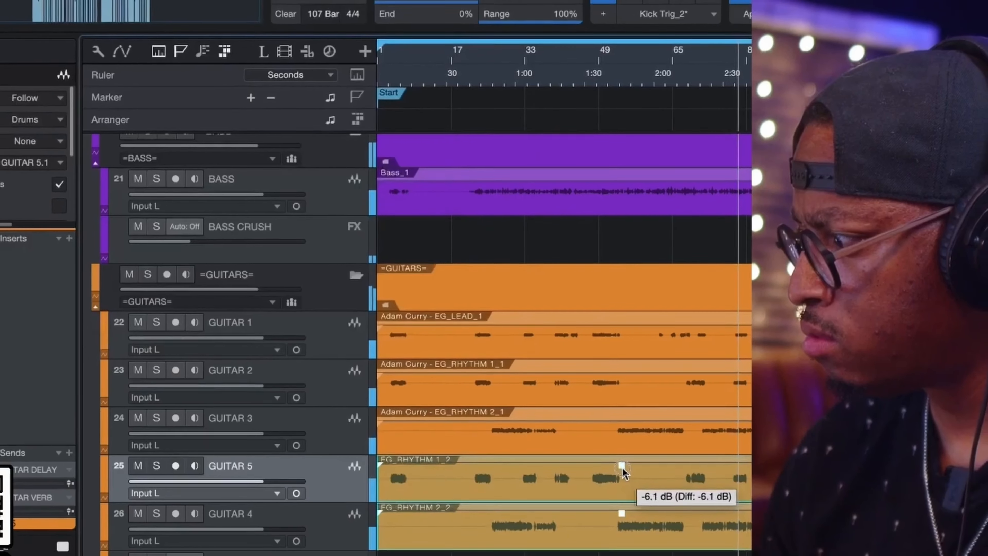
- Lower the clip gain of the selected GUITAR 5 and GUITAR 4 events by about 6 dB
left_click_drag(624, 472, 612, 467)
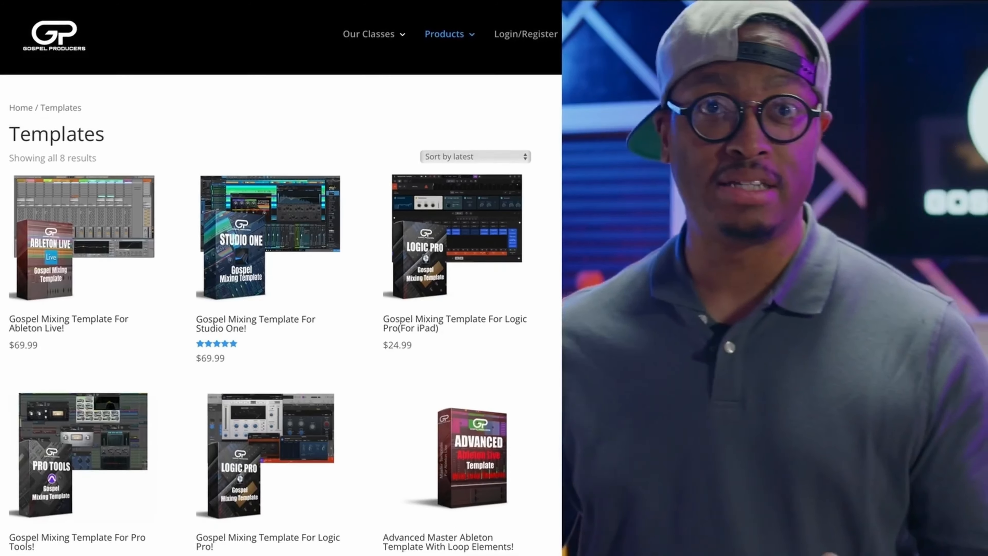
- Switch to the Gospel Producers website and look through the mixing templates on the Templates page
scroll(282, 307, "down", 2)
scroll(283, 312, "down", 5)
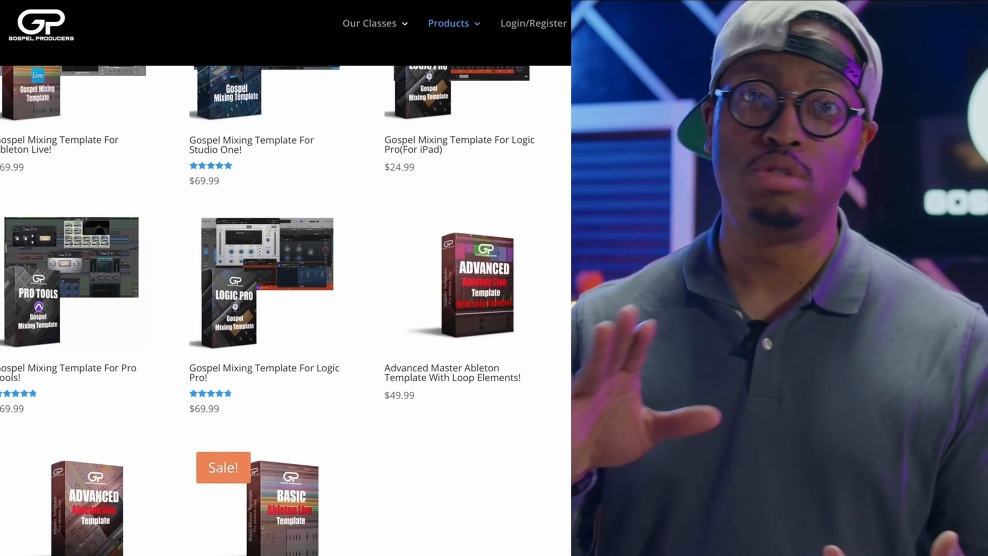
scroll(292, 273, "down", 3)
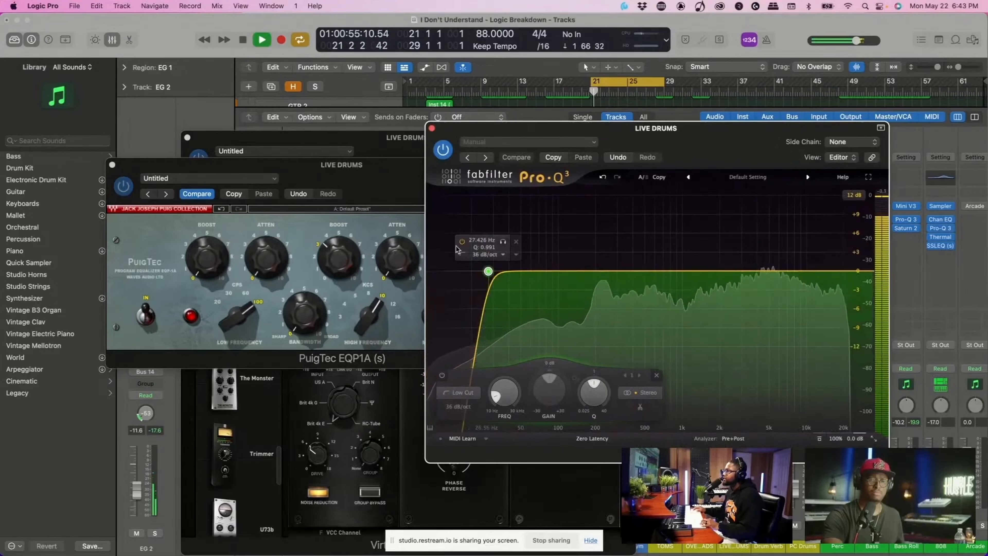
- In Logic Pro, close the Pro-Q 3 equalizer, open the L1 limiter on the LIVE DRUMS bus and audition the loop
key("space")
left_click(432, 128)
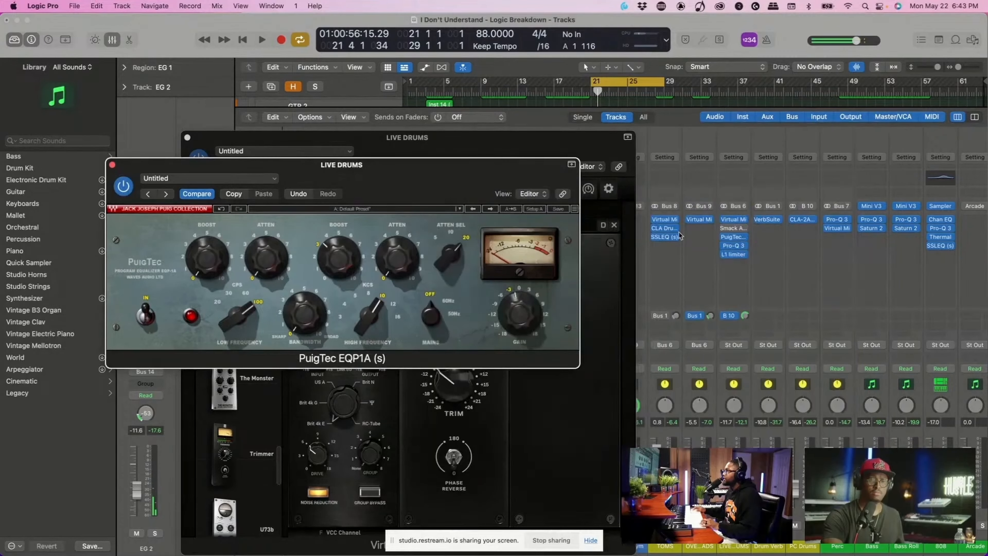
left_click(735, 255)
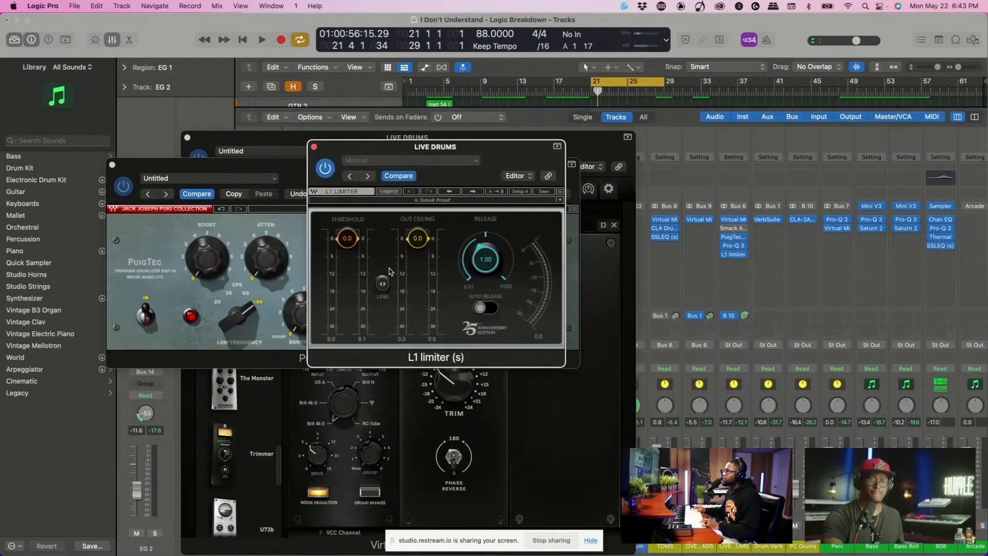
key("space")
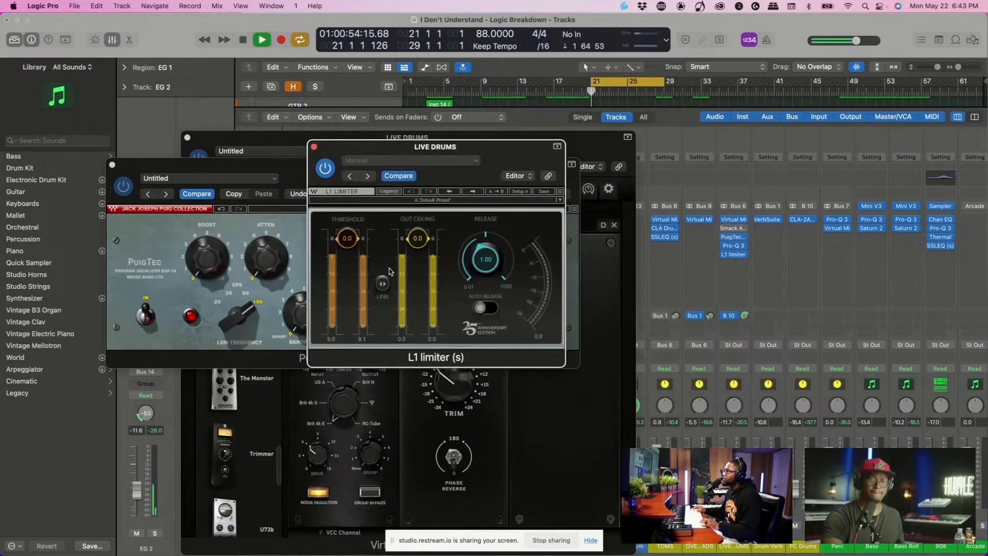
key("space")
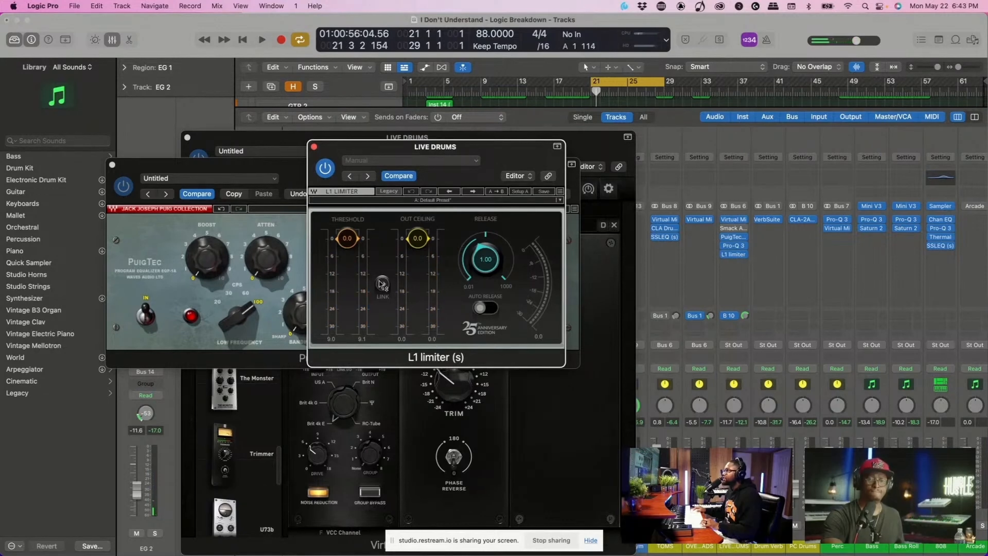
- Lower the linked threshold and out ceiling of the LIVE DRUMS L1 limiter to -3.9 and listen to the result
key("space")
left_click_drag(382, 284, 383, 287)
key("space")
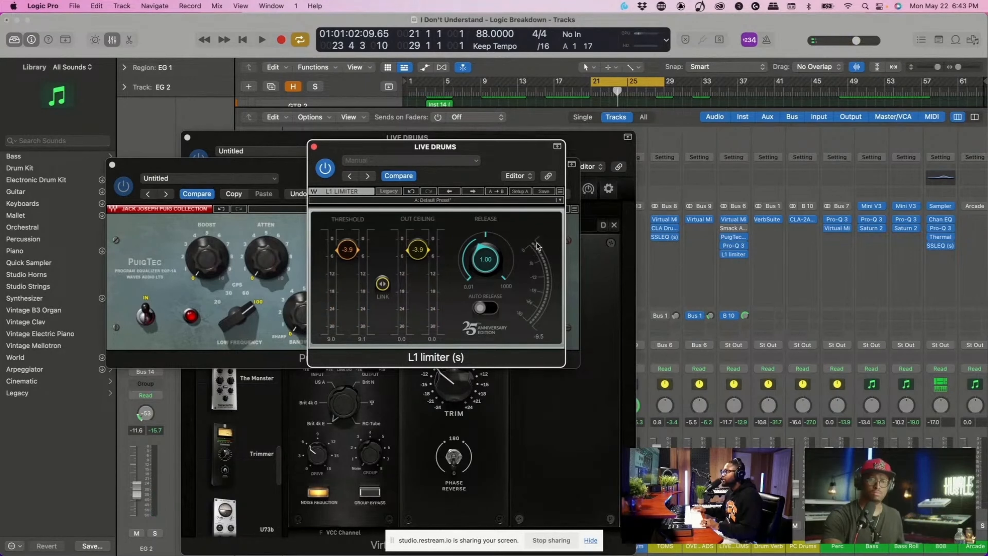
key("space")
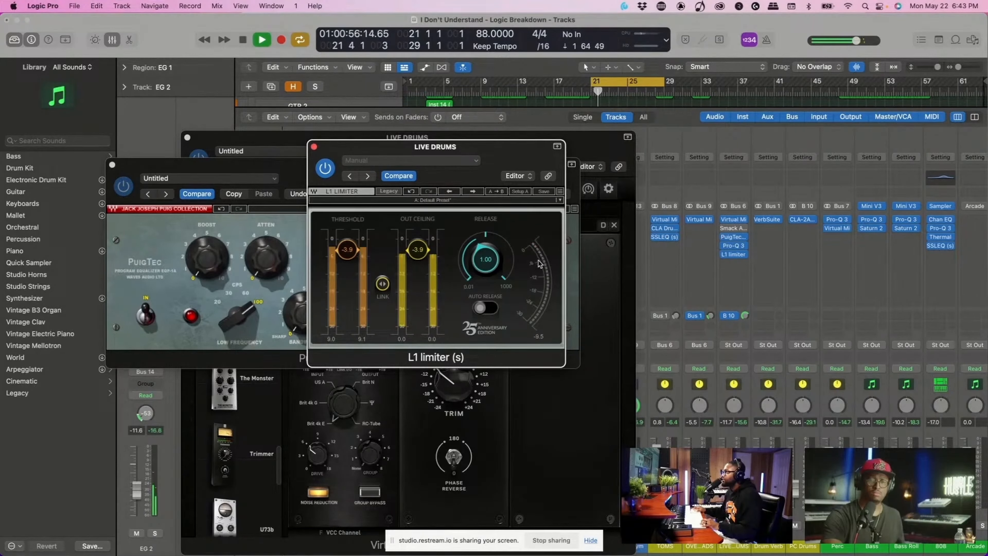
key("space")
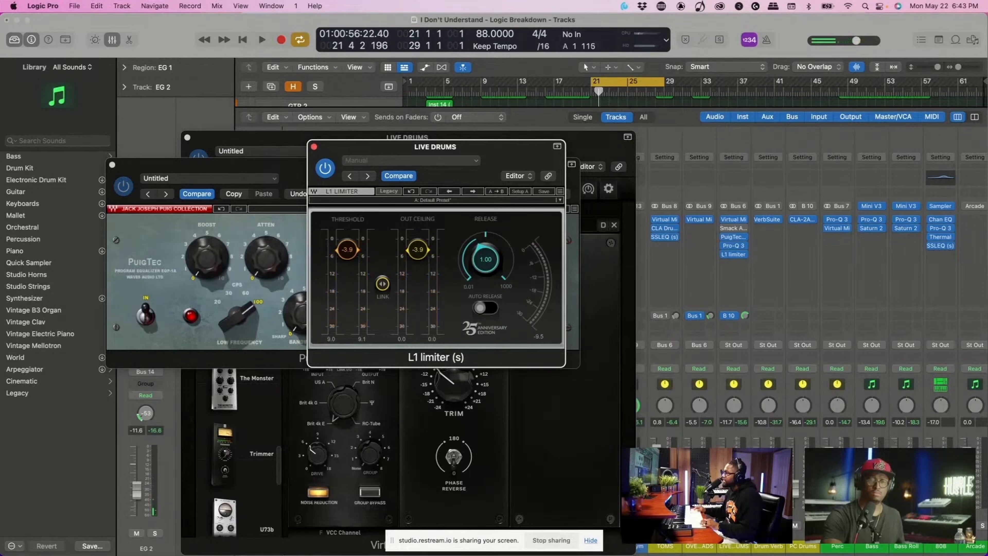
- Raise the LIVE DRUMS bus fader to -2.7 dB while the loop plays
key("space")
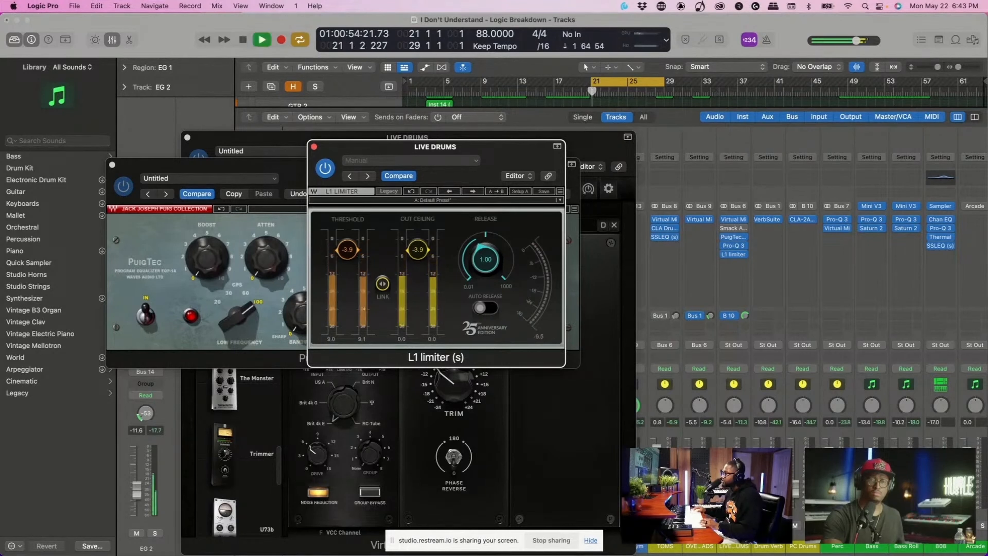
left_click(743, 525)
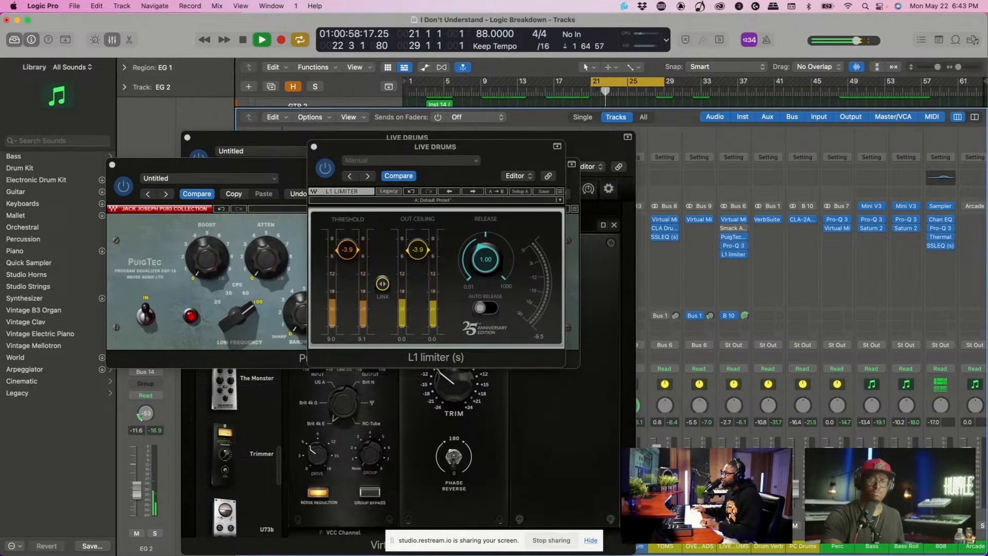
key("space")
key("space")
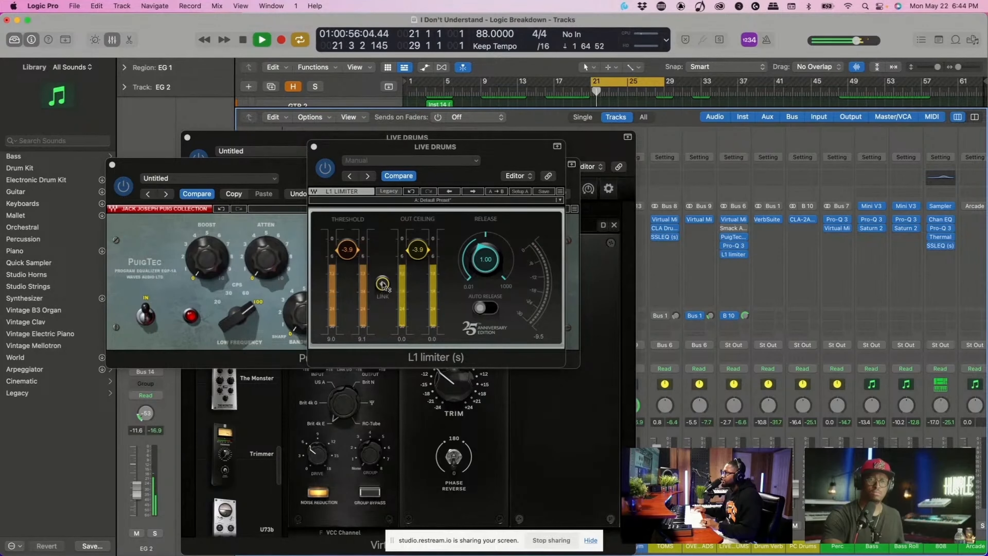
- Set the linked threshold and out ceiling of the LIVE DRUMS L1 limiter to -3.7
left_click_drag(383, 284, 383, 283)
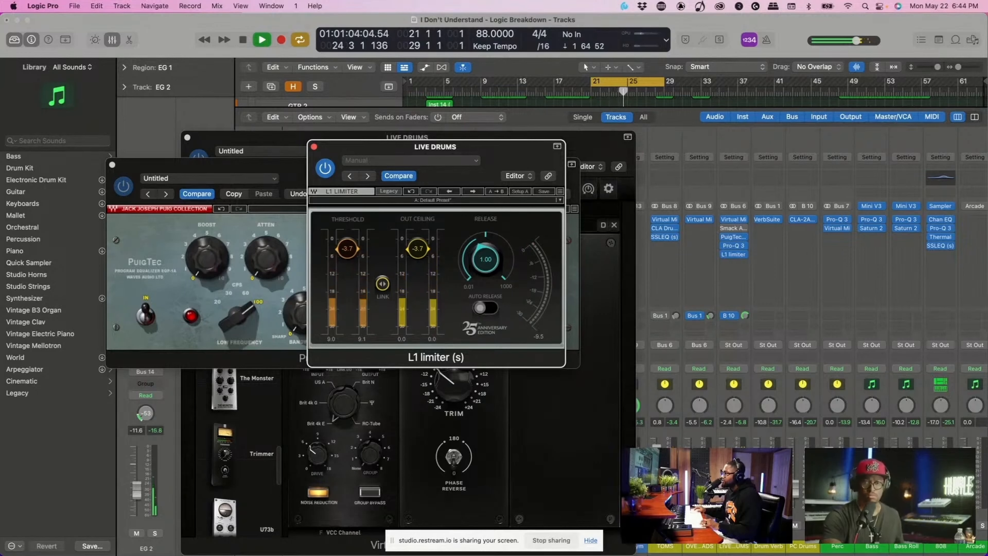
left_click(775, 280)
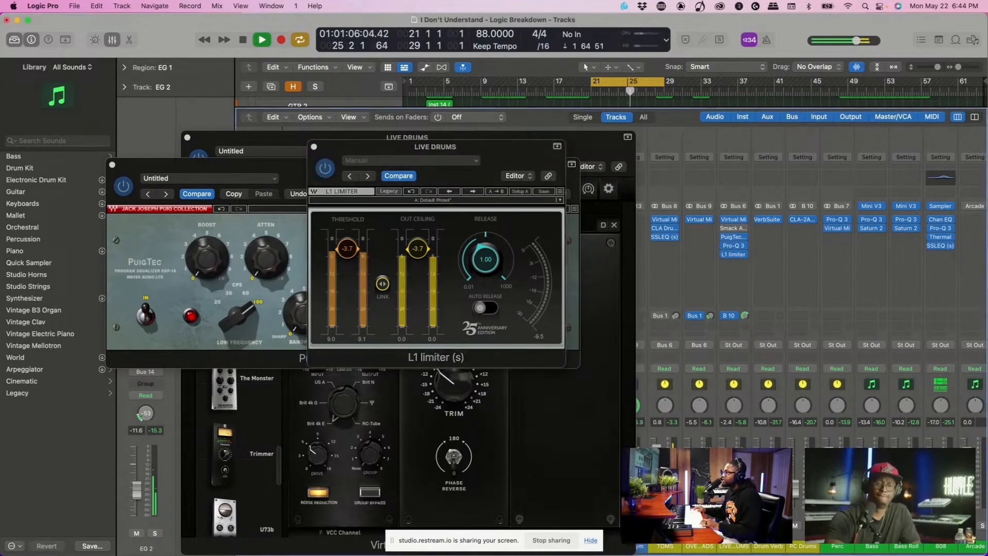
- Audition the loop, open the L1 limiter on the Live Mix 2 channel and set its threshold to -4.3
key("space")
scroll(774, 280, "right", 20)
scroll(812, 350, "right", 5)
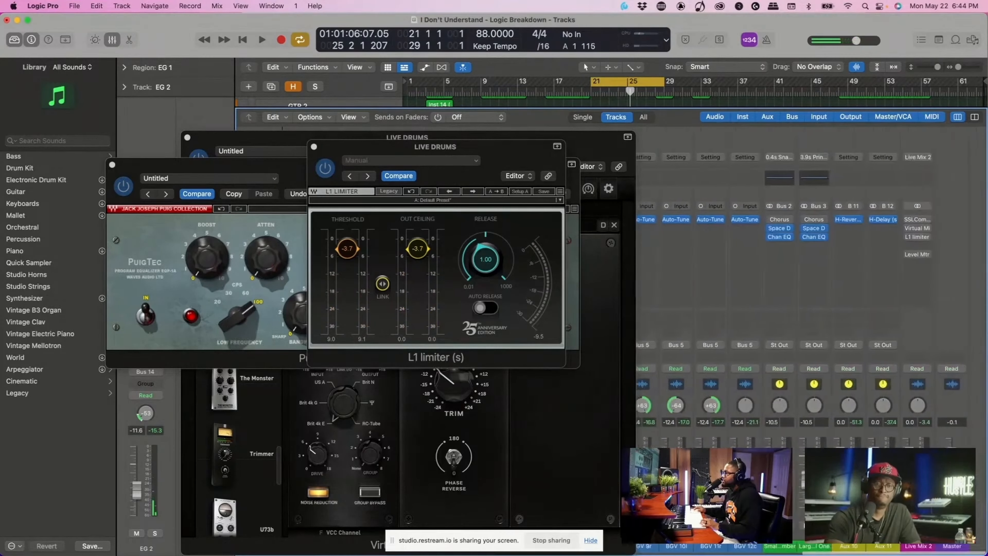
key("space")
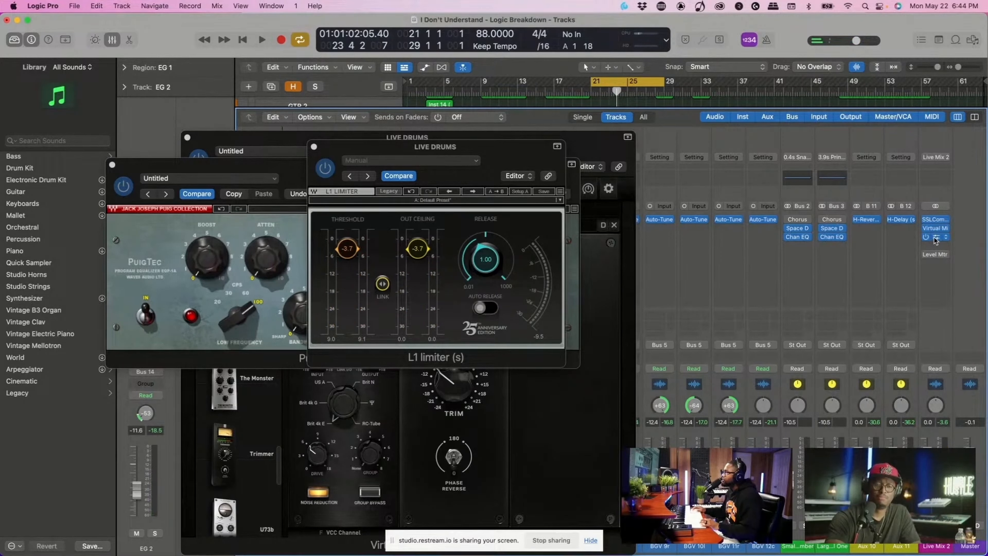
key("space")
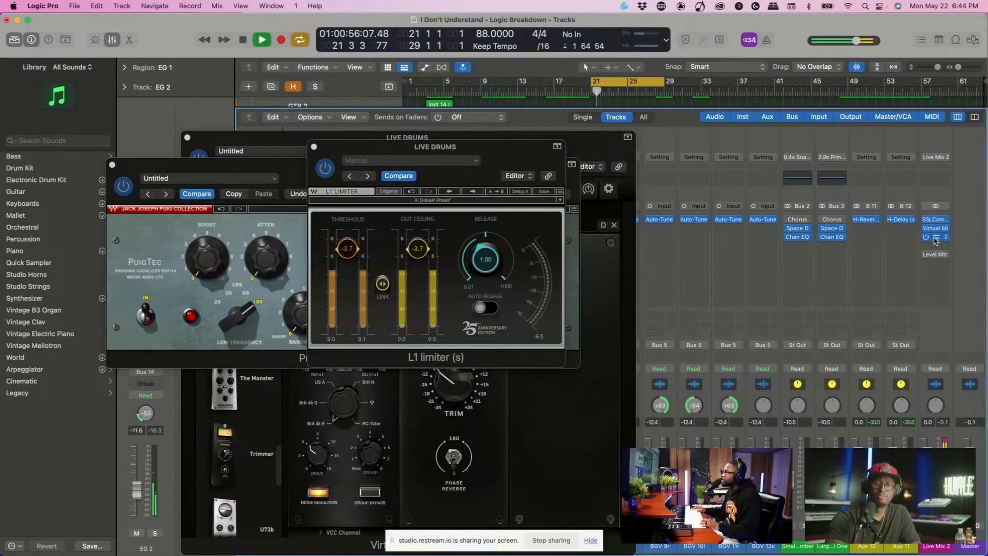
left_click(936, 238)
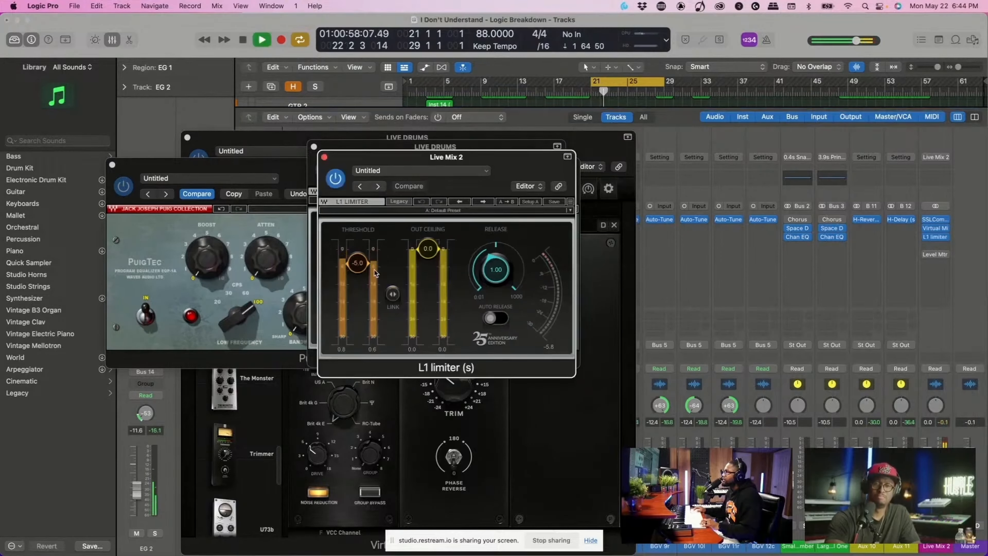
left_click_drag(356, 265, 356, 263)
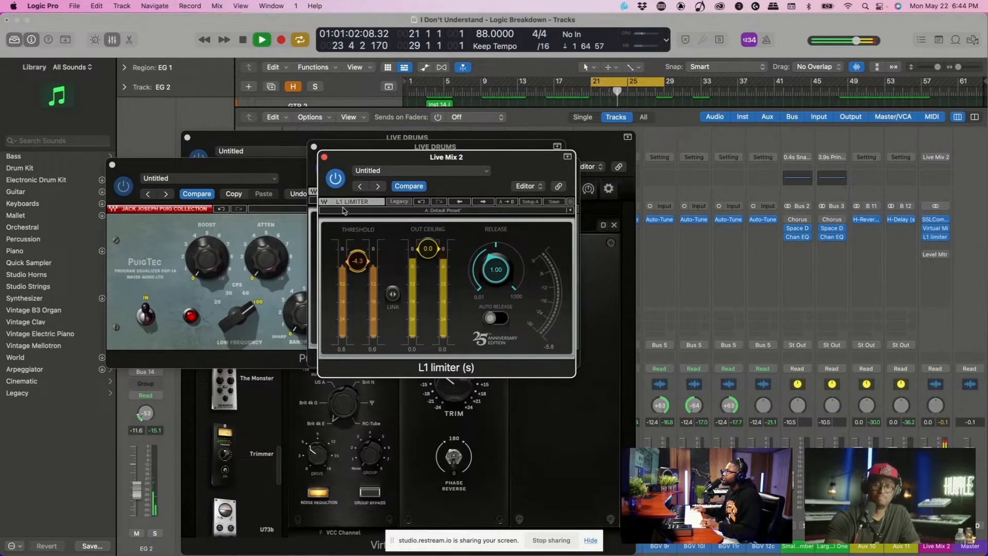
key("space")
- Close all the open plug-in windows to clear the mixer and look over its channel strips
left_click(324, 158)
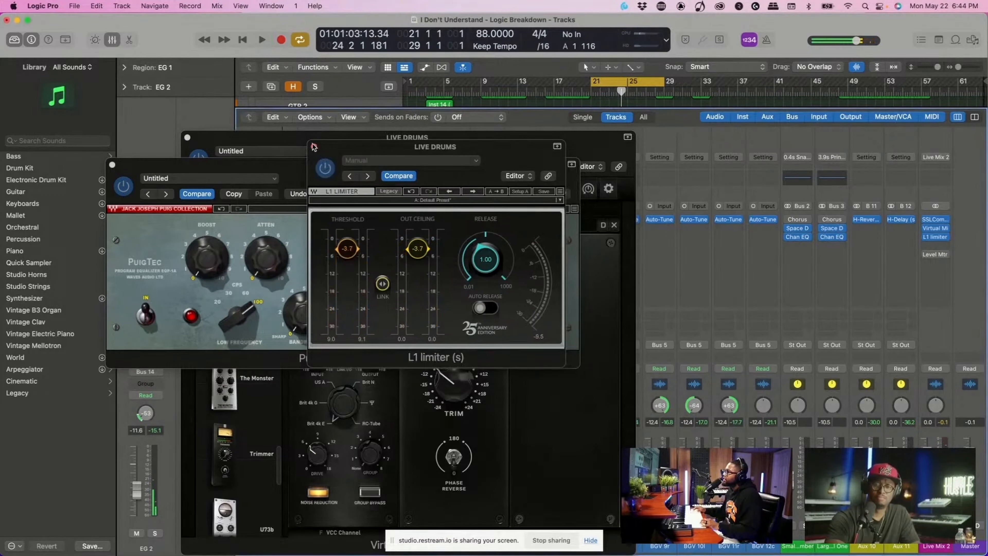
left_click(314, 147)
left_click(112, 165)
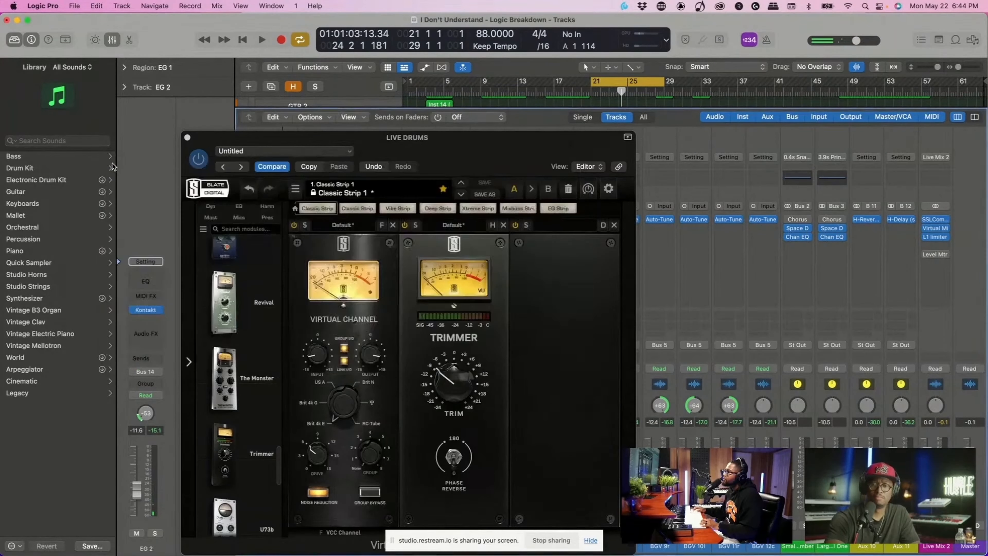
left_click(187, 138)
scroll(516, 382, "left", 5)
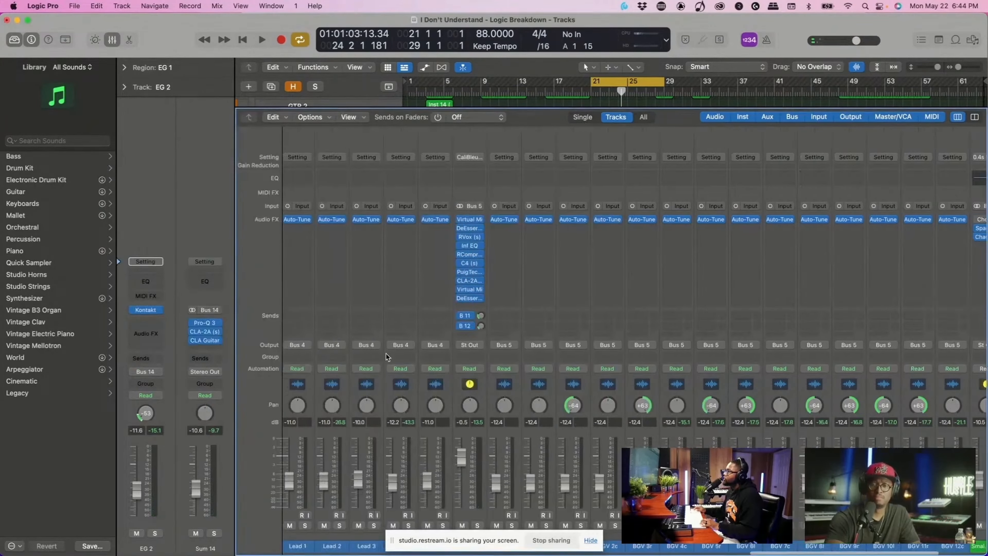
scroll(516, 383, "left", 10)
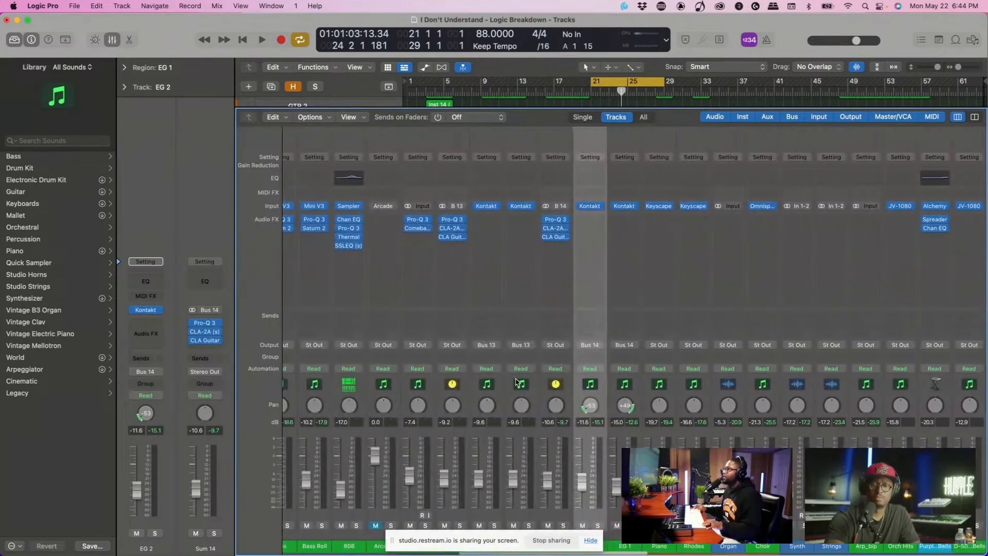
scroll(516, 382, "left", 10)
scroll(516, 382, "right", 10)
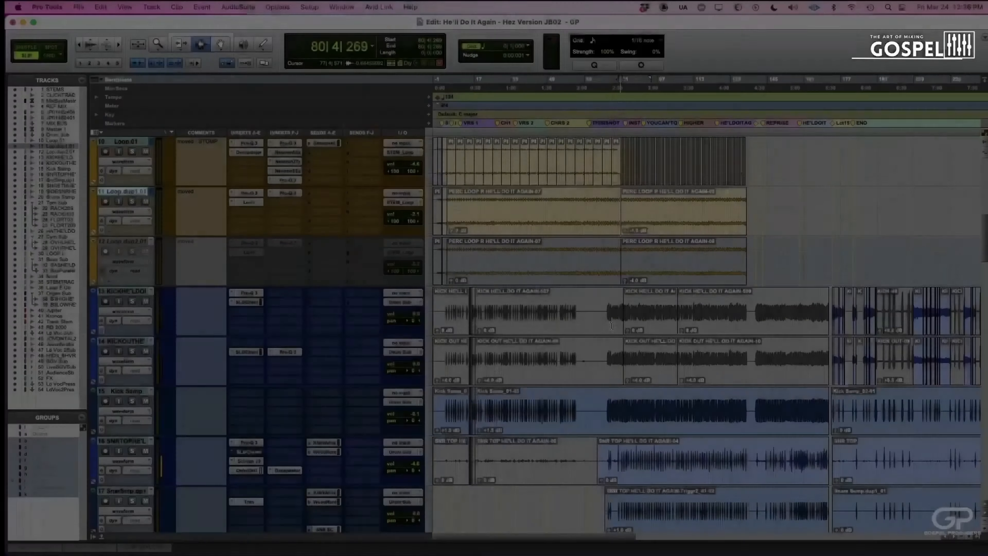
- In the Pro Tools session, examine the kick in, kick out and Kick Samp clips across the song sections
scroll(586, 328, "down", 1)
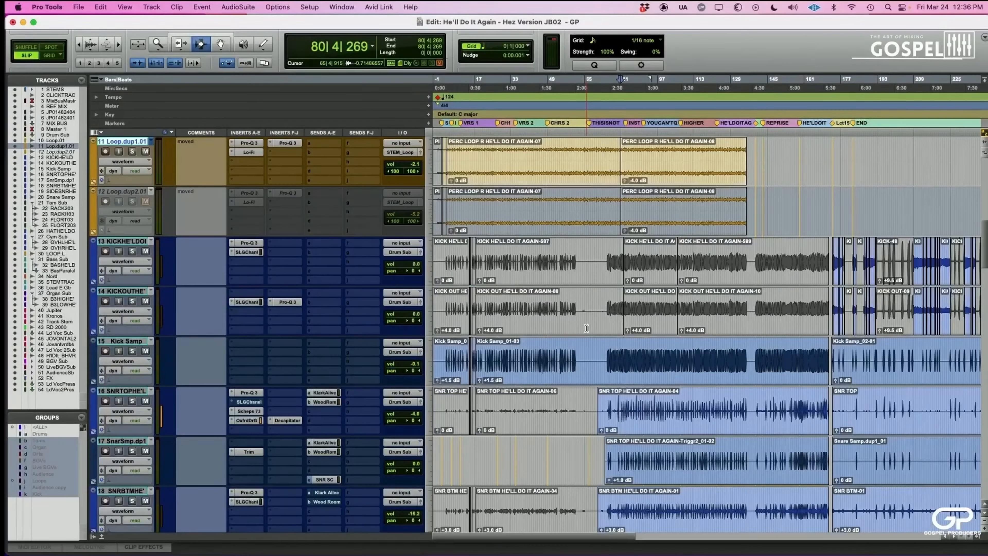
left_click_drag(612, 268, 813, 294)
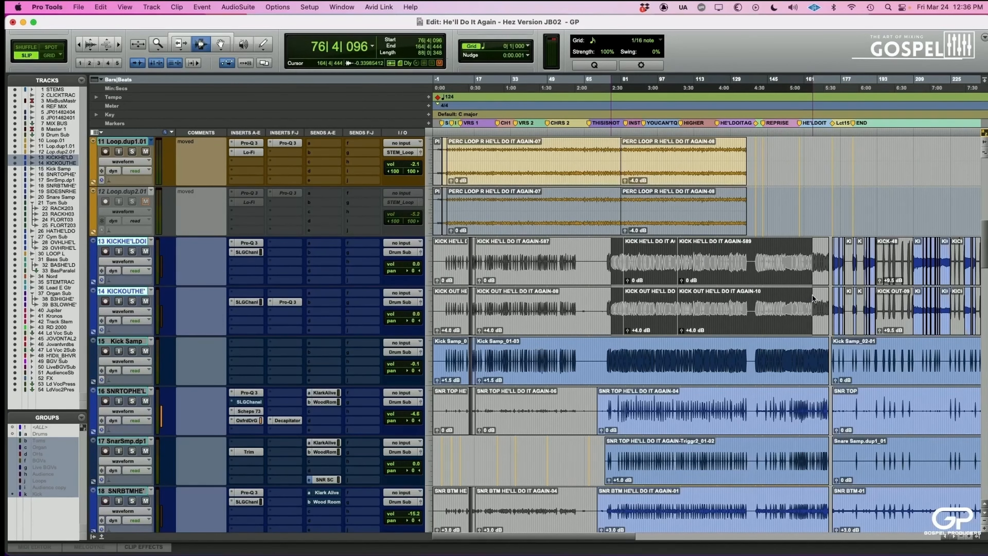
scroll(814, 311, "right", 3)
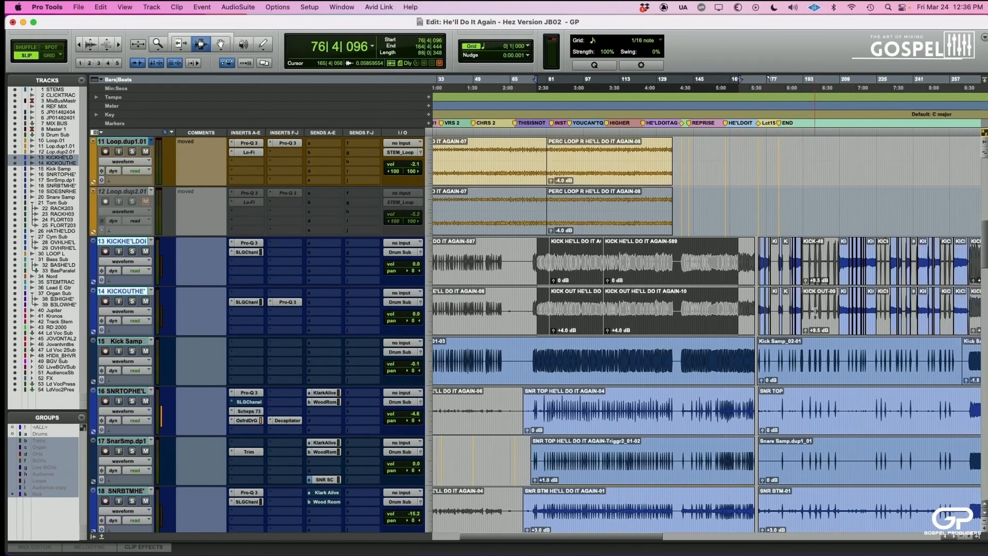
scroll(793, 304, "left", 3)
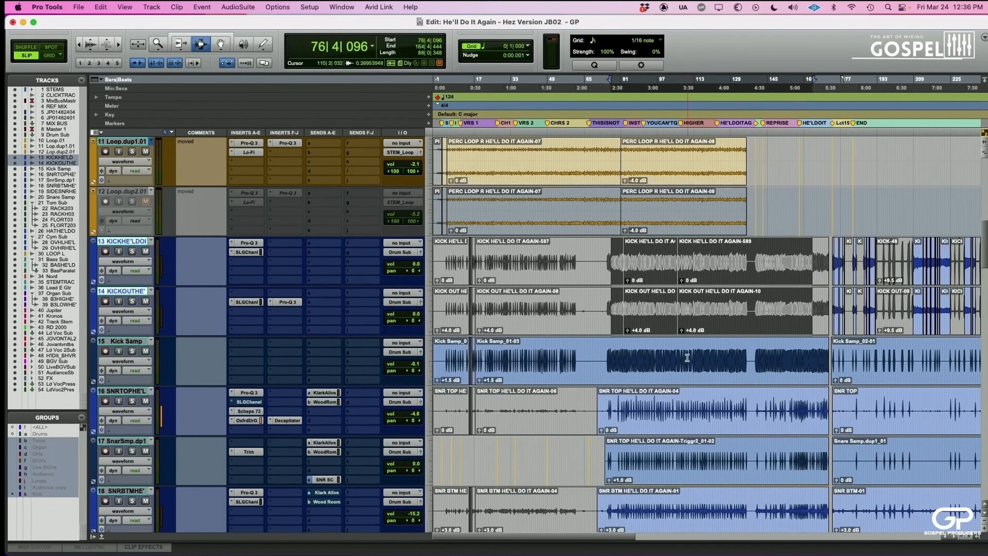
left_click_drag(859, 297, 857, 269)
scroll(858, 268, "right", 10)
scroll(857, 269, "right", 4)
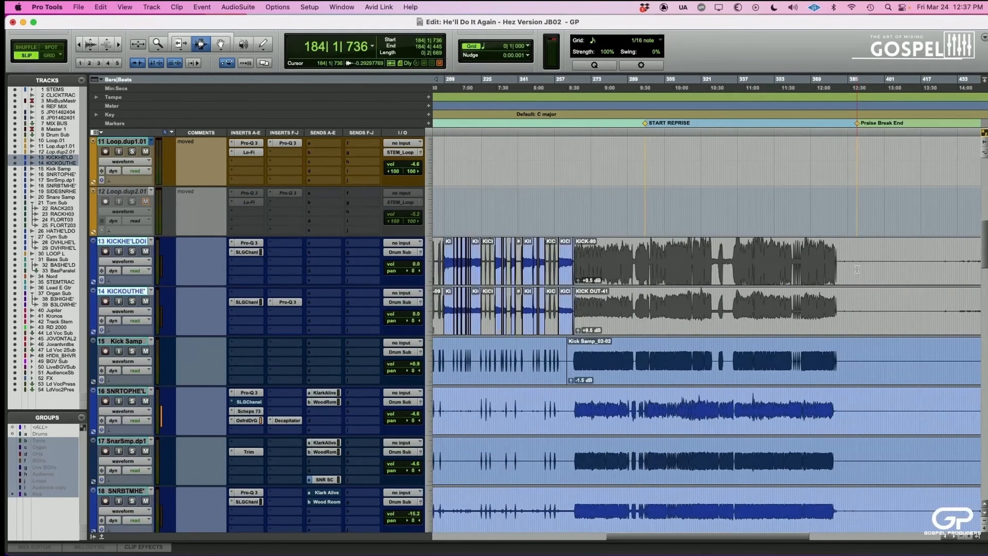
scroll(858, 268, "left", 10)
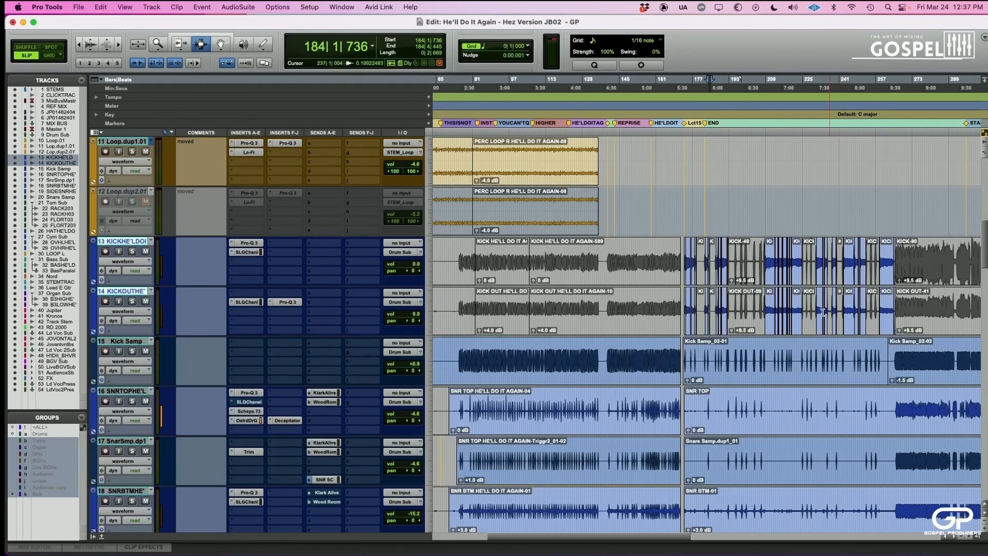
scroll(653, 340, "down", 2)
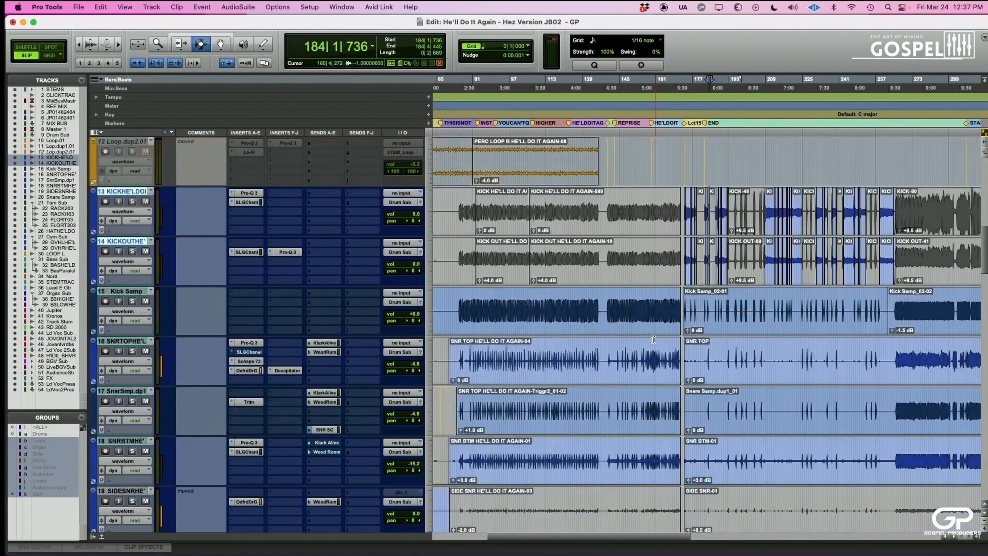
left_click(564, 310)
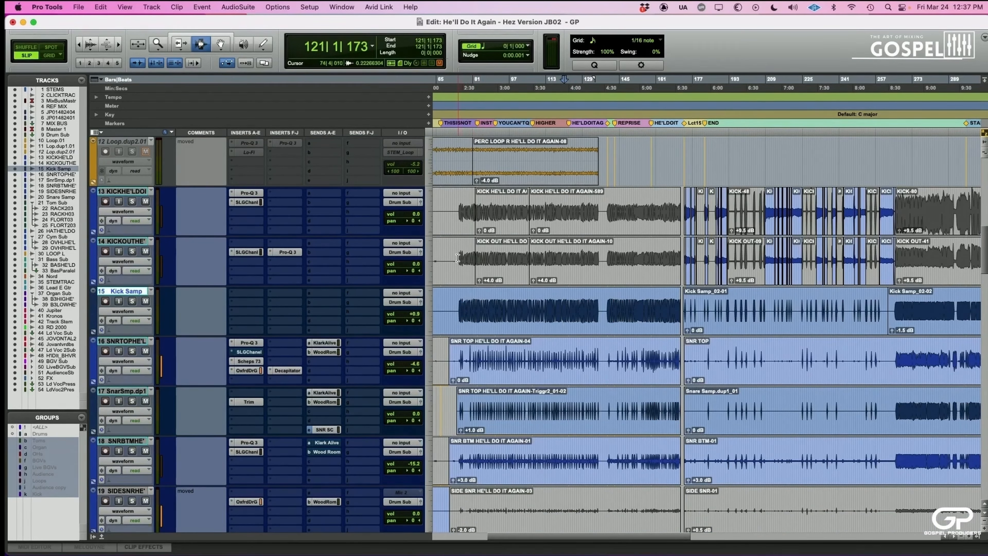
- Separate the kick in and kick out clips from about bar 73 to bar 136 and unmute that section
left_click_drag(456, 259, 601, 218)
key("super+e")
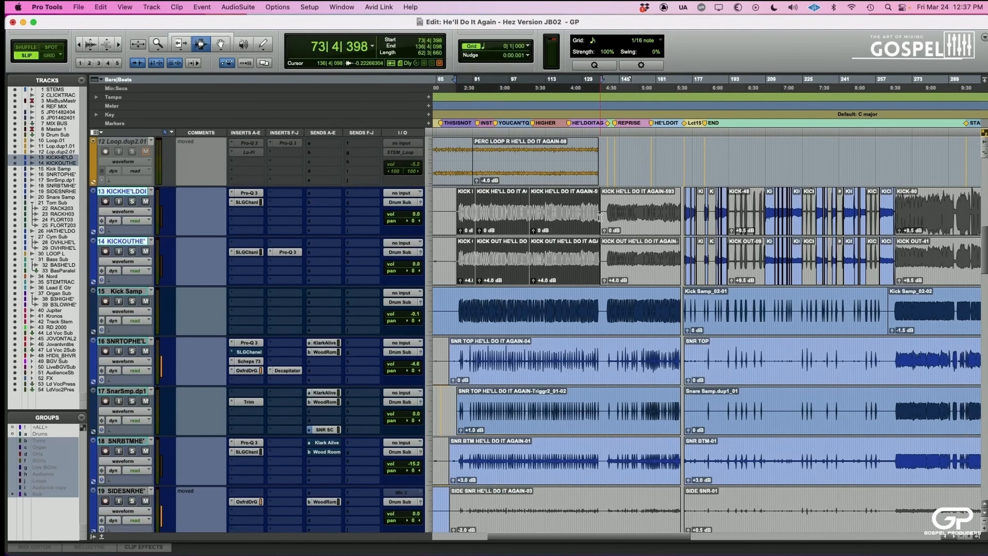
left_click(497, 212)
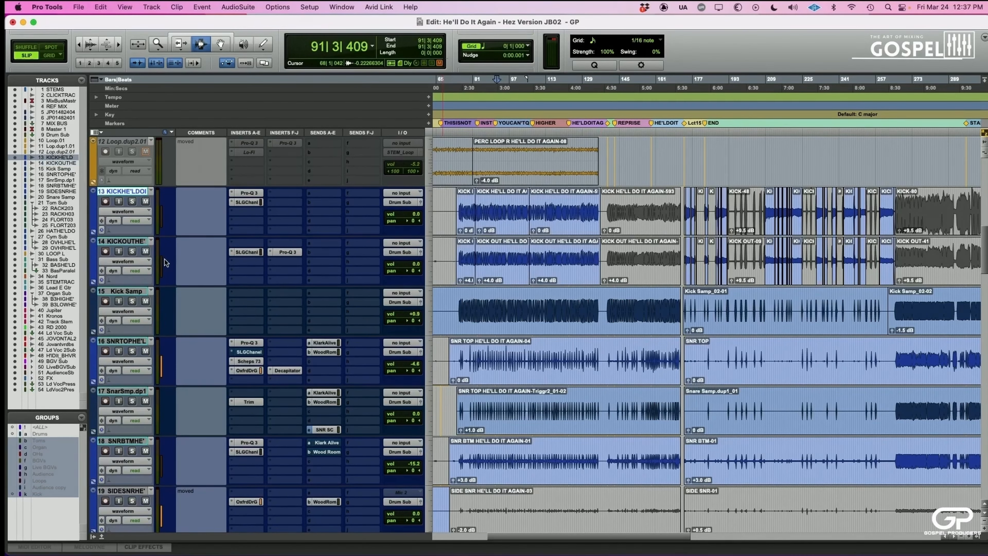
- Solo the kick in track and select the Drum Sub track it feeds
scroll(165, 260, "up", 3)
left_click(134, 302)
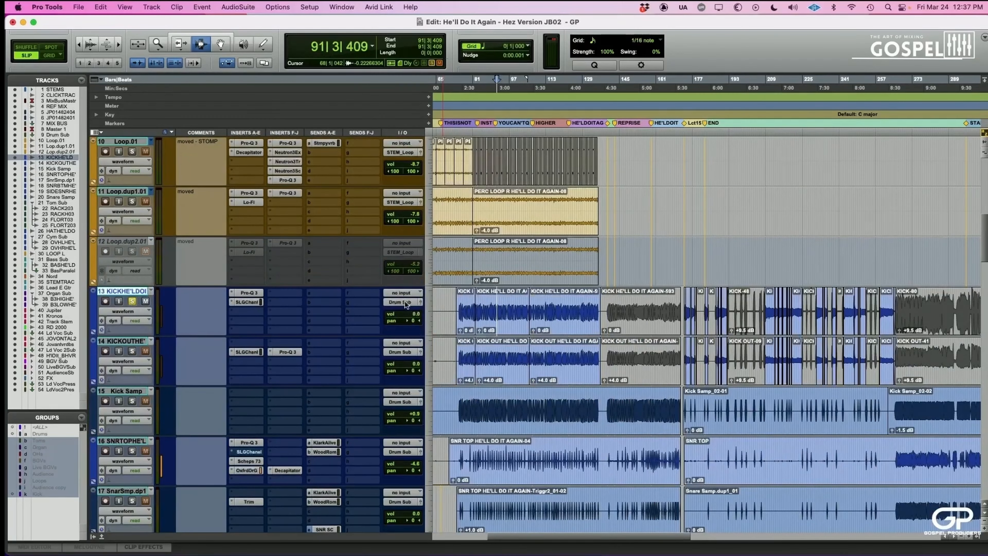
scroll(404, 303, "up", 3)
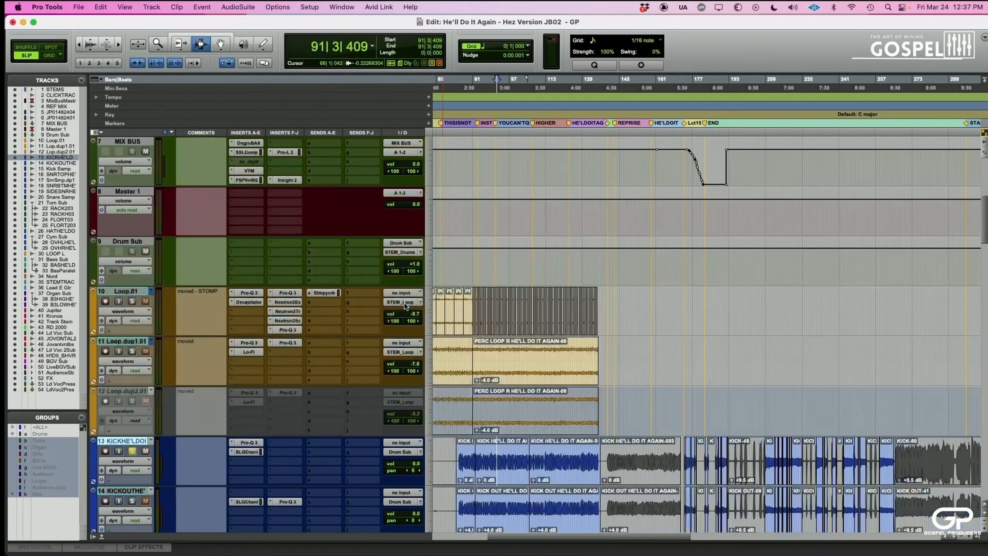
left_click(122, 240)
scroll(152, 292, "down", 3)
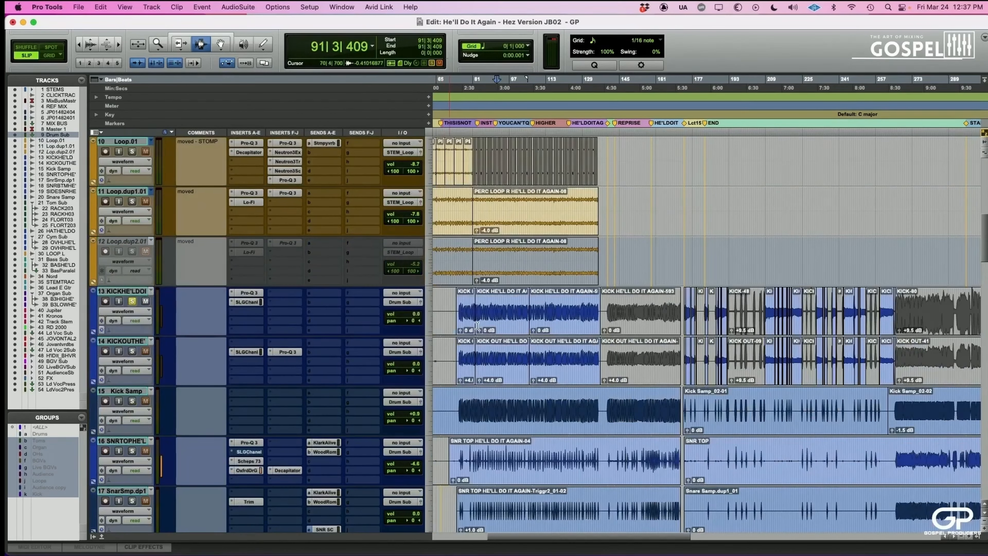
- Place the playback start near bar 88 and examine the Pro-Q 3 equalizer curve on the kick in track
left_click(489, 319)
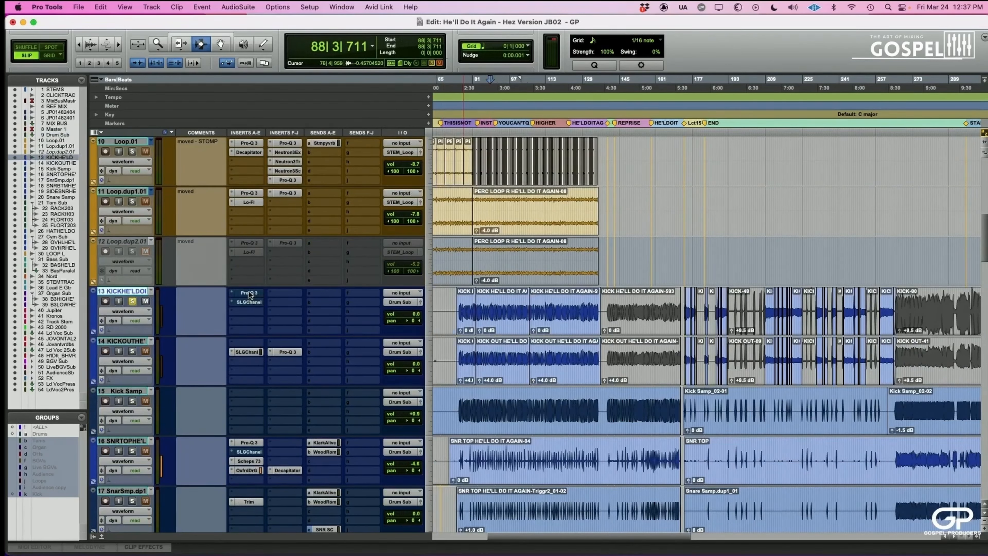
key("space")
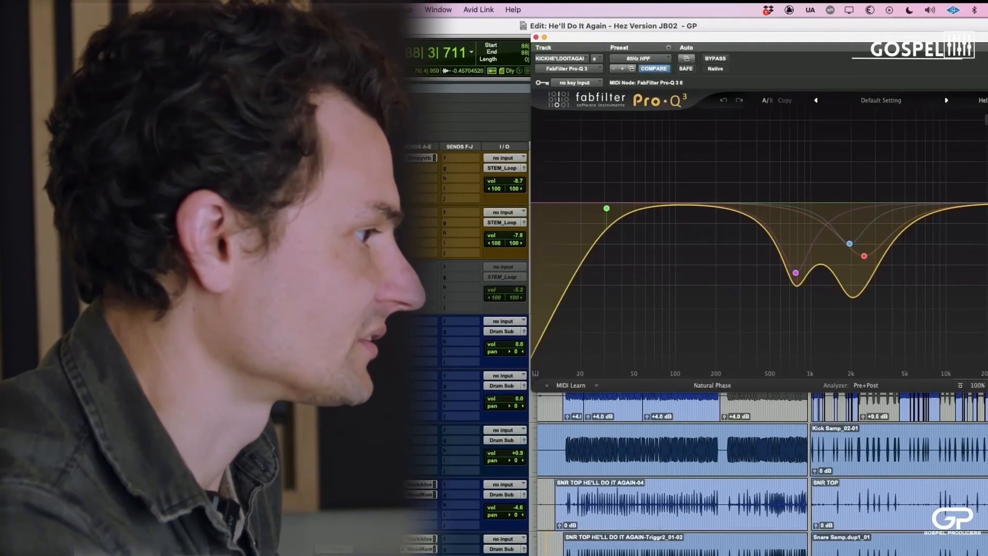
key("super+w")
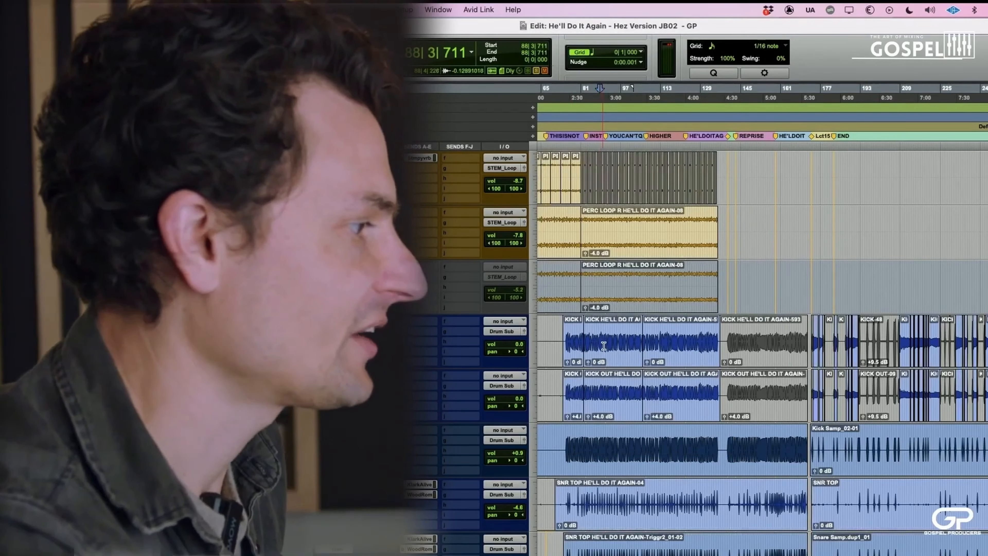
- Audition the kick from about bar 90 and return the playback start to bar 88
left_click(603, 345)
scroll(567, 334, "down", 1)
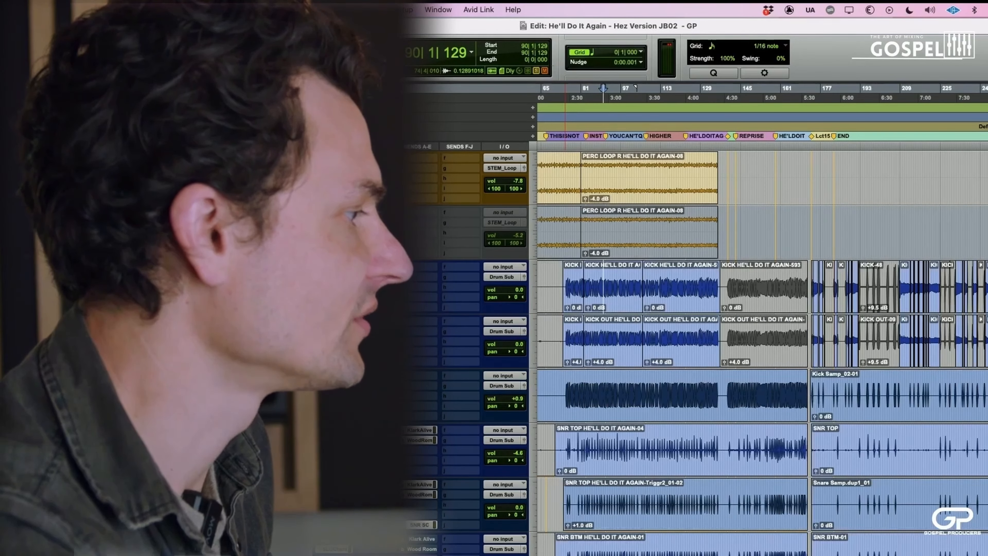
key("space")
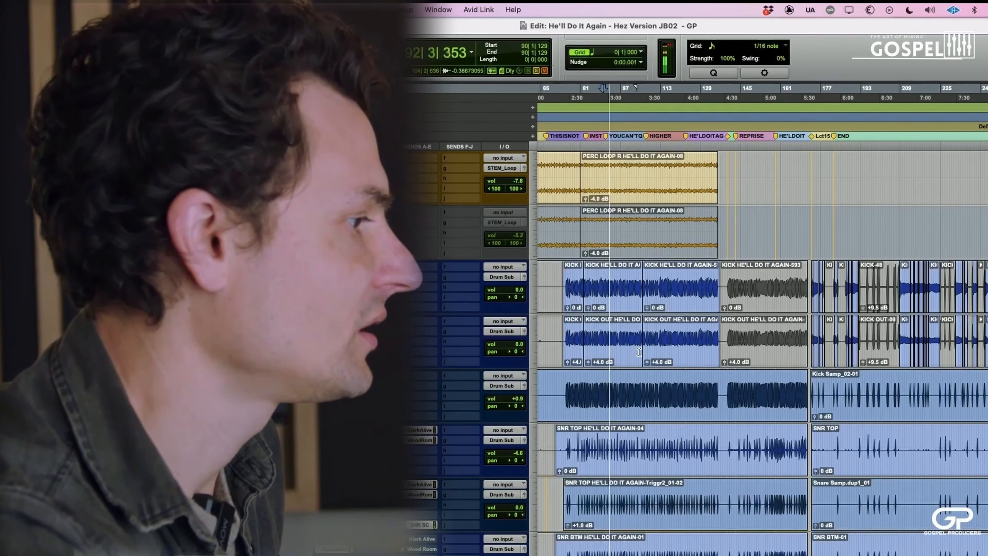
key("space")
left_click(598, 345)
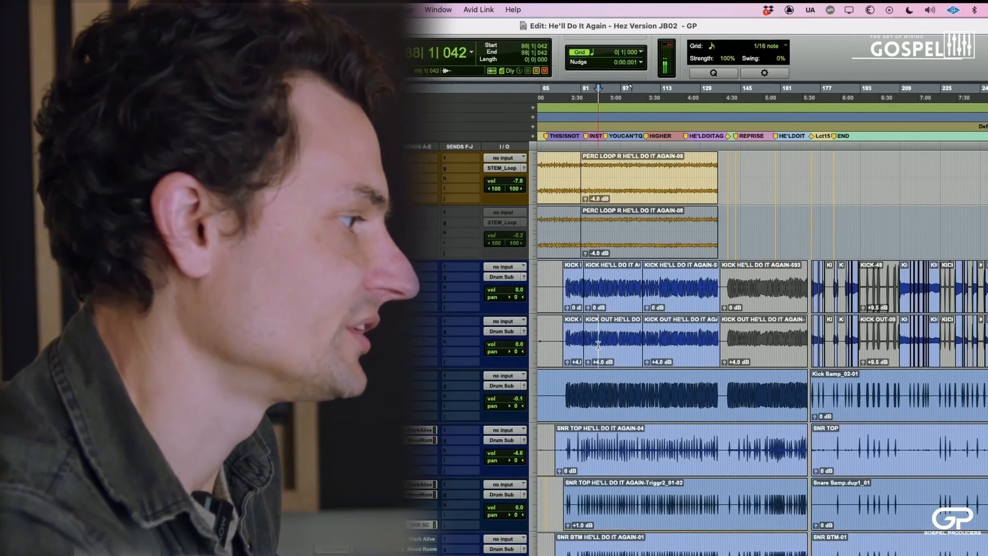
- Play from bar 88 and compare the kick out track with its Pro-Q 3 bypassed and active
key("space")
key("space")
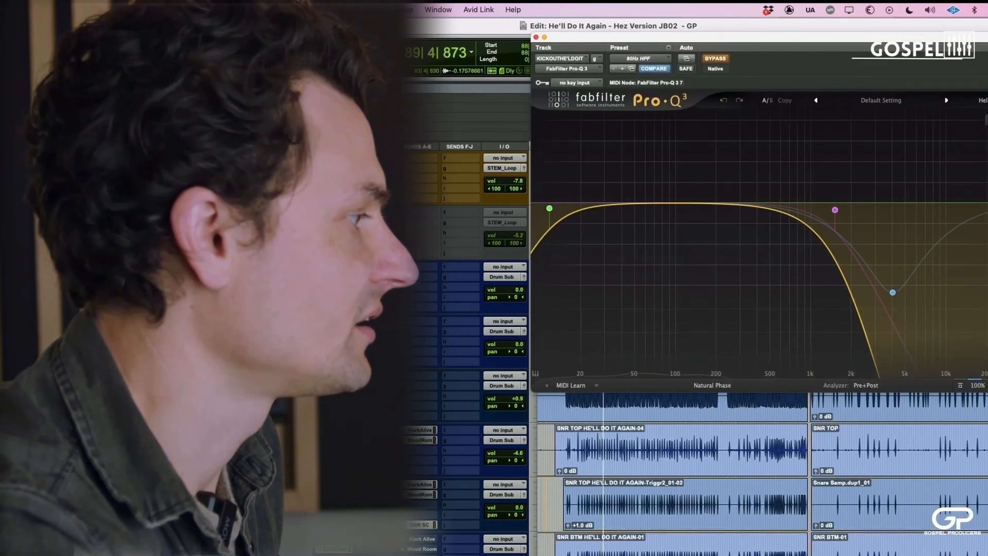
key("shift+e")
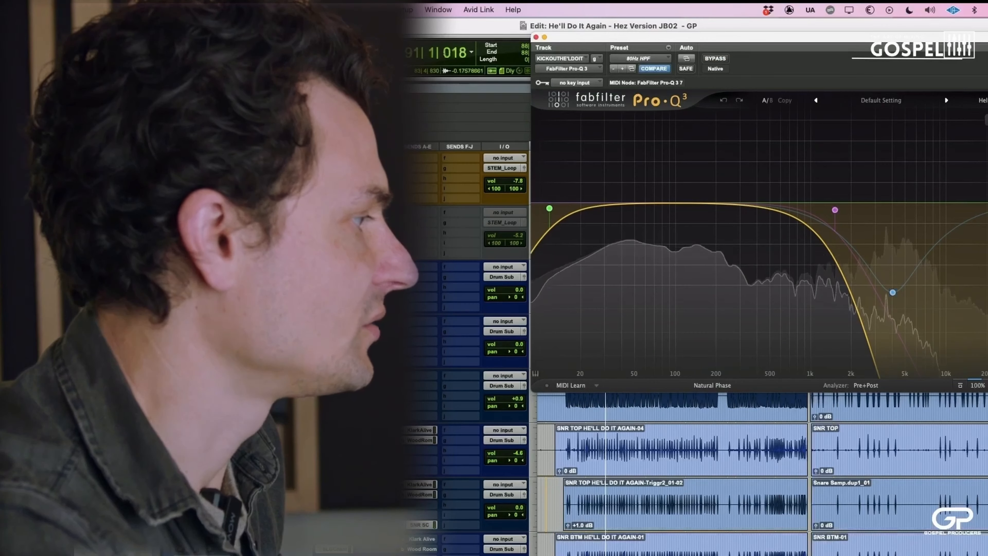
left_click(536, 37)
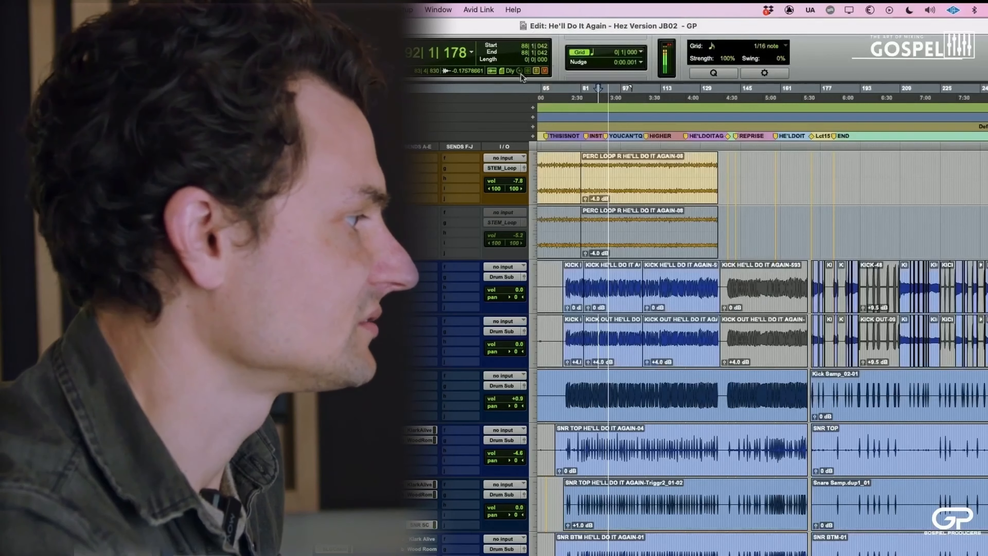
- Select the section from about bar 95 to bar 106 across the kick in, kick out and Kick Samp tracks
left_click_drag(618, 286, 643, 394)
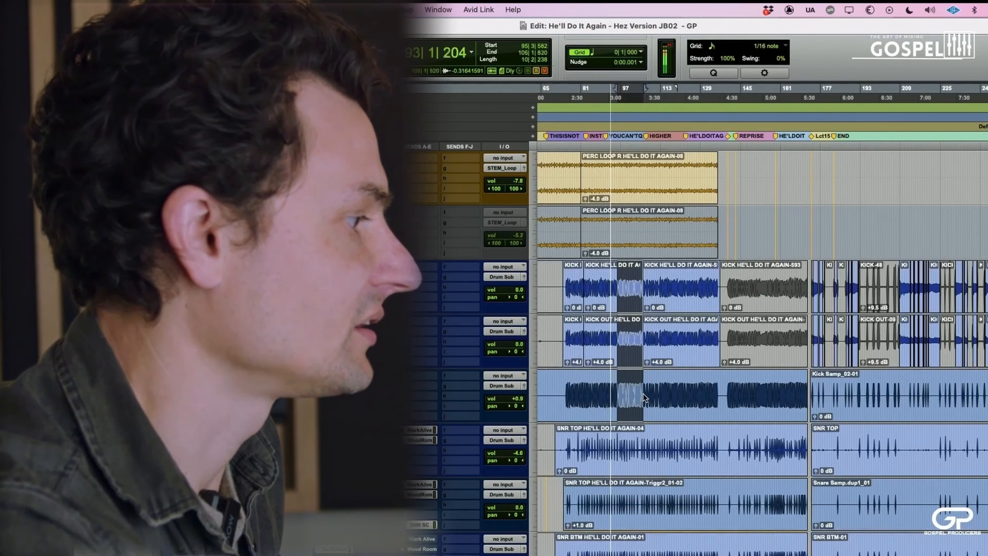
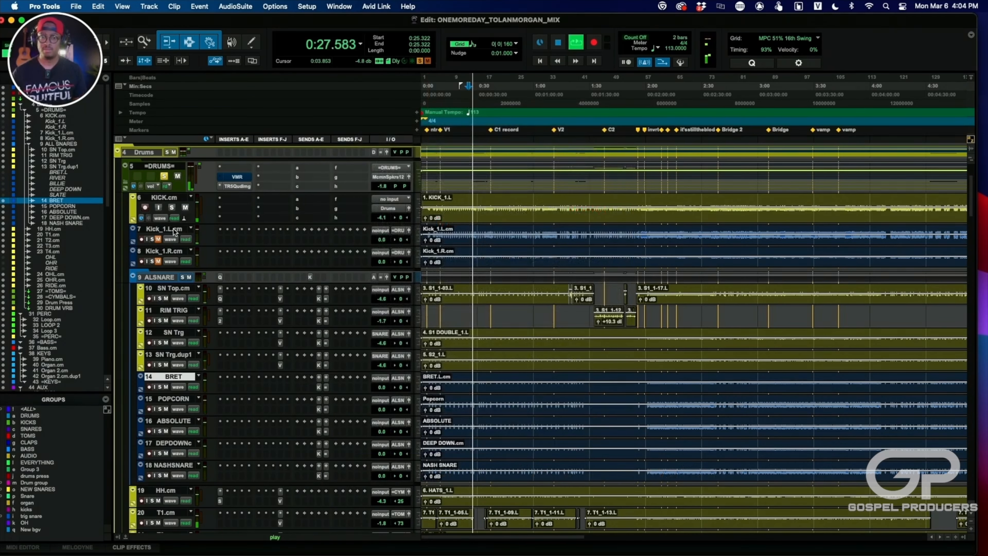
- Unmute the two Kick_1 sample tracks while the drums play, stop playback, and take the =DRUMS= track out of solo
left_click(159, 261)
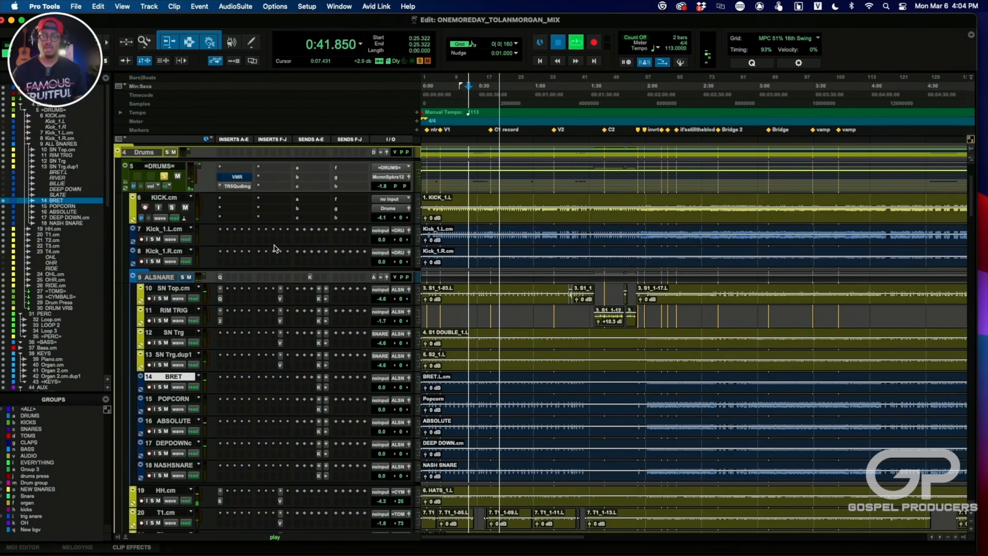
key("space")
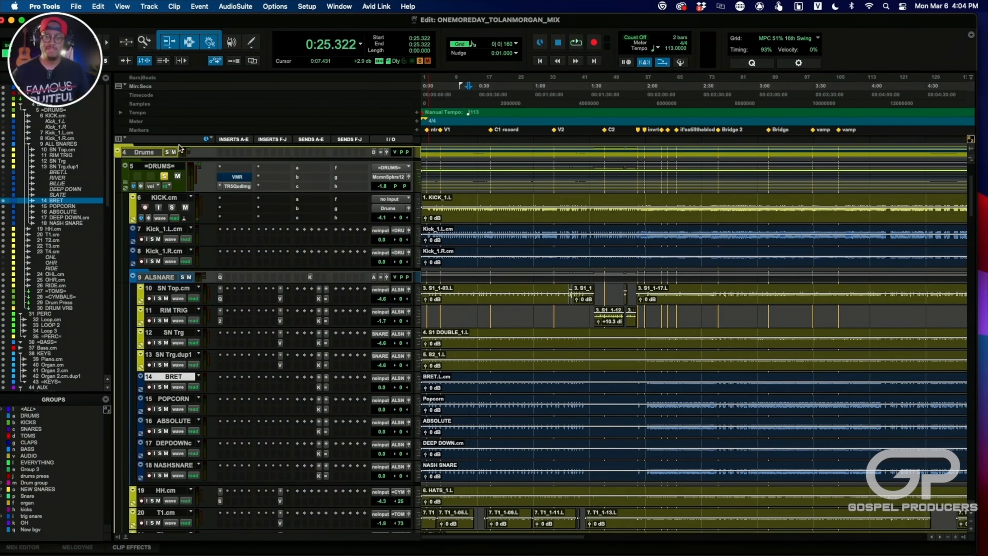
left_click(164, 177)
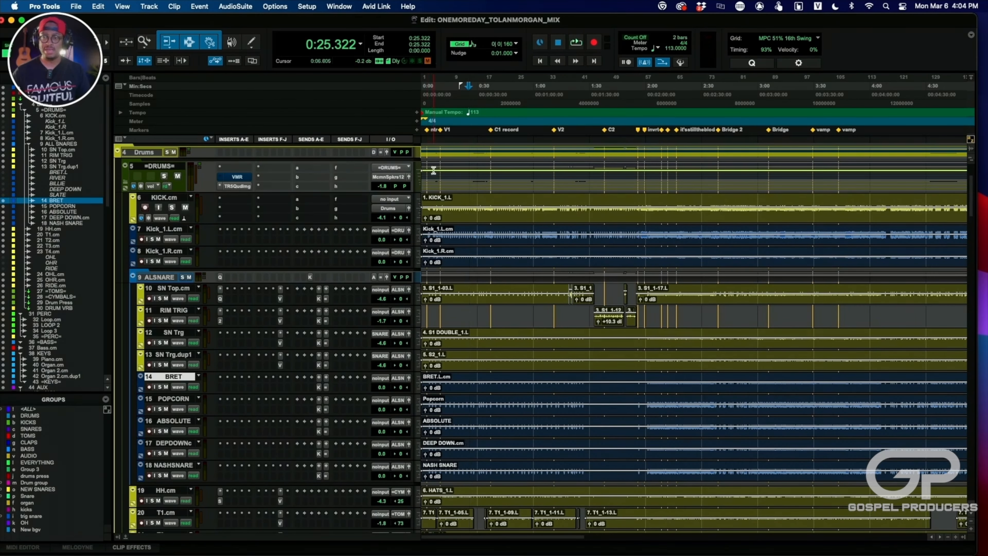
- Audition the full mix from about 0:24 with the kick samples active
left_click(467, 91)
key("space")
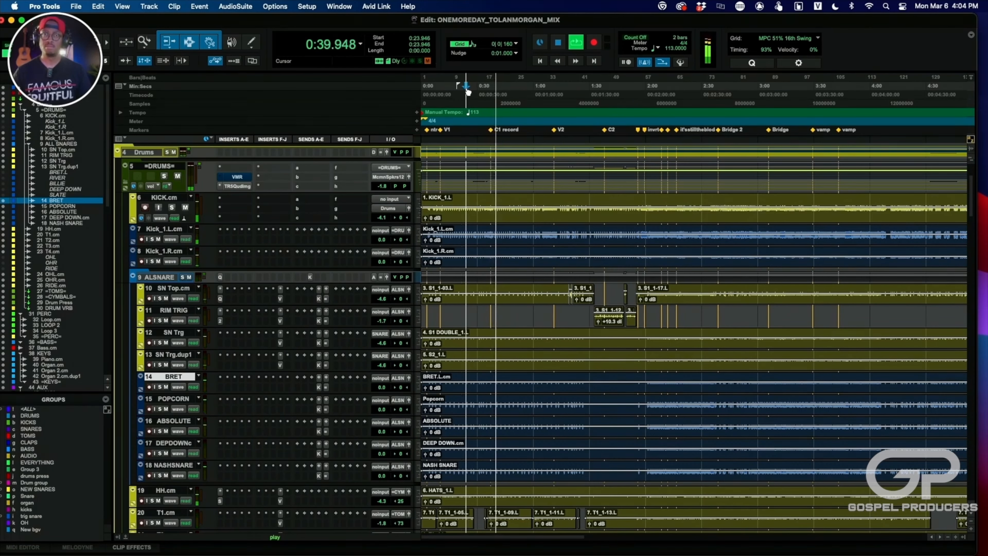
key("space")
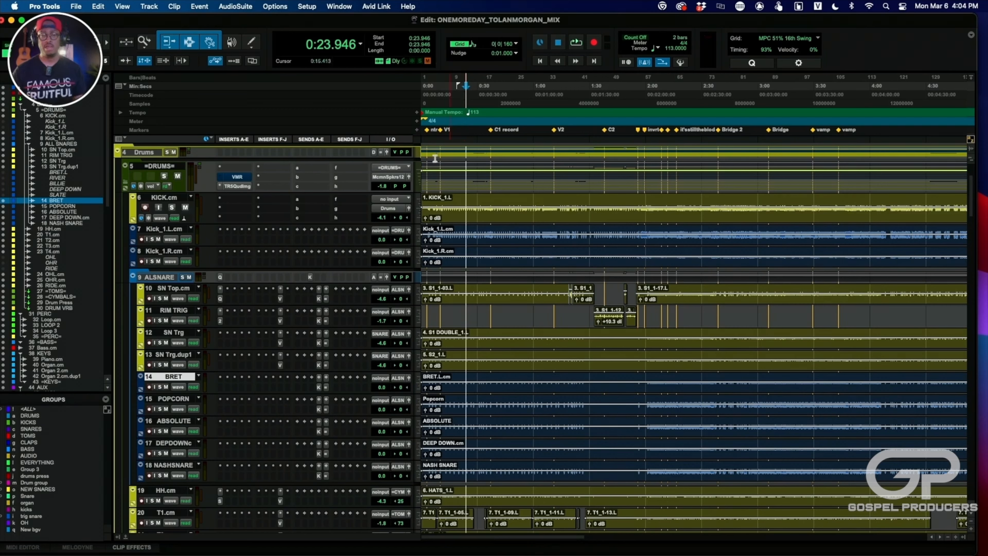
- Mute the BRET, POPCORN, ABSOLUTE, DEPDOWN and NASHSNARE samples and audition the mix from about 0:24
left_click(165, 387)
left_click(166, 409)
left_click(166, 431)
left_click(166, 454)
left_click(166, 475)
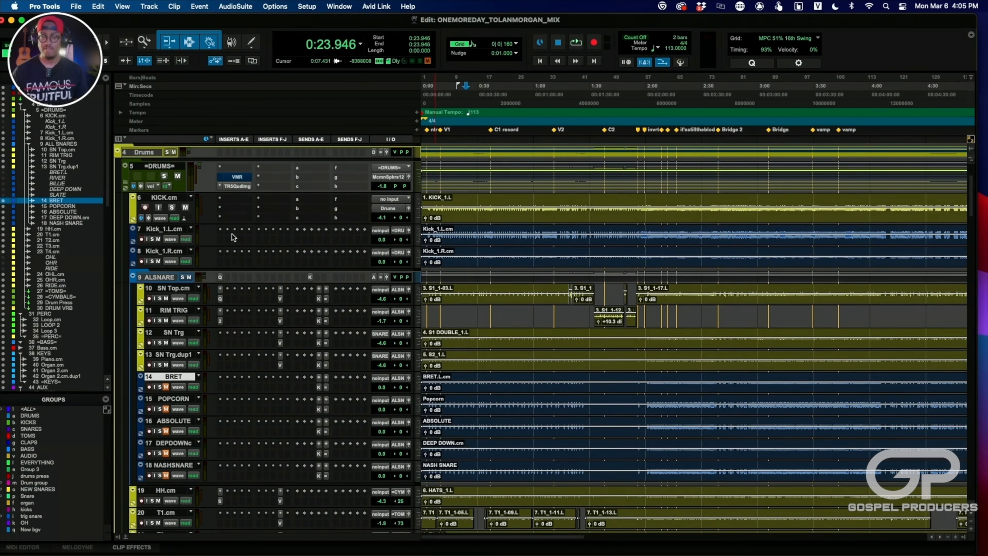
key("space")
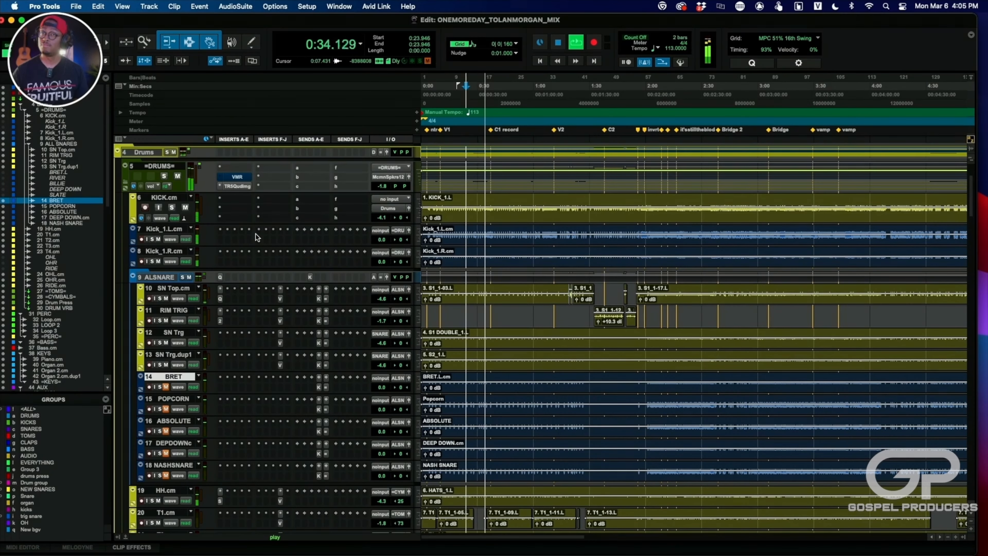
key("space")
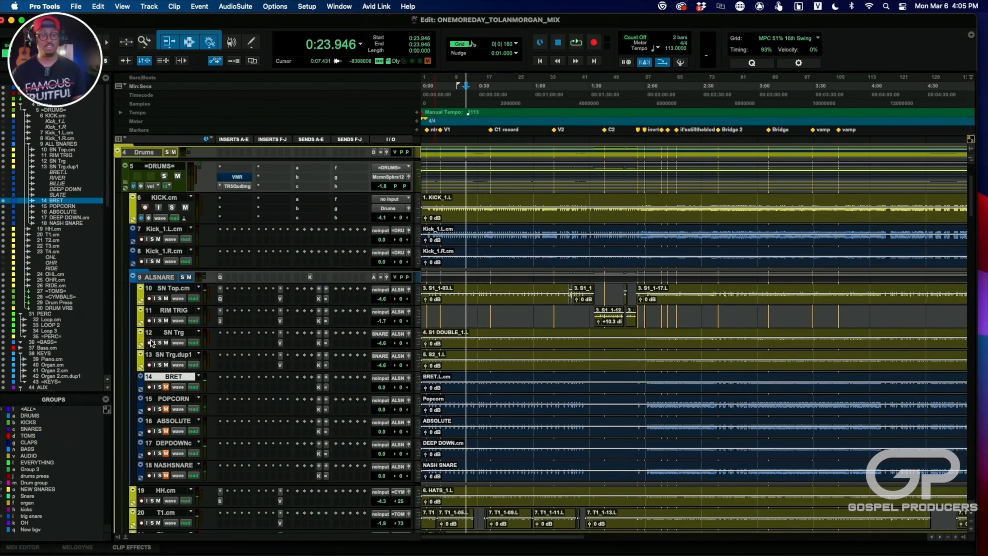
- Leave BRET as the only unmuted one of the five snare samples and audition the mix from about 0:24
left_click(163, 387)
left_click(165, 409)
left_click(166, 431)
left_click(166, 454)
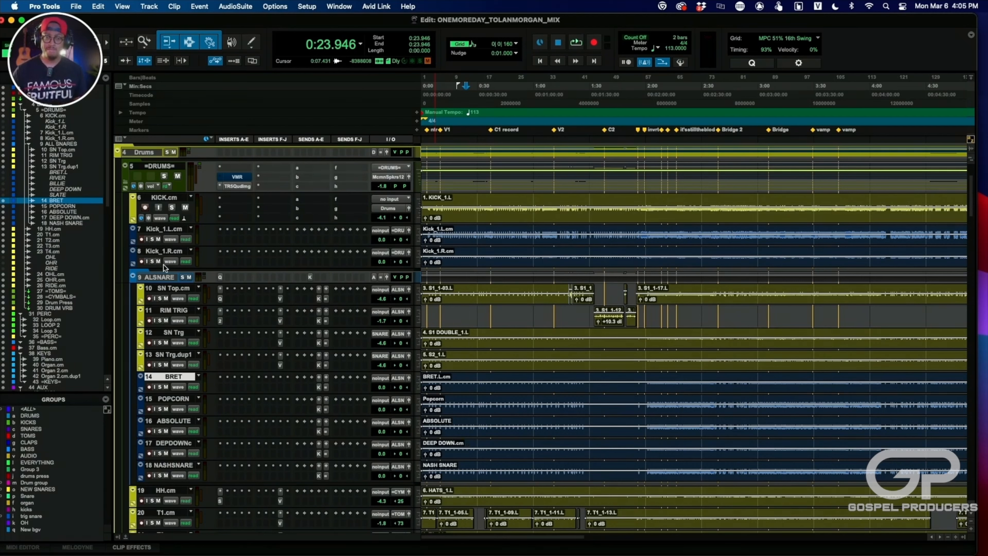
left_click(166, 387)
left_click(166, 387)
left_click(166, 409)
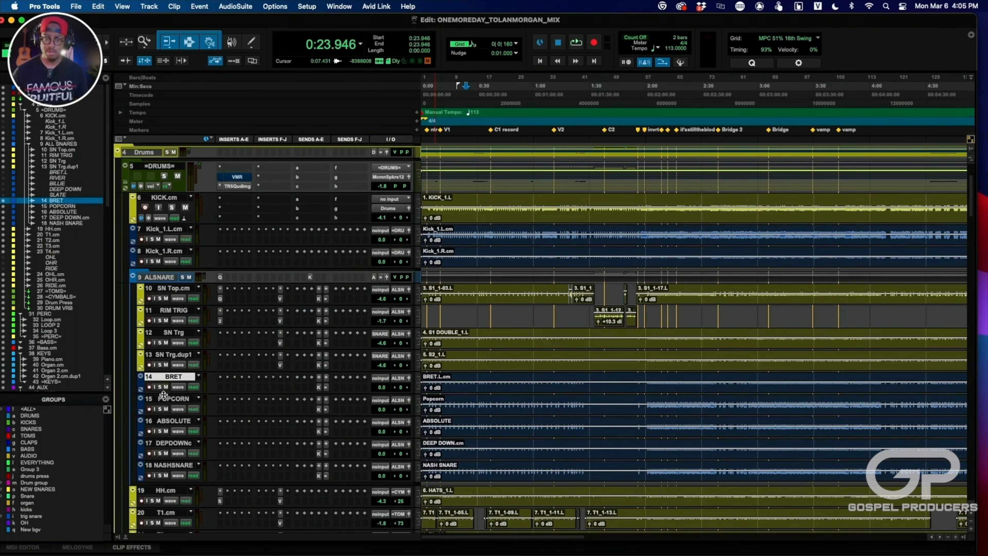
left_click(166, 431)
left_click(165, 454)
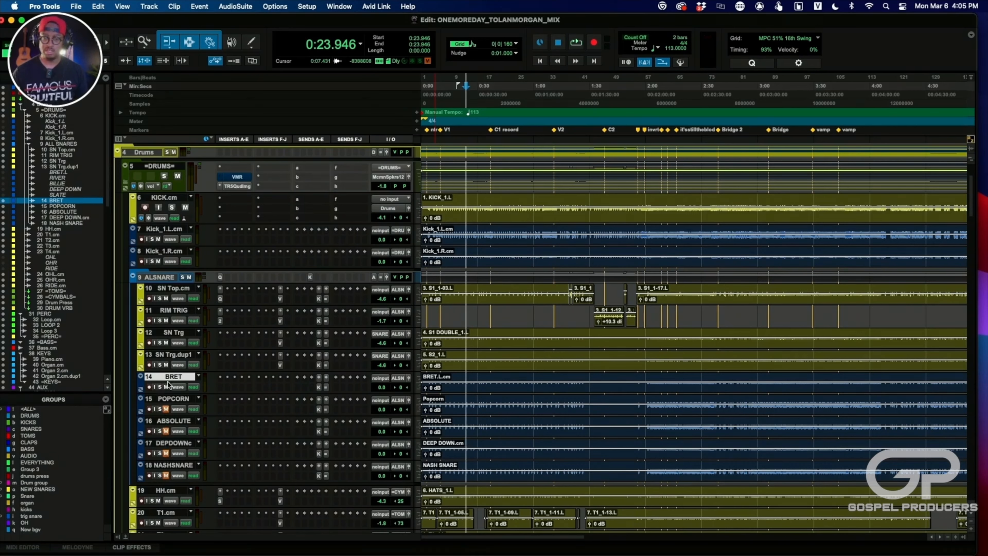
key("space")
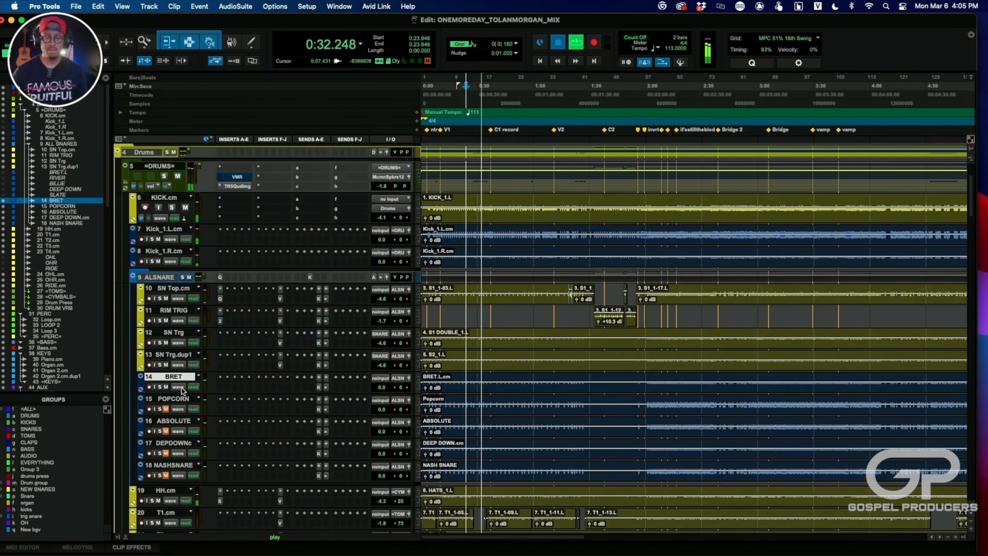
key("space")
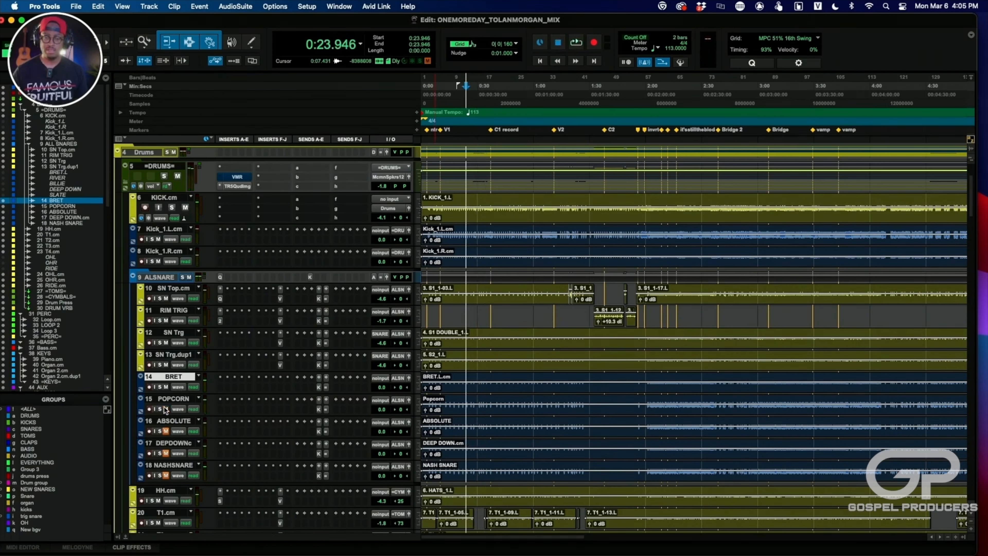
- Bring back POPCORN, ABSOLUTE, DEPDOWN and NASHSNARE one at a time, auditioning the mix from about 0:24 after each
key("space")
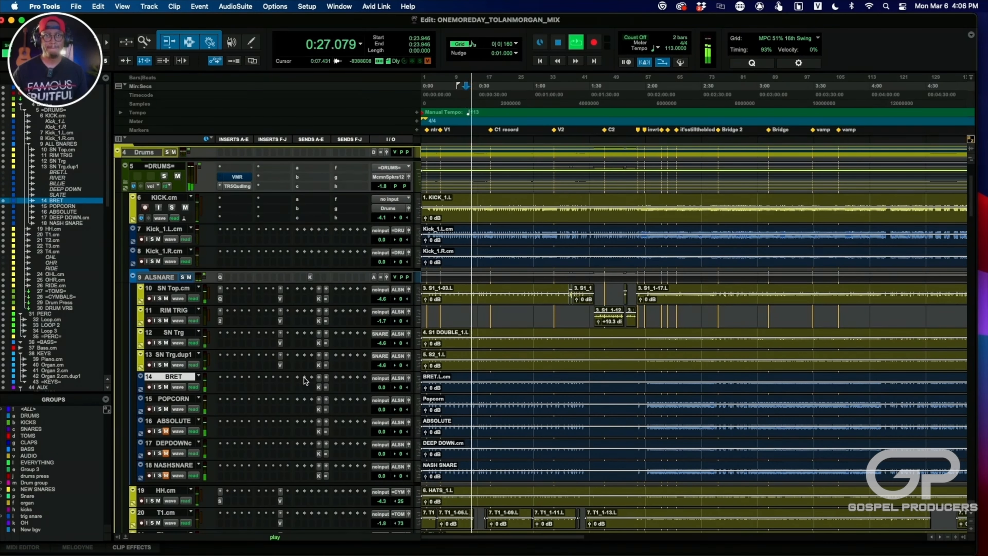
key("space")
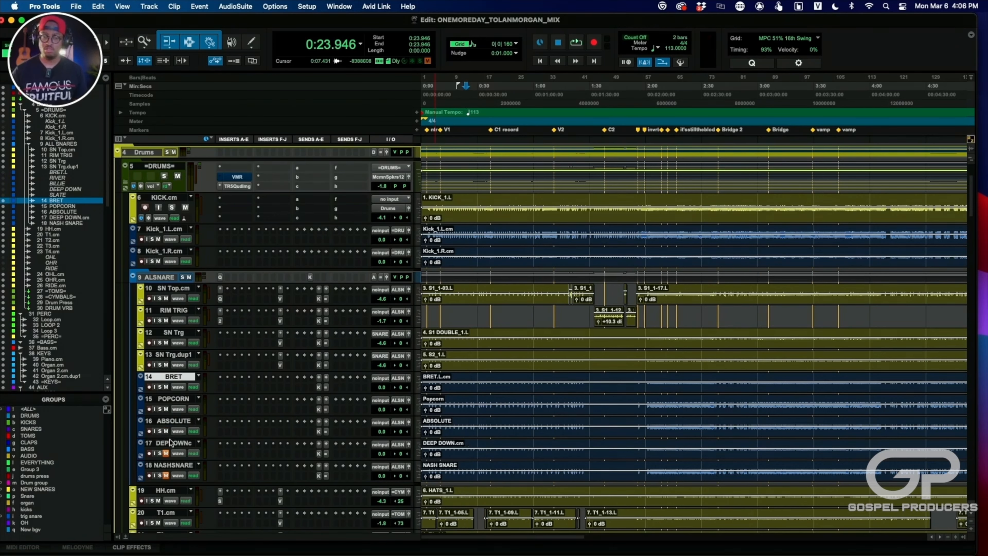
key("space")
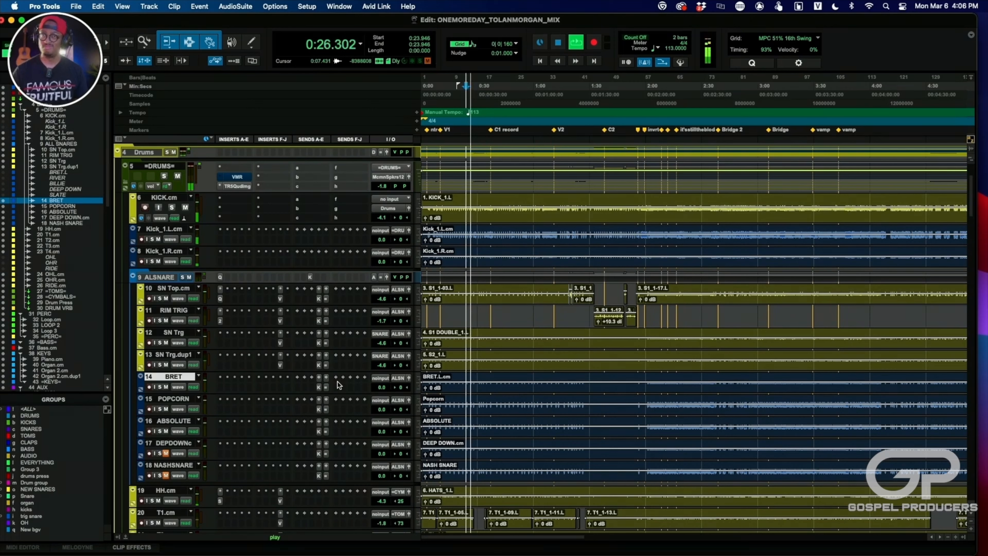
key("space")
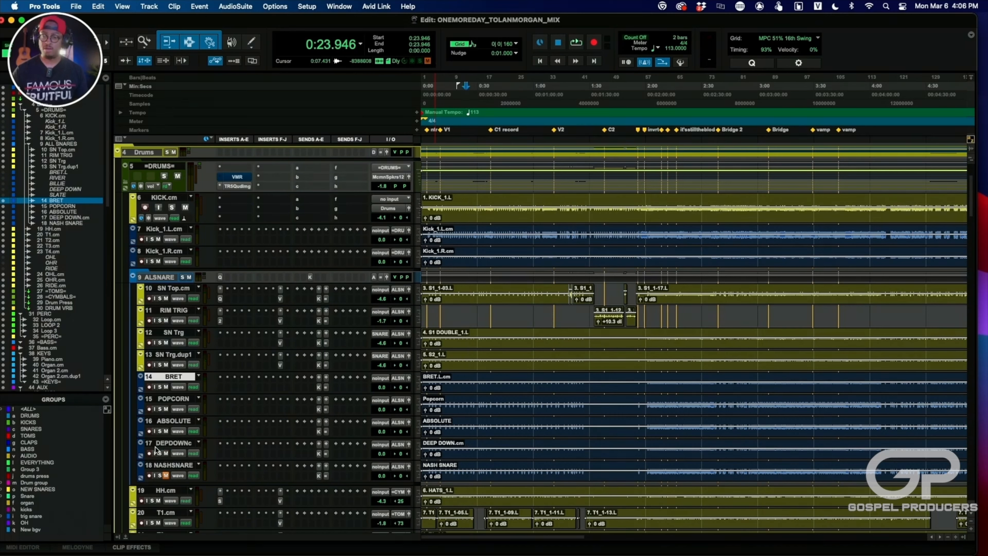
key("space")
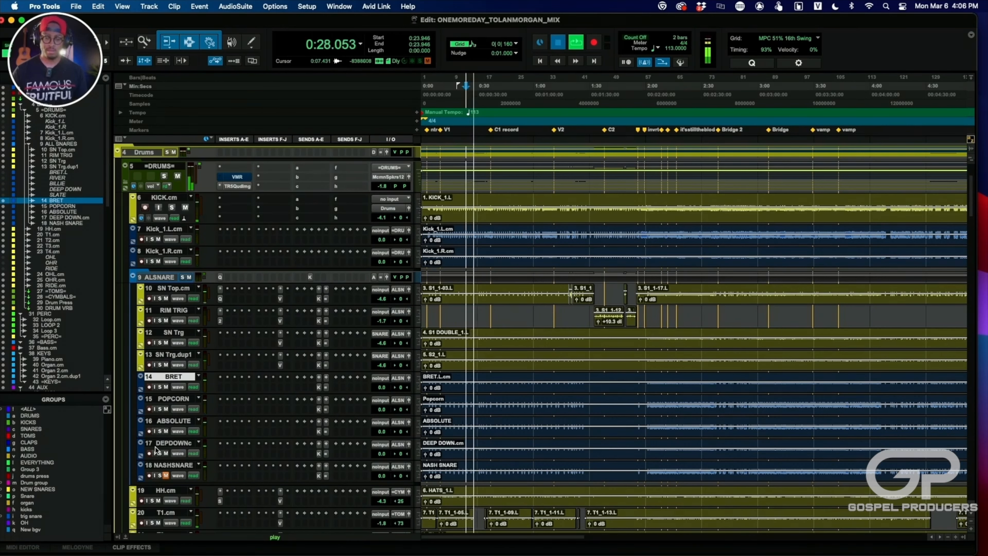
key("space")
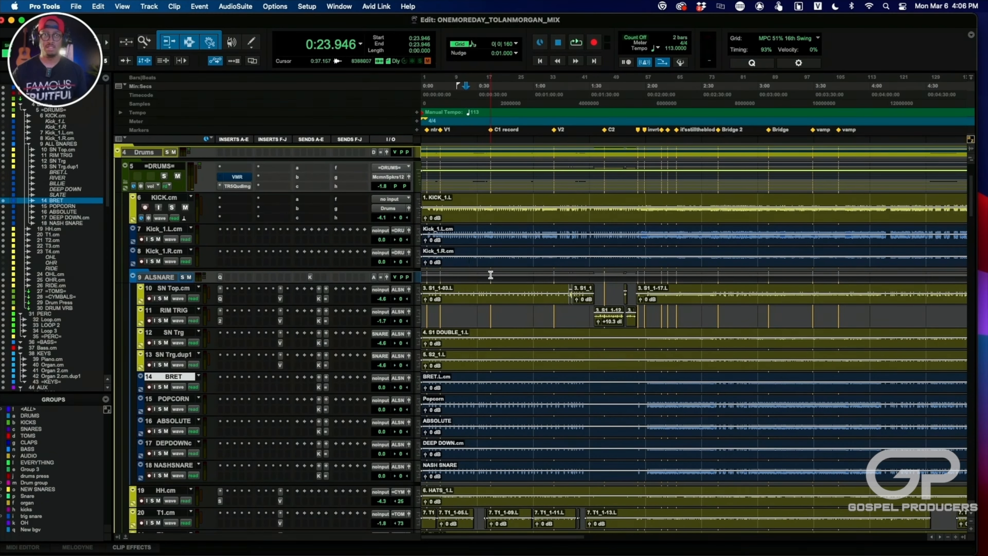
key("space")
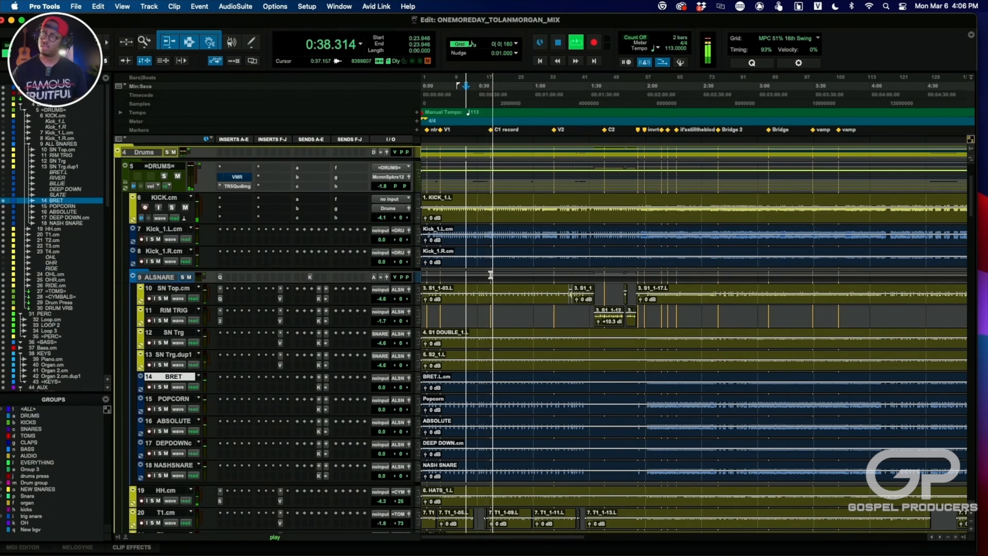
key("space")
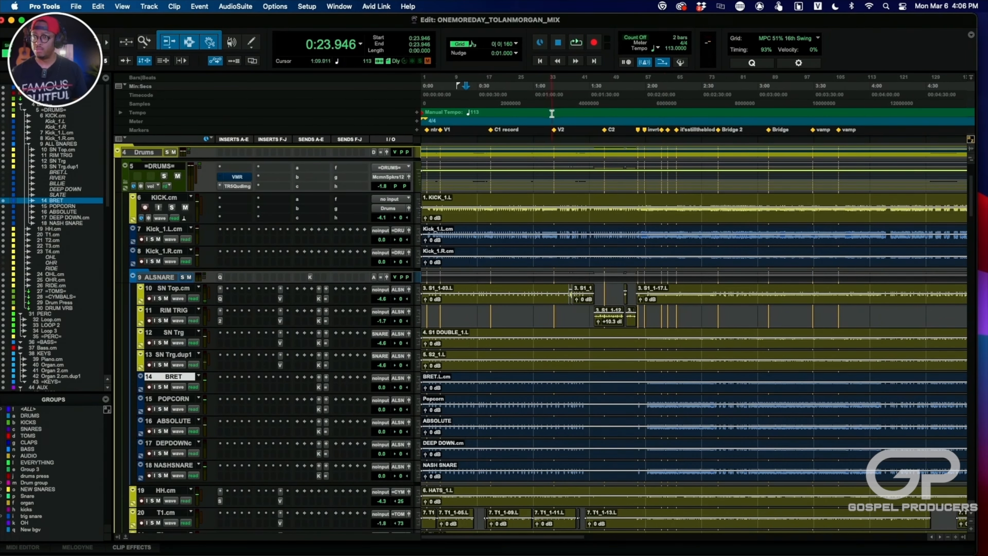
- Move the playback start to about 2:06 and audition the full mix with all kick and snare samples active
left_click(657, 92)
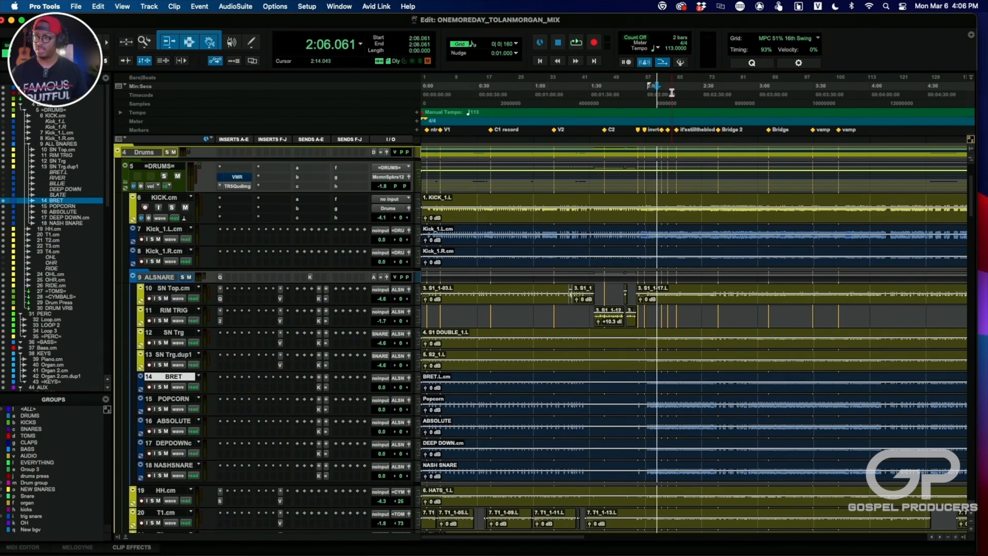
key("space")
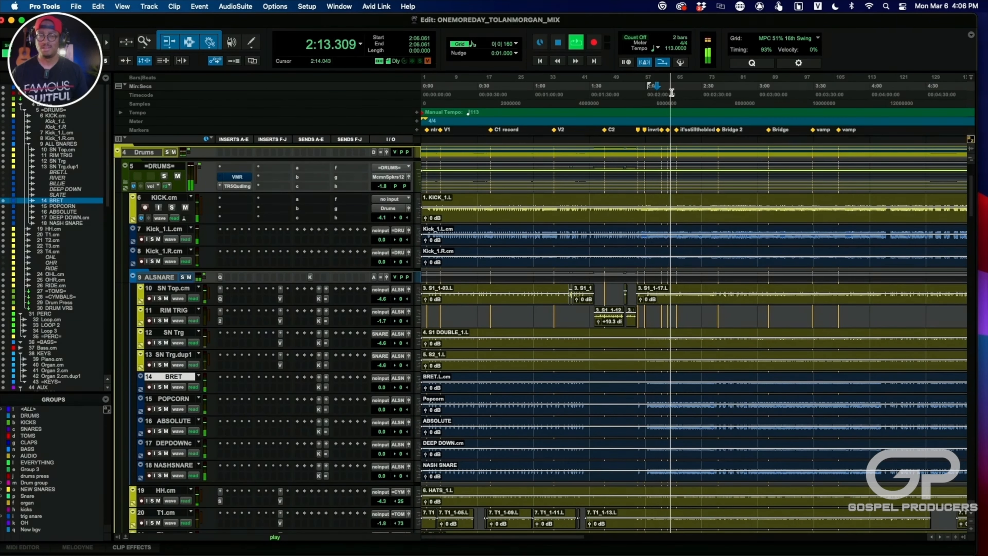
key("space")
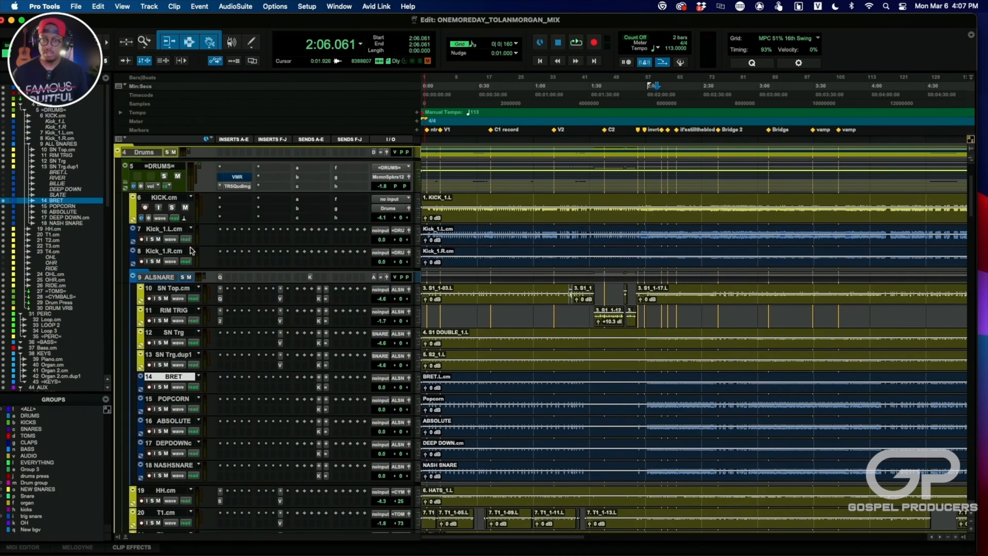
- Solo the =DRUMS= track and audition the drums from about 2:06
left_click(164, 176)
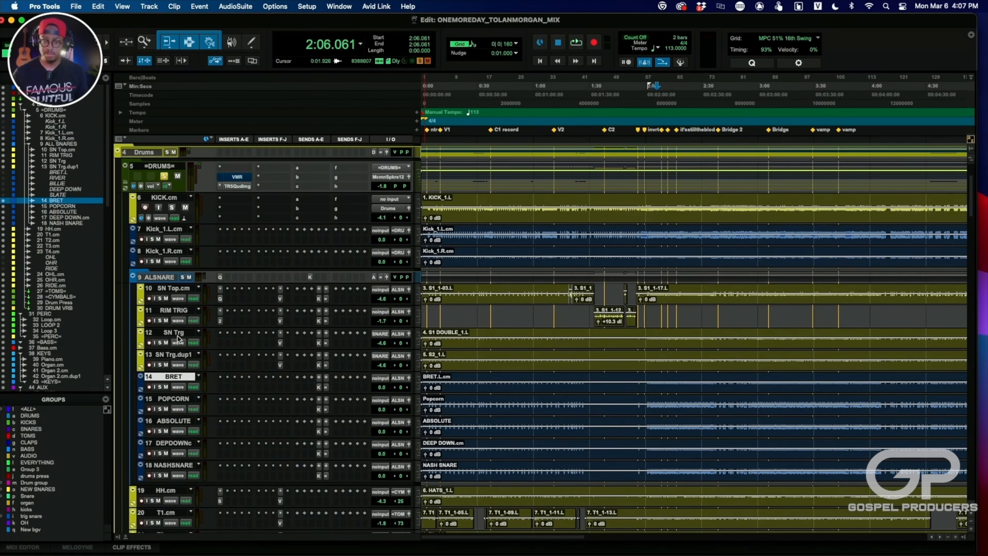
scroll(178, 339, "down", 10)
key("space")
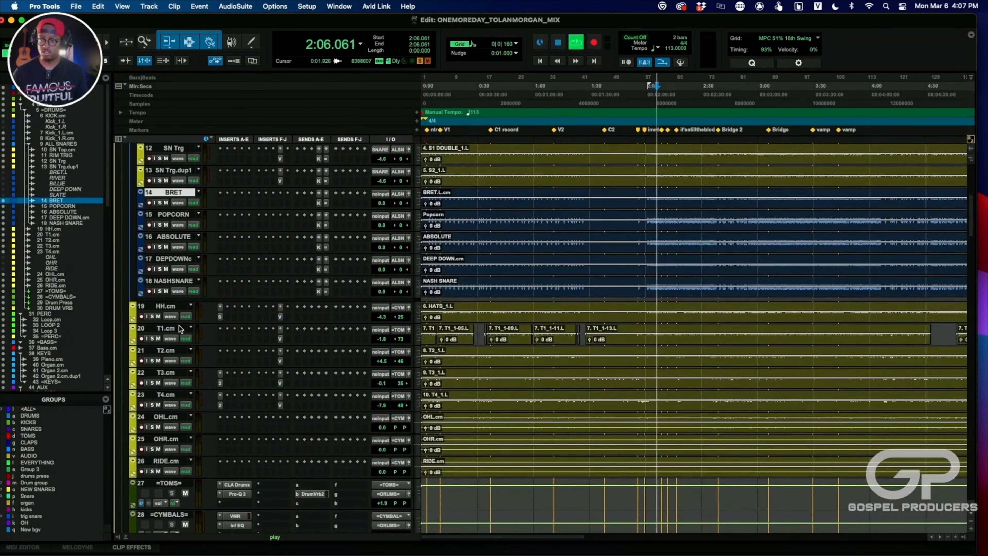
scroll(306, 332, "up", 10)
scroll(306, 332, "down", 4)
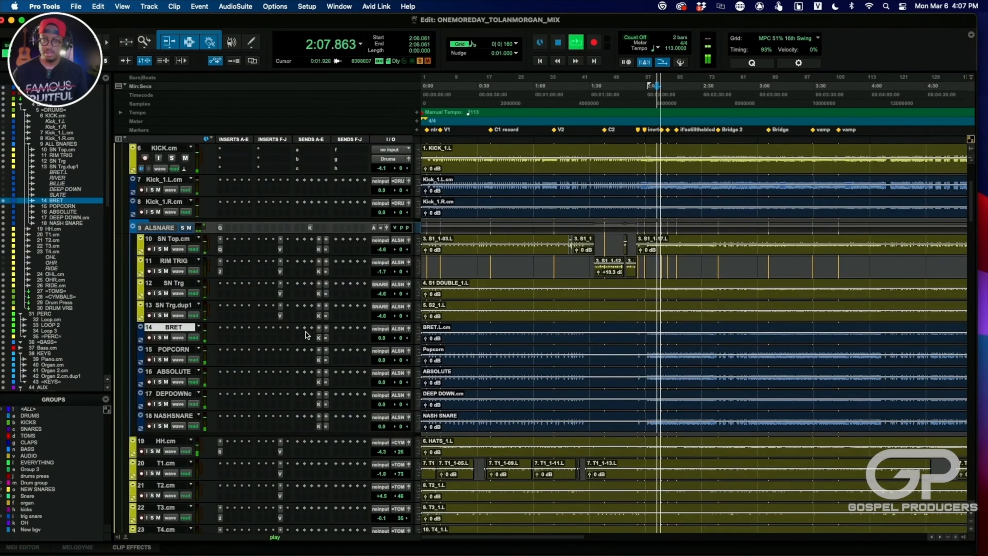
key("space")
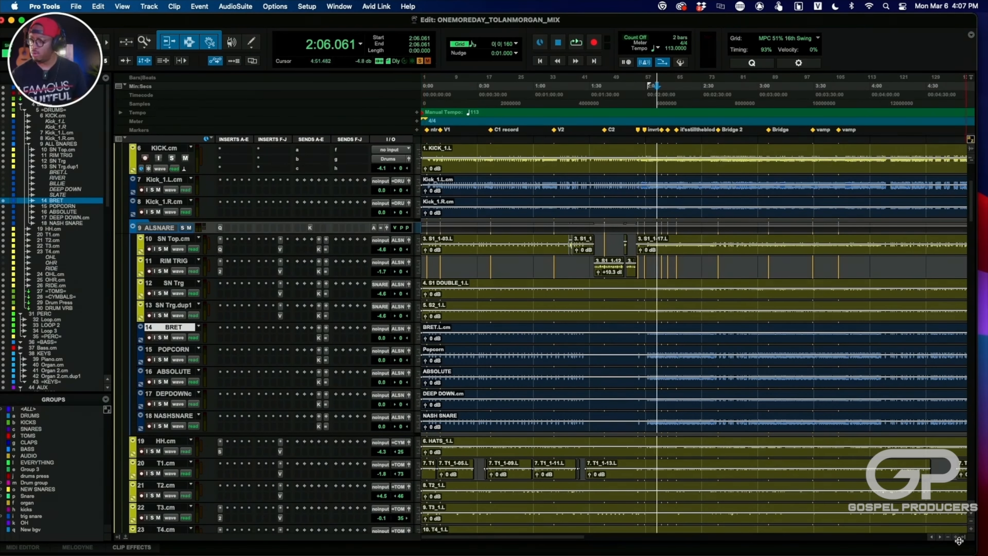
- Enlarge the track heights and examine the inserts on the drum tracks down to the toms and drum buses
left_click(971, 530)
scroll(557, 382, "up", 5)
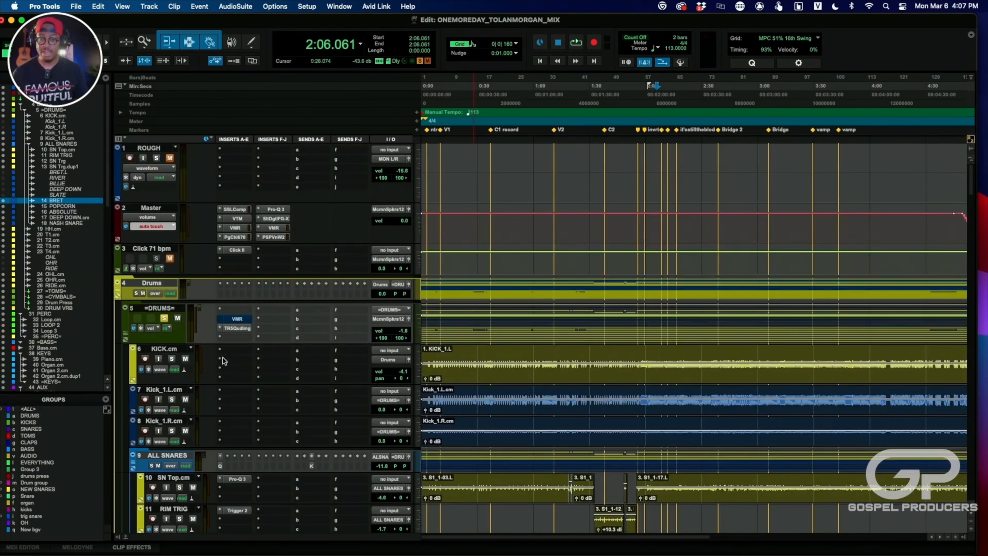
scroll(222, 358, "down", 15)
scroll(223, 358, "down", 2)
scroll(223, 358, "up", 3)
scroll(223, 358, "down", 3)
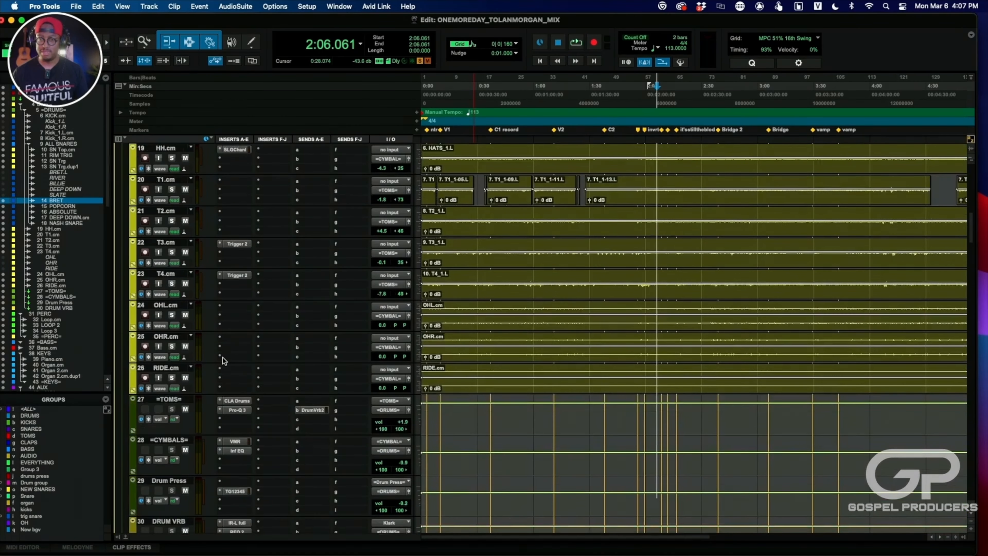
scroll(223, 358, "up", 2)
scroll(223, 358, "up", 6)
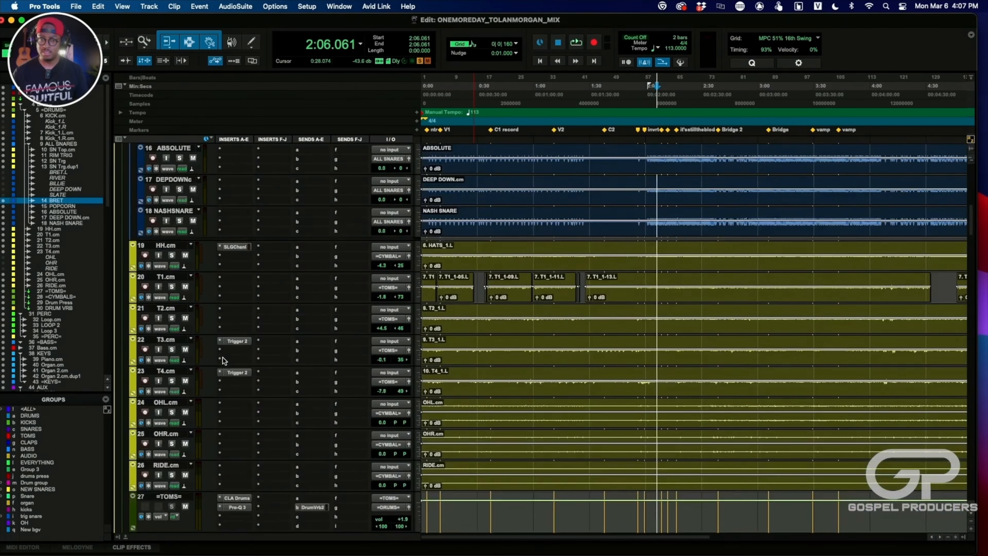
scroll(223, 357, "down", 2)
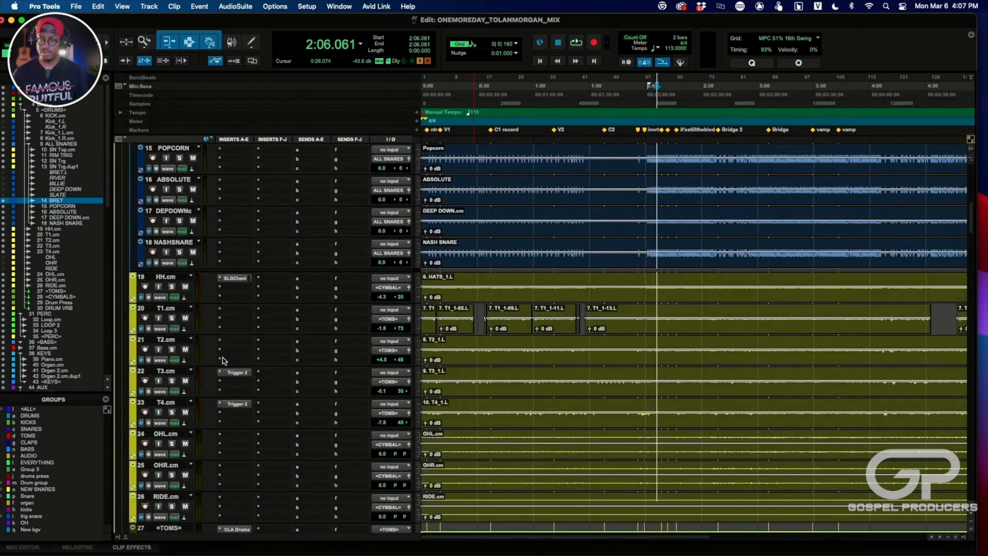
- Examine the Trigger 2 samples and settings on the T3 and T4 tom tracks, and reopen Trigger 2 on T3
left_click(235, 372)
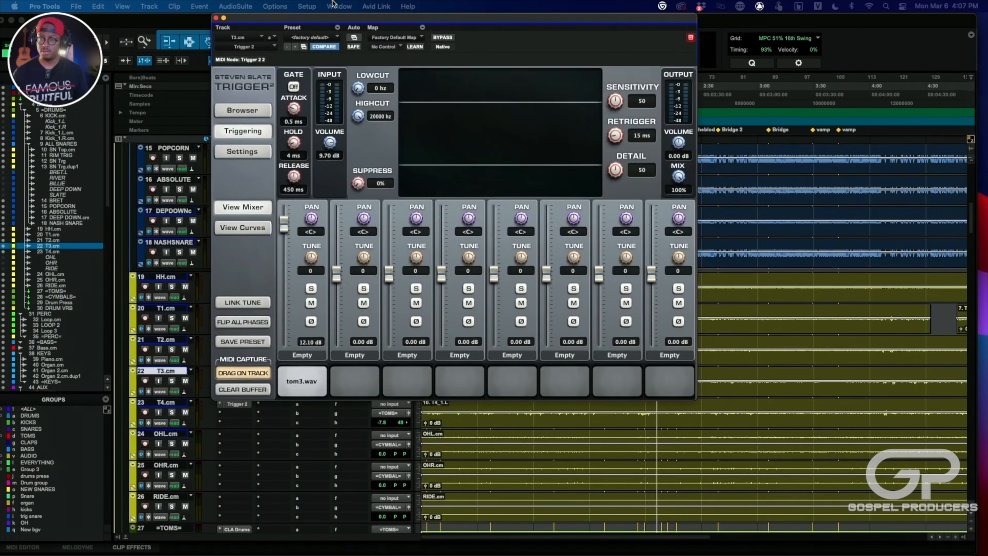
left_click_drag(334, 21, 351, 58)
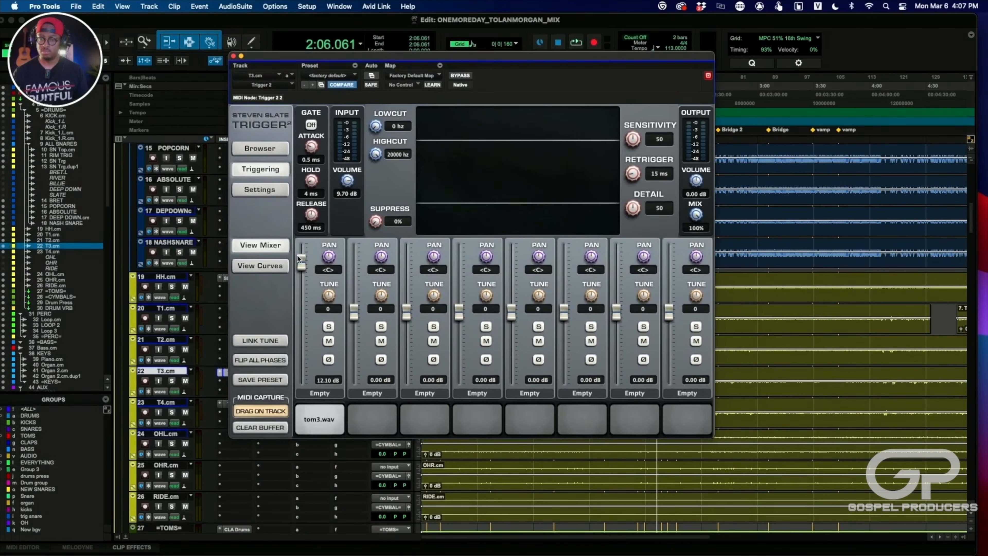
left_click(233, 56)
left_click(235, 404)
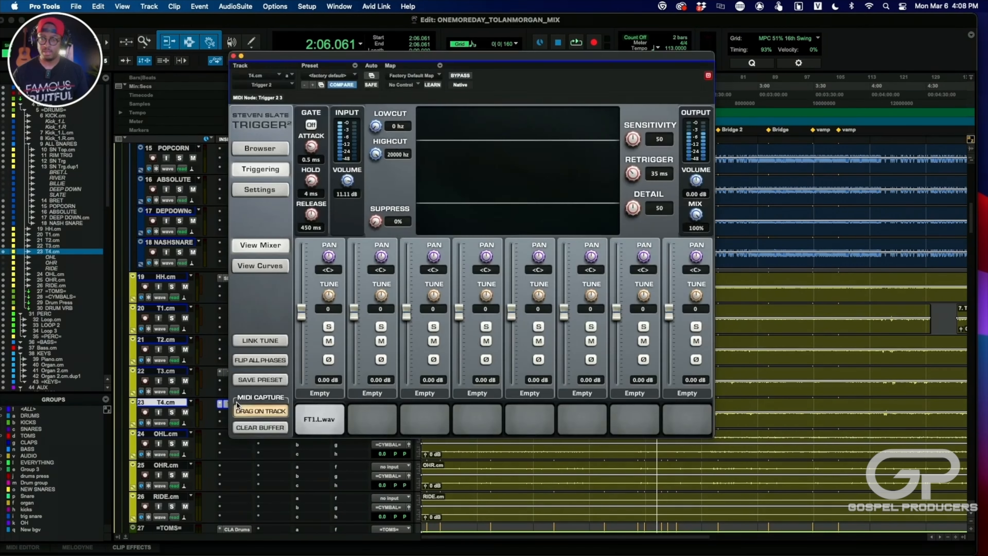
left_click(234, 56)
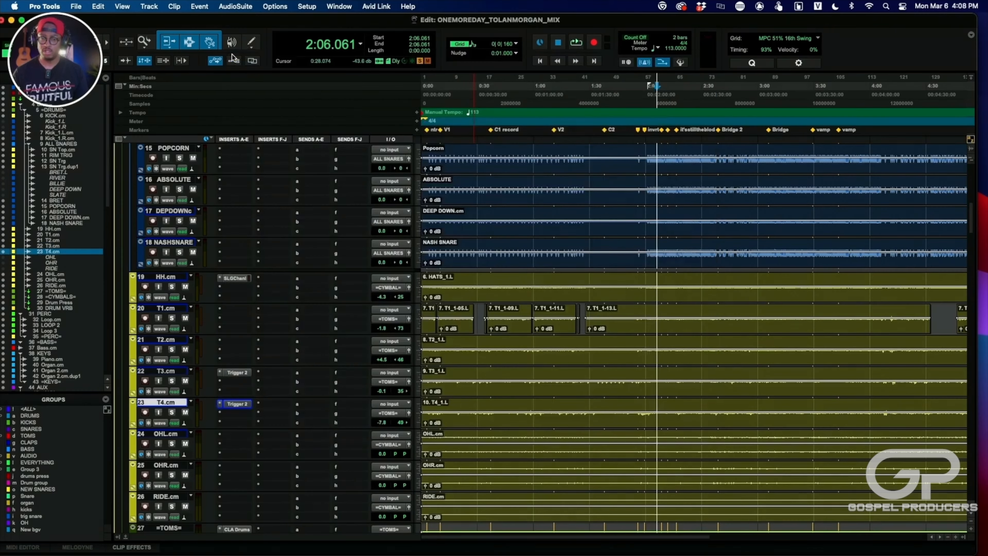
left_click(234, 374)
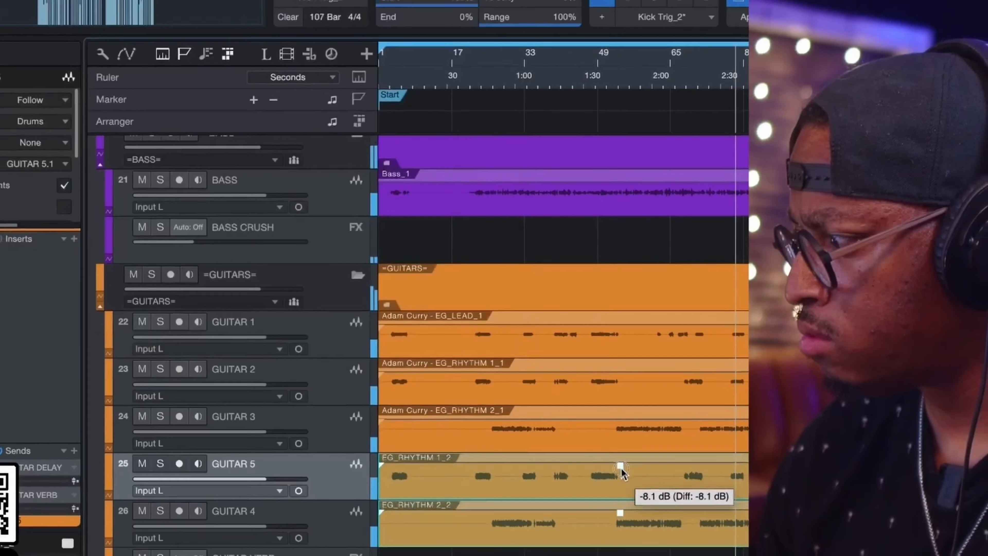
left_click_drag(621, 469, 607, 450)
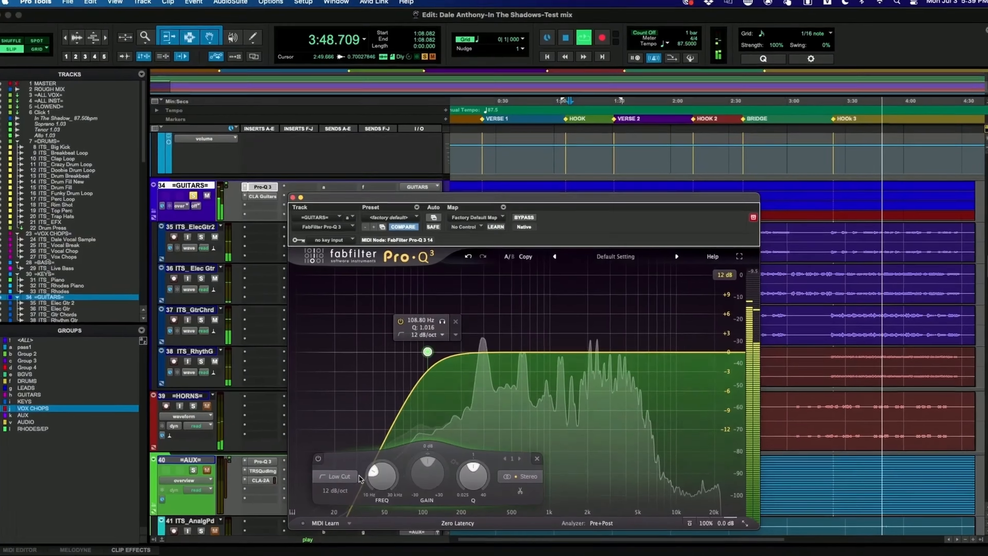
left_click_drag(374, 491, 383, 487)
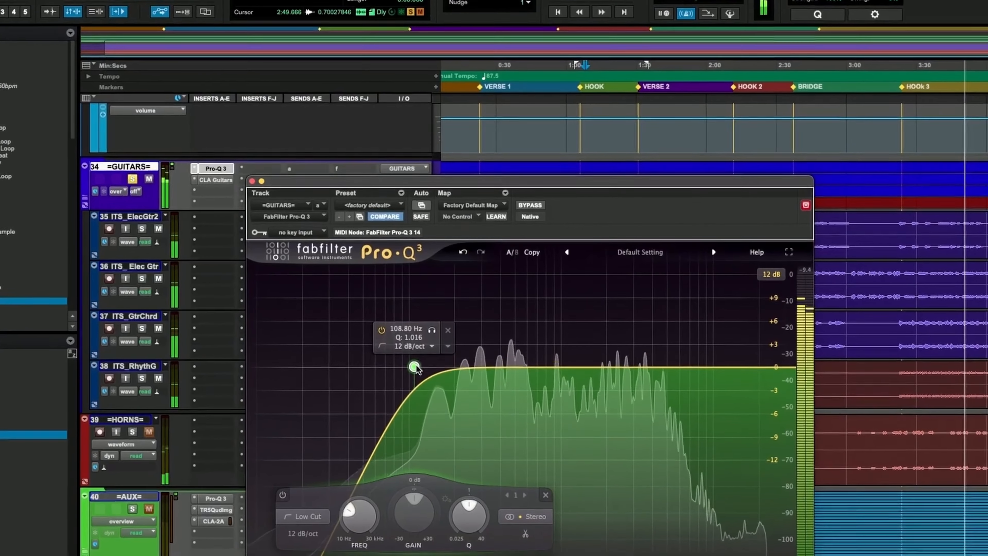
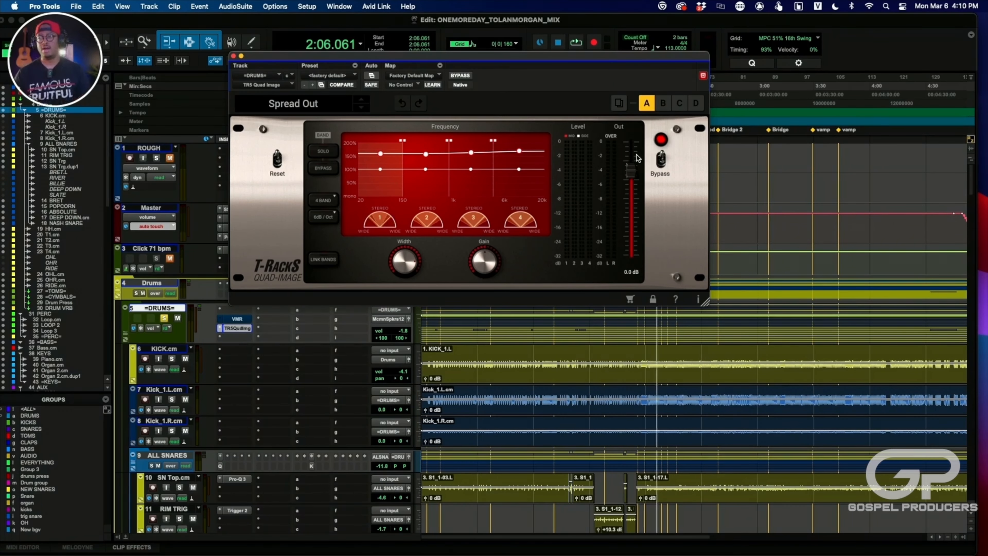
- Bypass the T-RackS Quad Image on the =DRUMS= track and audition the soloed drums from about 2:06
left_click(663, 159)
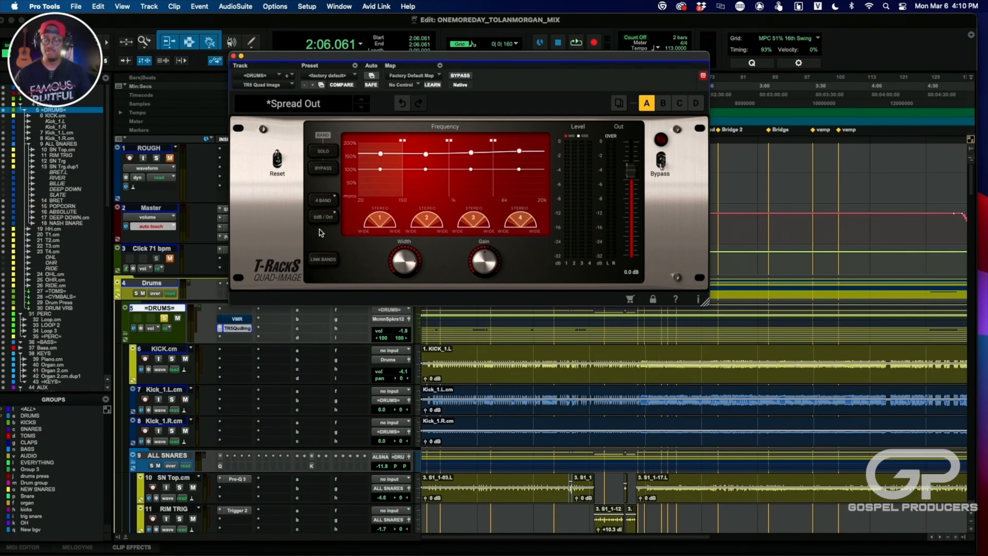
key("space")
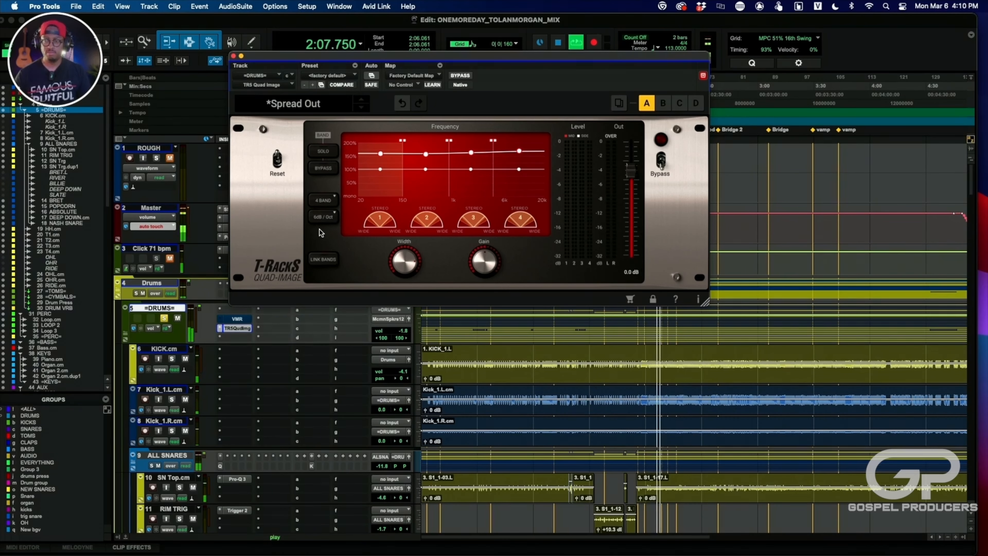
scroll(601, 438, "down", 8)
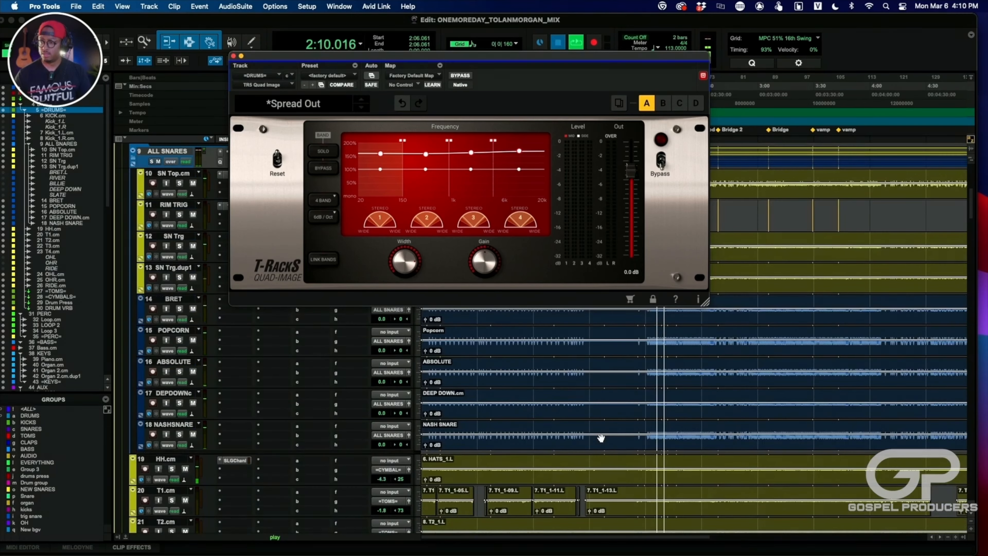
key("space")
- Move the playback start to about 4:00 and audition the tom section with the Quad Image bypassed
scroll(707, 441, "down", 8)
scroll(708, 441, "right", 5)
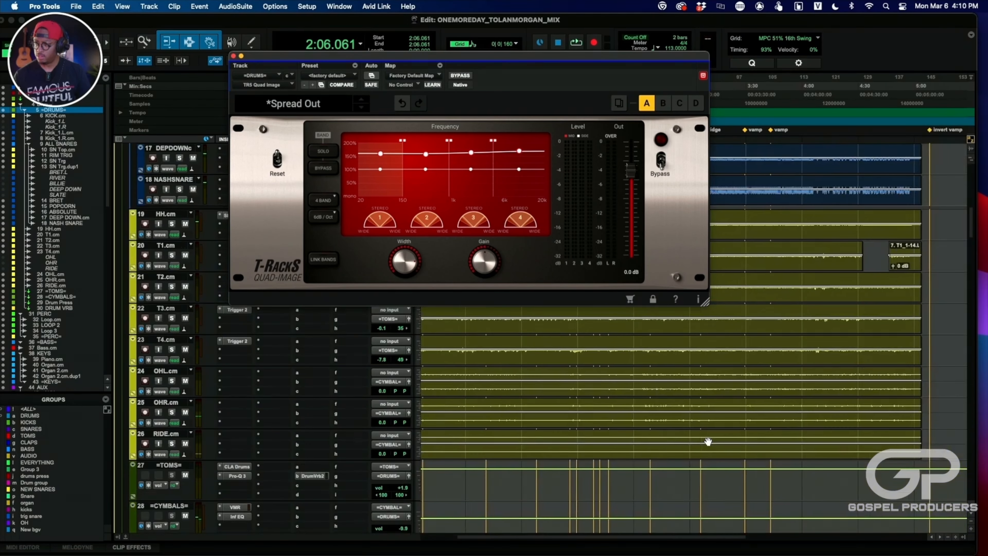
left_click(807, 98)
key("space")
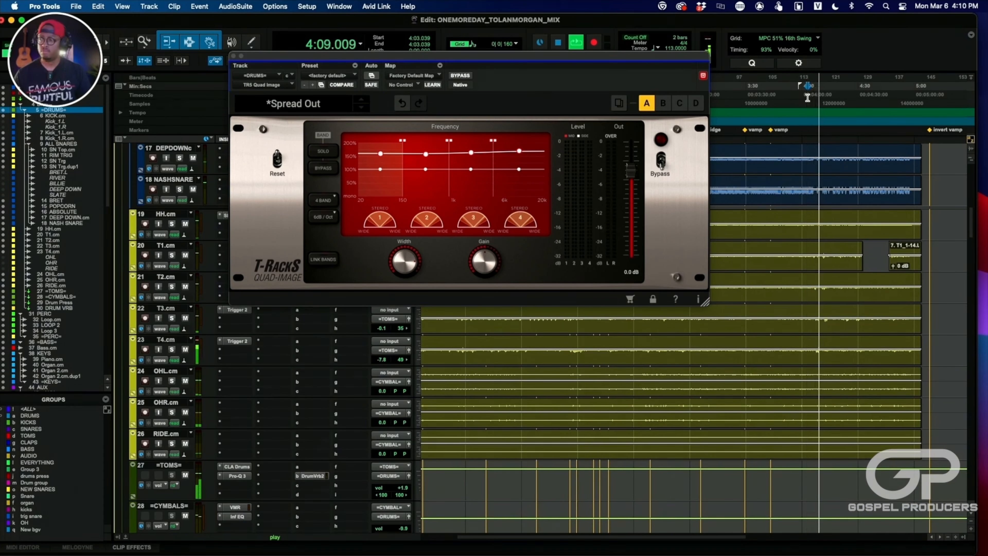
key("space")
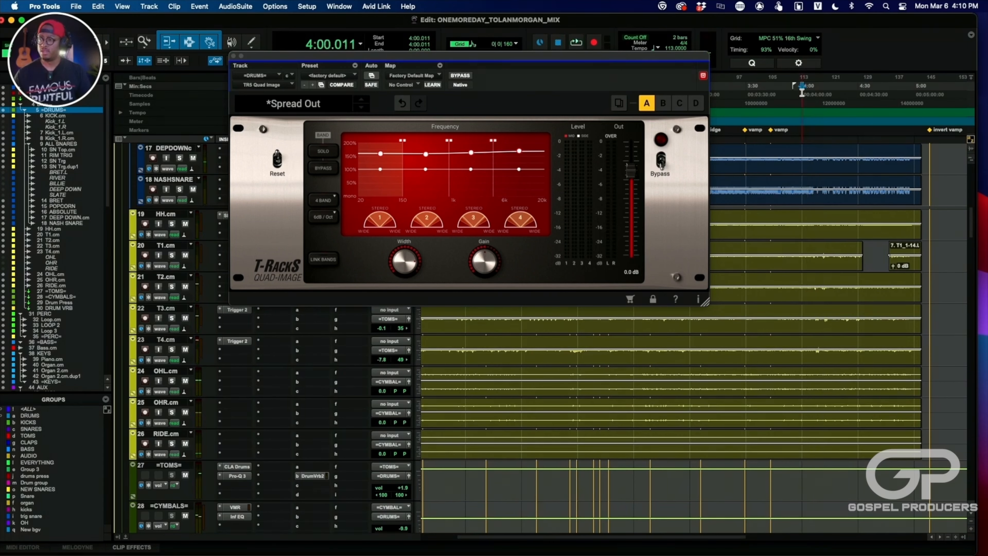
key("space")
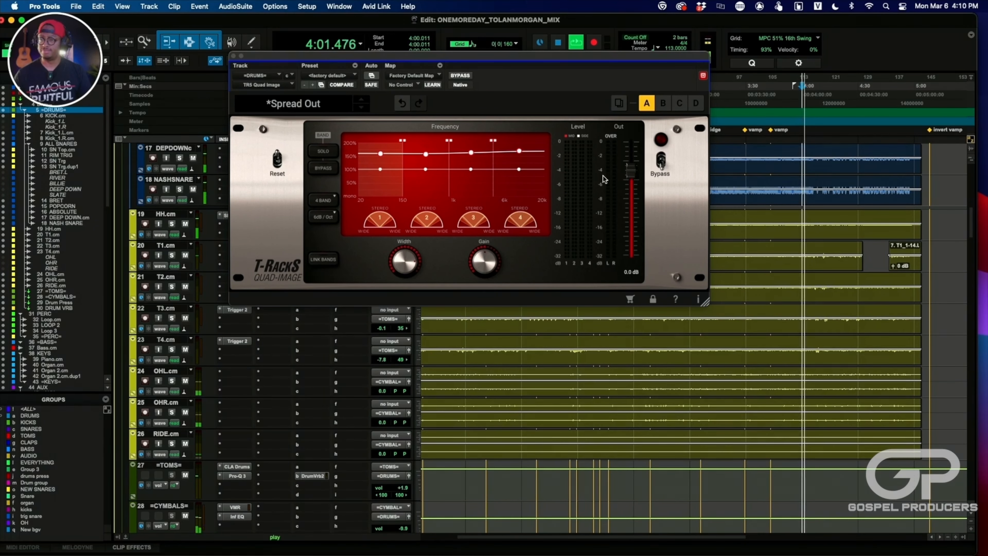
key("space")
- Reactivate the Quad Image, audition the drums from about 4:00 for comparison, and close the plug-in
left_click(663, 159)
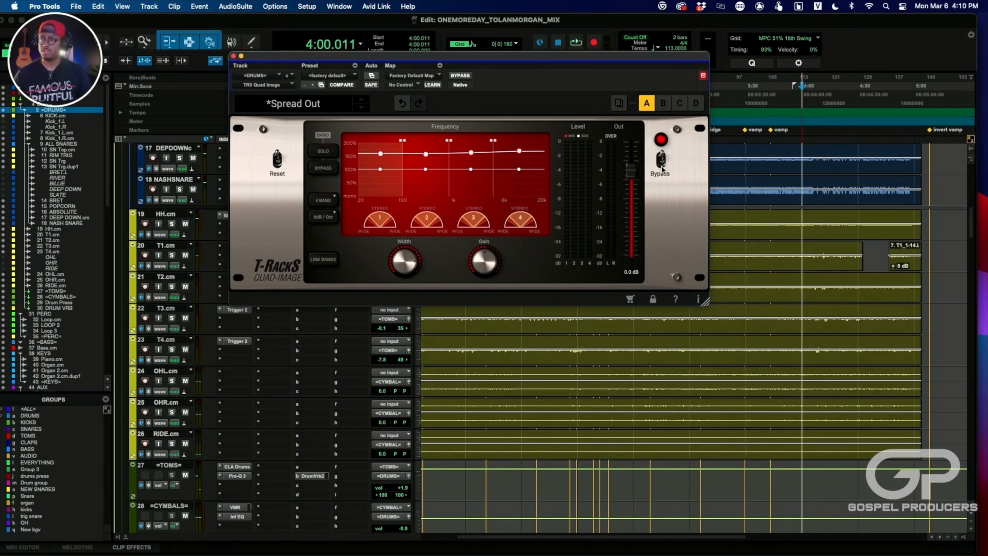
key("space")
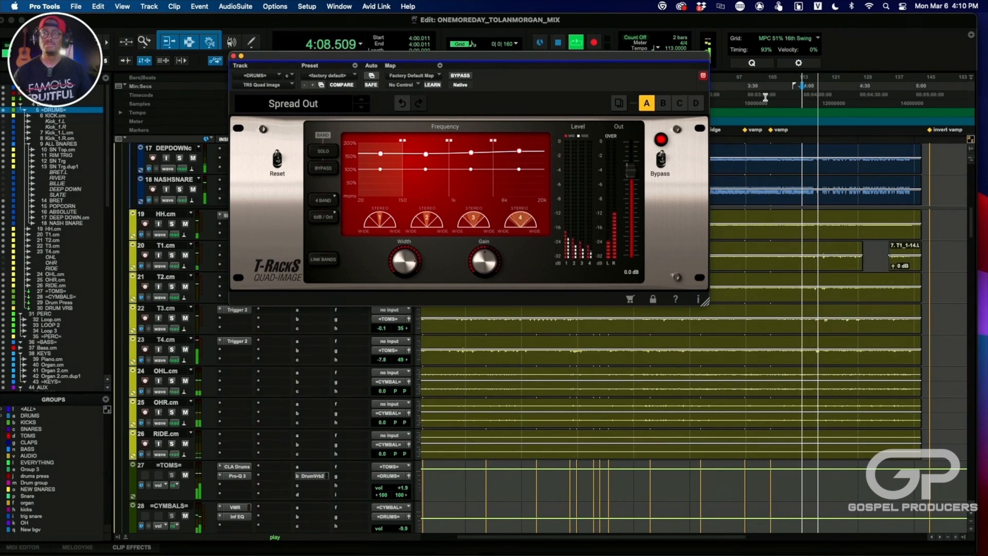
key("space")
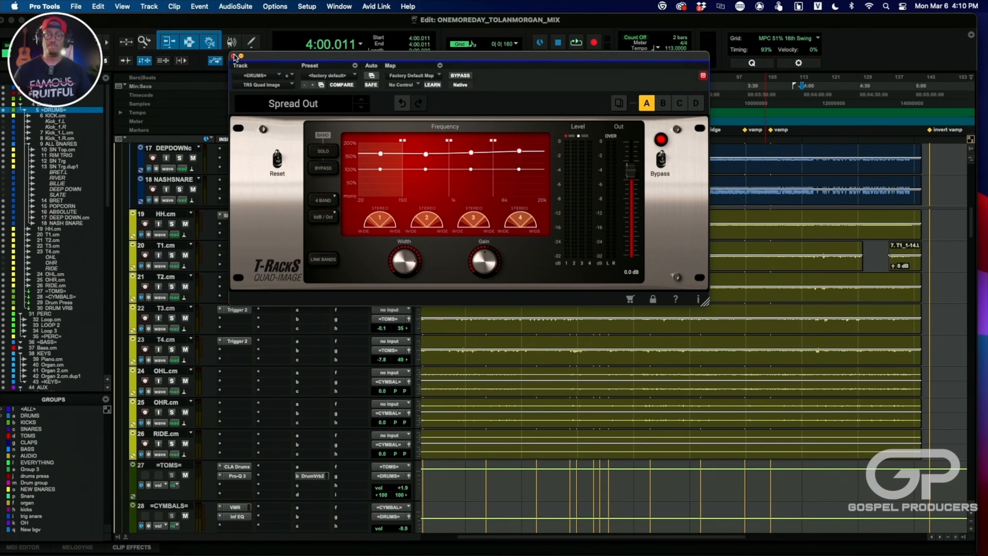
left_click(234, 56)
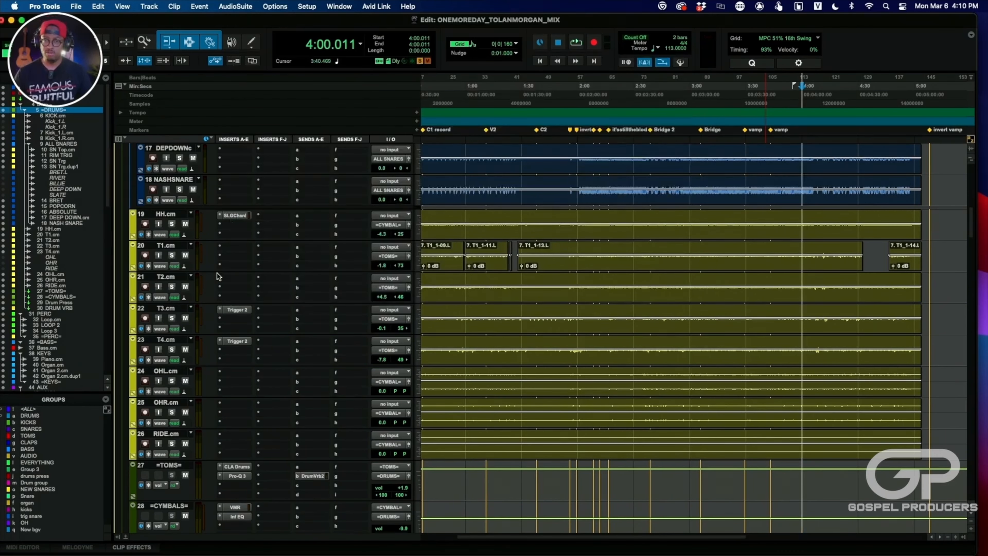
- Examine the FG-N and FG-116 modules in the Virtual Mix Rack on the =DRUMS= track
scroll(249, 241, "up", 10)
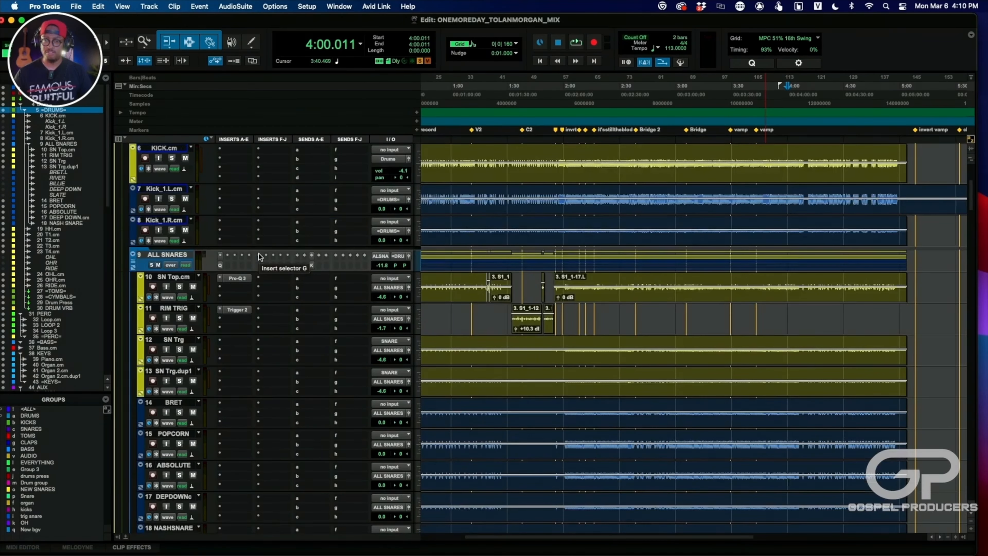
scroll(260, 256, "up", 2)
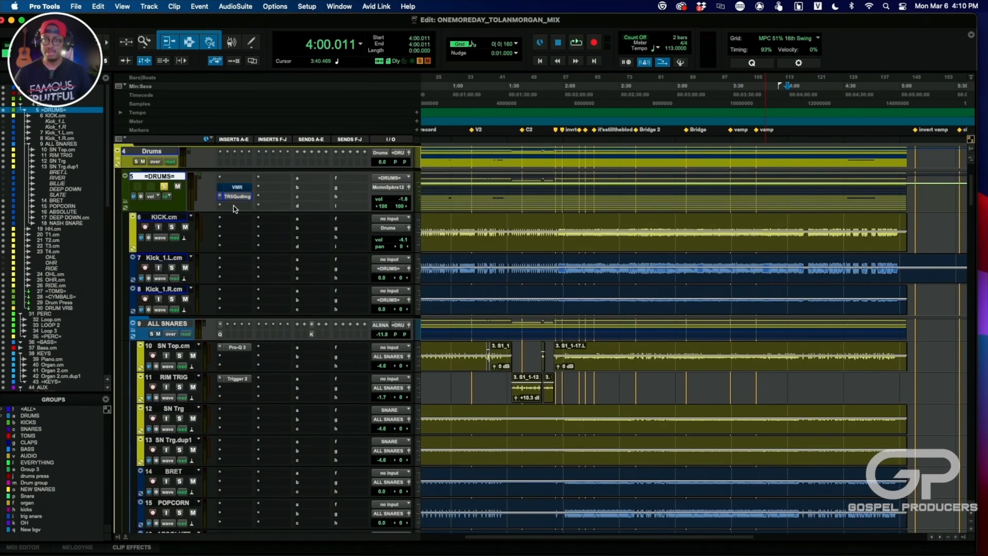
left_click(238, 188)
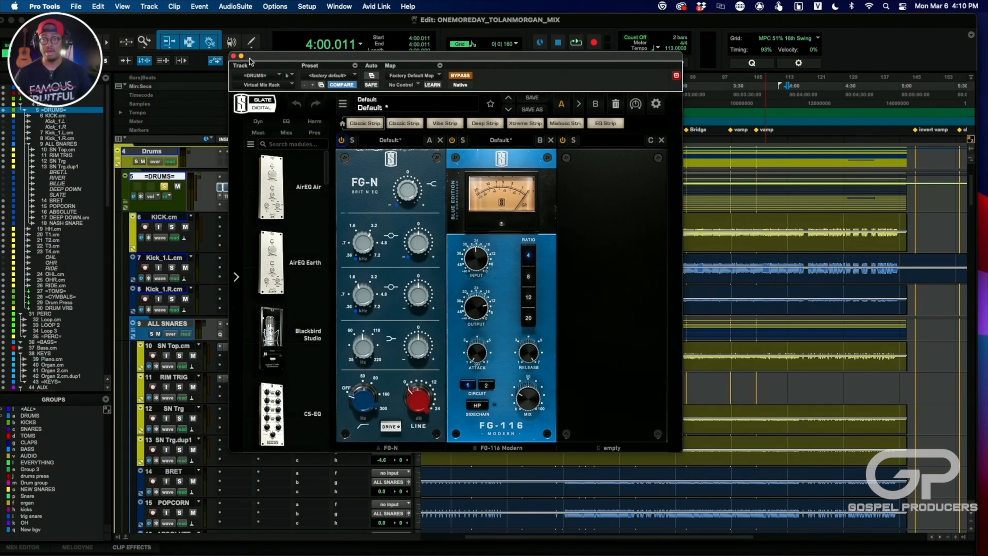
left_click(233, 56)
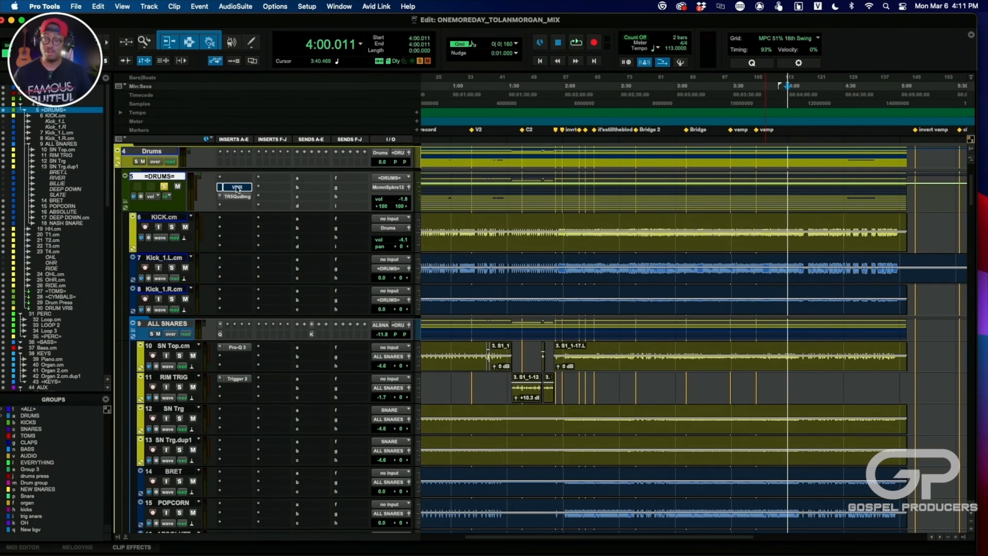
- Examine the Pro-Q 3 curve on SN Top and the Trigger 2 sample settings on RIM TRIG
scroll(249, 244, "down", 5)
left_click(235, 239)
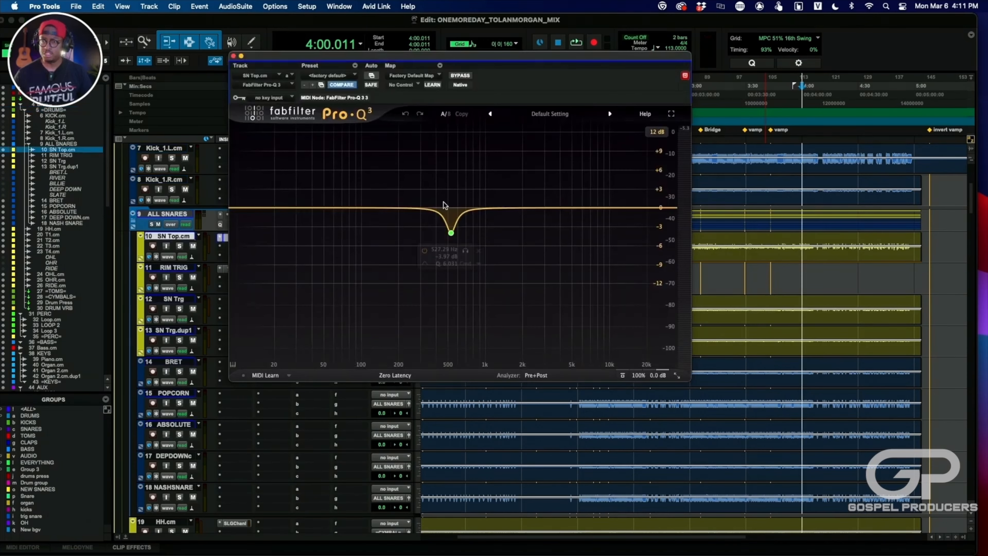
left_click(233, 57)
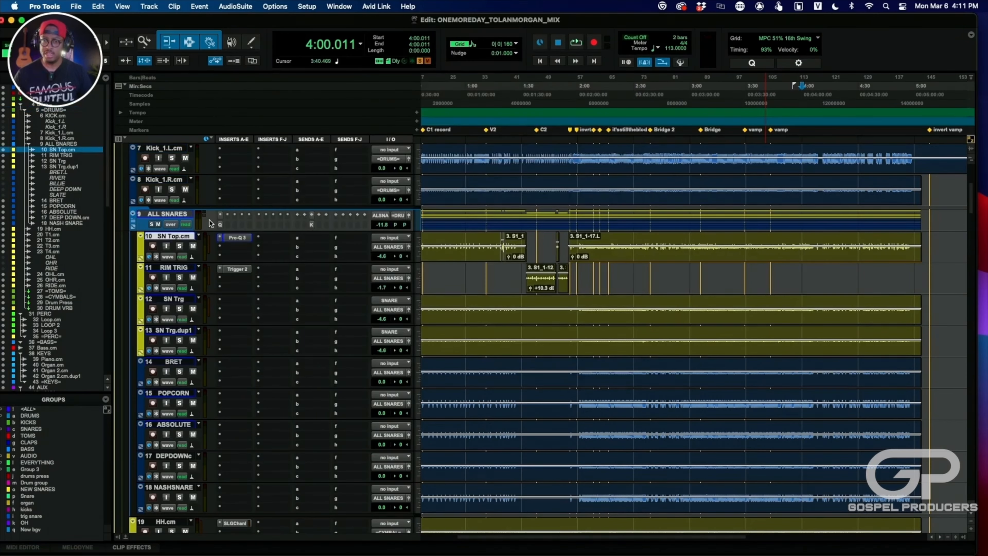
left_click(238, 269)
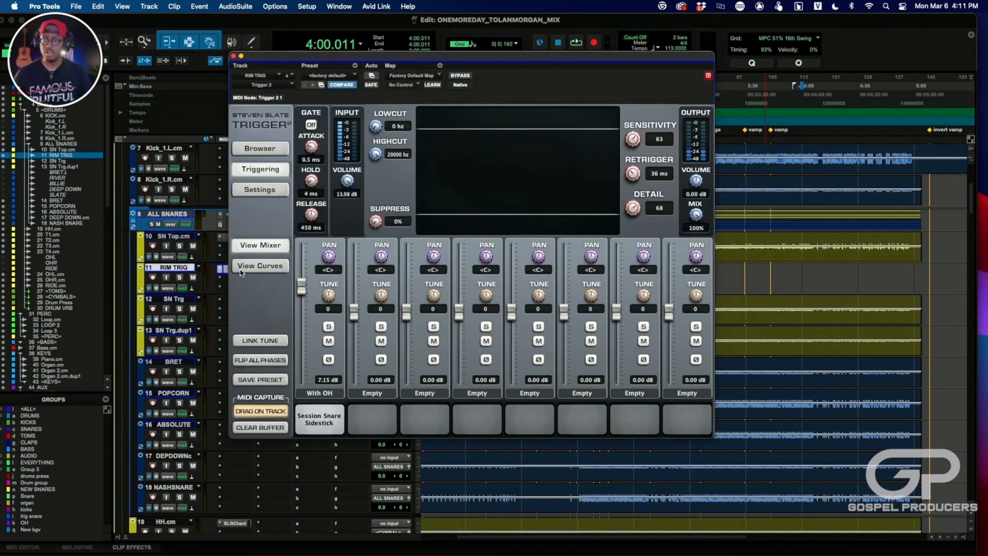
left_click(233, 56)
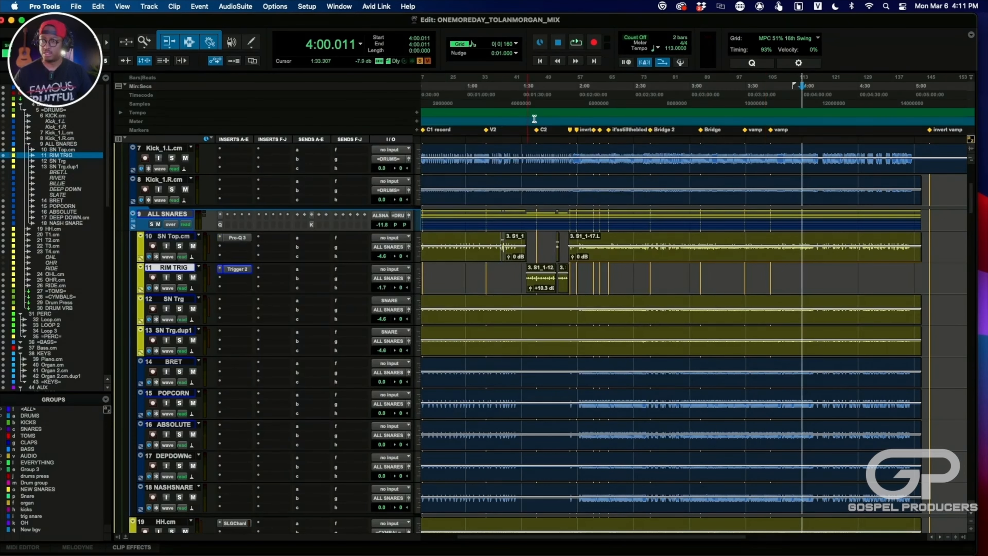
- Move the playback start to about 1:32 and audition the section with the RIM TRIG clips twice
left_click(526, 97)
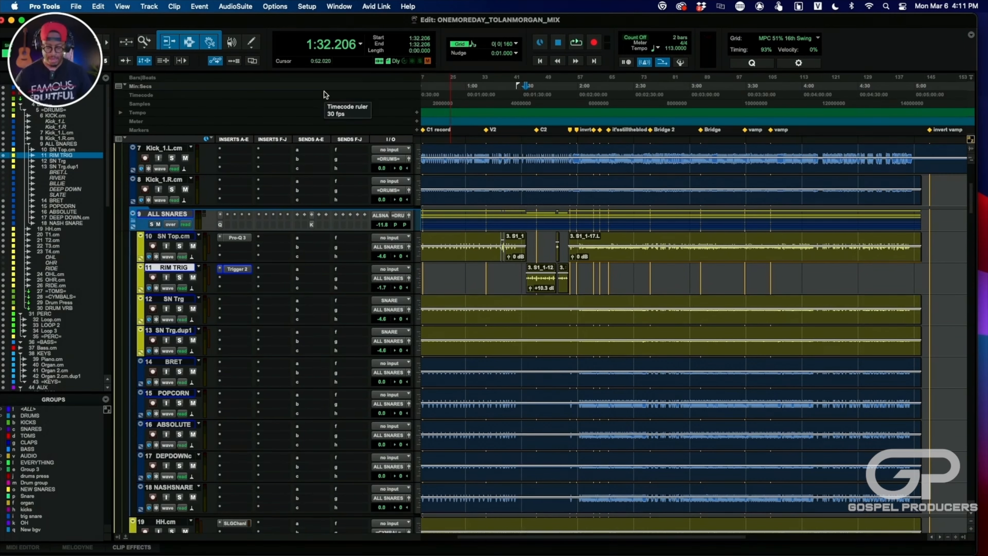
key("space")
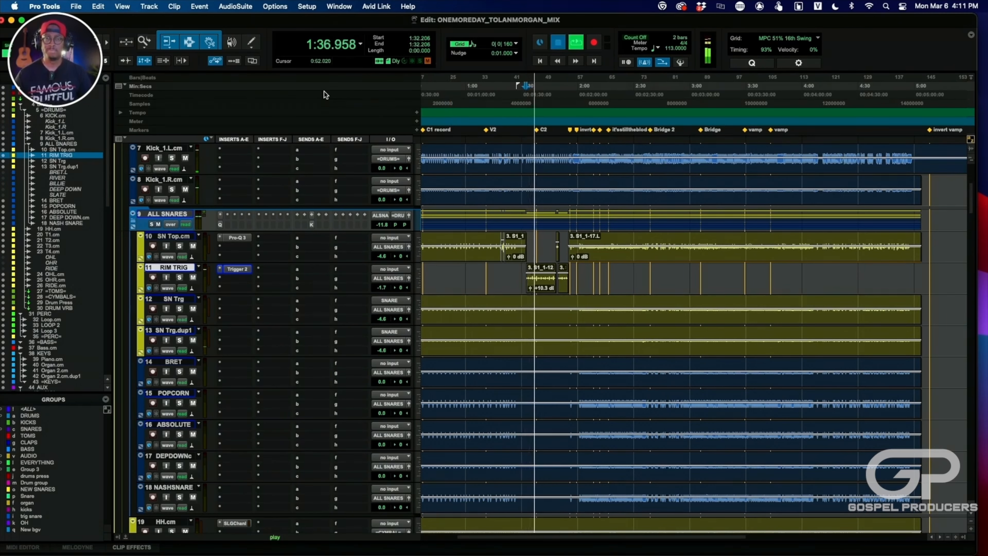
key("space")
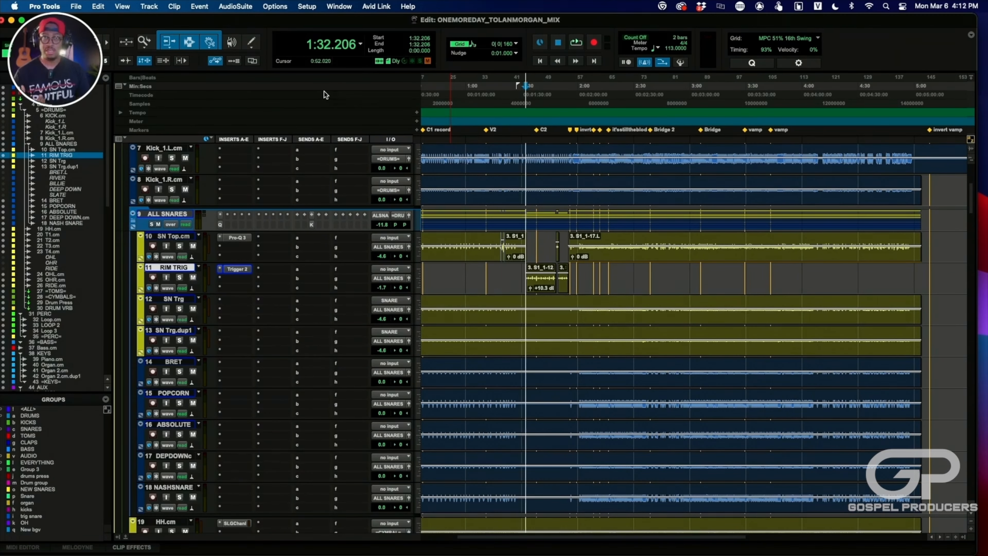
key("space")
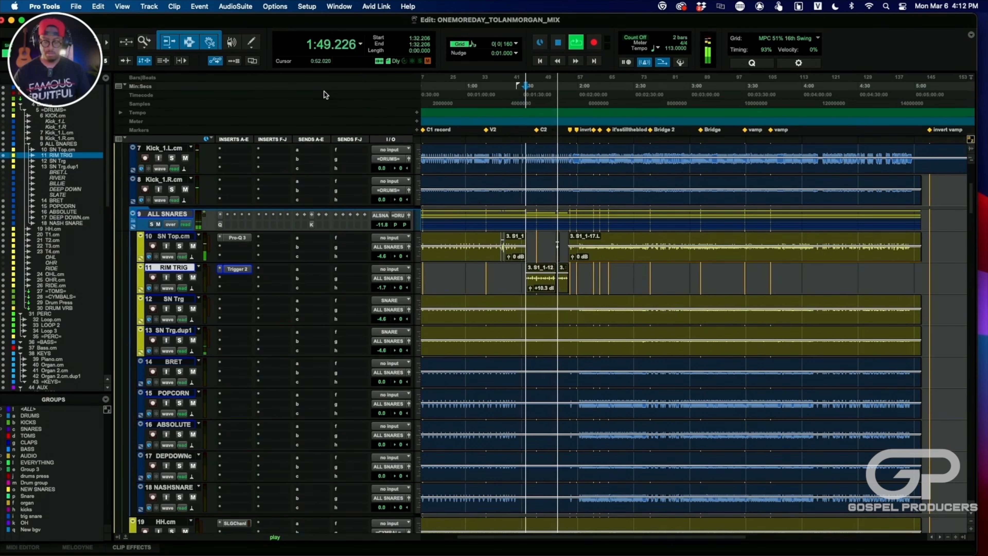
key("space")
- Examine the SSL G-Channel settings on the HH hi-hat track
scroll(272, 273, "down", 6)
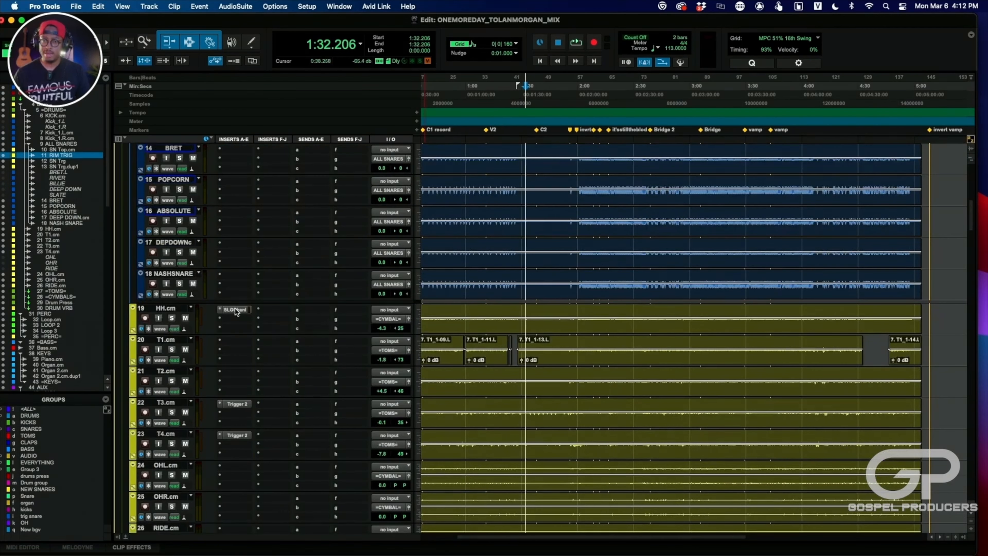
left_click(235, 309)
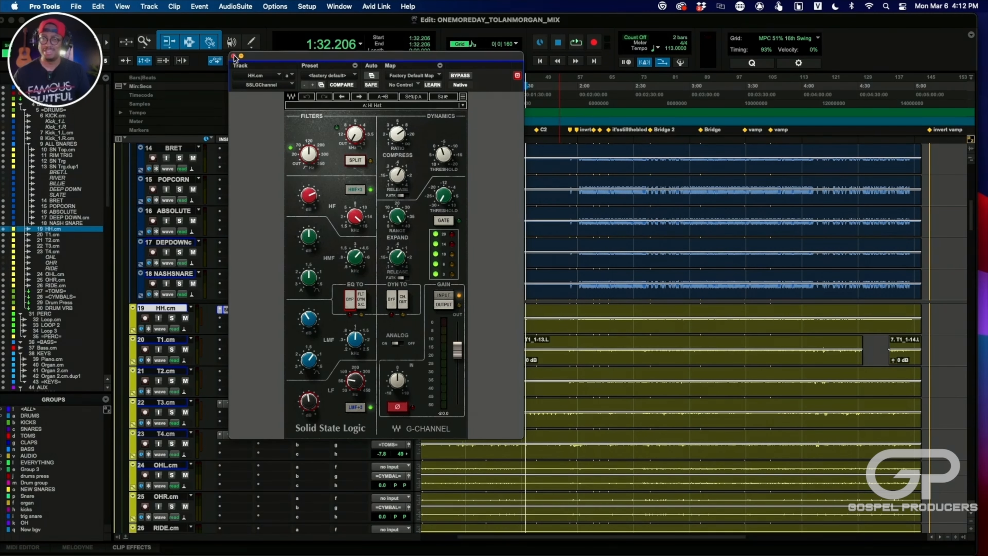
left_click(234, 56)
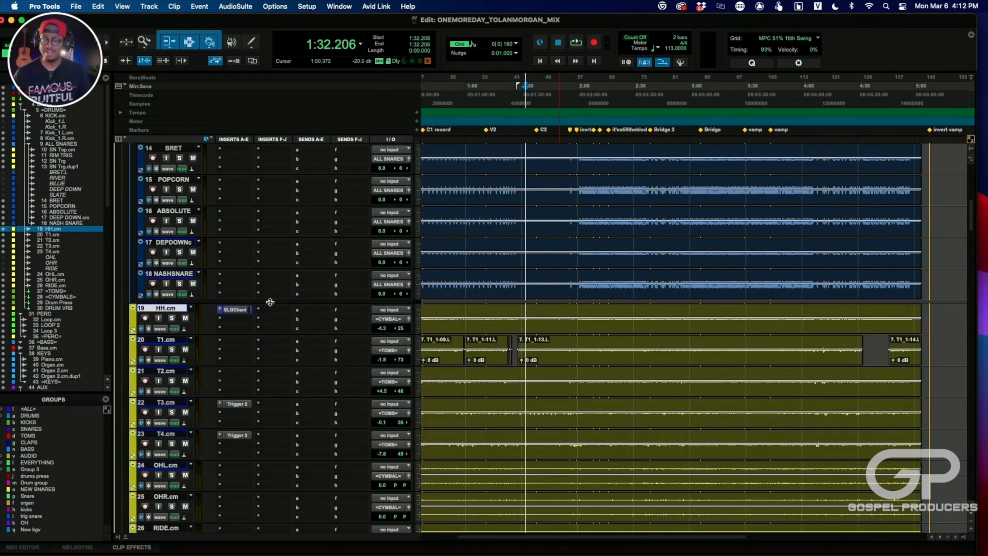
- Examine the CLA Drums settings and the Pro-Q 3 curve on the =TOMS= bus
scroll(305, 350, "down", 3)
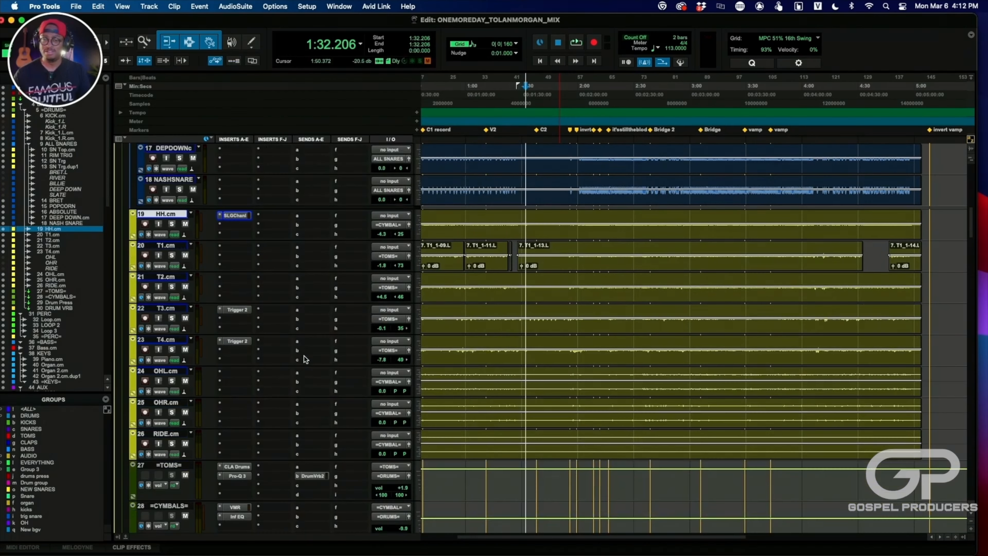
scroll(305, 359, "down", 5)
scroll(305, 359, "up", 7)
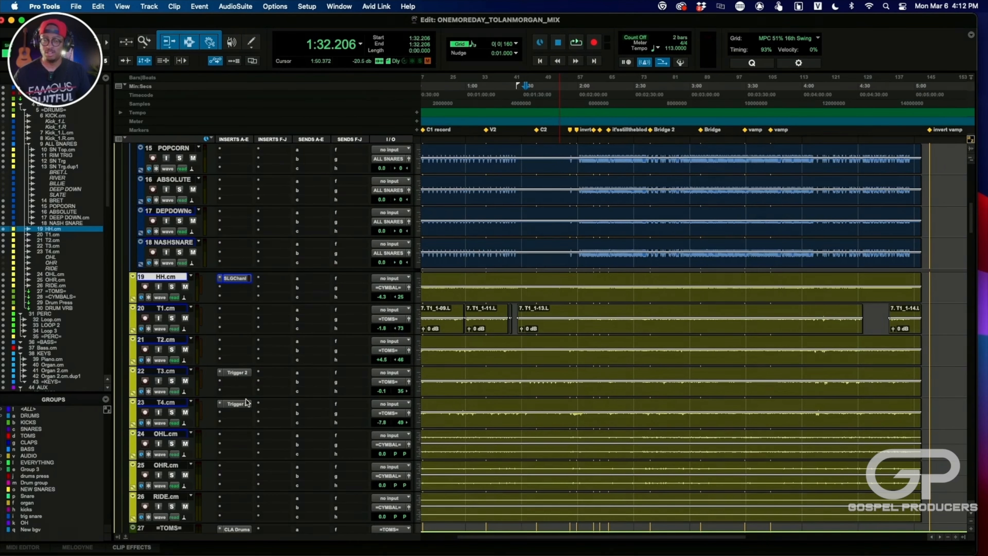
scroll(246, 403, "down", 5)
scroll(265, 401, "down", 2)
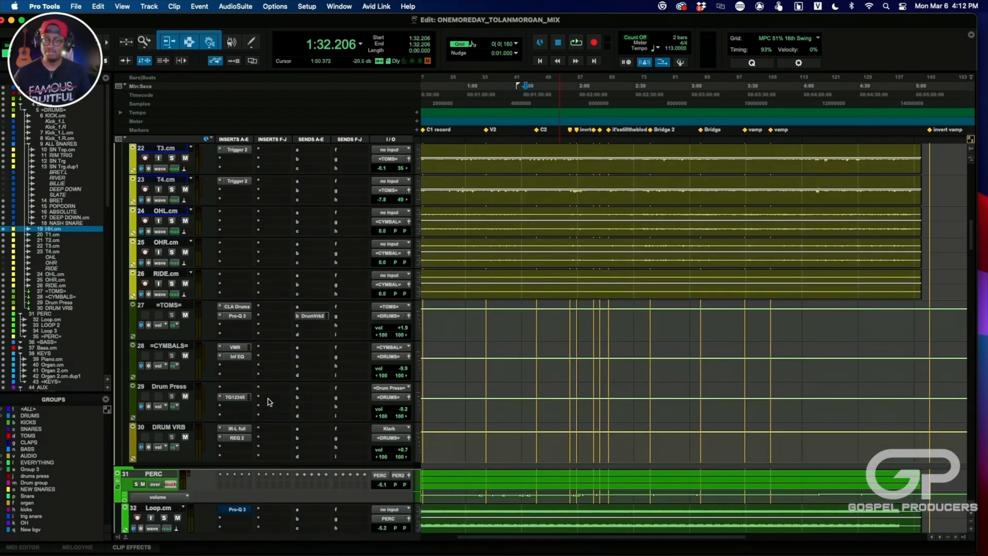
left_click(233, 307)
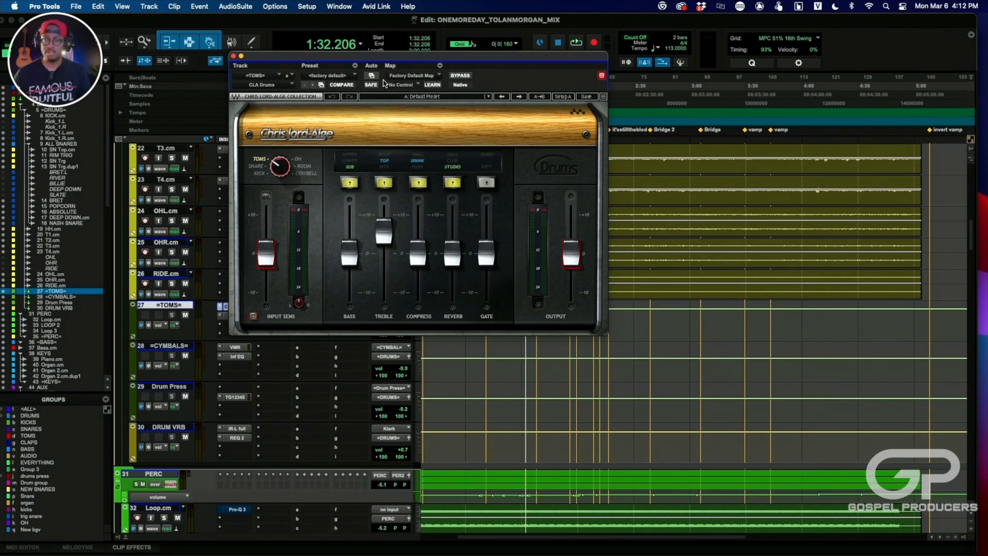
left_click(233, 55)
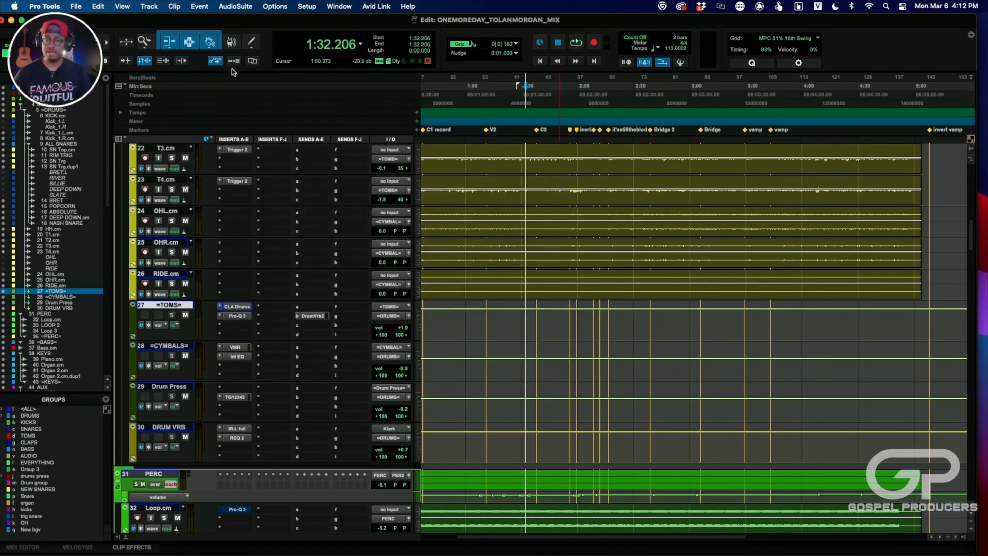
left_click(237, 316)
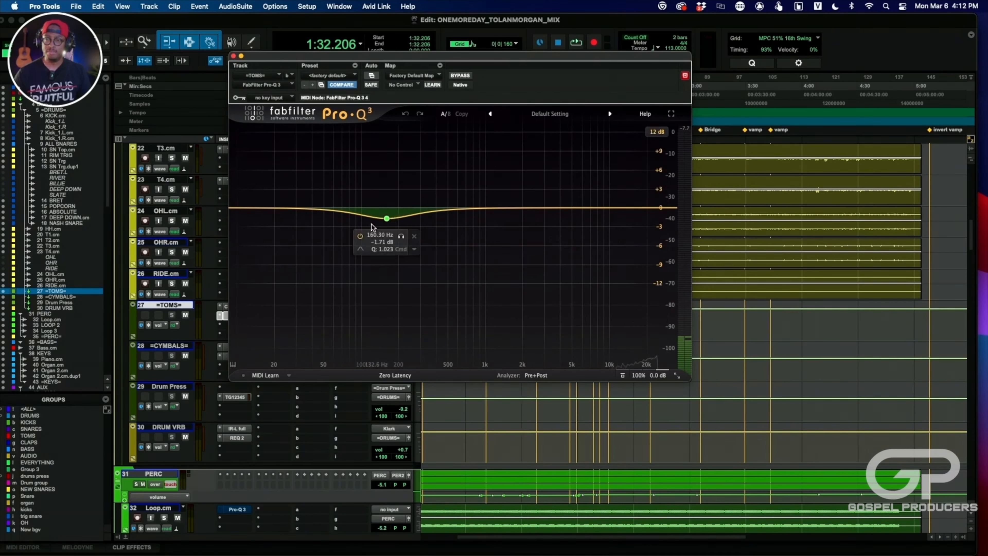
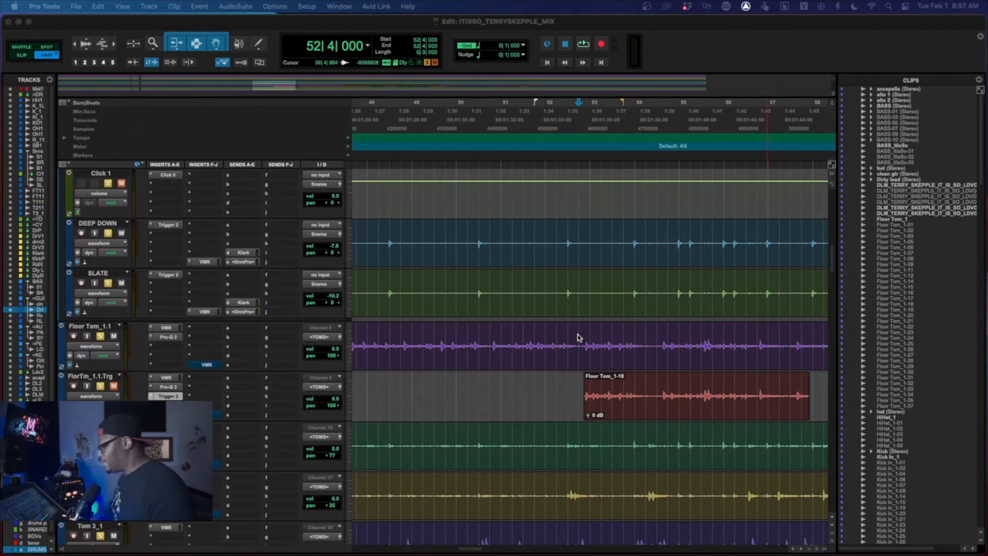
- Audition the soloed floor tom tracks from 52|4|000 twice
key("space")
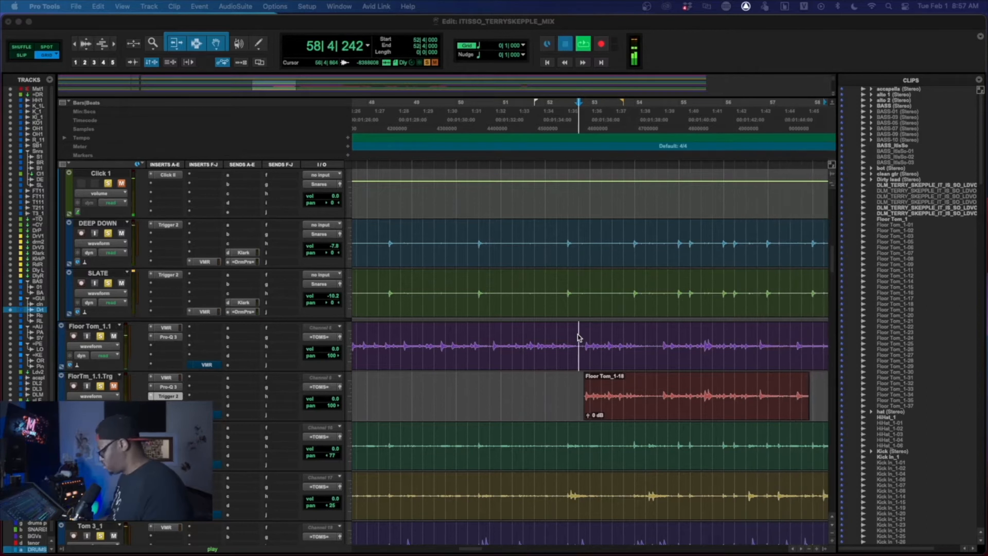
key("space")
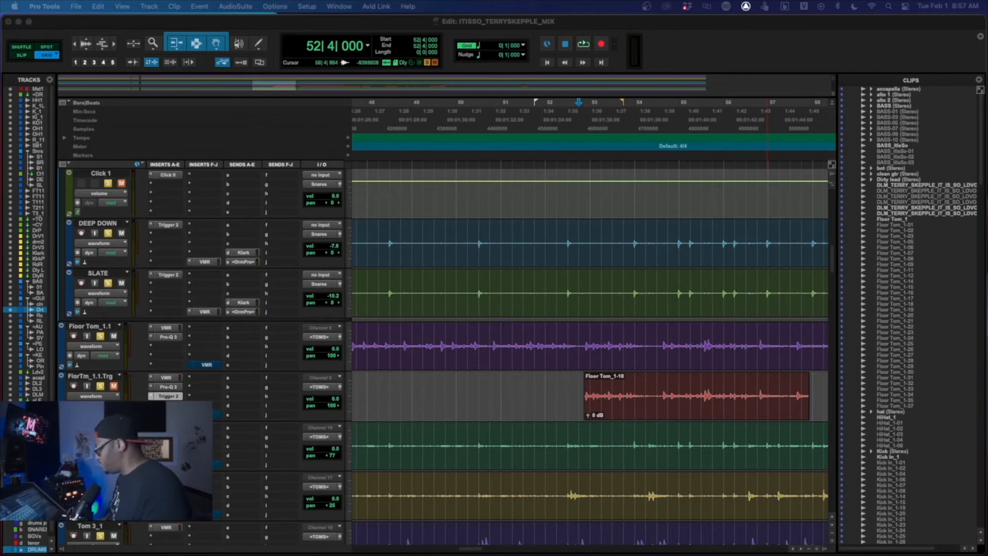
key("space")
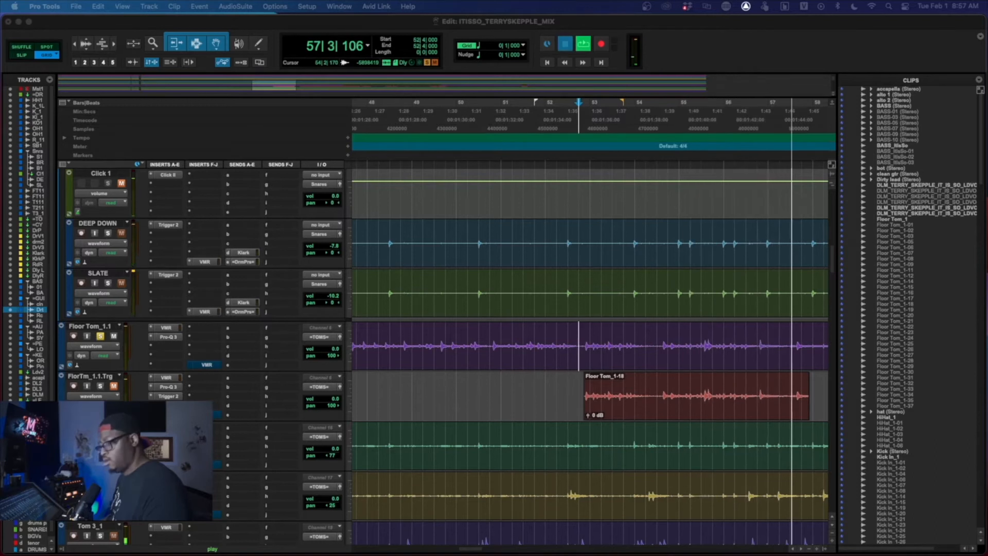
key("space")
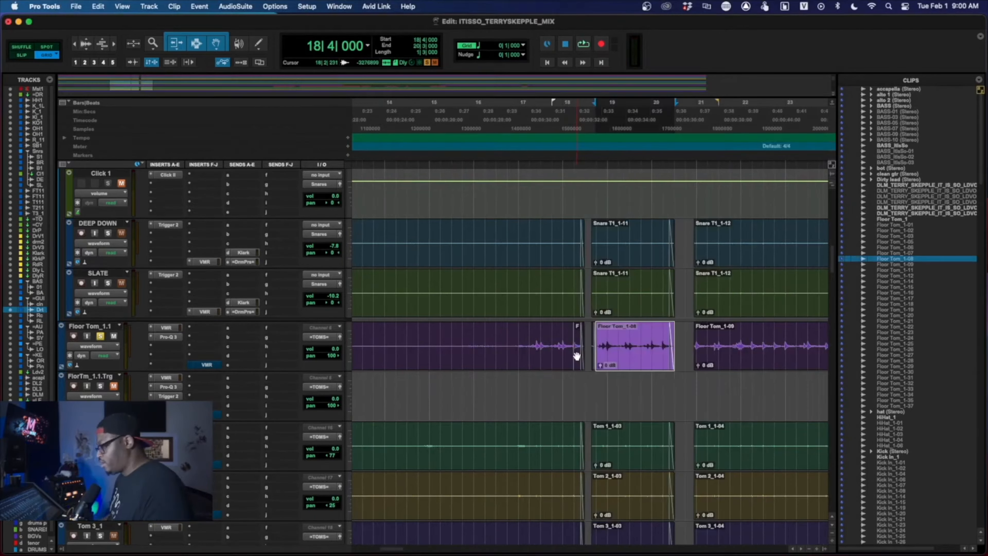
- Select the short single-hit clip at 18|2|000 on Floor Tom_1.1 and audition it twice
left_click_drag(574, 350, 584, 351)
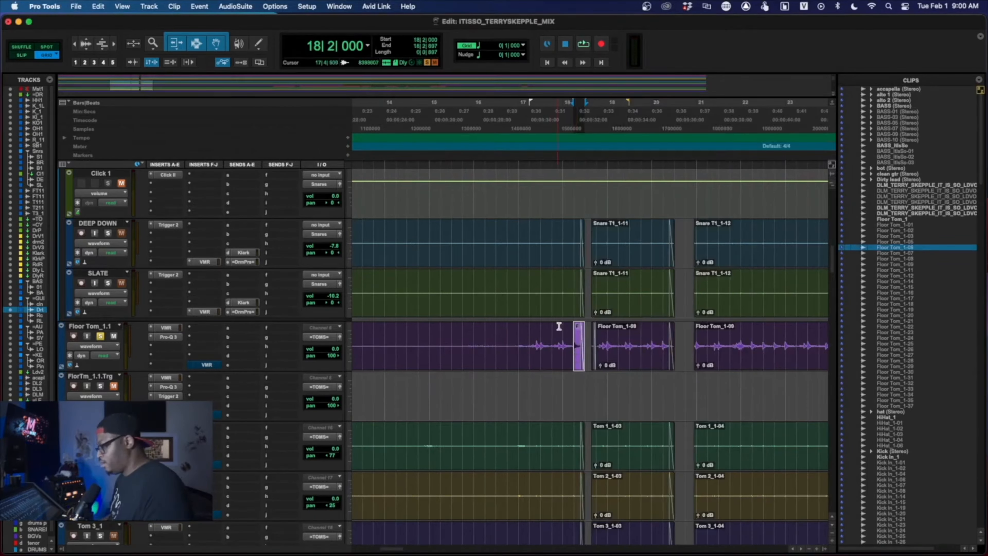
key("space")
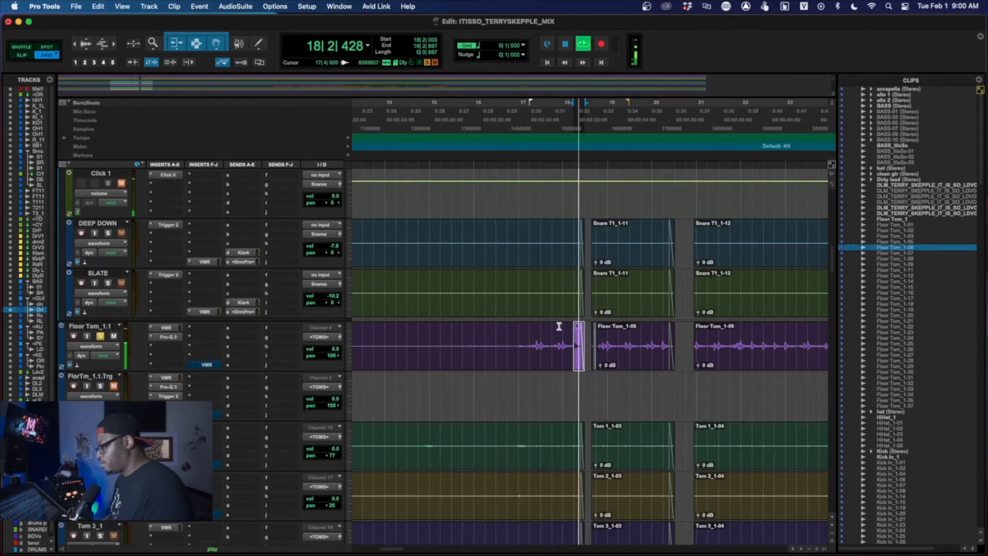
key("space")
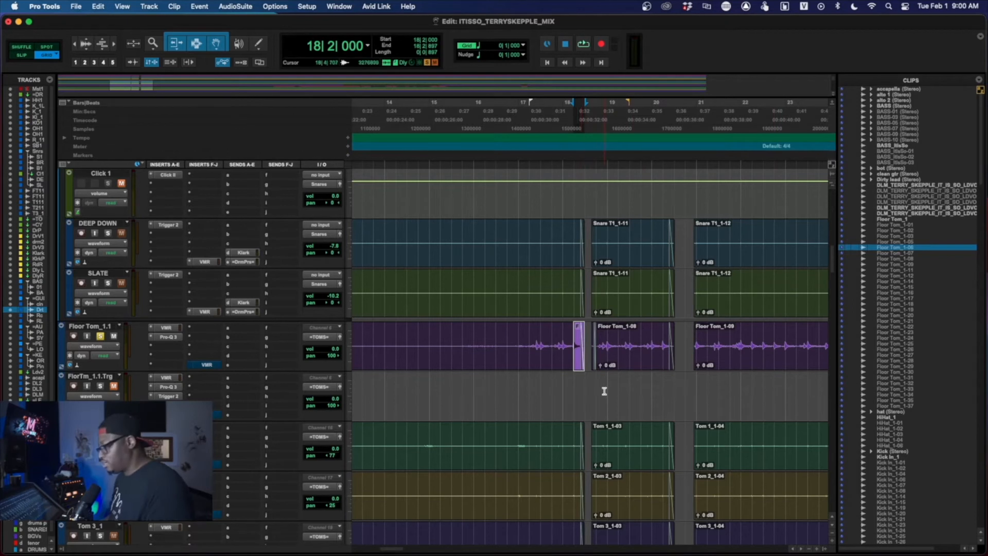
key("space")
key("space")
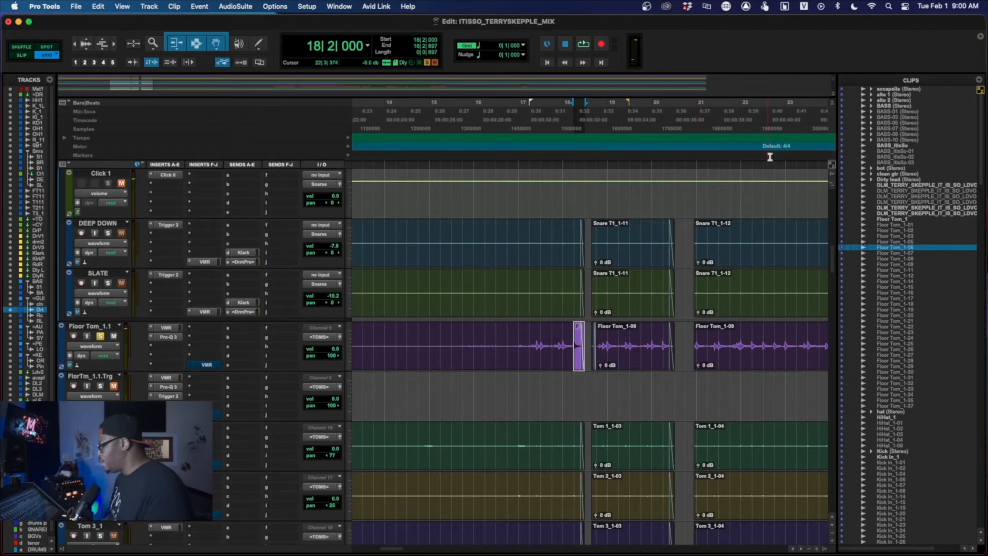
- Reselect the single-hit floor tom clip at 18|2|000 and start exporting it from the clip list as an audio file
left_click(569, 358)
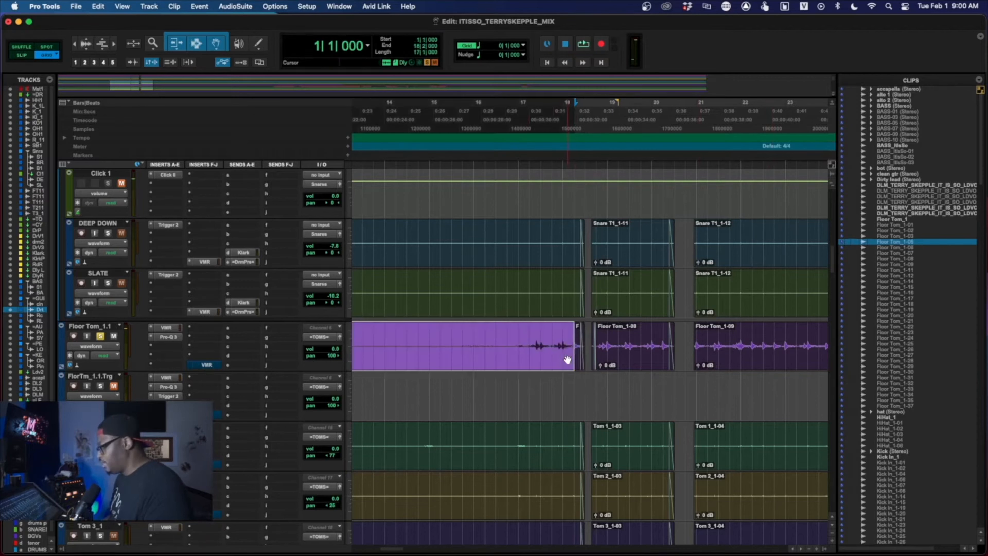
left_click(576, 359)
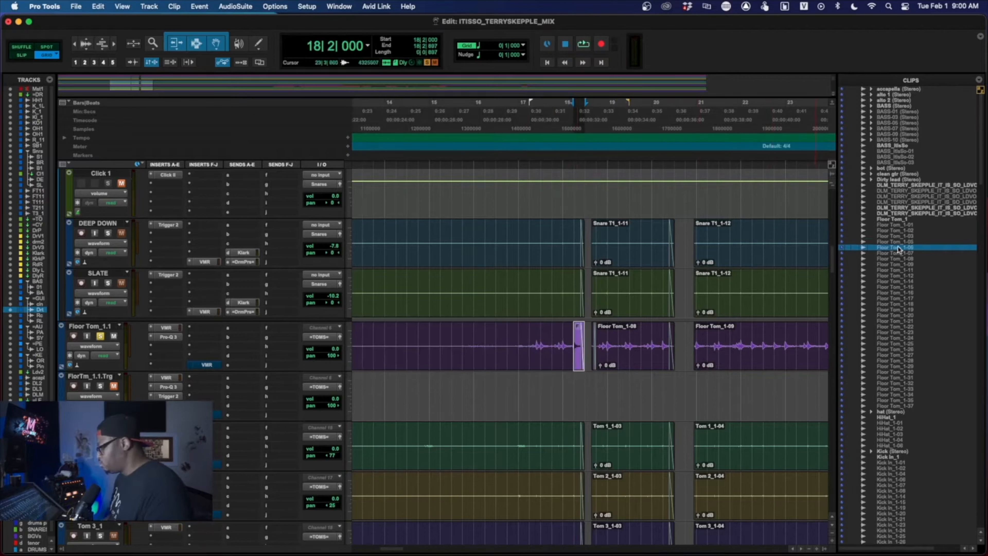
left_click(892, 248)
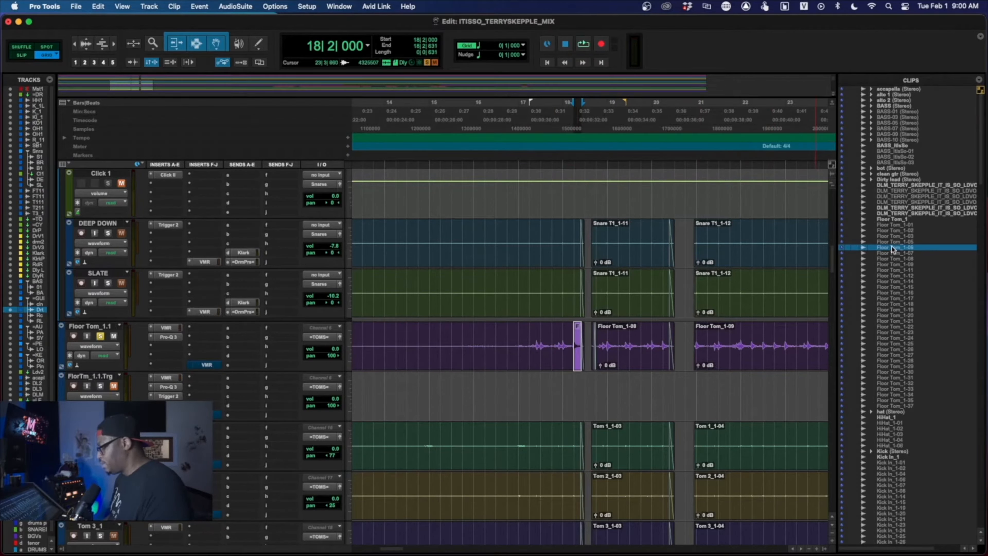
right_click(892, 247)
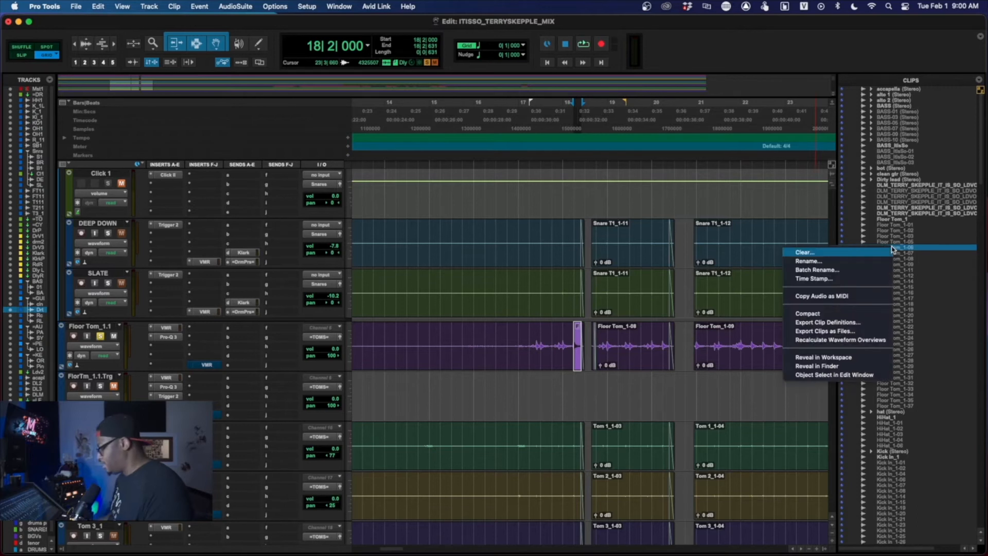
left_click(841, 331)
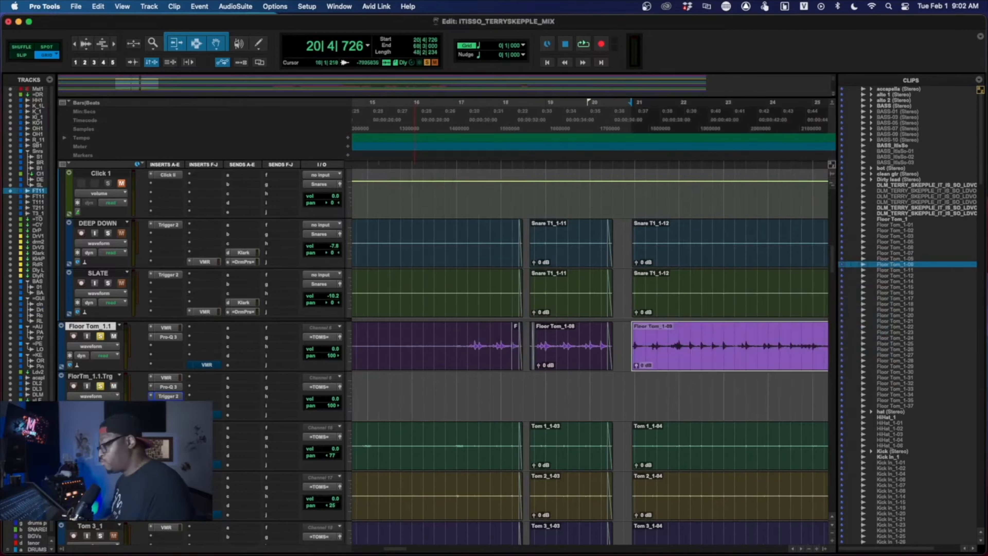
right_click(102, 330)
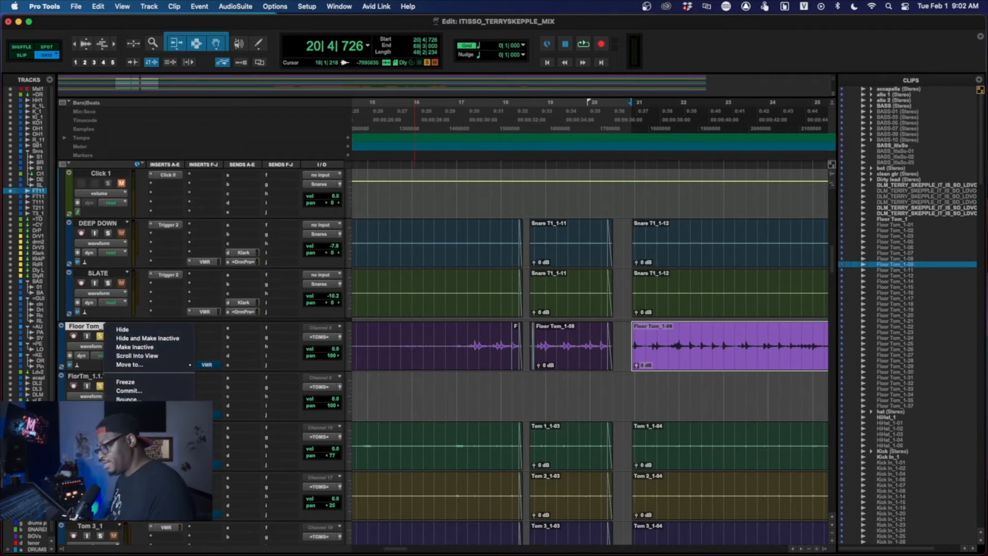
left_click(129, 427)
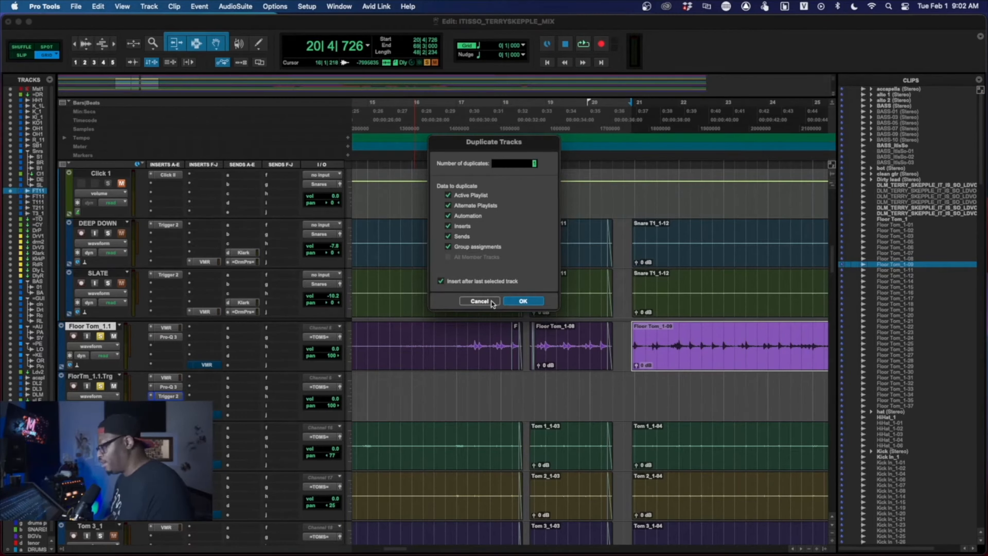
left_click(479, 301)
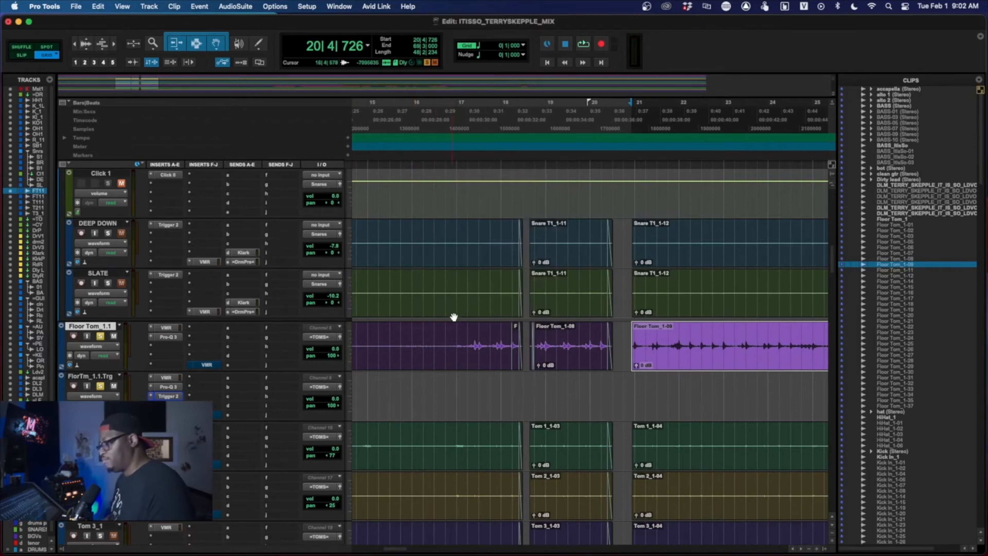
- Examine Trigger 2's sample browser and triggering settings on FlorTm_1.1.Trg and audition the FT1.L.wav sample
left_click(104, 376)
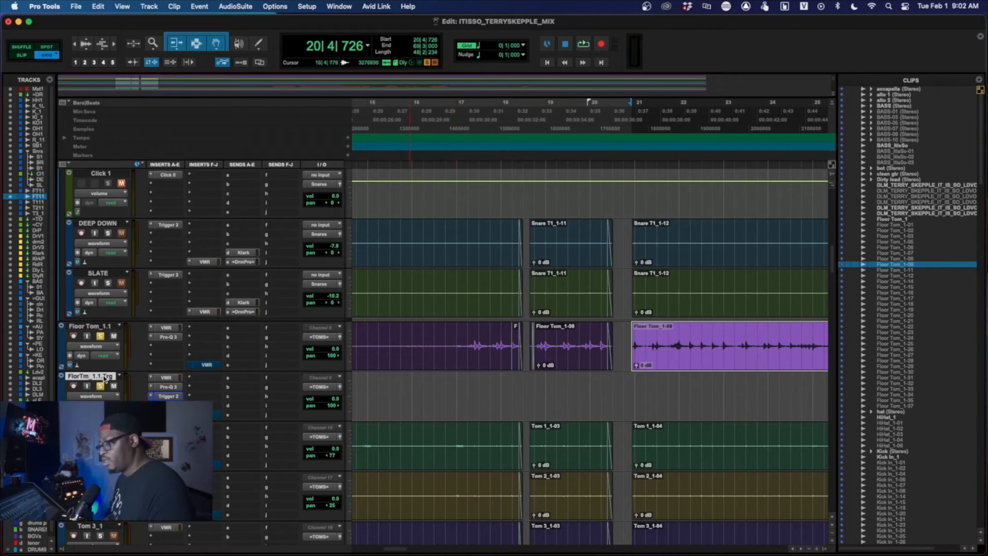
left_click(168, 396)
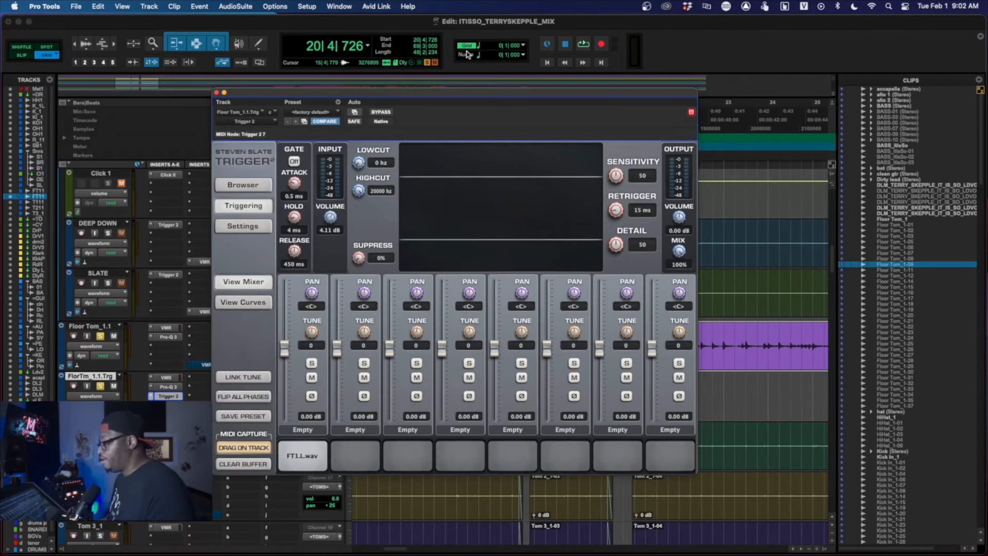
left_click(249, 186)
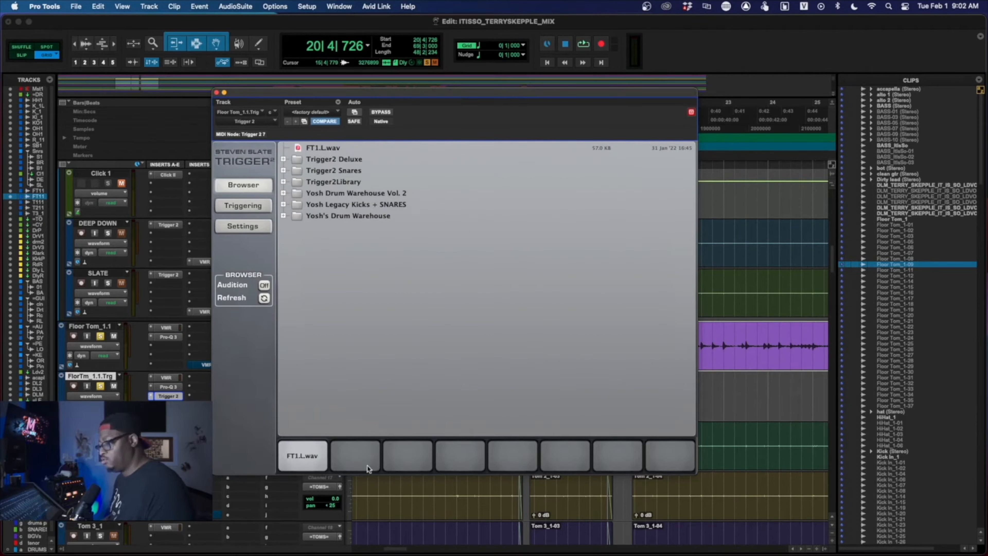
left_click(308, 457)
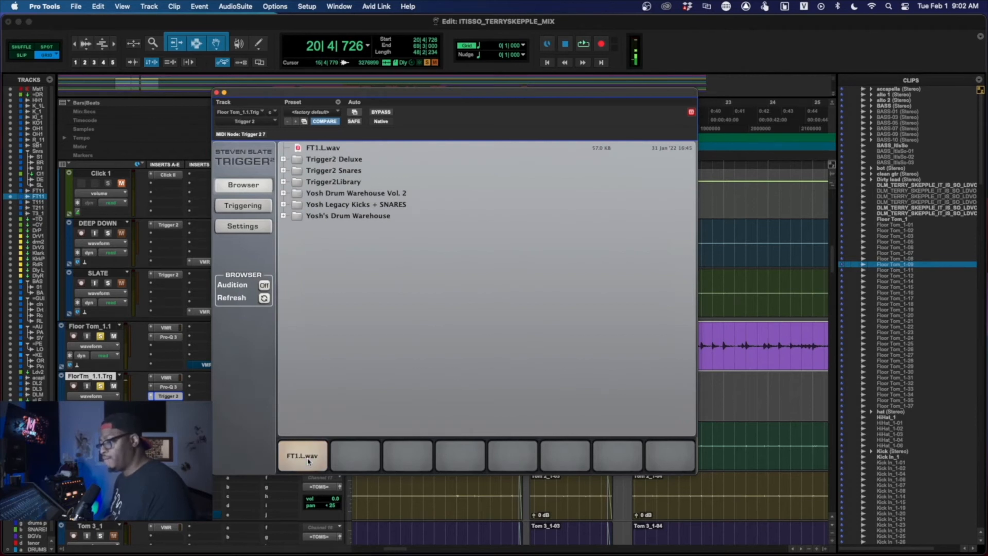
left_click(247, 207)
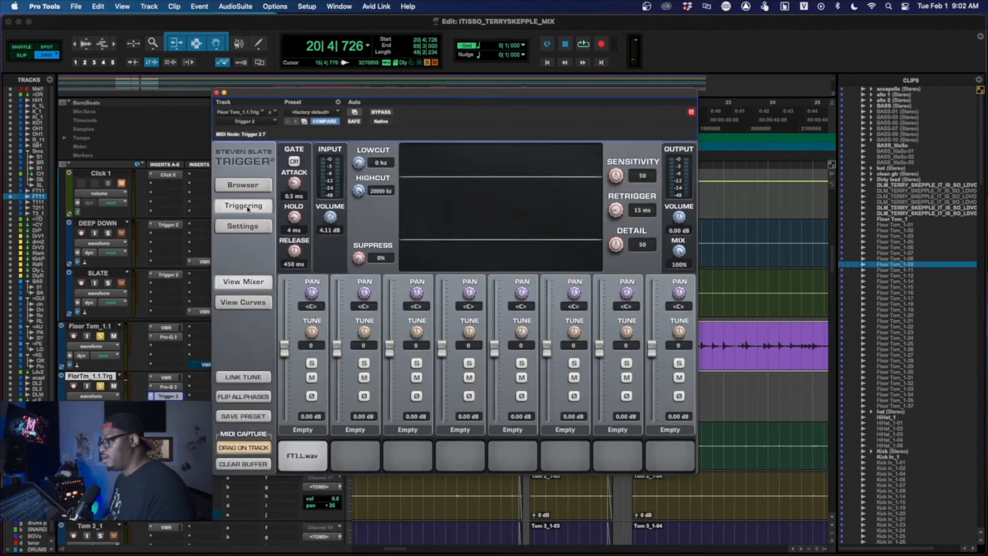
left_click(324, 458)
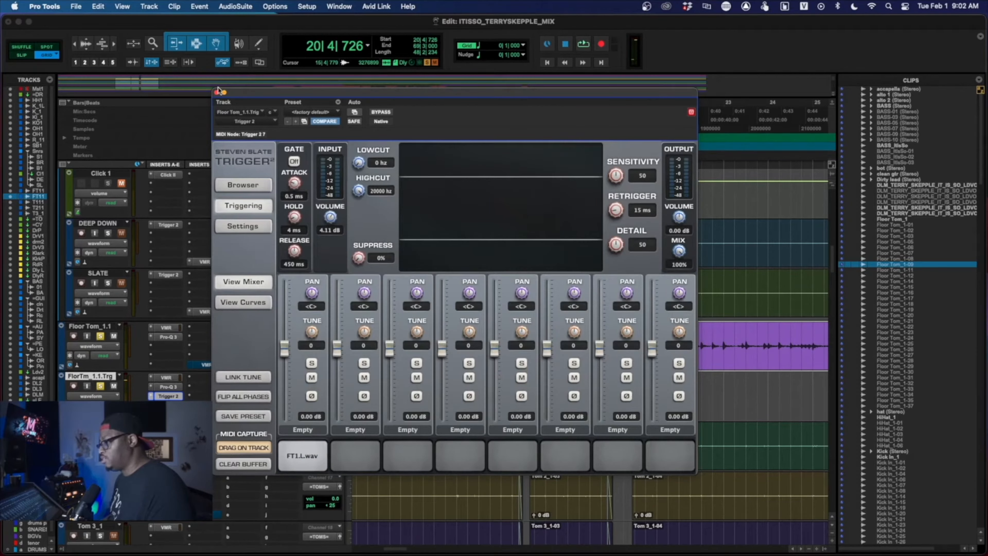
left_click(217, 92)
- Trim the end of the Floor Tom_1-09 clip on Floor Tom_1.1 back to 53|1|000, near the start of trigger clip Floor Tom_1-18
scroll(577, 333, "right", 10)
scroll(577, 333, "up", 2)
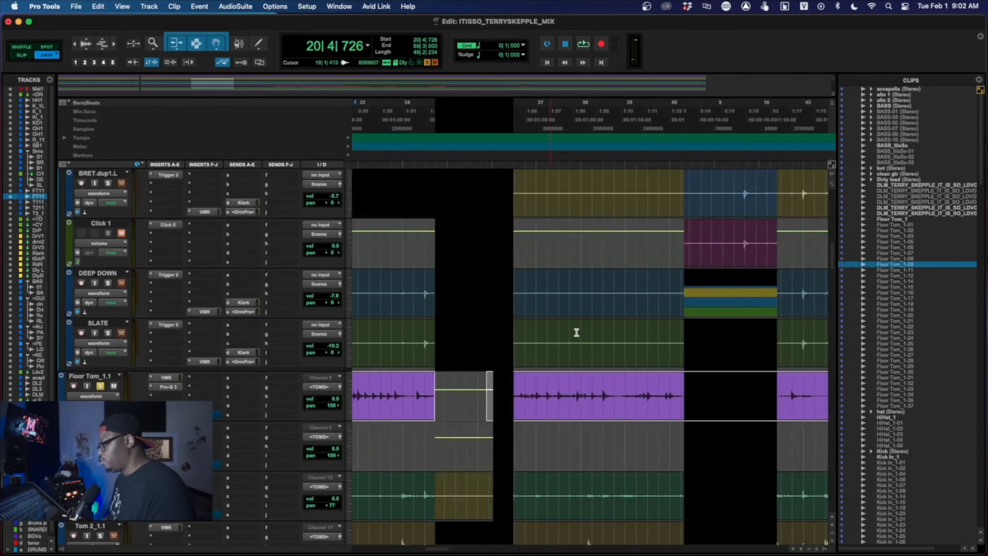
scroll(577, 333, "right", 8)
scroll(577, 333, "down", 6)
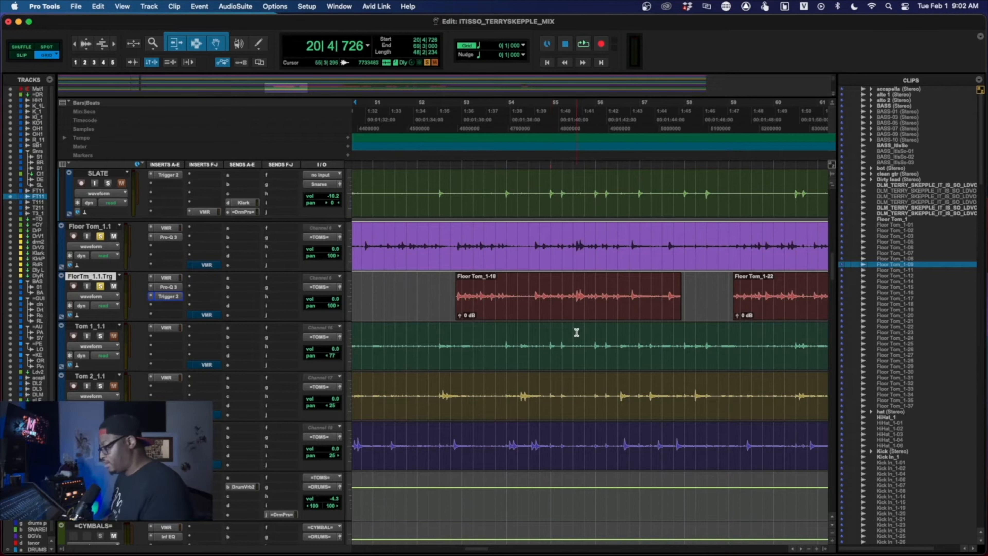
scroll(751, 331, "up", 6)
scroll(751, 331, "right", 5)
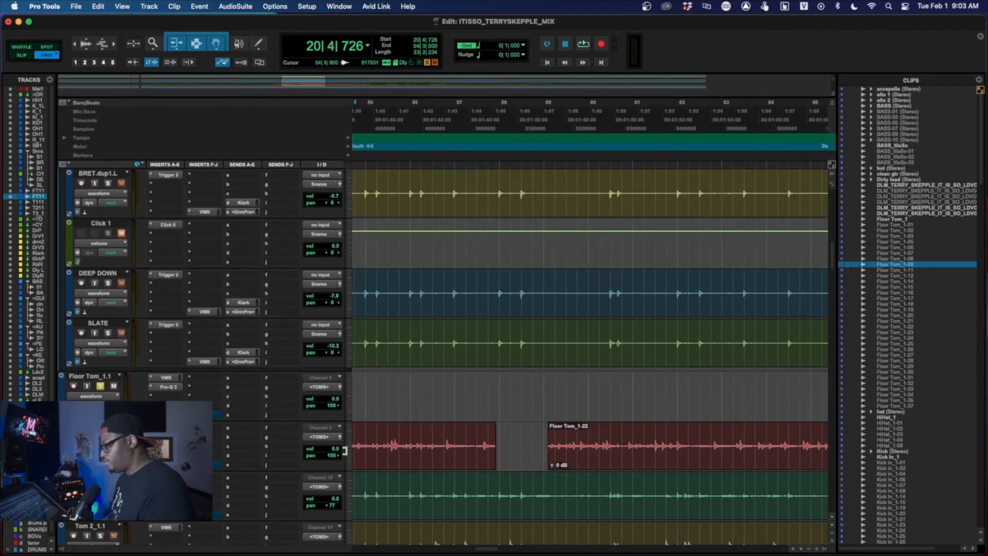
left_click_drag(345, 451, 589, 445)
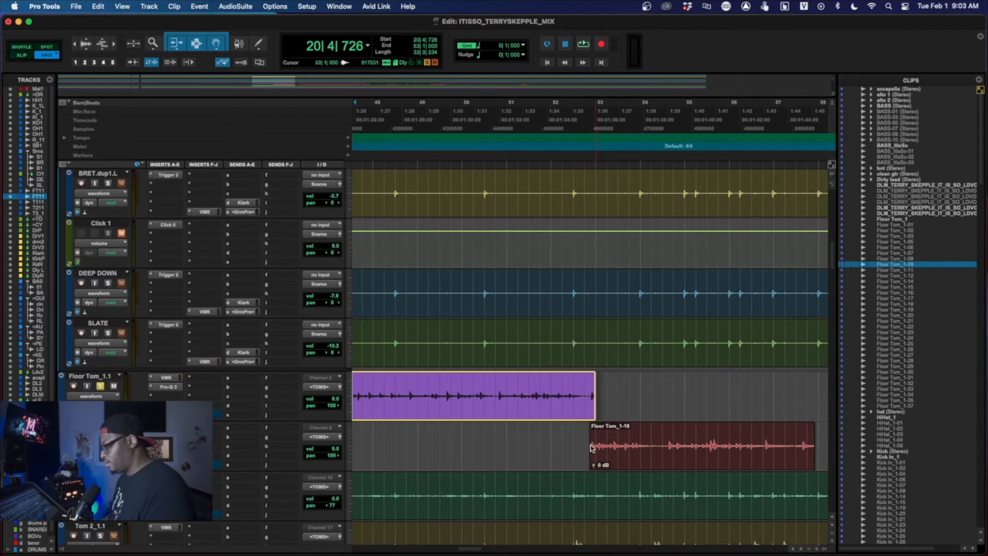
- Examine how the floor tom clips are divided between Floor Tom_1.1 and FlorTm_1.1.Trg from Floor Tom_1-18 through Floor Tom_1-35
scroll(629, 450, "right", 10)
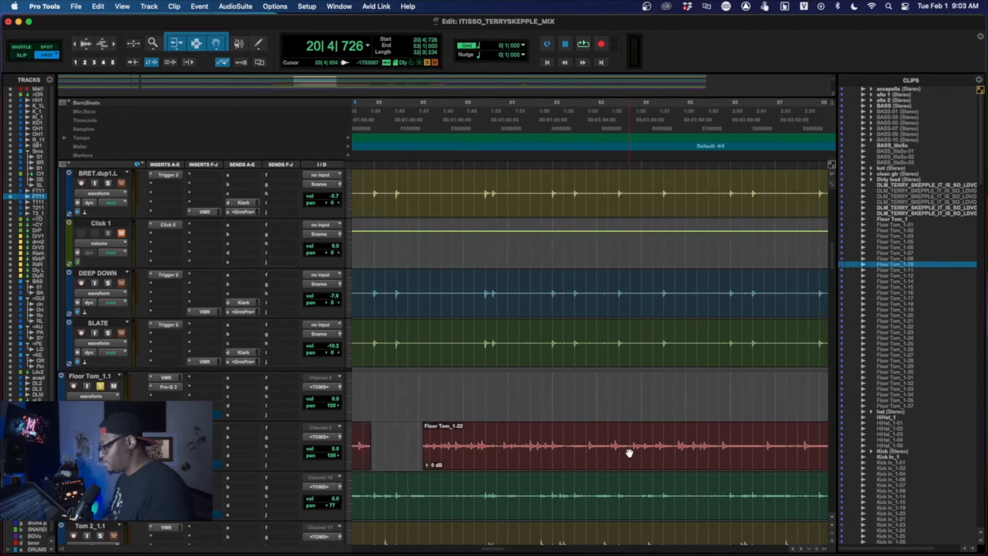
scroll(630, 453, "left", 3)
scroll(630, 452, "right", 10)
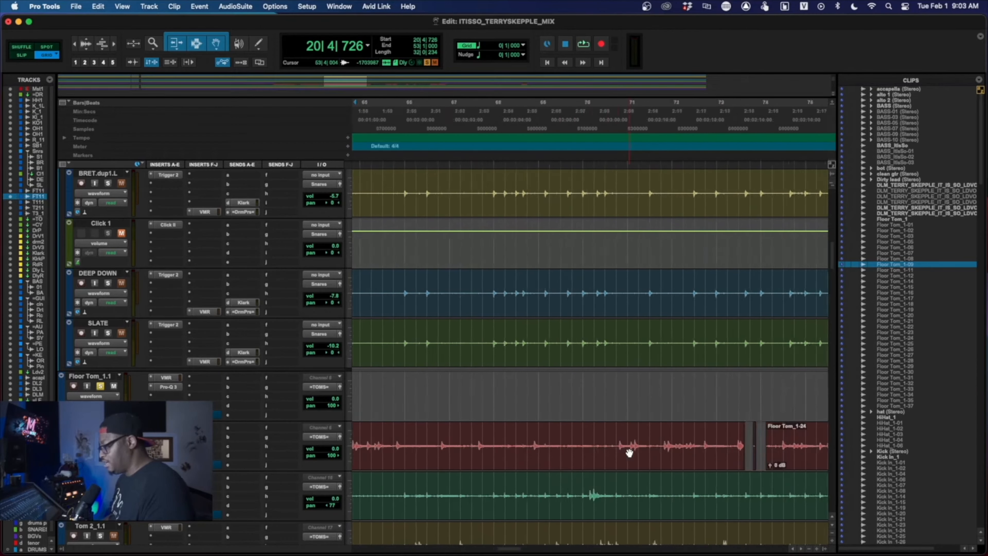
scroll(629, 453, "right", 20)
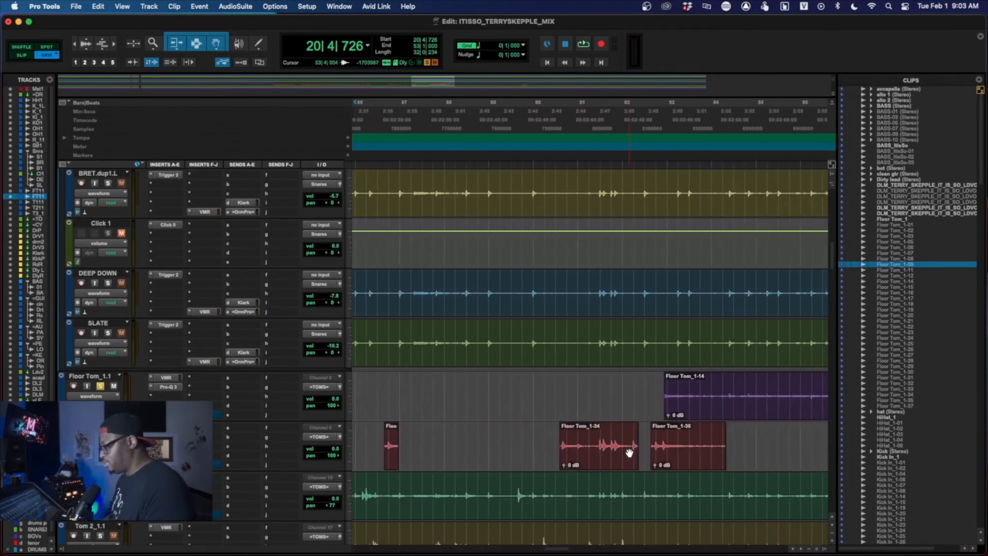
scroll(629, 453, "right", 3)
scroll(629, 453, "down", 2)
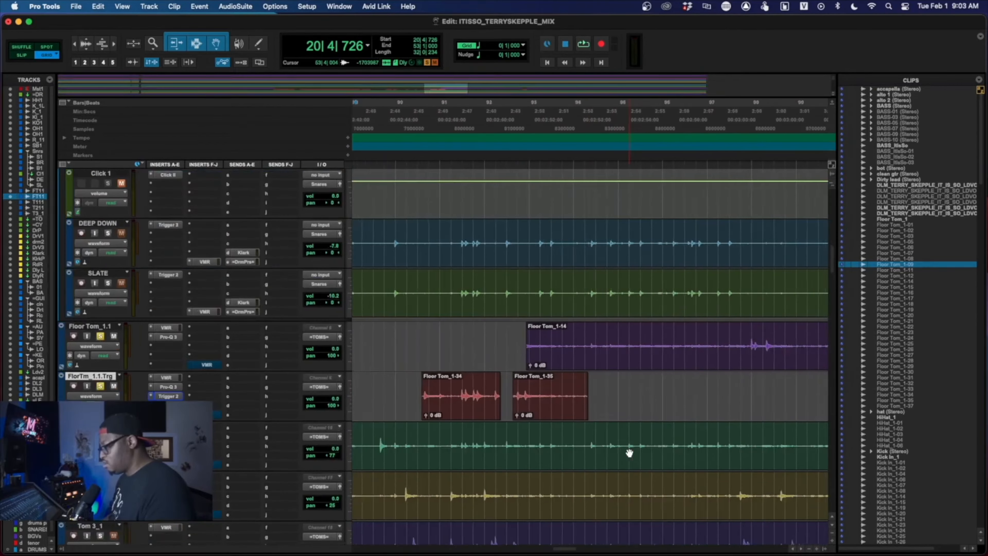
scroll(629, 452, "left", 3)
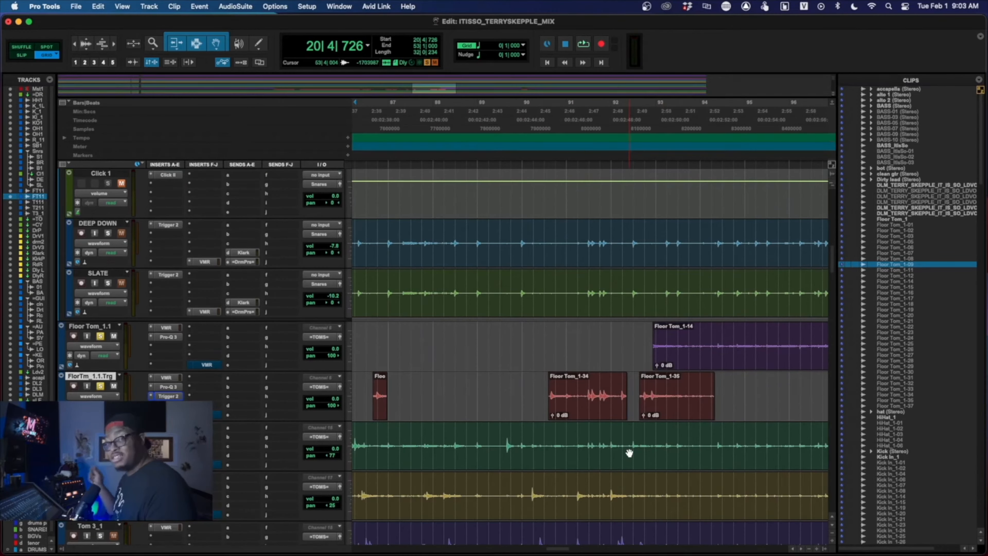
scroll(613, 406, "left", 2)
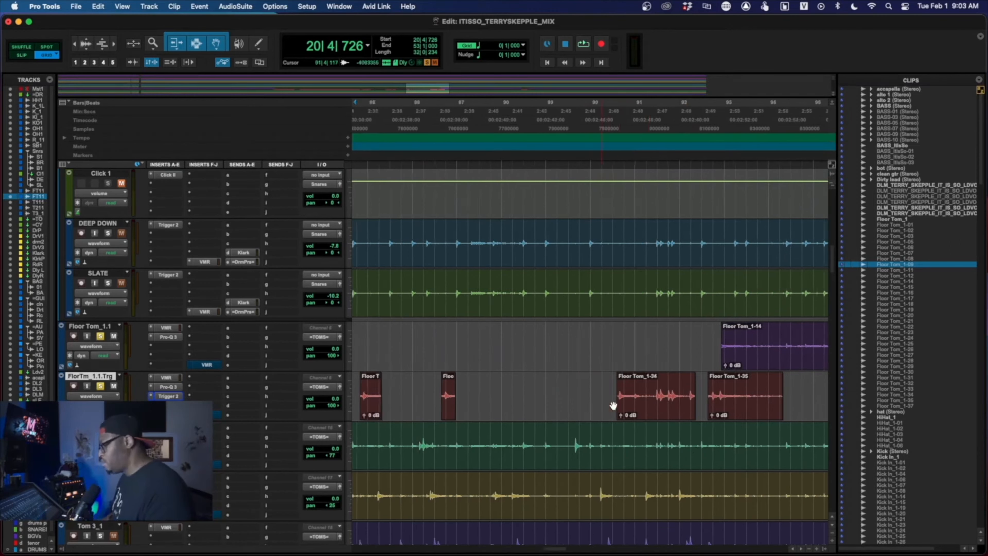
- Return to the handover between Floor Tom_1-09 and Floor Tom_1-18 and place the playback start at 51|3|000
scroll(613, 406, "left", 15)
scroll(614, 406, "left", 10)
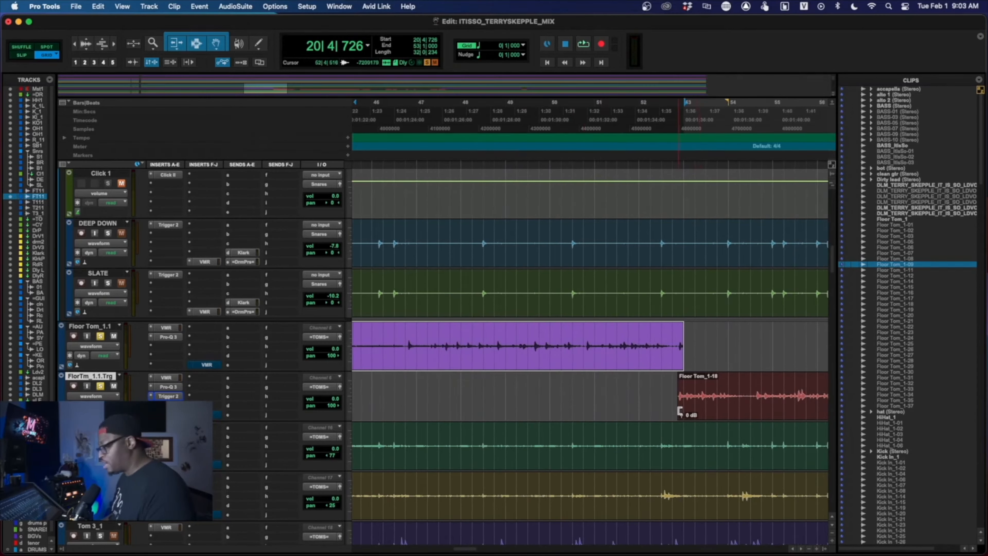
scroll(641, 409, "right", 5)
scroll(641, 409, "up", 3)
scroll(641, 409, "right", 3)
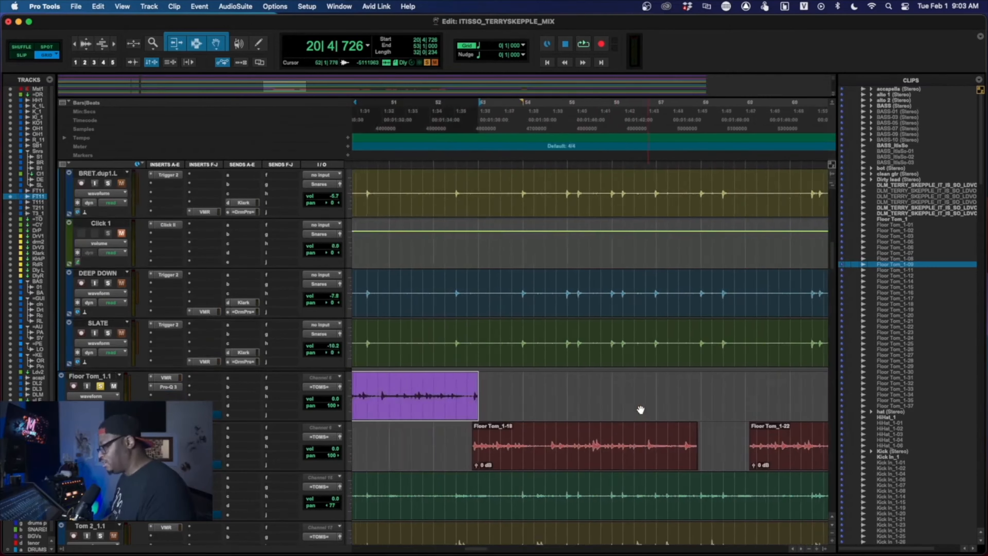
scroll(640, 409, "left", 5)
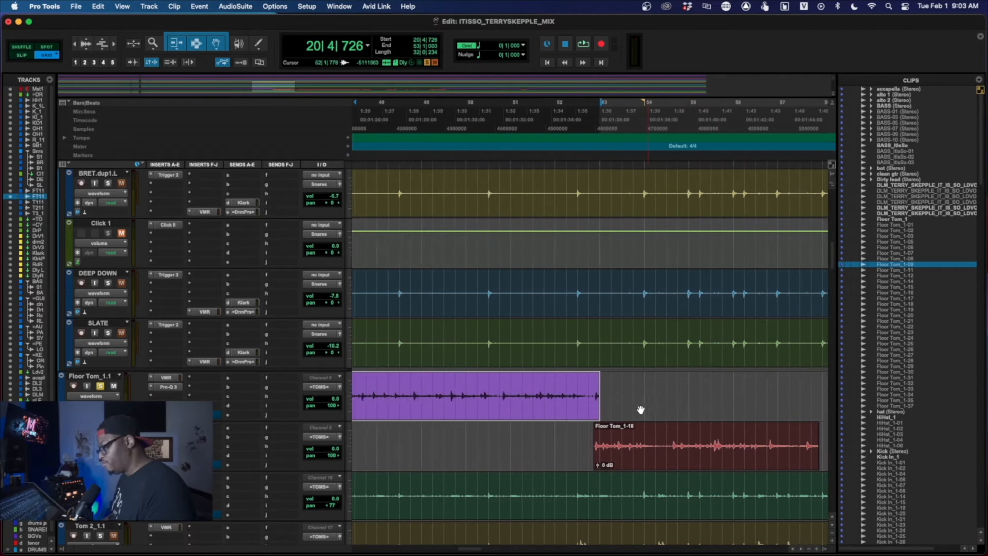
left_click(553, 143)
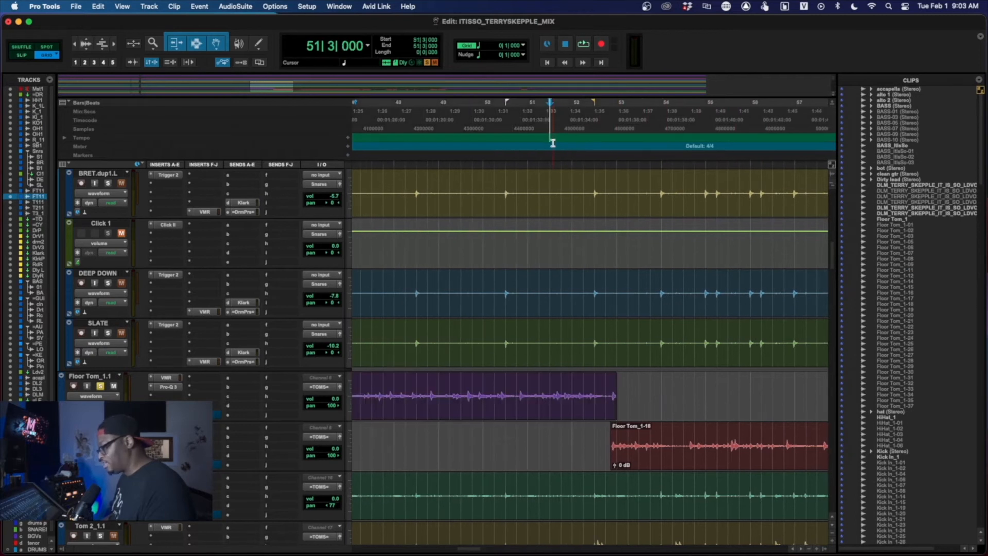
- Play from 51|3|000 and watch how Trigger 2 on FlorTm_1.1.Trg detects the floor tom hits
key("space")
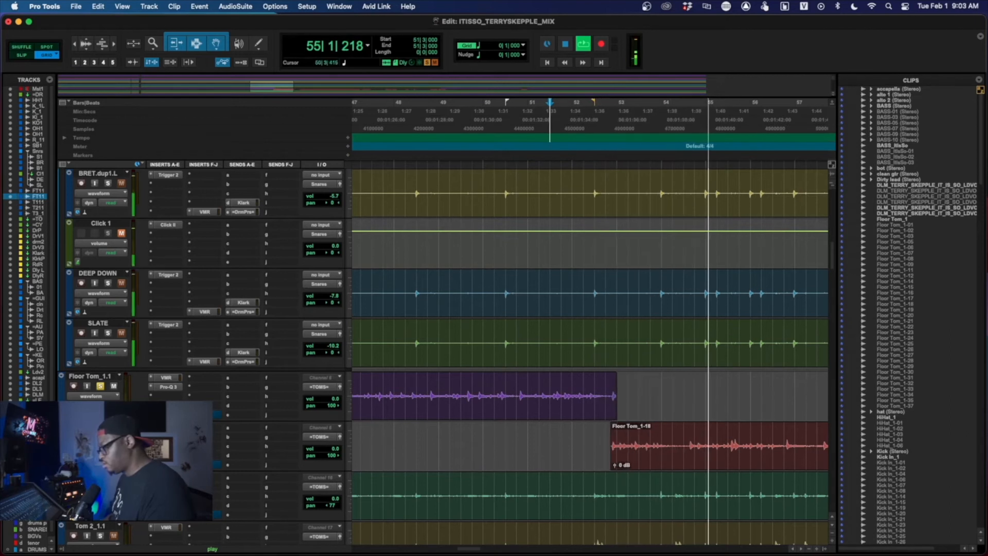
left_click(168, 446)
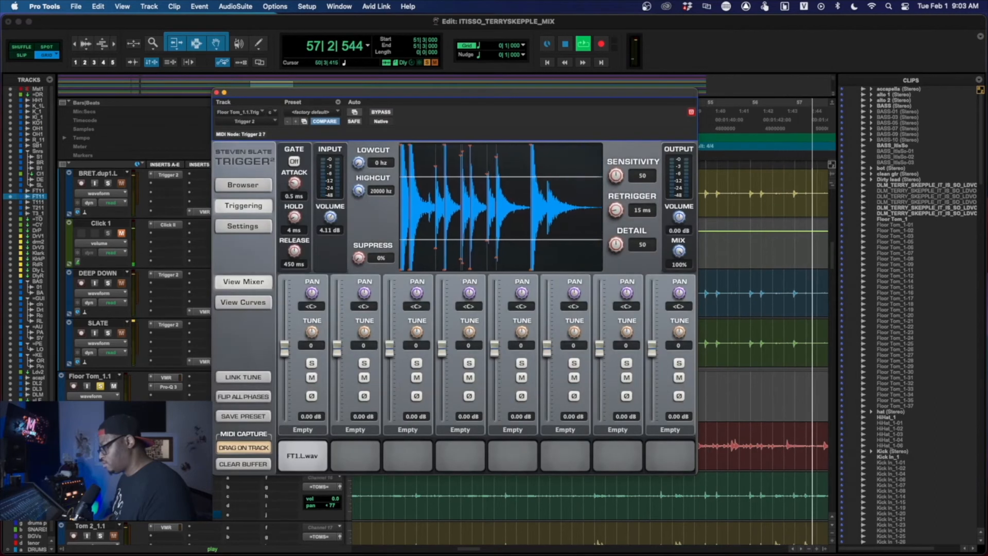
scroll(800, 412, "up", 2)
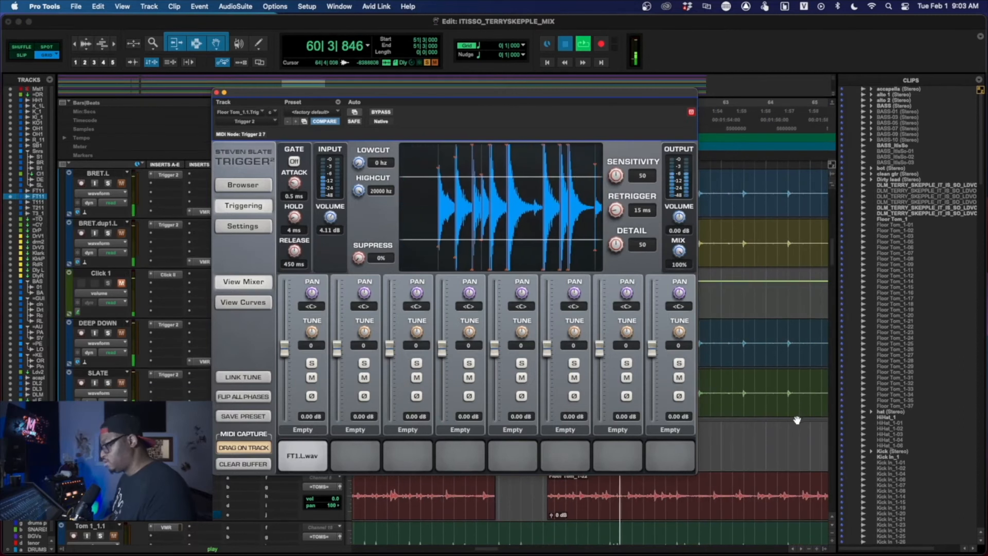
key("space")
left_click(217, 92)
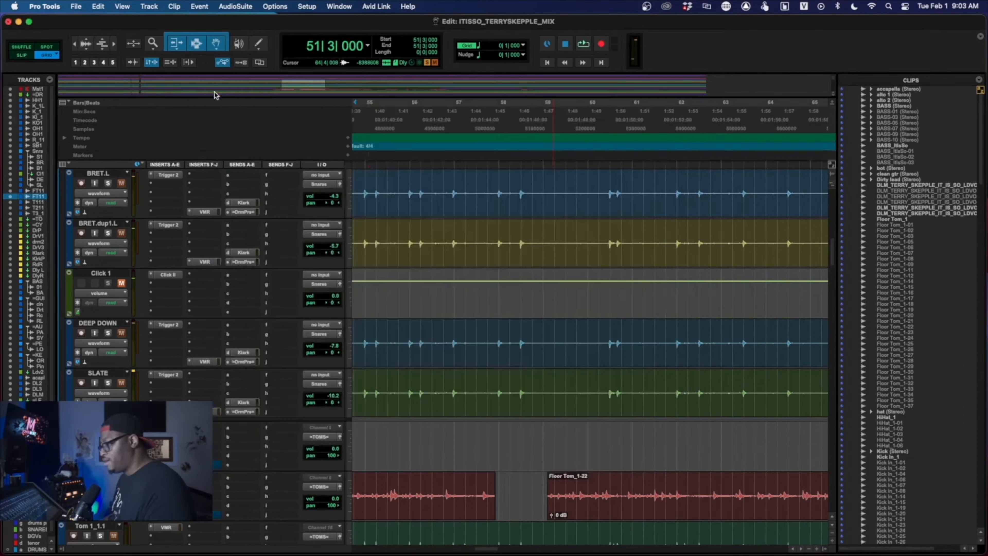
- Play the soloed drums from 51|3|000 through the handover from Floor Tom_1-09 to Floor Tom_1-18 and into Floor Tom_1-22
scroll(384, 323, "left", 8)
scroll(384, 323, "down", 1)
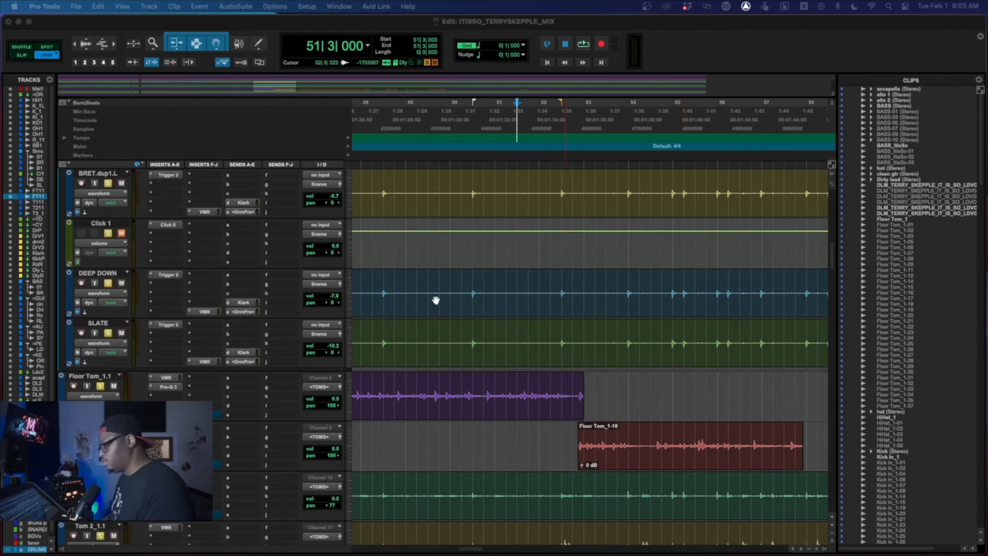
key("space")
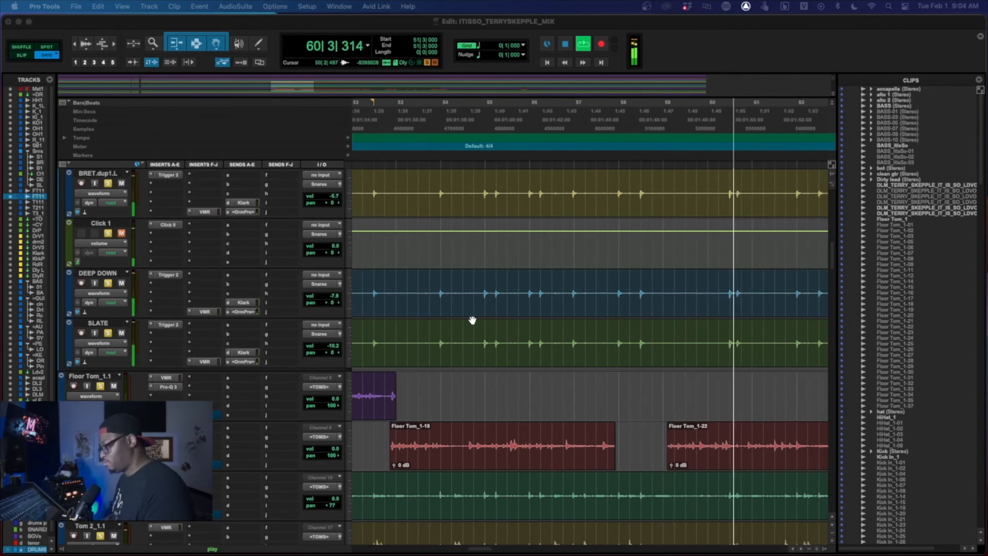
scroll(472, 320, "left", 10)
key("space")
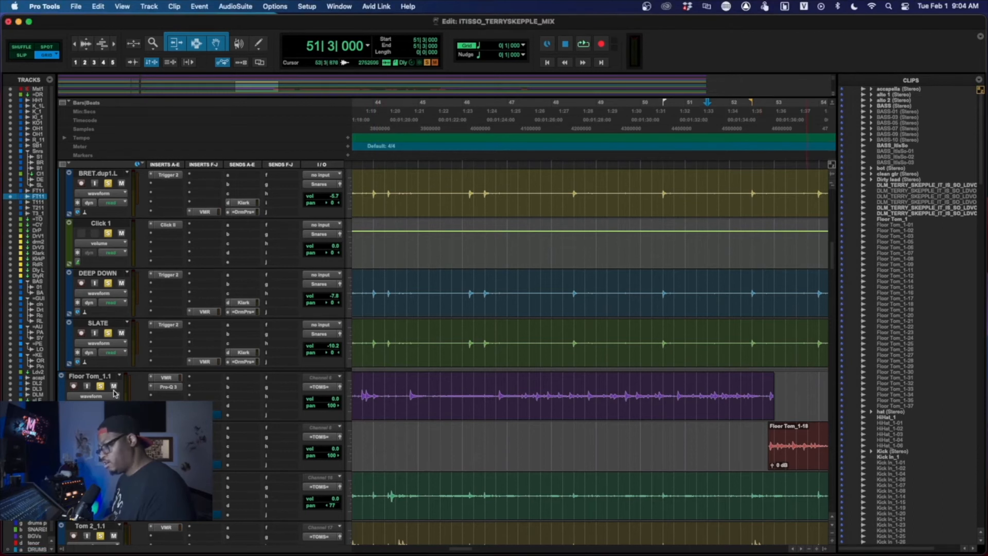
- Try extending the end of Floor Tom_1-09 to 58|2|000, listening from 52|3|000 before undoing the extension
scroll(507, 439, "right", 10)
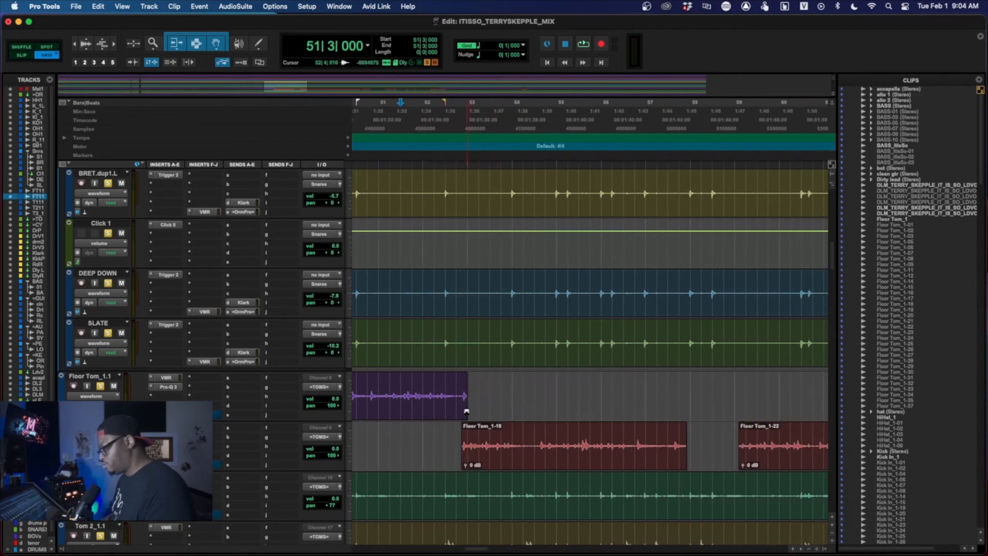
left_click_drag(463, 389, 701, 402)
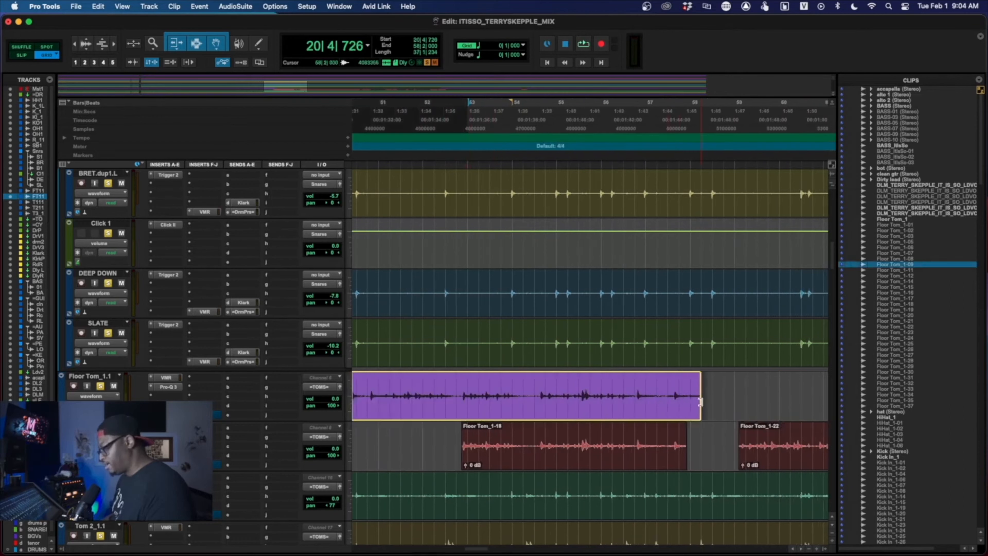
left_click(706, 407)
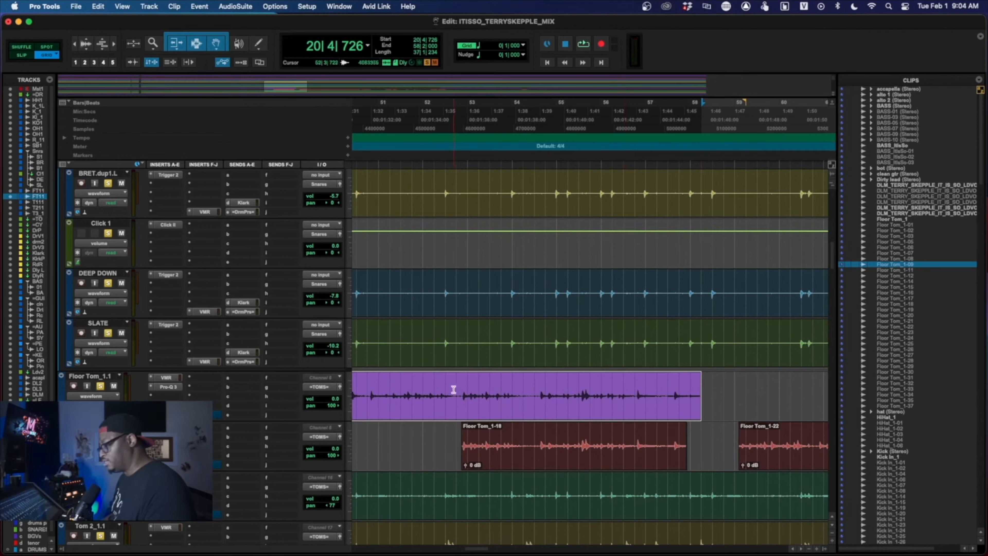
left_click(448, 432)
key("space")
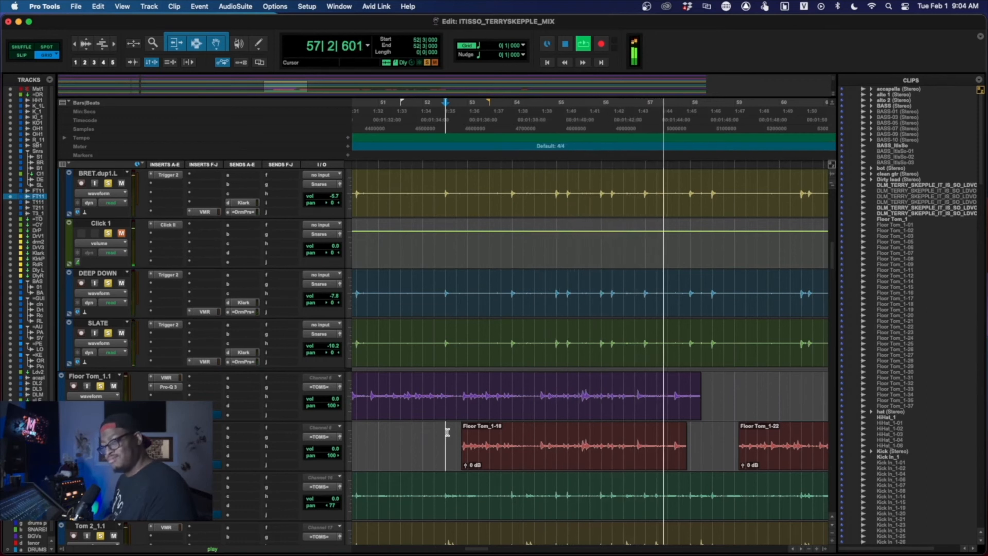
key("space")
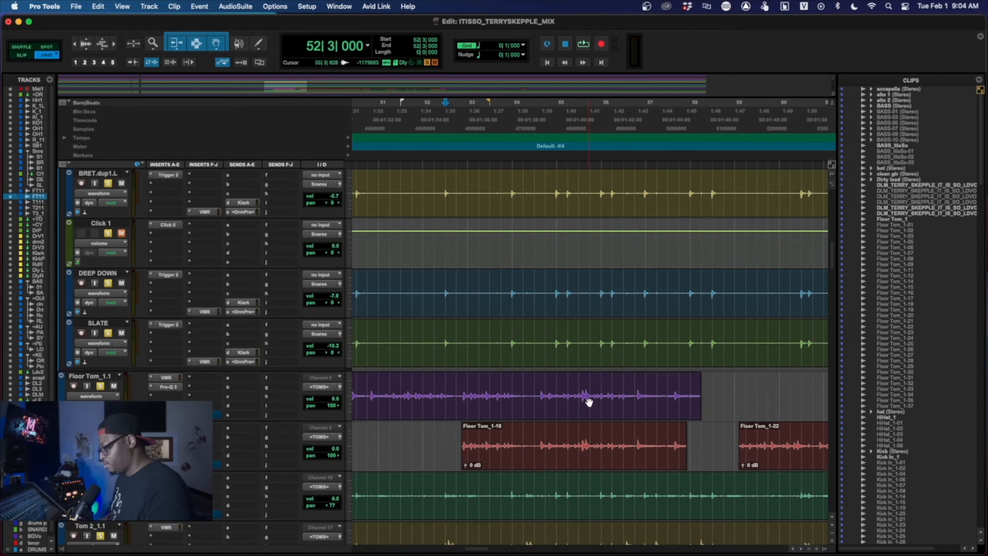
key("super+z")
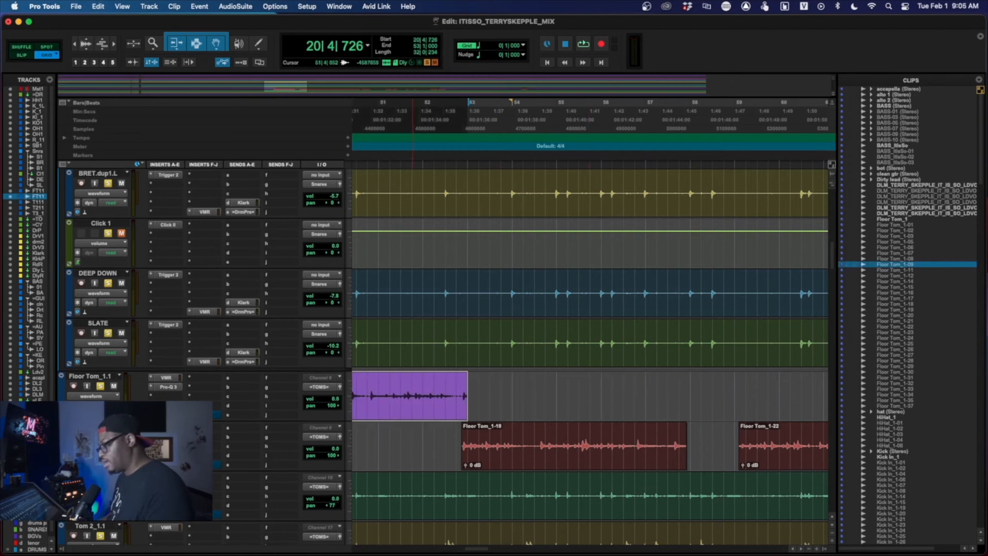
- Play the soloed drums from 52|2|000 to hear the Floor Tom_1-18 trigger section without the original floor tom
key("space")
left_click(436, 428)
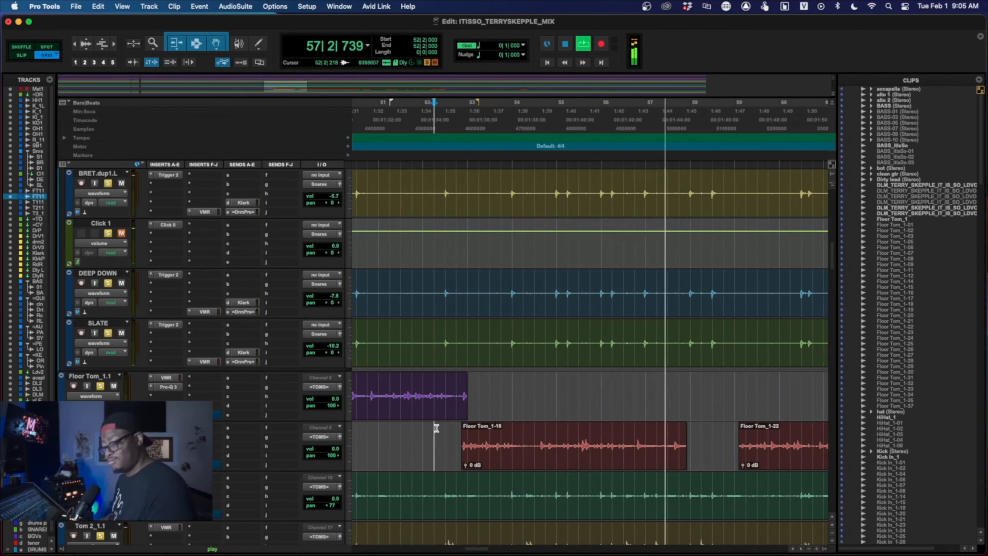
key("space")
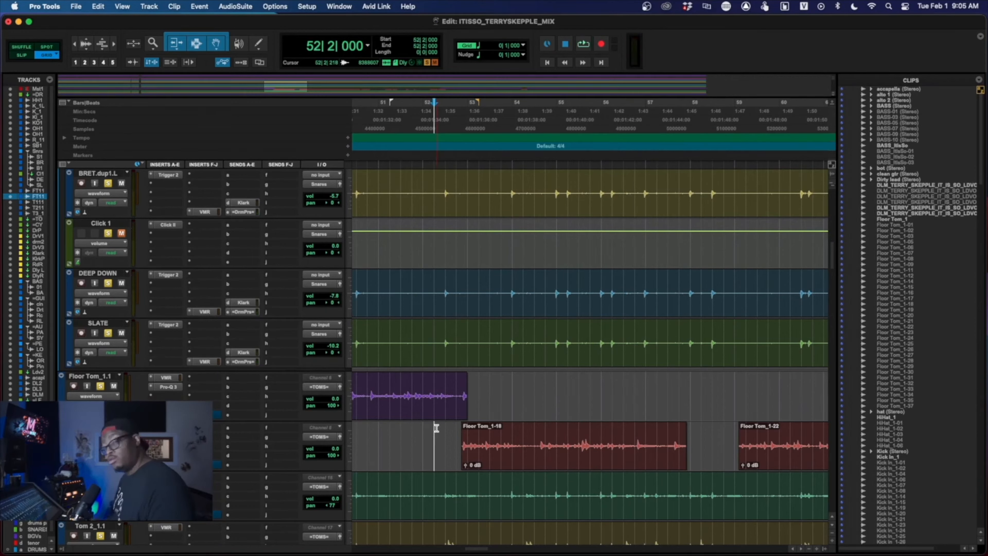
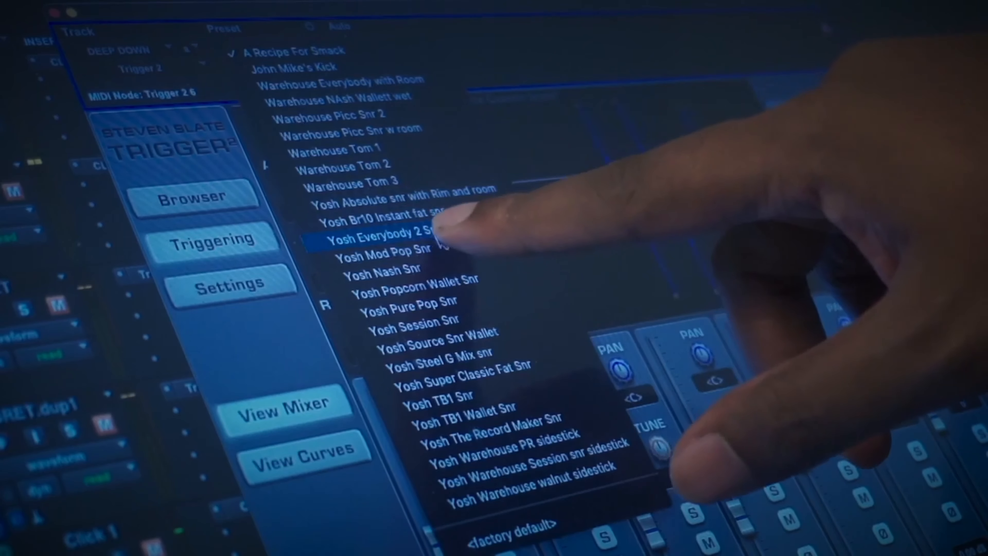
left_click(445, 252)
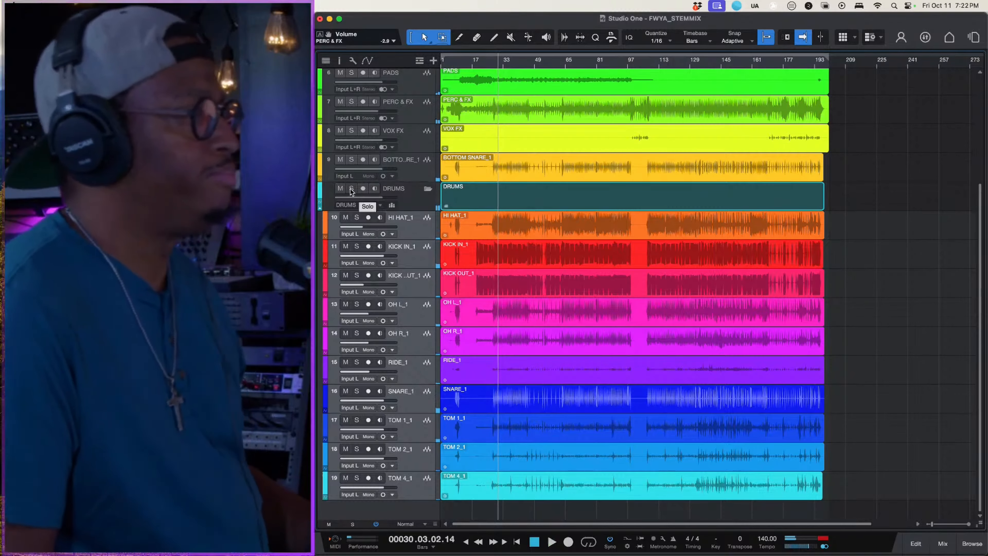
- In the Studio One session FWYA_STEMMIX, solo the DRUMS folder and play the drums briefly from bar 30
left_click(351, 189)
key("space")
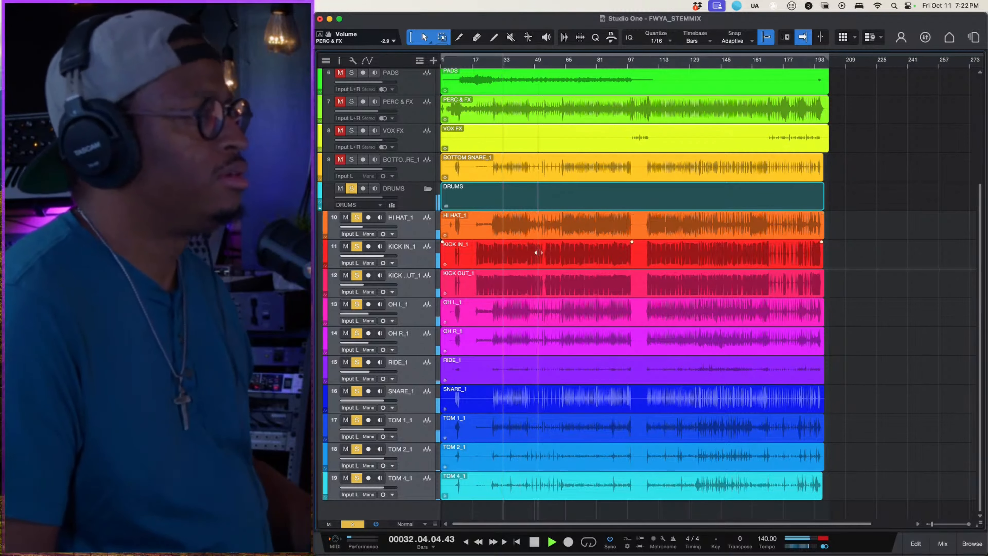
key("space")
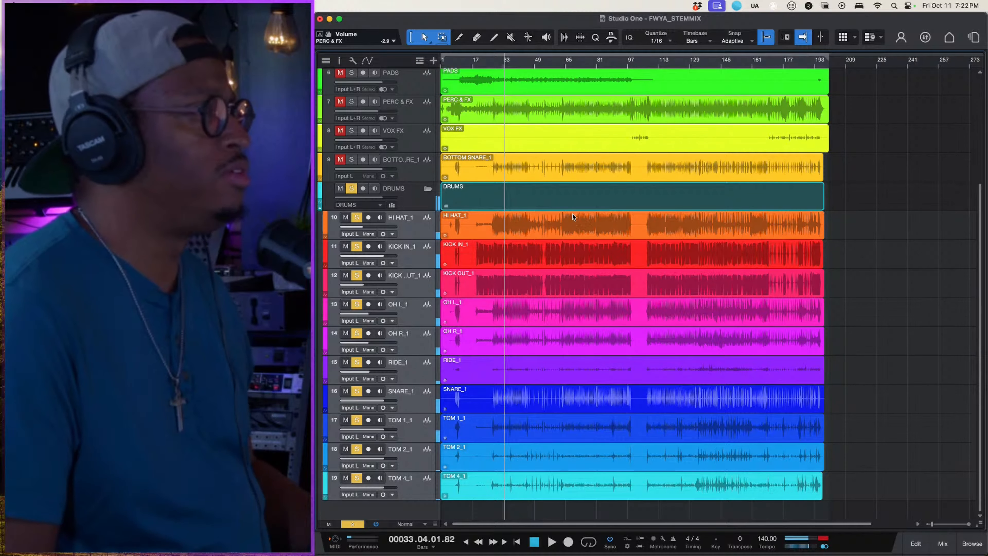
- In the mixer, set the Silencer threshold on TOM 1_1 to -10.81 dB while the drums play from bar 33
left_click(943, 543)
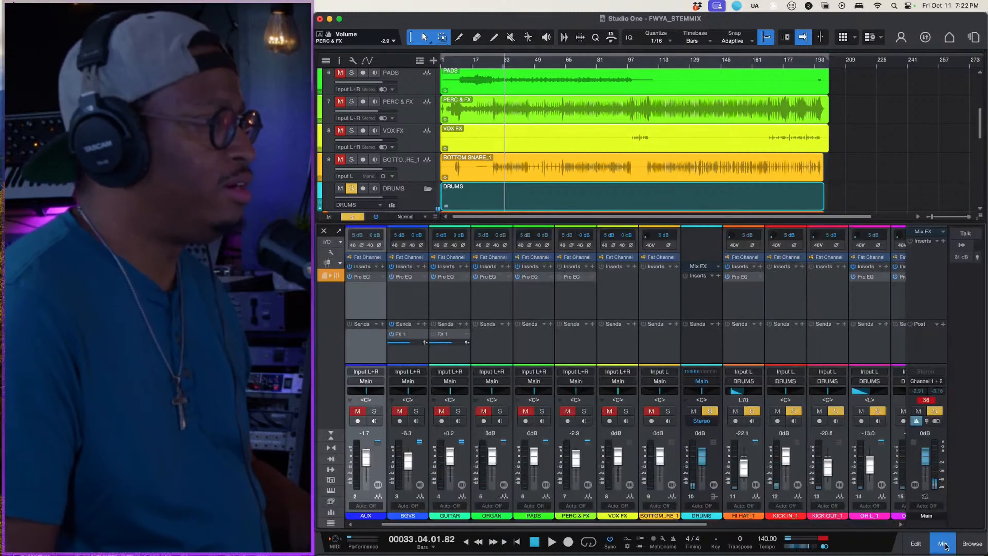
scroll(618, 311, "right", 8)
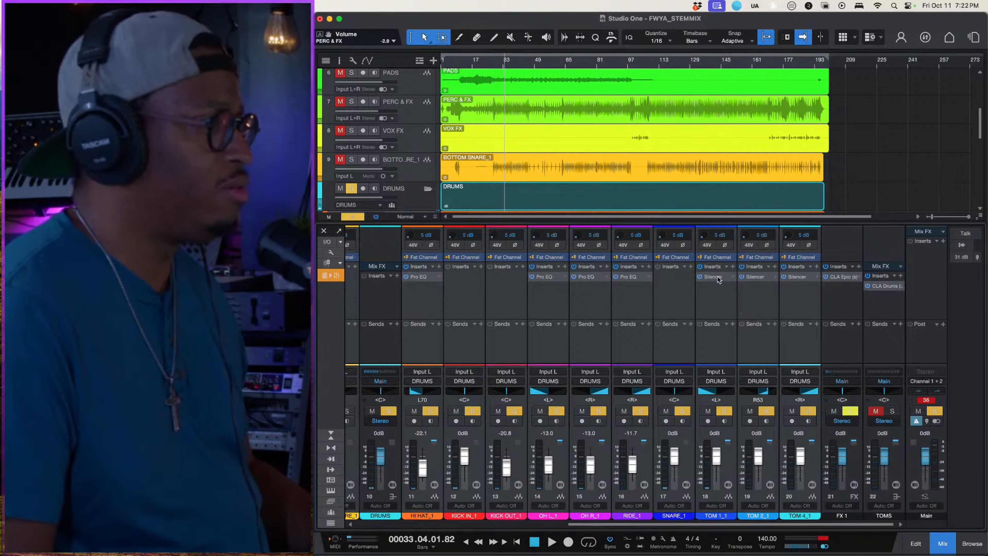
key("space")
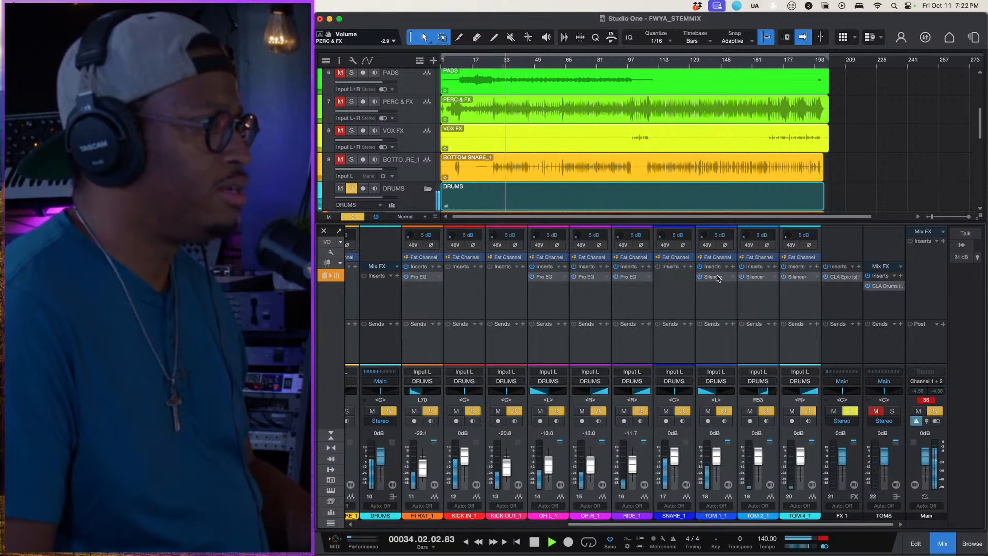
left_click(716, 277)
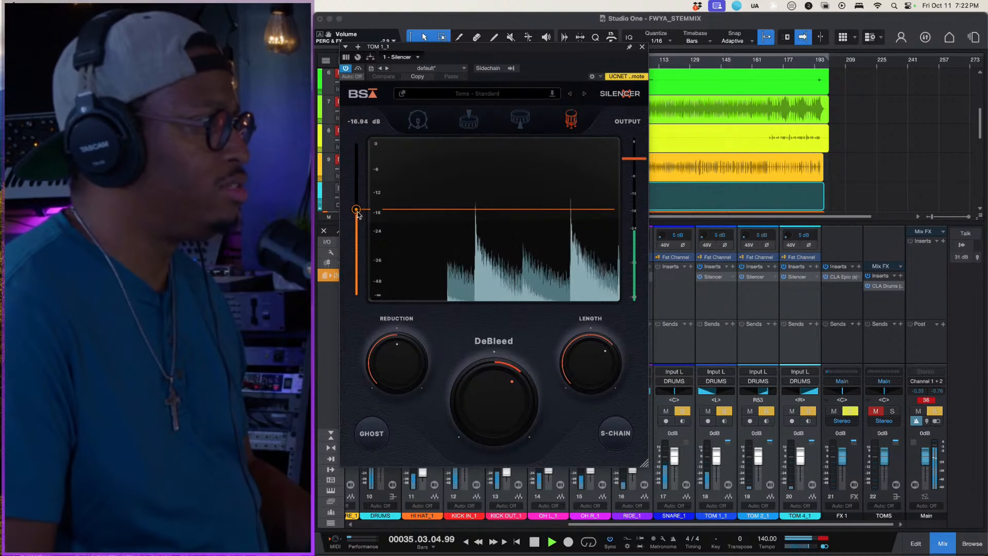
left_click_drag(356, 210, 356, 188)
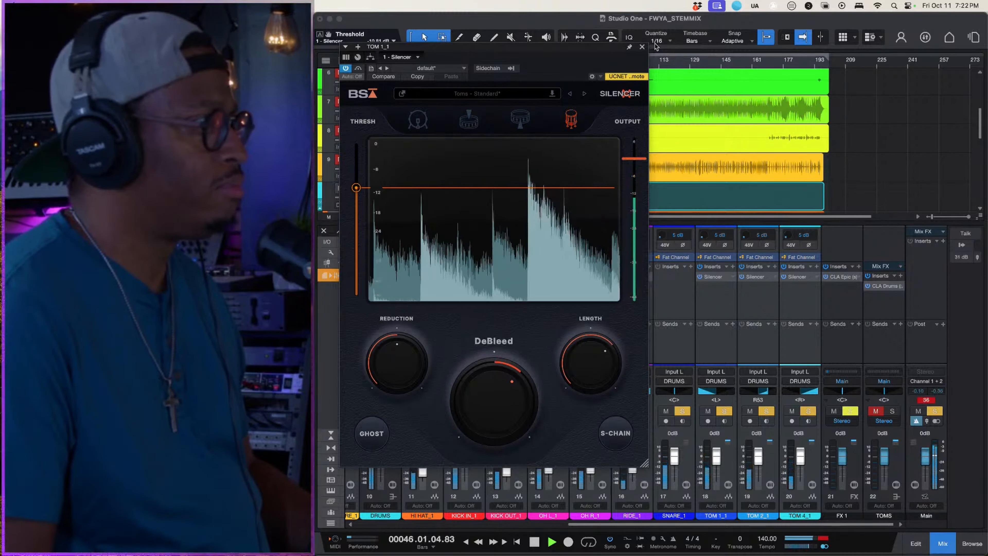
left_click(642, 47)
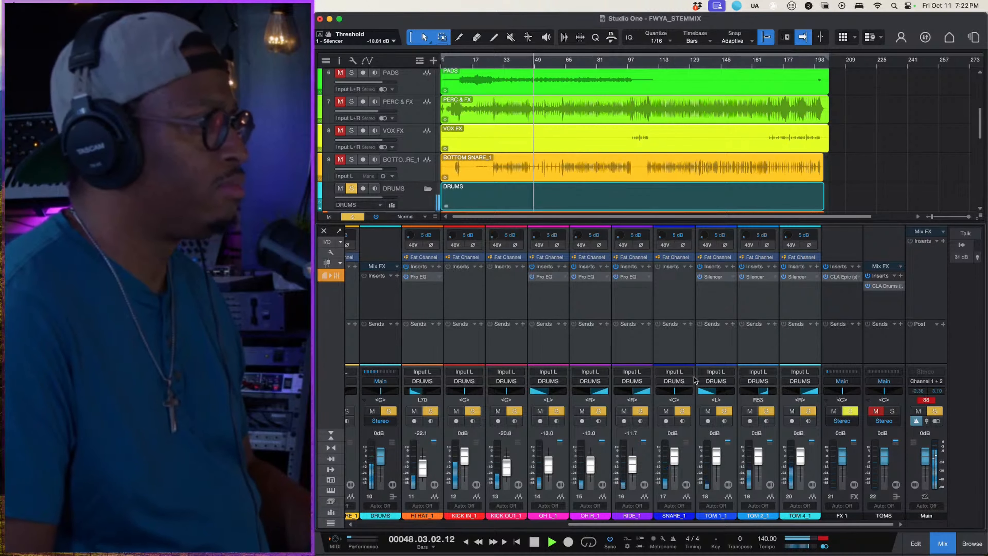
- Play the soloed drums from bar 113
key("space")
left_click(658, 62)
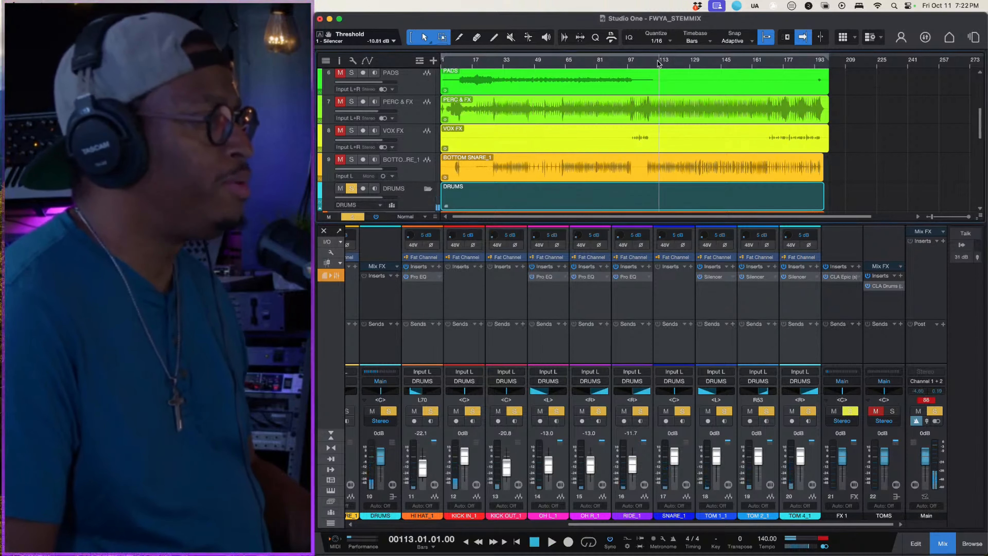
key("space")
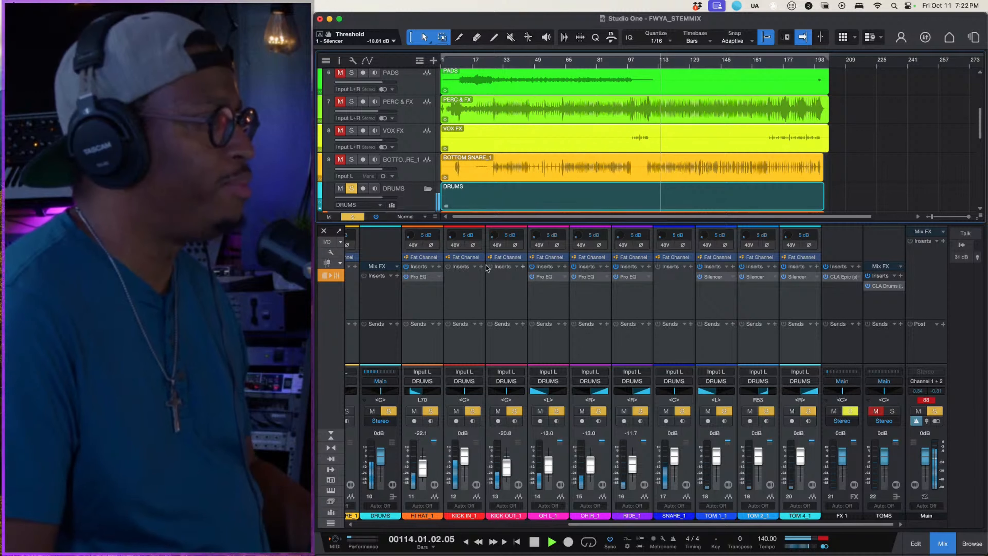
- Insert Trigger_2 on the KICK OUT_1 channel and view its sample library folders before closing the plug-in window
left_click(524, 267)
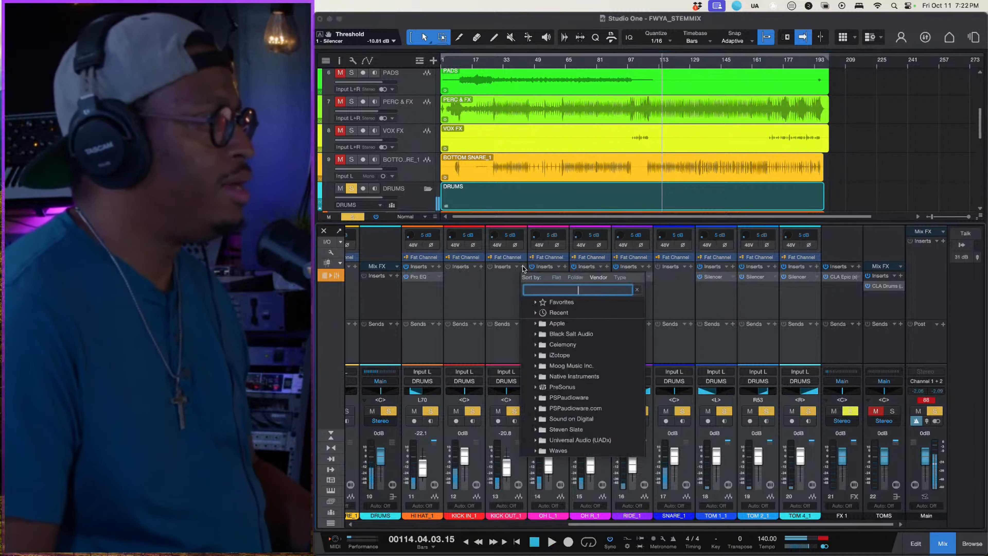
type("trigg")
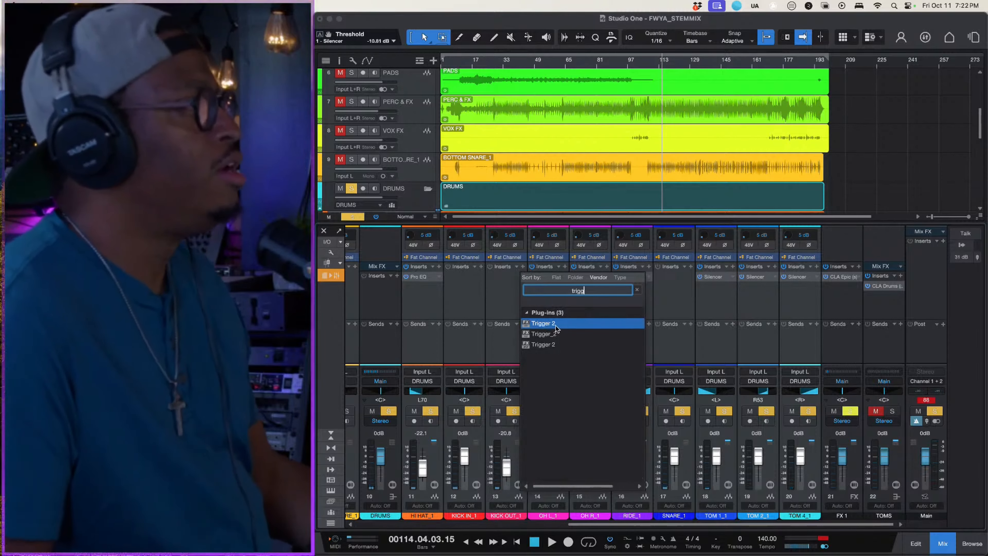
left_click(558, 334)
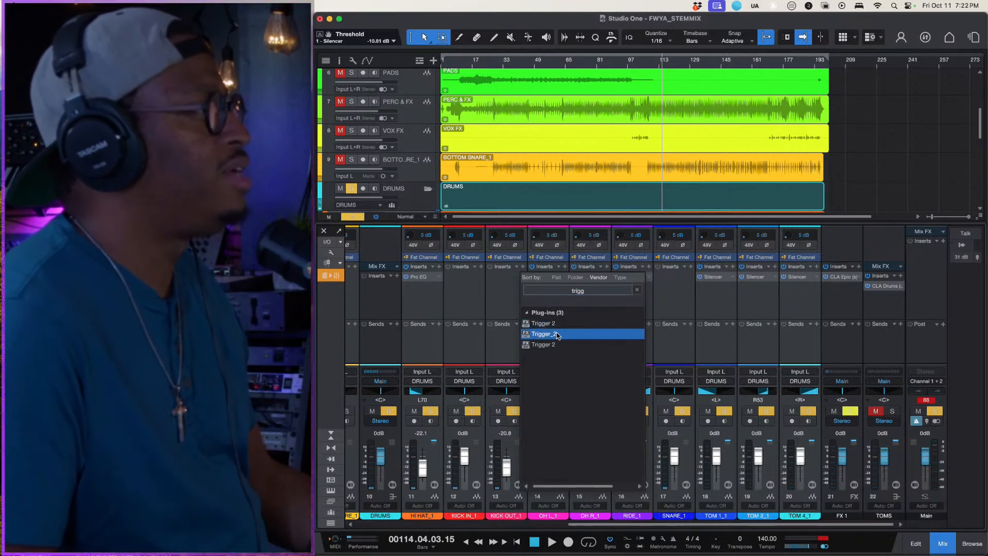
double_click(557, 334)
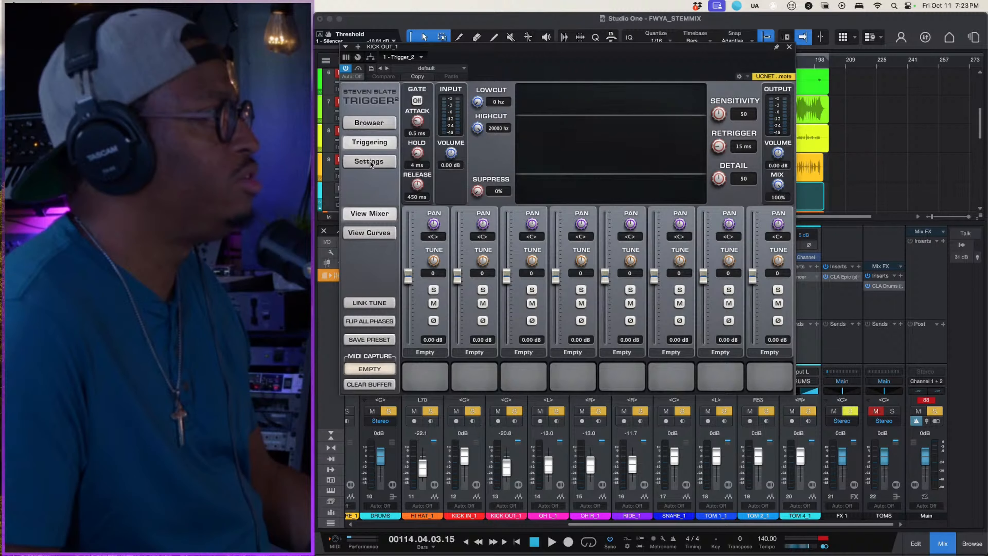
left_click(371, 123)
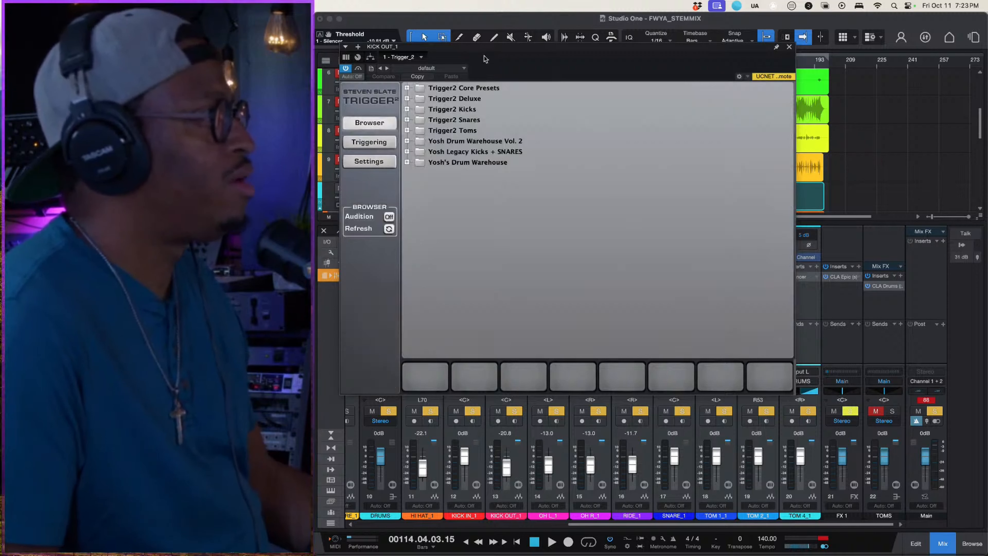
left_click(789, 47)
- Look through the drum tracks for the kick microphones and select KICK IN_1
scroll(415, 196, "down", 10)
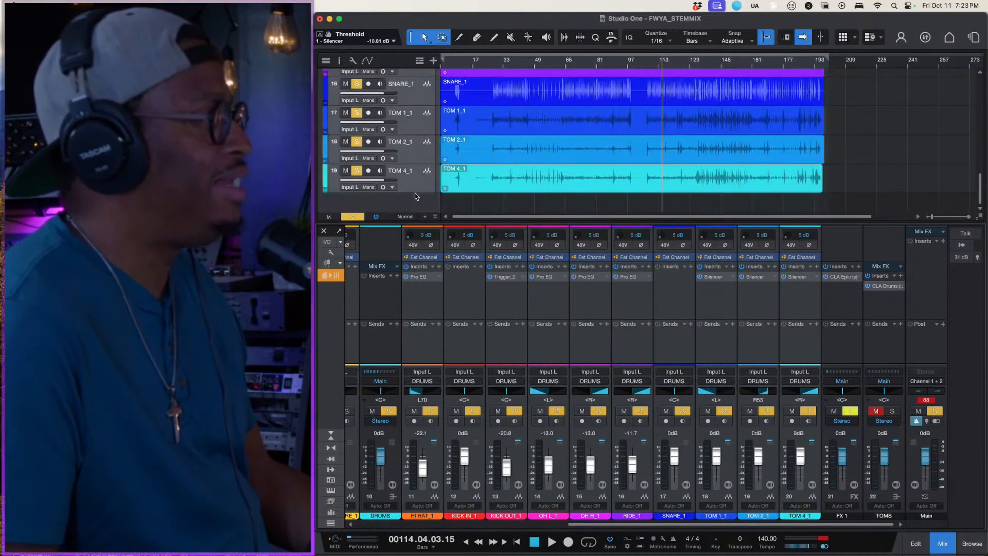
scroll(416, 196, "up", 5)
scroll(415, 193, "down", 2)
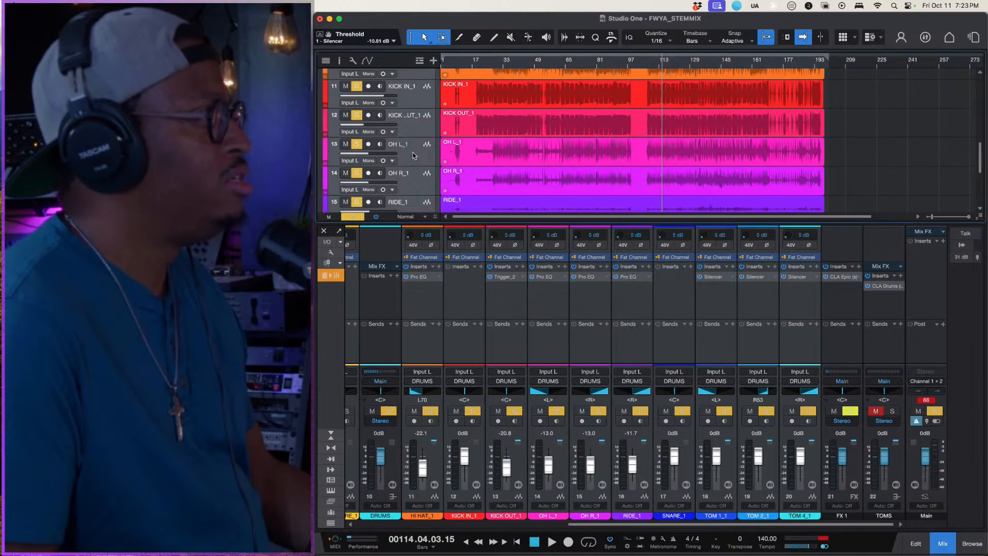
left_click(414, 160)
scroll(413, 160, "up", 6)
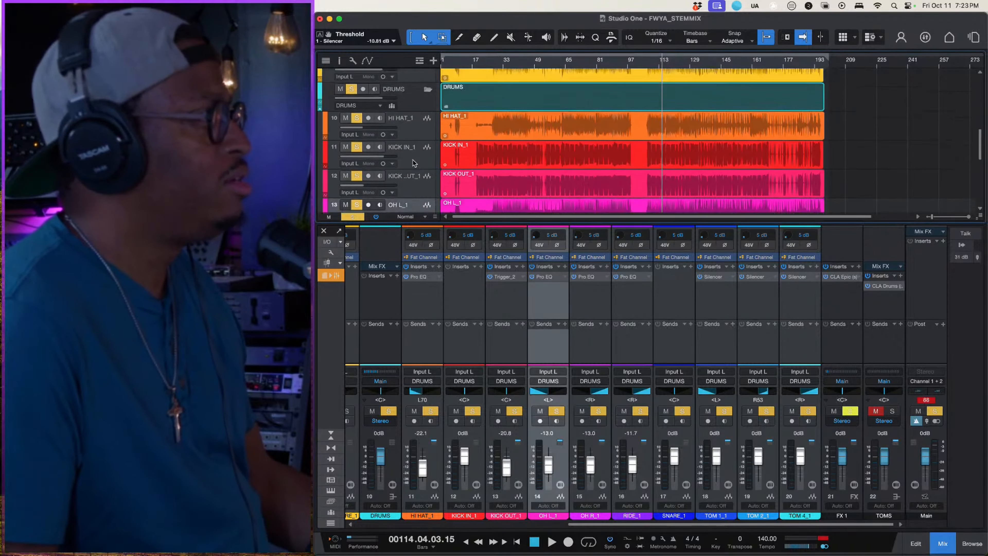
left_click(413, 171)
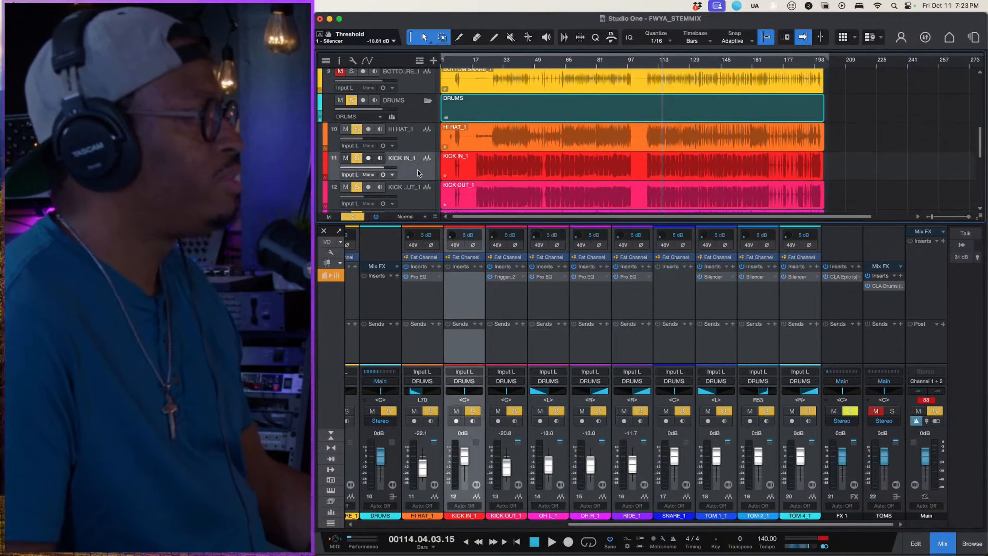
left_click(422, 202)
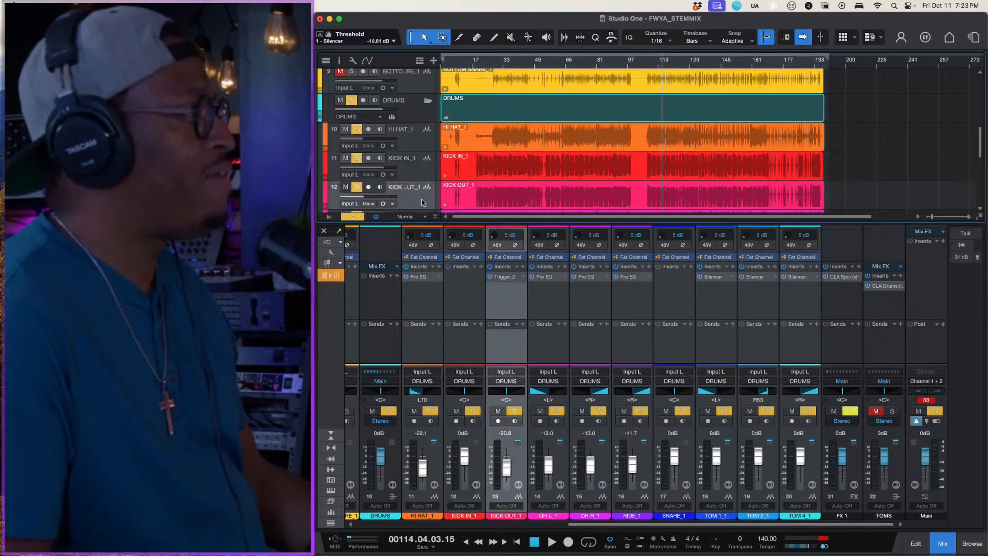
left_click(415, 171)
left_click(345, 158)
left_click(356, 158)
left_click(357, 158)
left_click(345, 158)
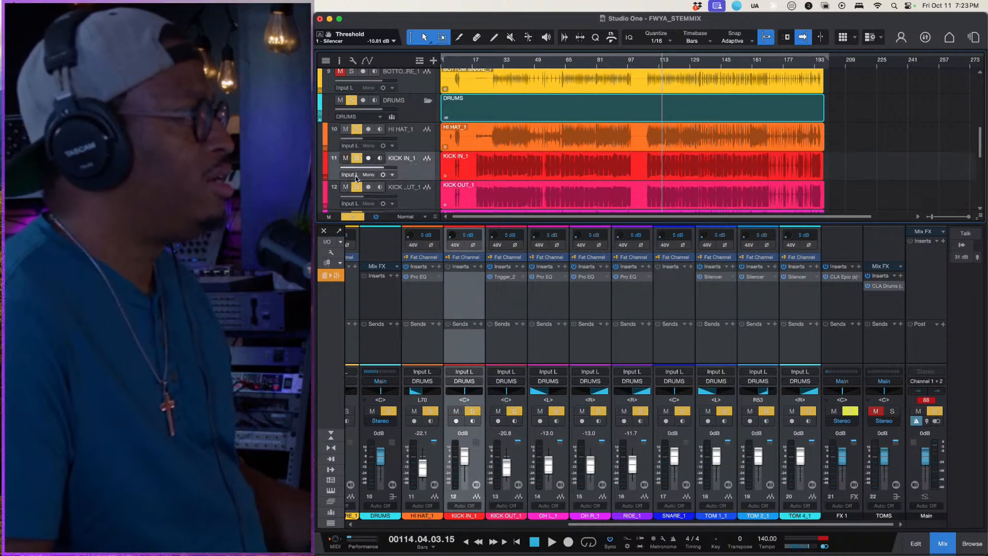
left_click(345, 187)
left_click(356, 187)
- Replace the DRUMS folder solo with a solo on KICK IN_1 alone and play it from bar 114
left_click(352, 100)
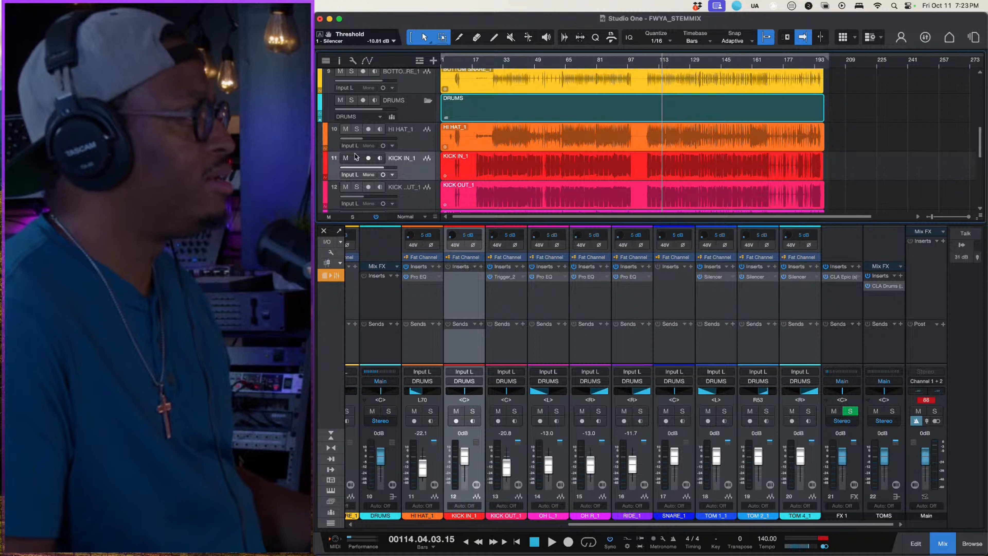
left_click(355, 130)
left_click(354, 131)
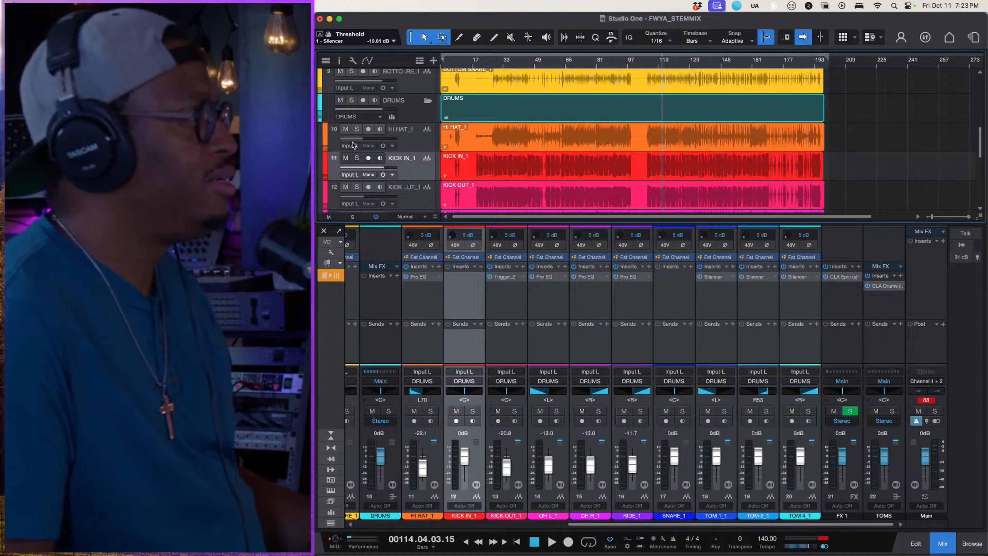
left_click(357, 158)
key("space")
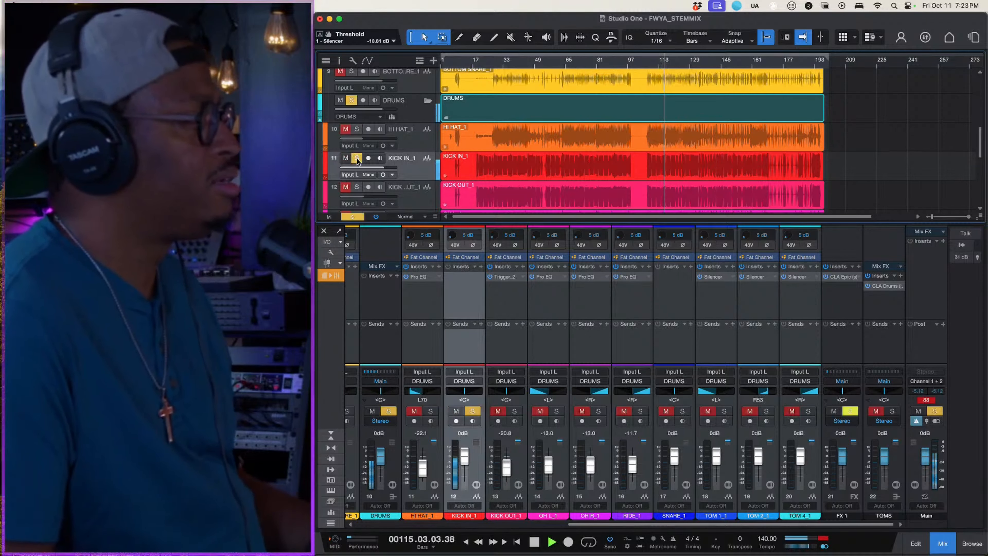
- With KICK OUT_1 soloed in place of KICK IN_1, set its volume to -17.5 dB and bypass its Trigger_2 insert
left_click(357, 158)
left_click(357, 187)
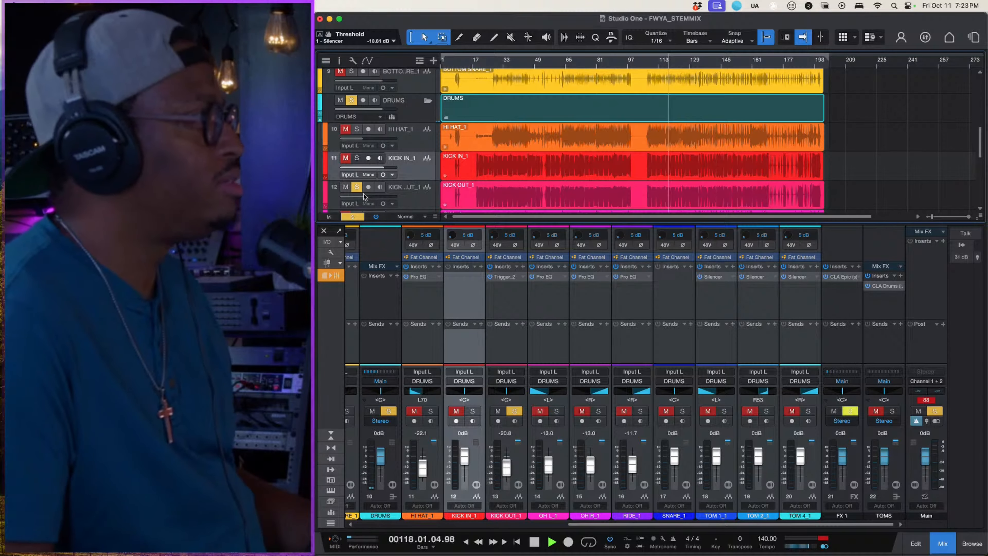
left_click_drag(364, 197, 366, 197)
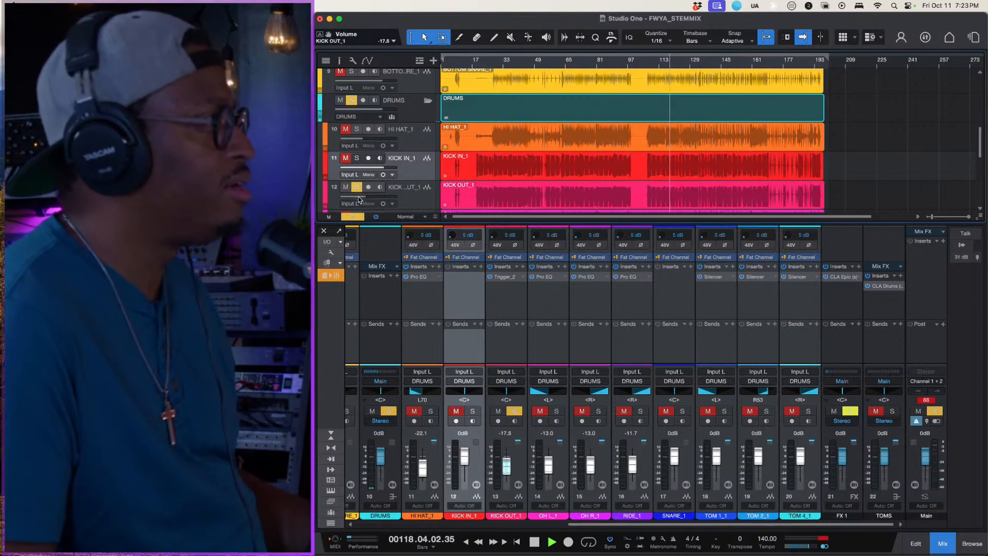
left_click(490, 276)
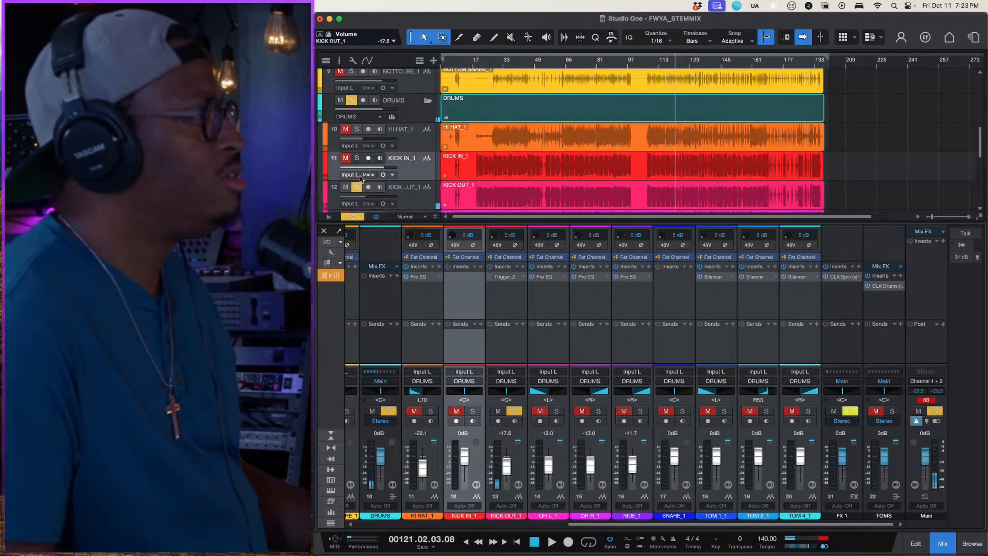
- Solo KICK IN_1 instead of KICK OUT_1 and play it briefly from bar 121
left_click(357, 186)
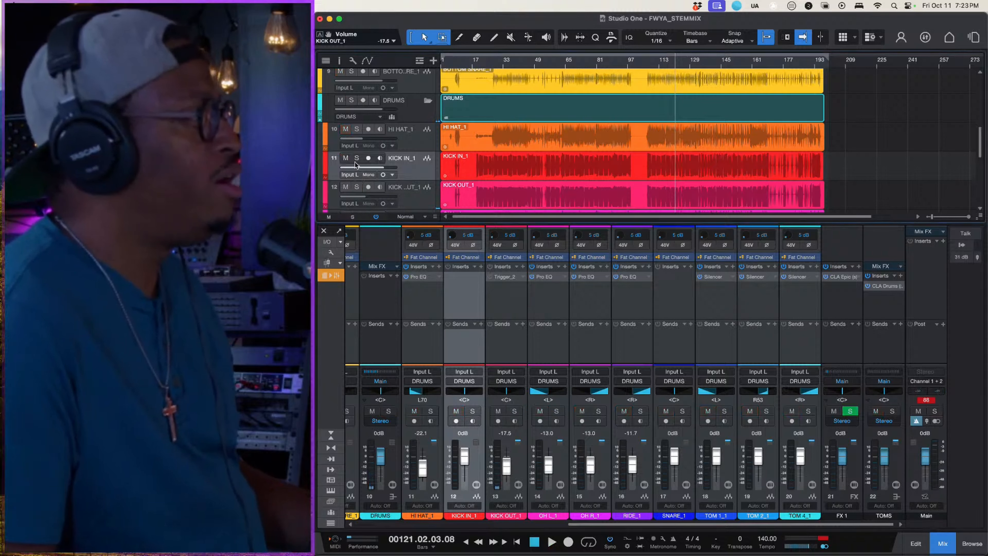
left_click(357, 158)
left_click(463, 159)
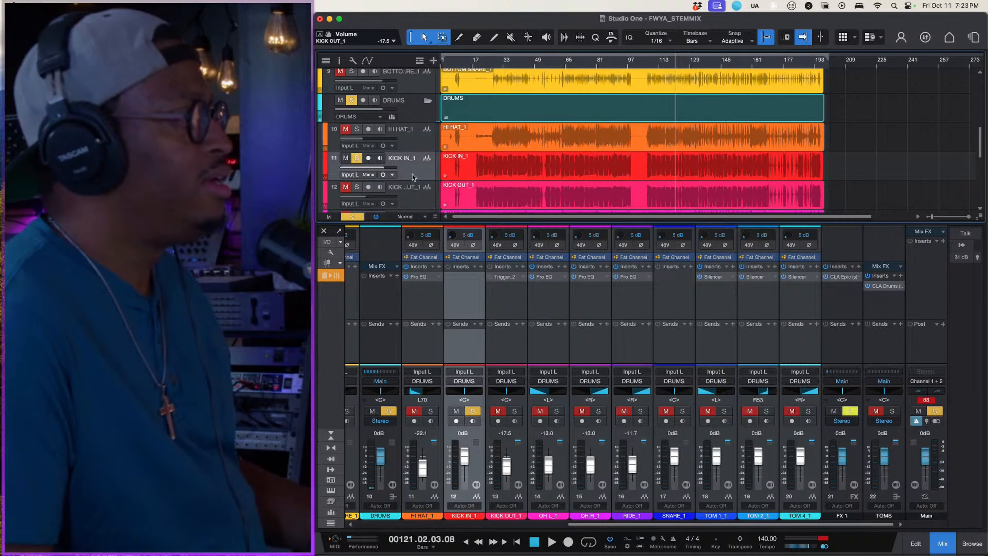
key("space")
key("space")
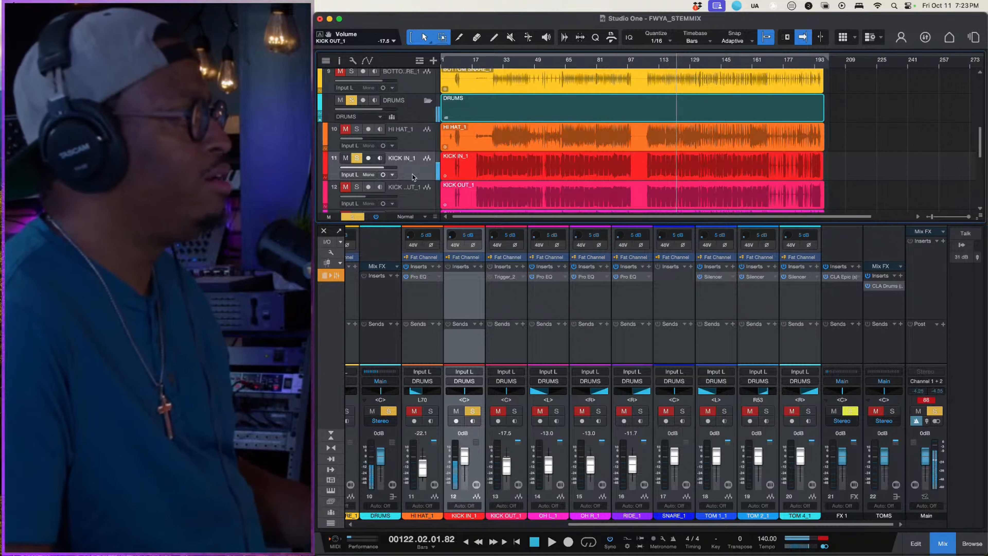
- Copy the Trigger_2 insert from KICK OUT_1 to KICK IN_1 and open the copy's sample browser
left_click_drag(498, 278, 468, 280)
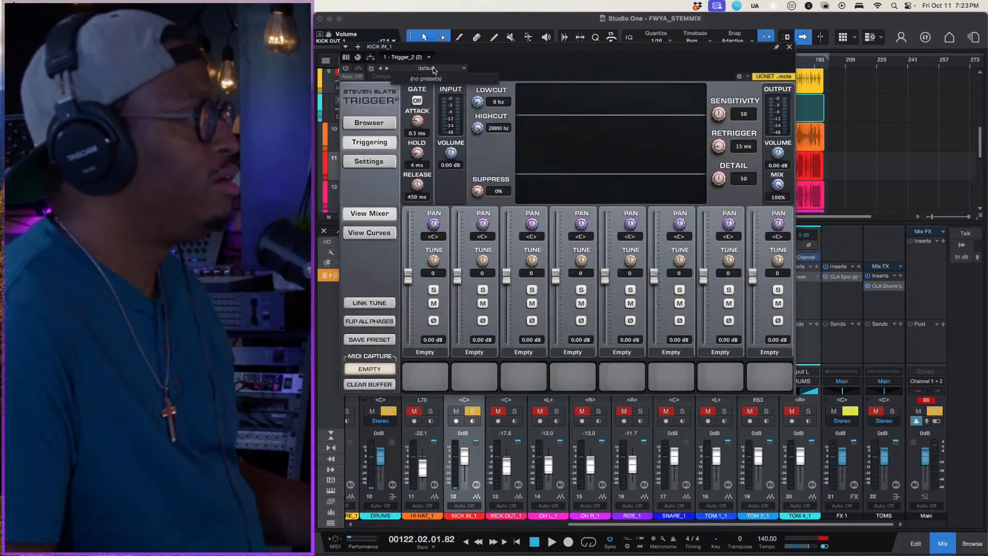
left_click(363, 163)
left_click(369, 143)
left_click(378, 123)
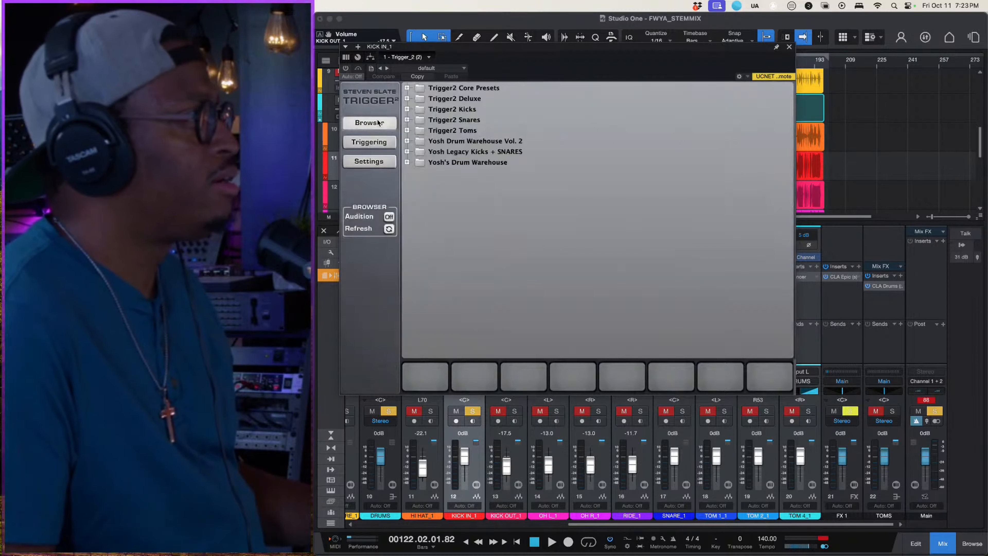
- Load Ay very fat kik_01.wav from the Yosh Legacy Drum Samples Kick folder into Trigger 2's first slot, with browser audition on
left_click(407, 162)
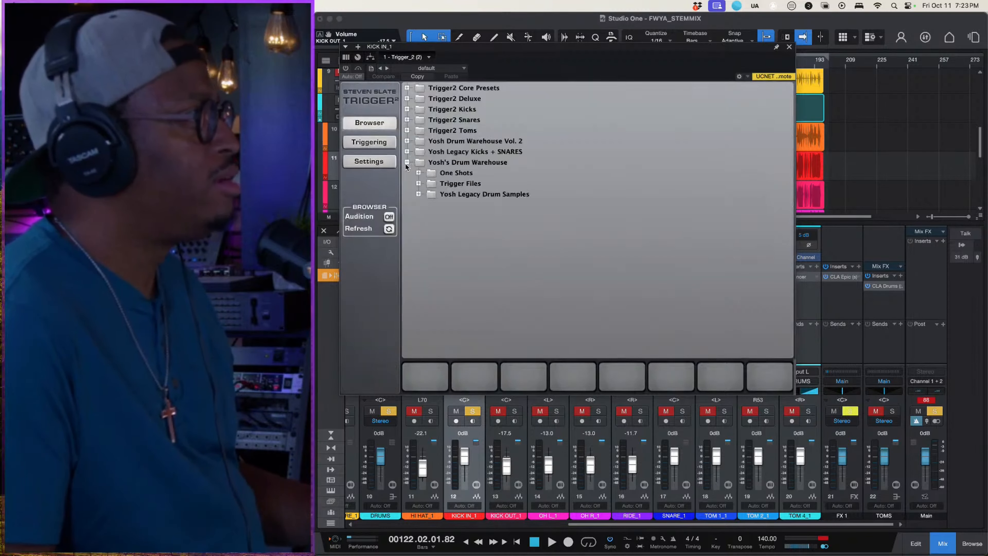
left_click(419, 182)
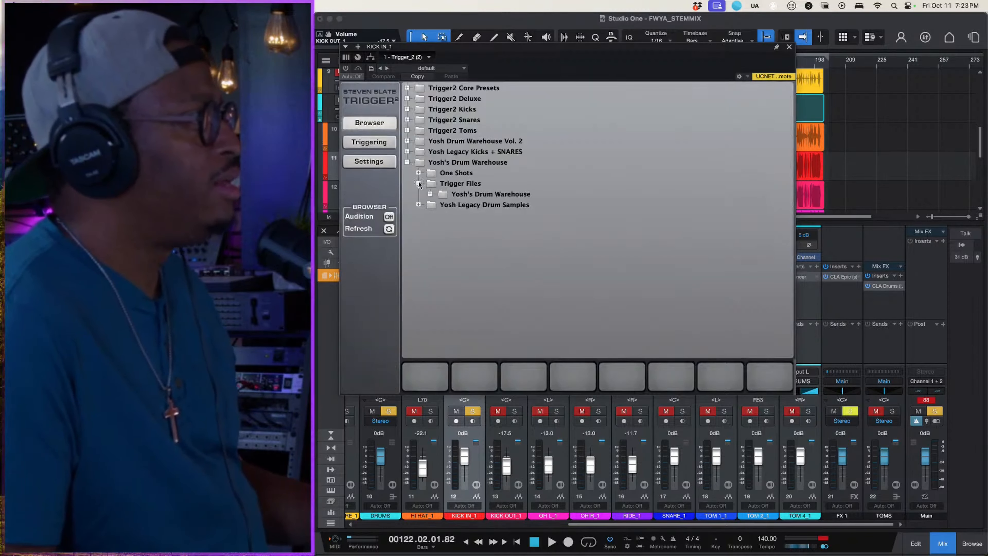
left_click(428, 195)
left_click(429, 195)
left_click(429, 195)
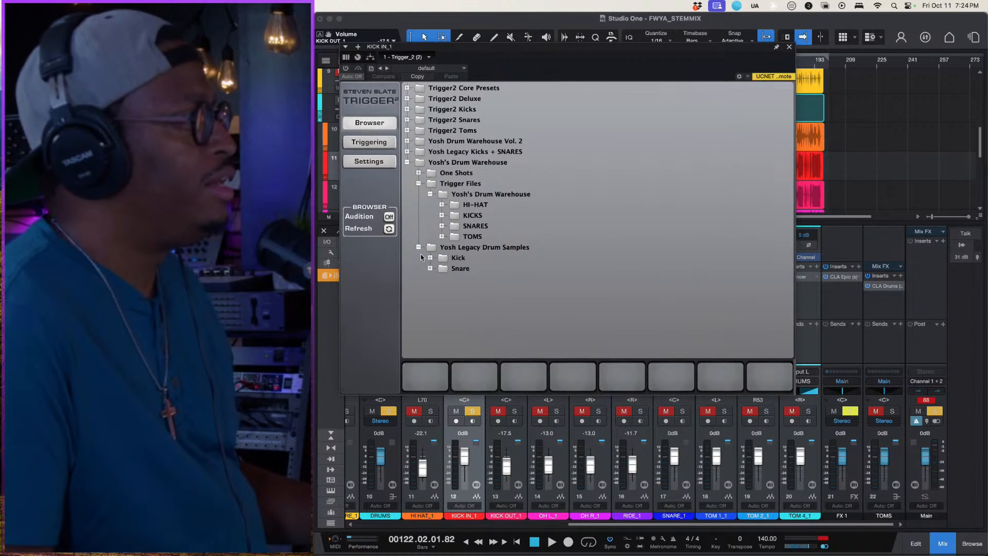
left_click(430, 257)
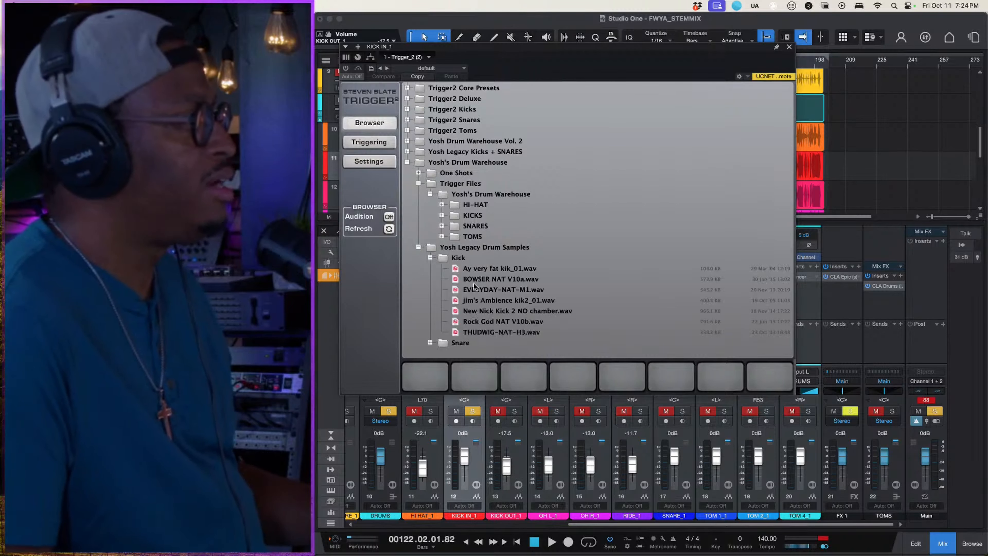
left_click_drag(476, 272, 422, 377)
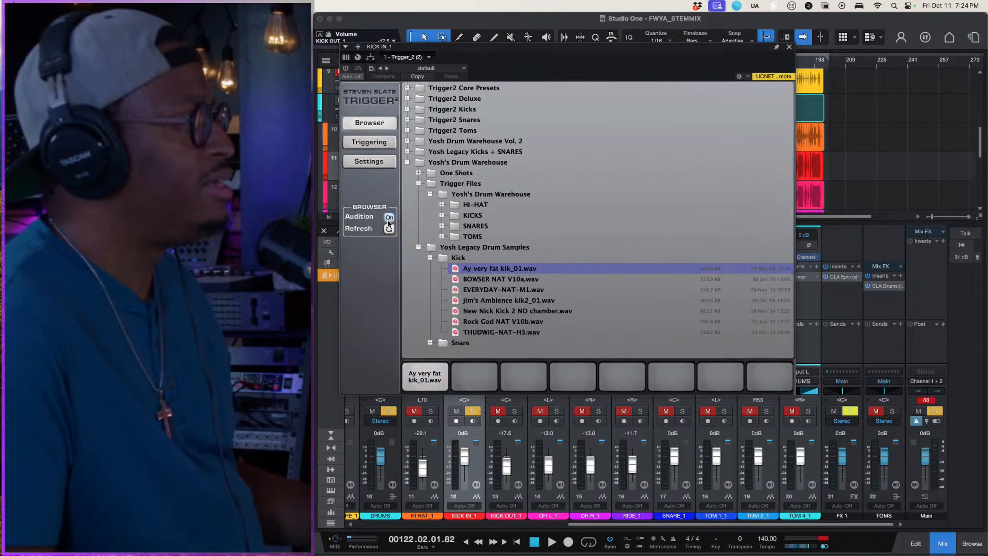
left_click(426, 377)
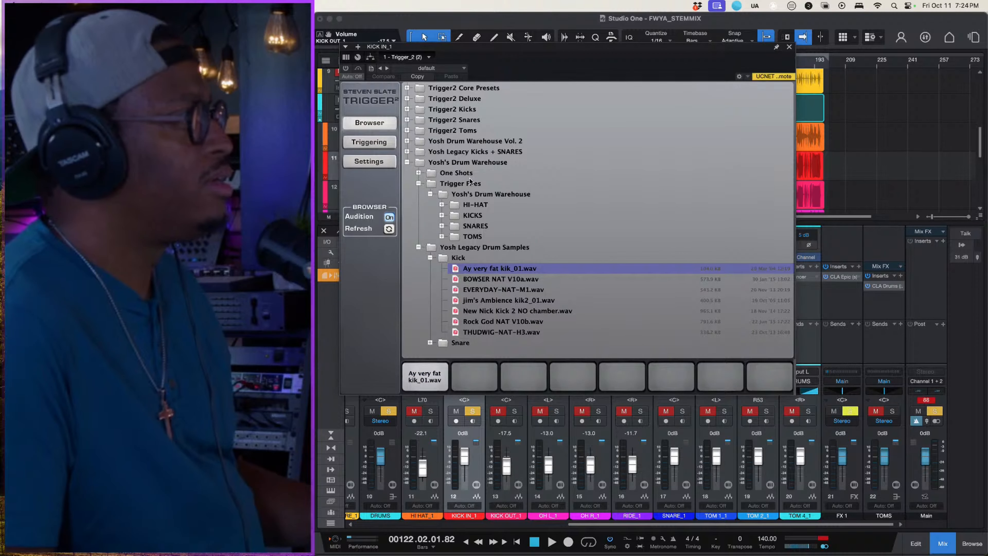
- Play KICK IN_1 from bar 122 with Trigger 2's triggering view open, and activate the Trigger_2 insert on that channel
key("space")
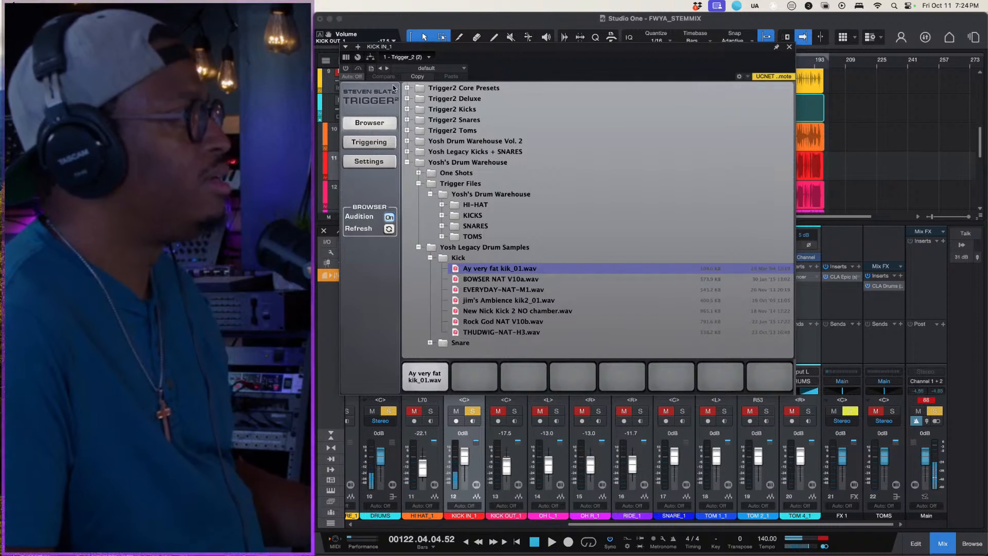
left_click(375, 147)
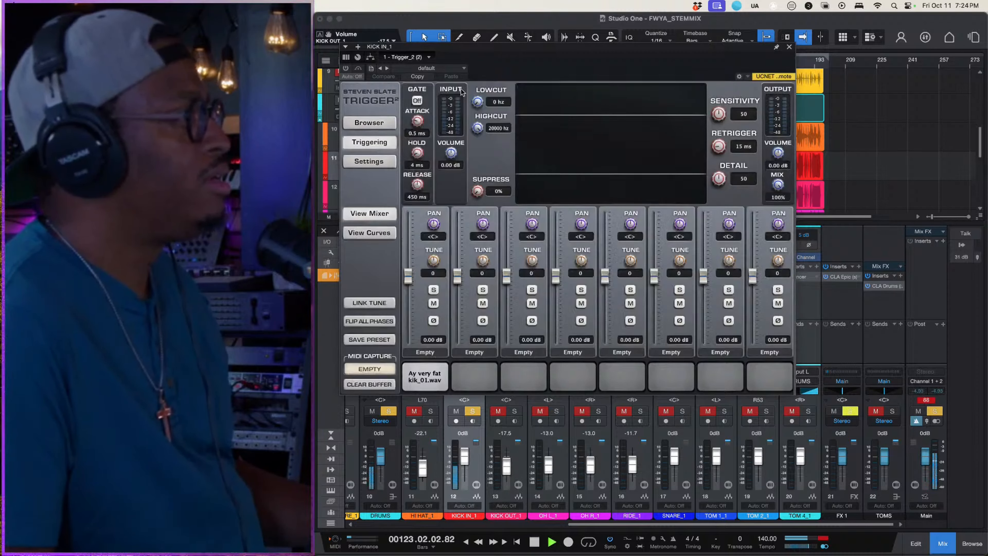
left_click_drag(484, 45, 709, 31)
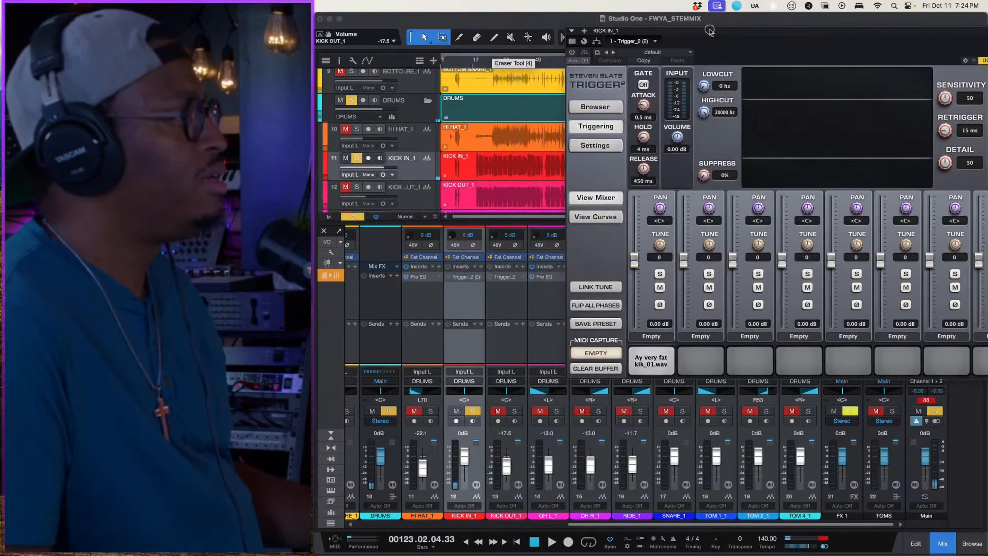
key("space")
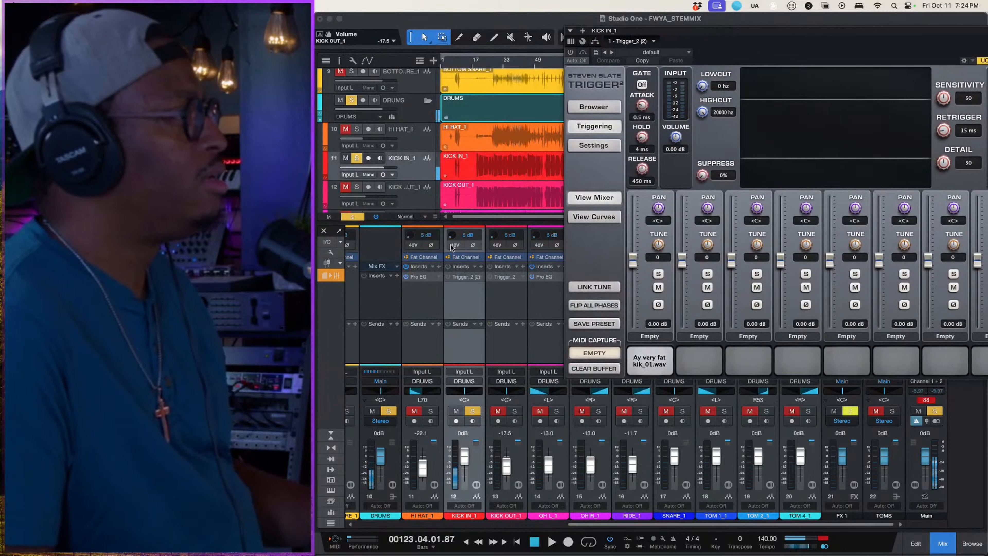
left_click(447, 277)
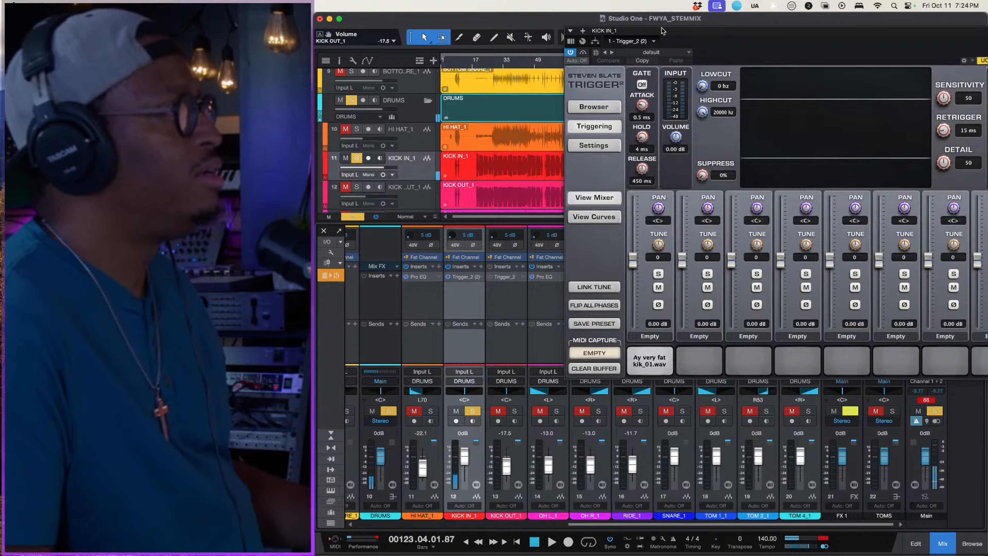
- Play the triggered kick and lower Trigger 2's input volume on KICK IN_1 to -5.81 dB, finishing with the plug-in window closed
left_click_drag(664, 31, 539, 118)
key("space")
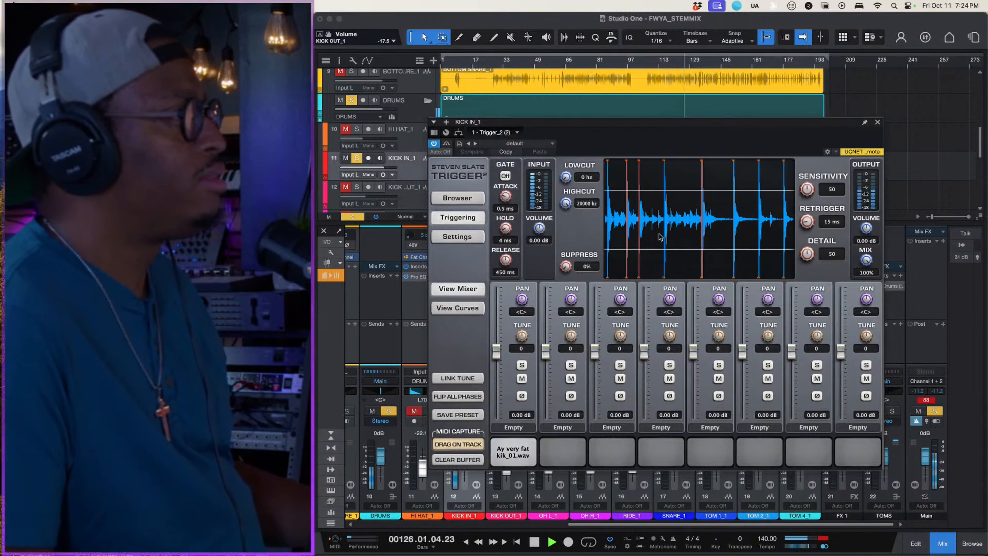
key("space")
left_click_drag(538, 233, 528, 249)
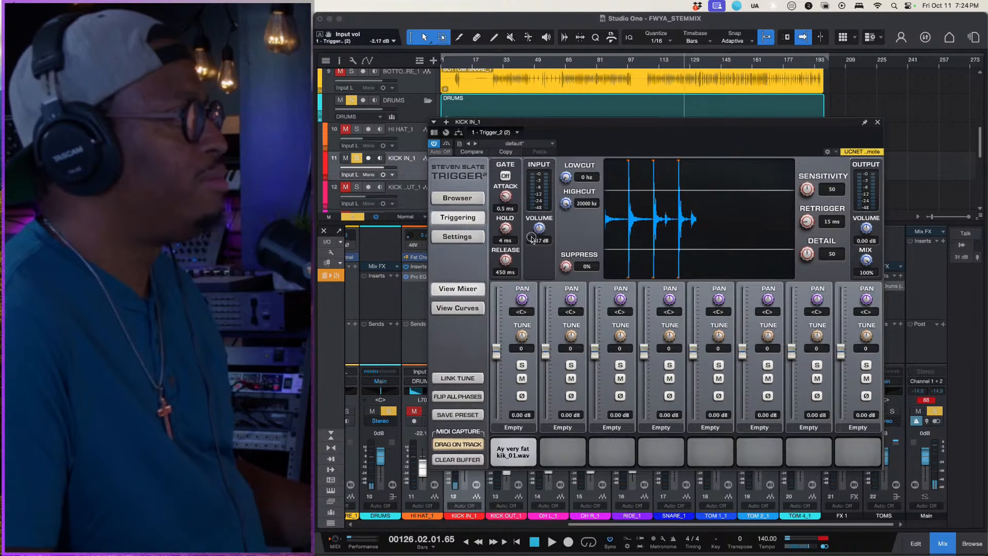
key("space")
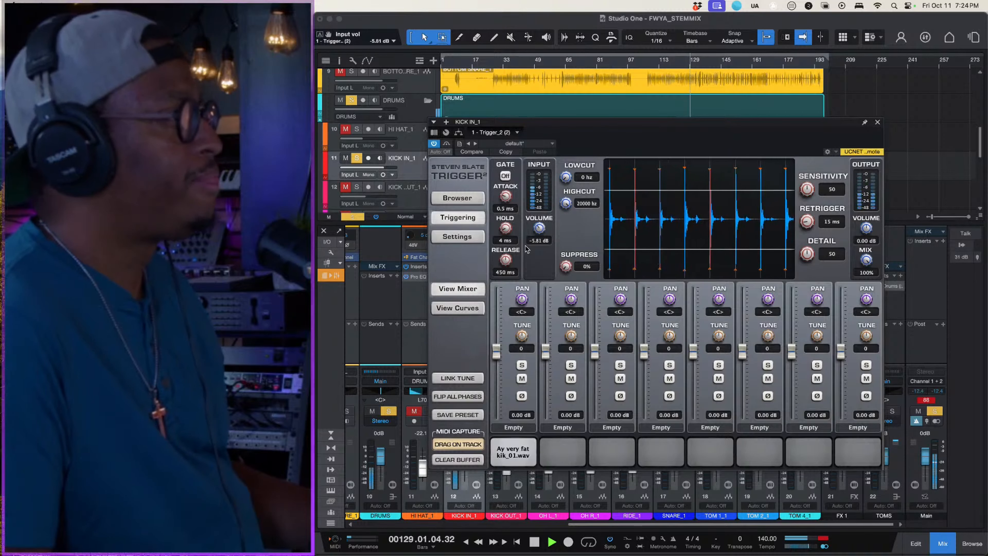
left_click(878, 122)
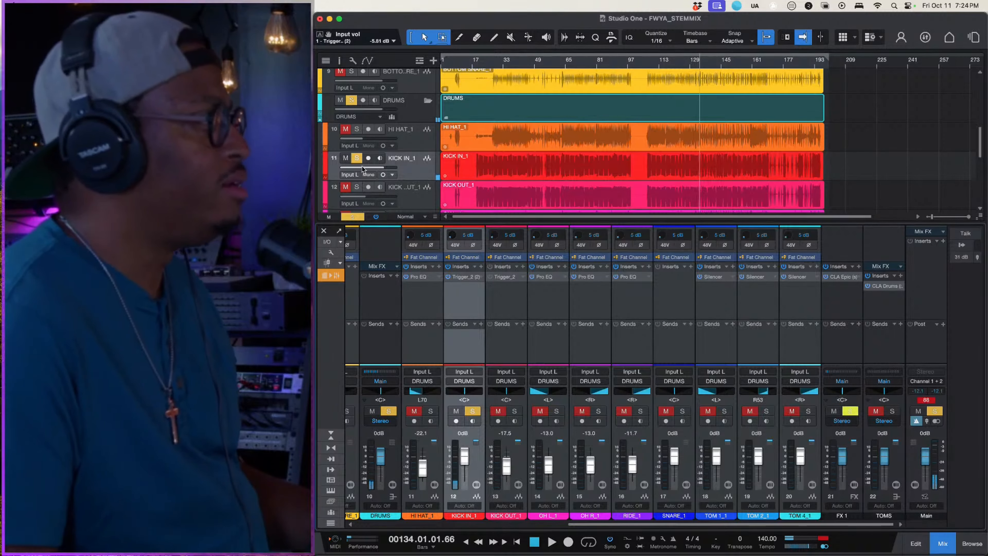
- Solo KICK OUT_1 together with KICK IN_1 and compare playback with KICK IN_1's Trigger_2 bypassed and active
left_click(357, 187)
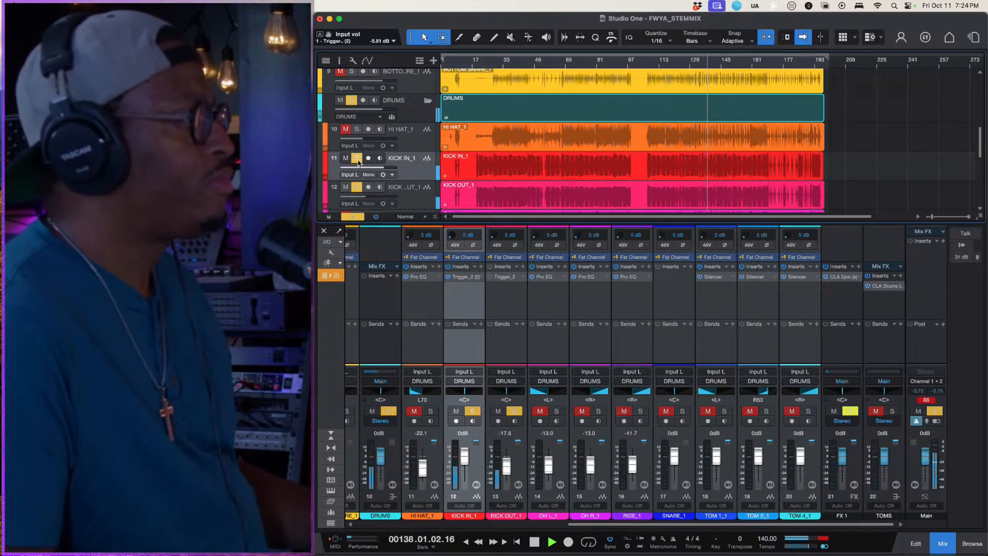
left_click(449, 277)
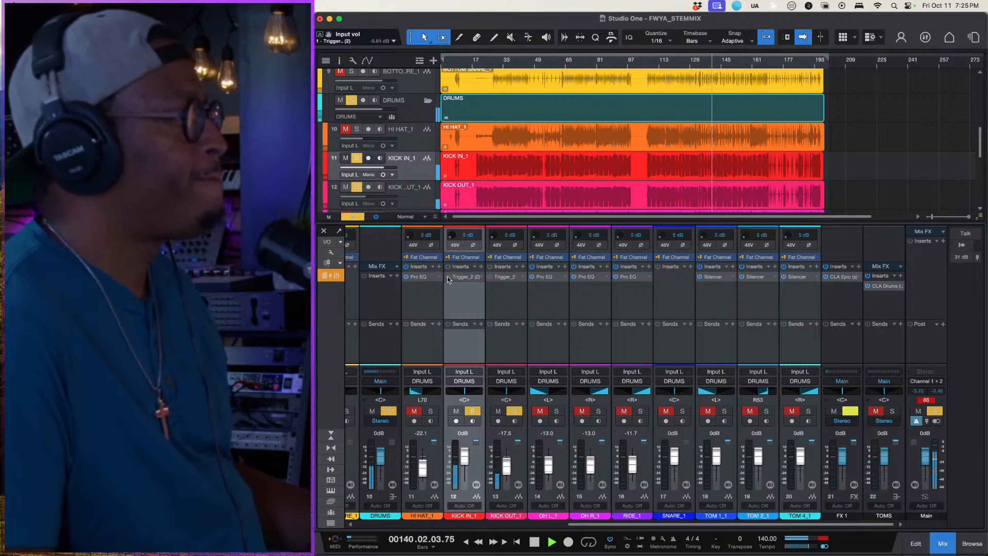
left_click(449, 277)
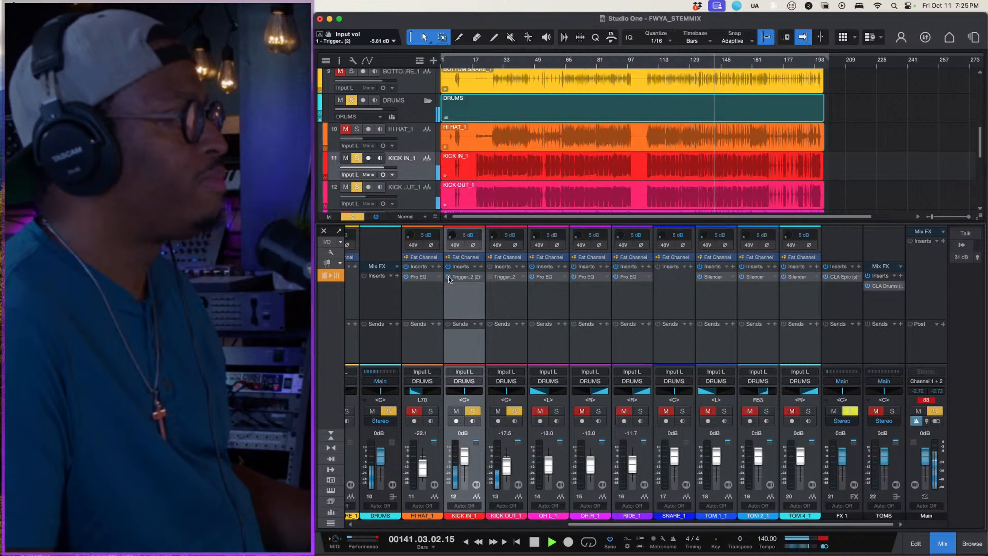
key("space")
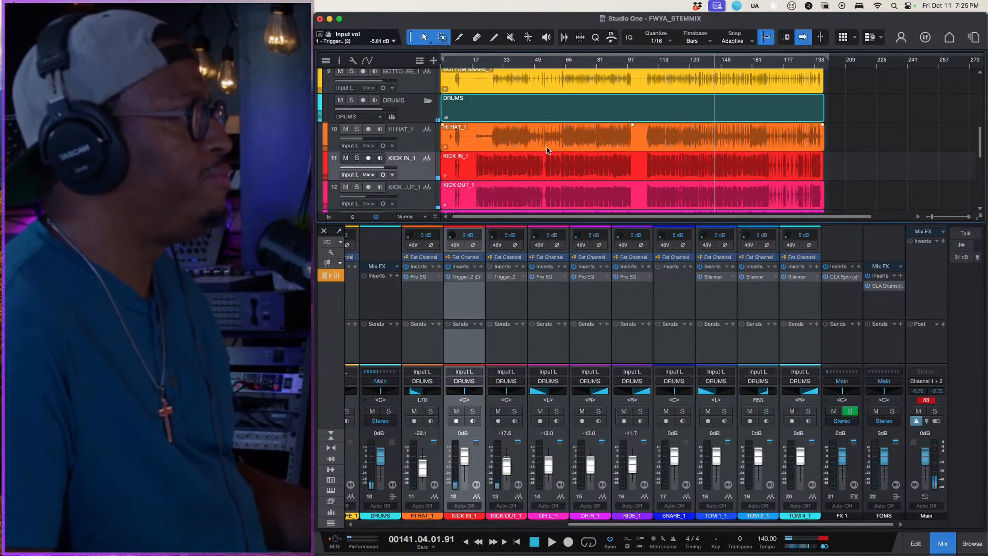
- With the kick solos cleared, solo the DRUMS folder during playback and set the TOMS bus volume to -6.3 dB
key("space")
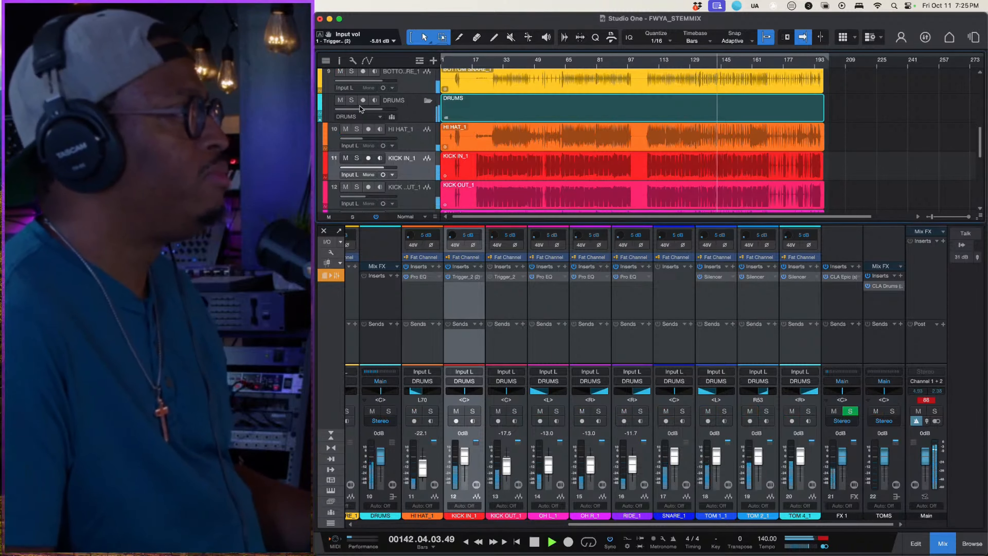
left_click(352, 101)
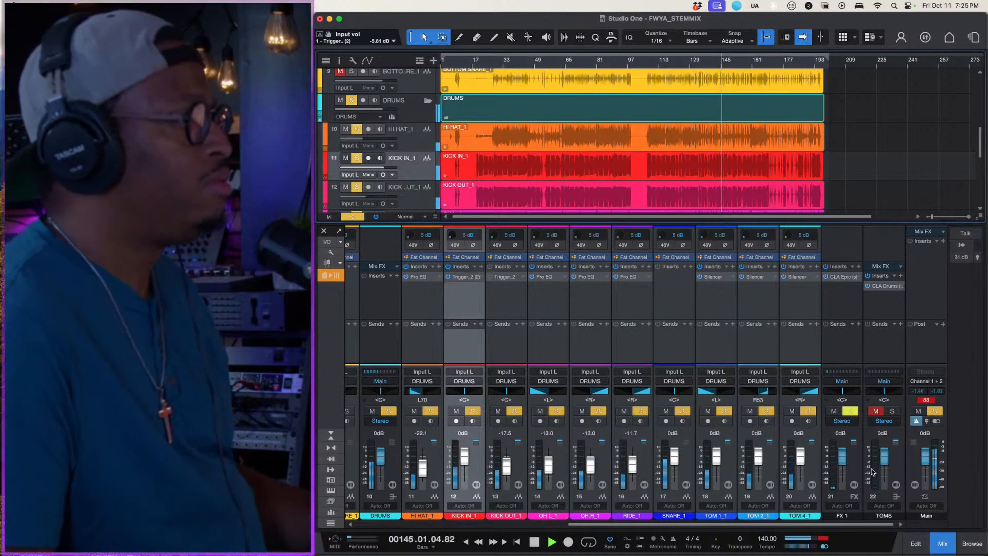
left_click_drag(882, 459, 883, 464)
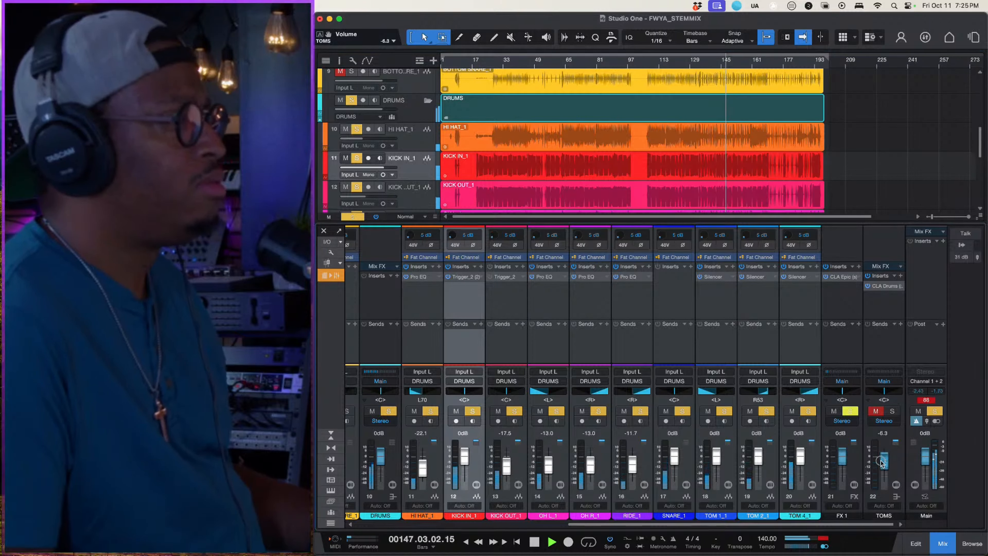
- Add an API-550B (m) equalizer after Trigger_2 on KICK IN_1, load its Bd 3 drum preset and audition it with the drums
left_click(419, 194)
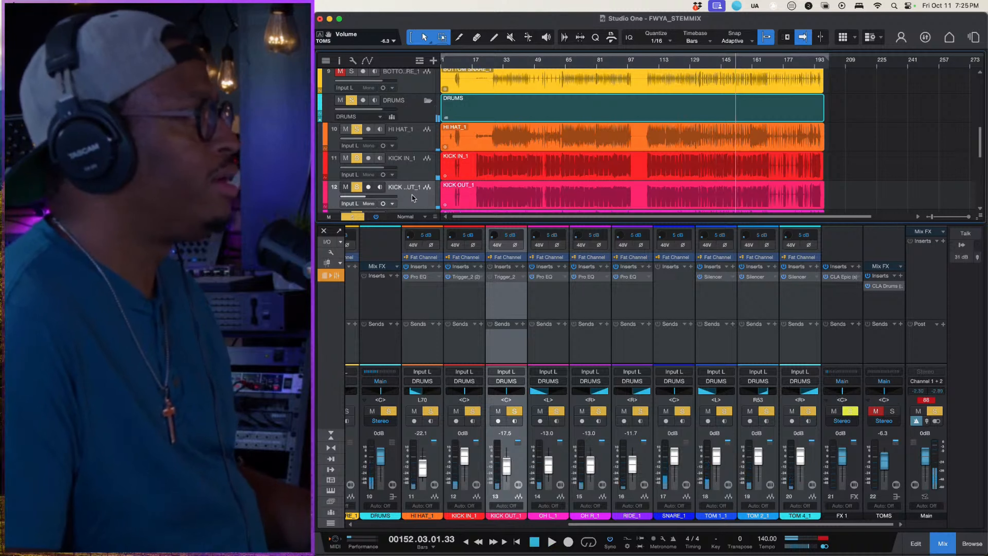
left_click(479, 269)
type("api")
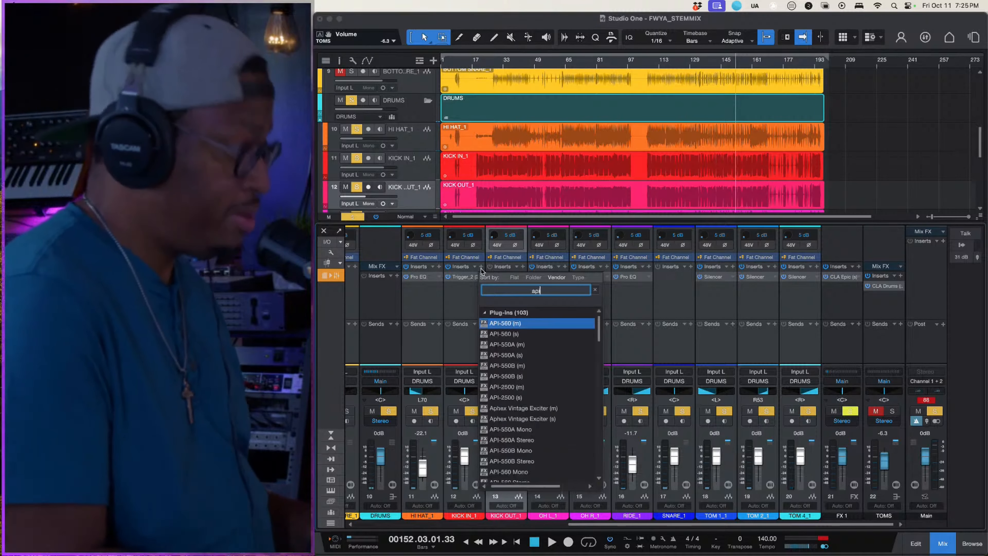
left_click(521, 376)
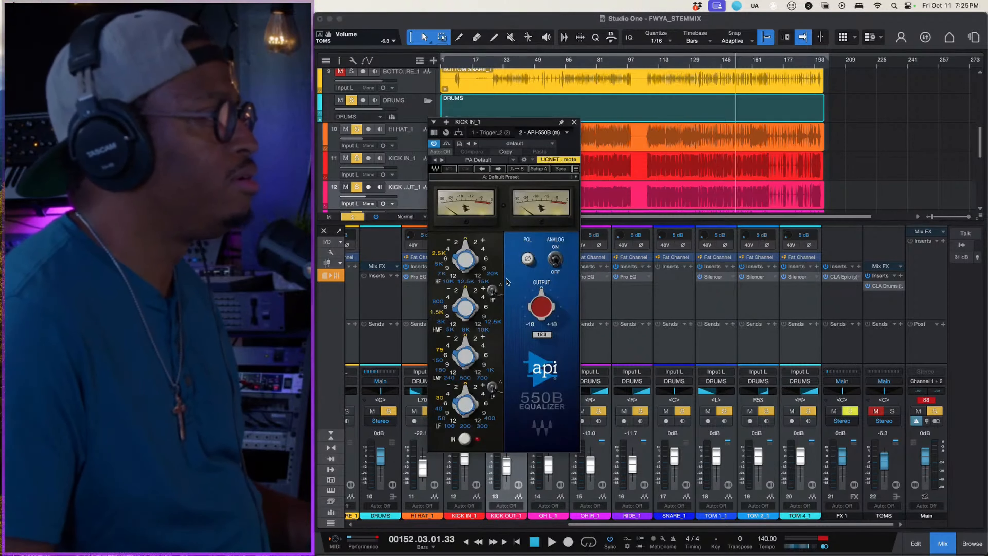
left_click(531, 177)
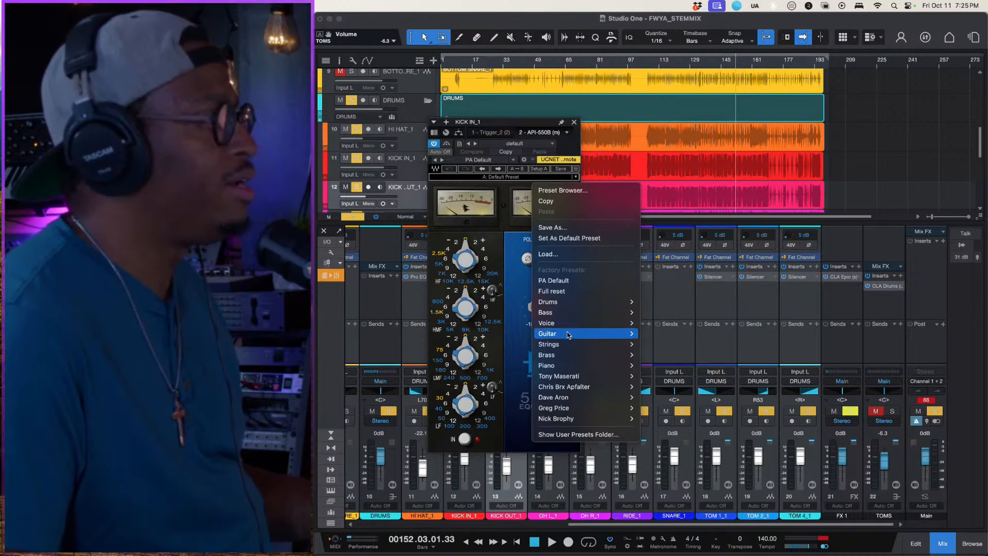
mouse_move(620, 306)
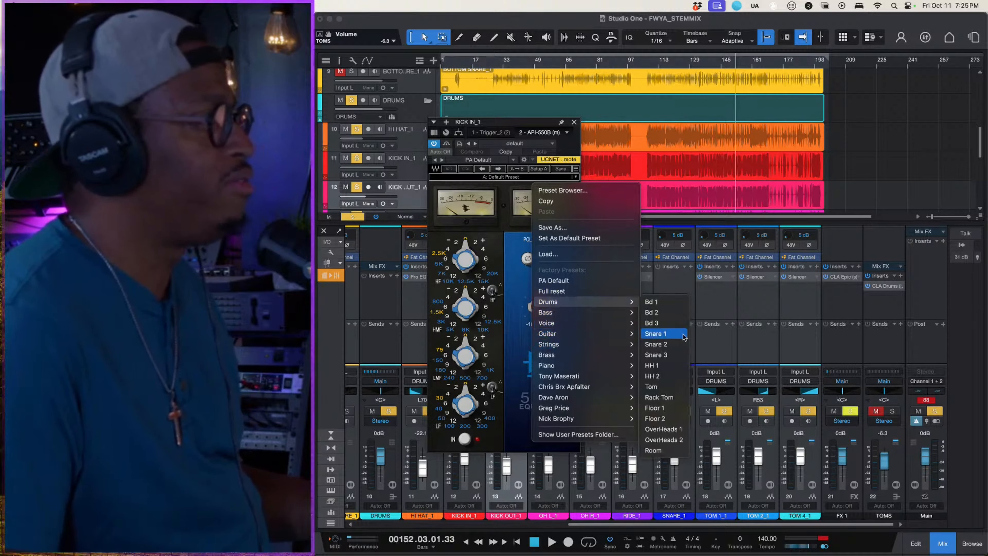
left_click(653, 322)
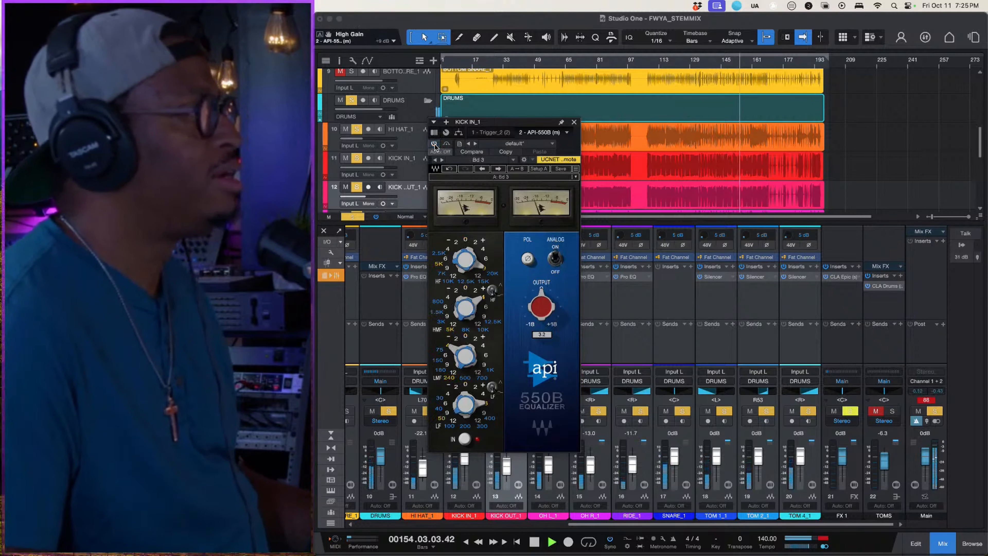
left_click(574, 124)
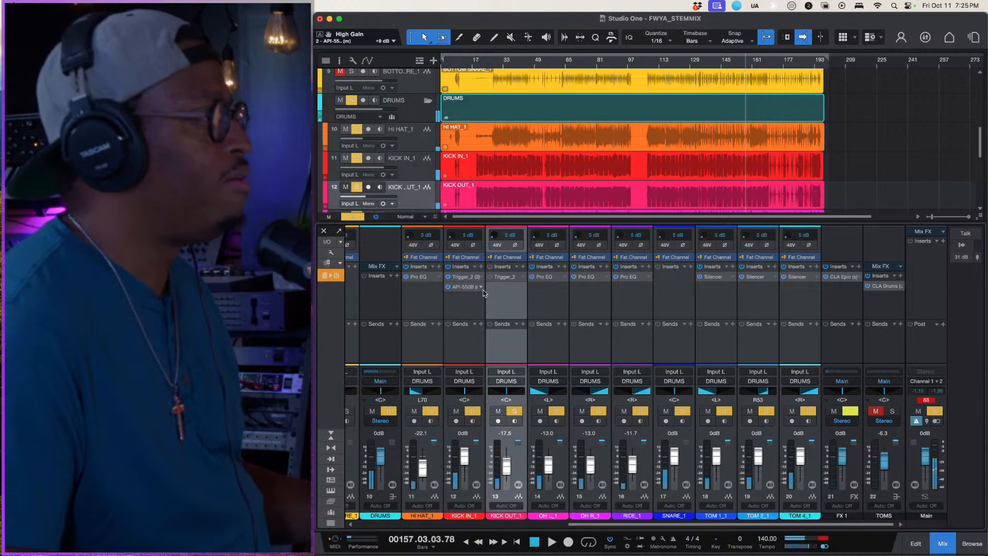
- Hide the mixer console and duplicate the SNARE_1 track complete with its audio
left_click(564, 319)
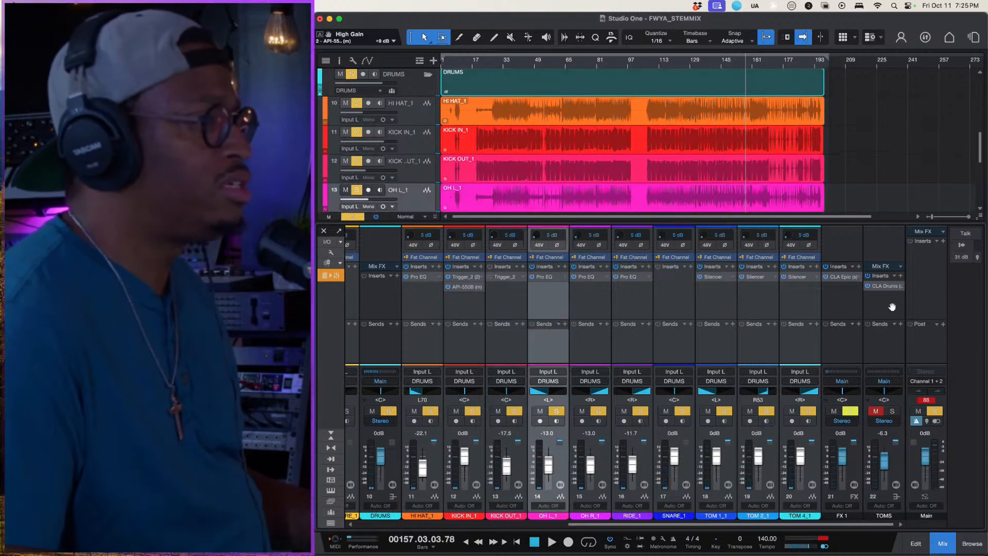
left_click(951, 541)
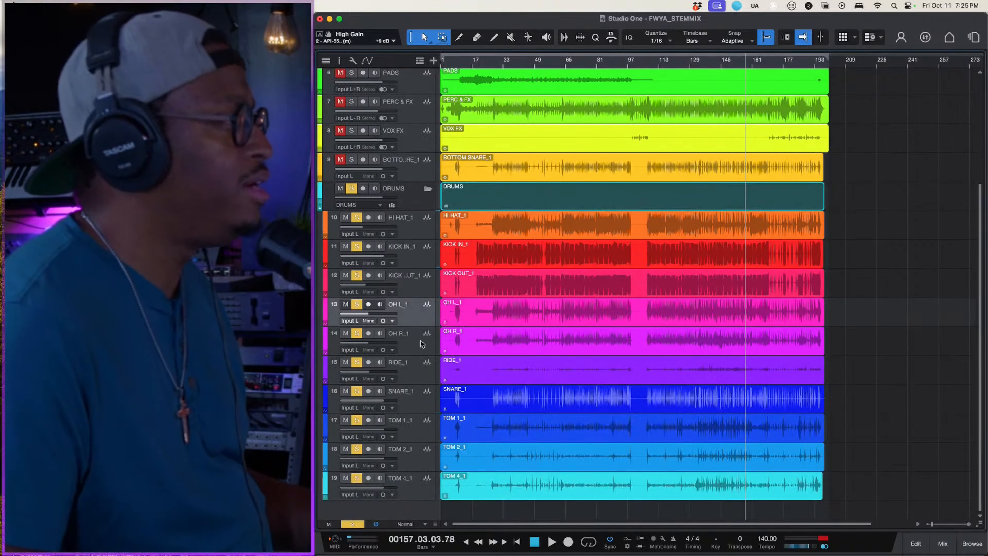
right_click(411, 396)
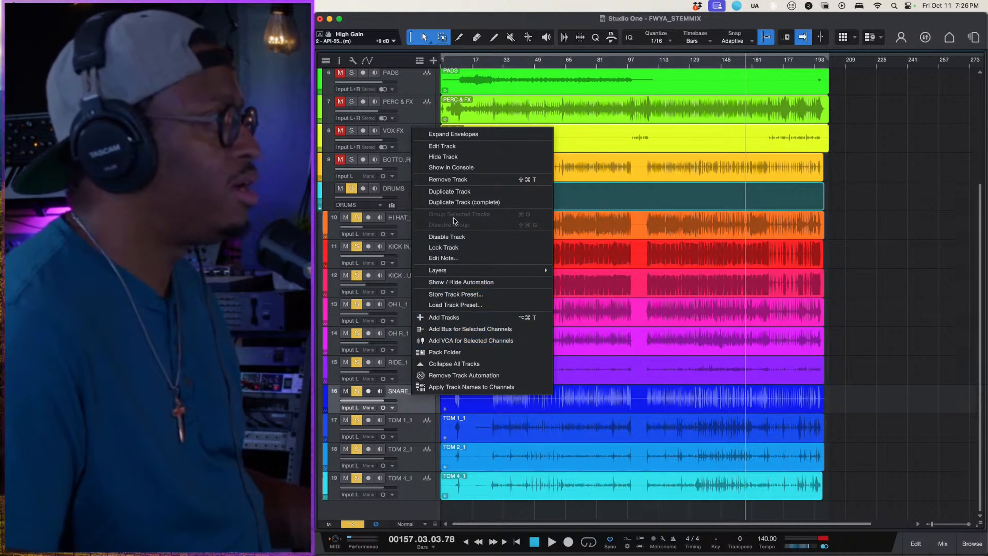
left_click(448, 200)
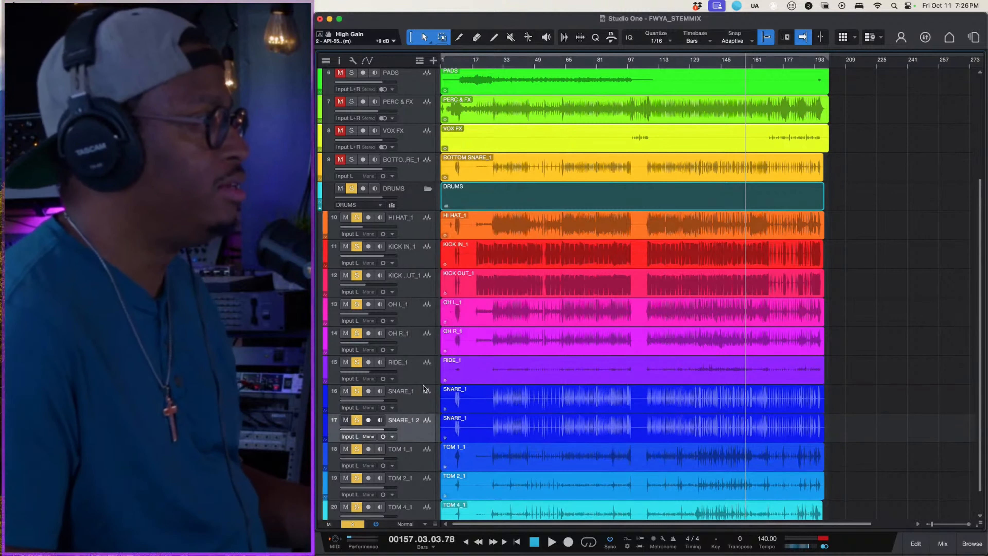
- Select the duplicated SNARE_1 2 track and show its channel in the mixer console
left_click(409, 433)
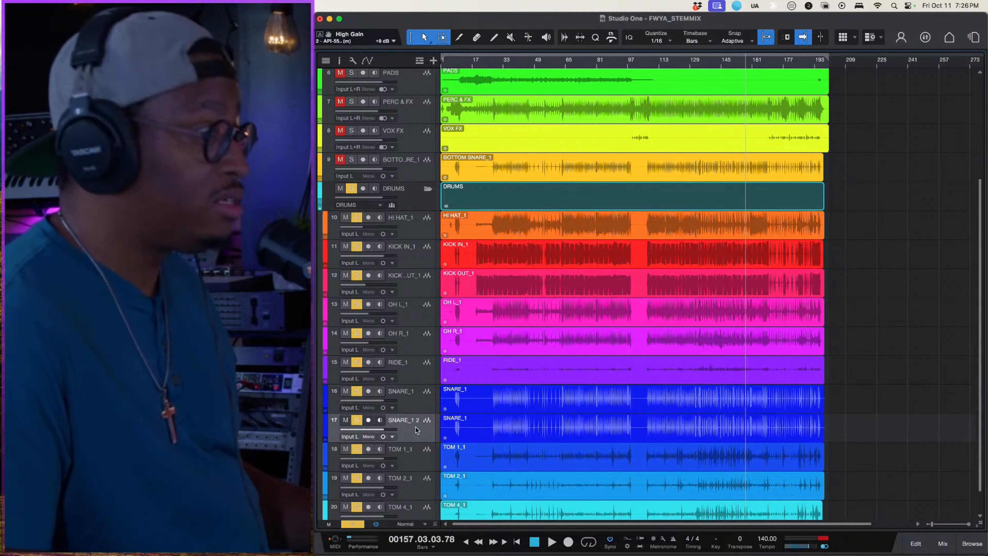
left_click(942, 542)
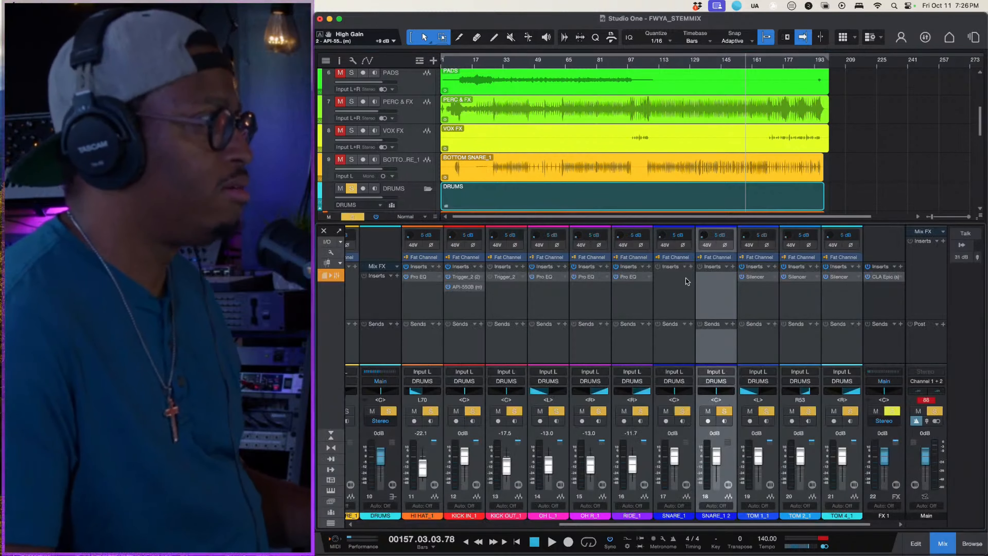
left_click(696, 276)
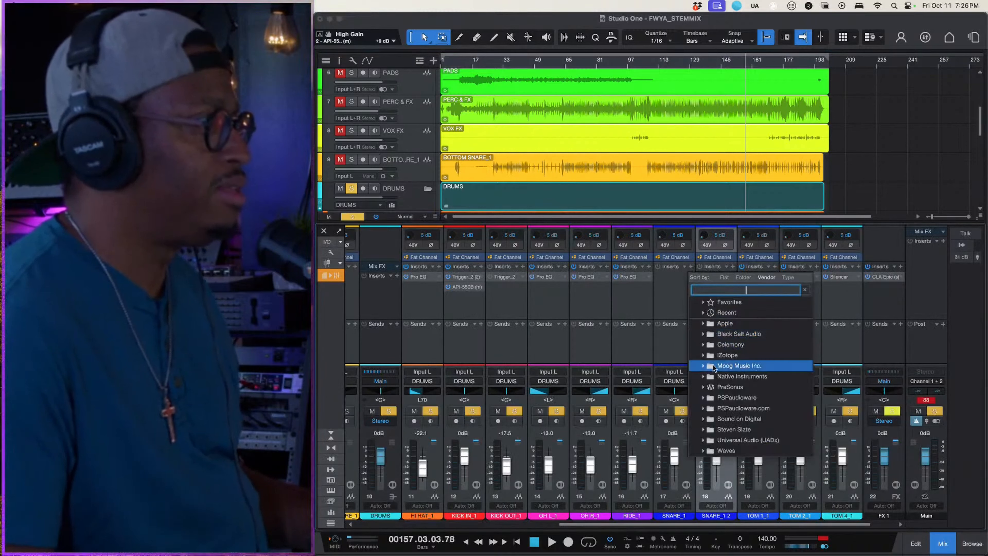
left_click(672, 300)
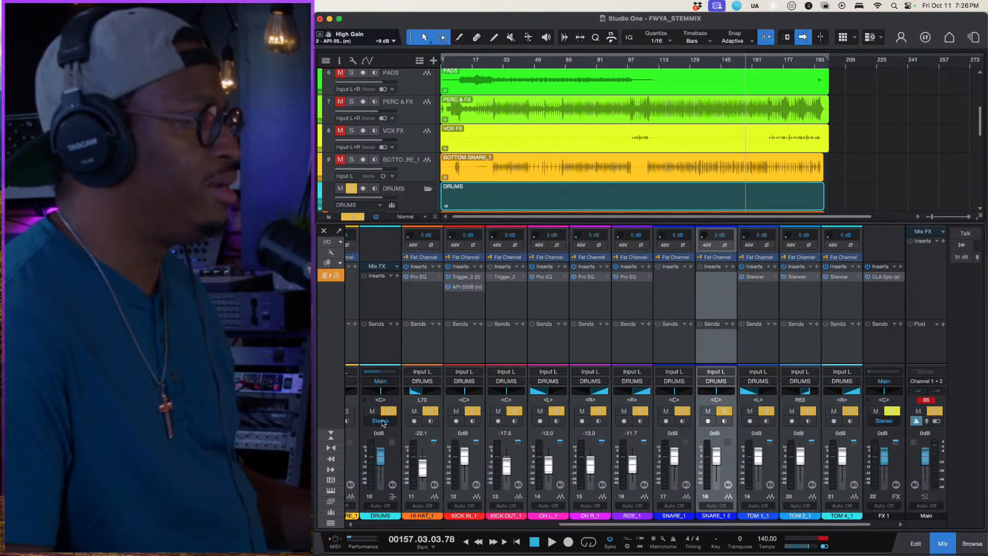
- Clear the DRUMS solo and play the full mix, comparing it with SNARE_1 2 muted and unmuted
left_click(389, 411)
key("space")
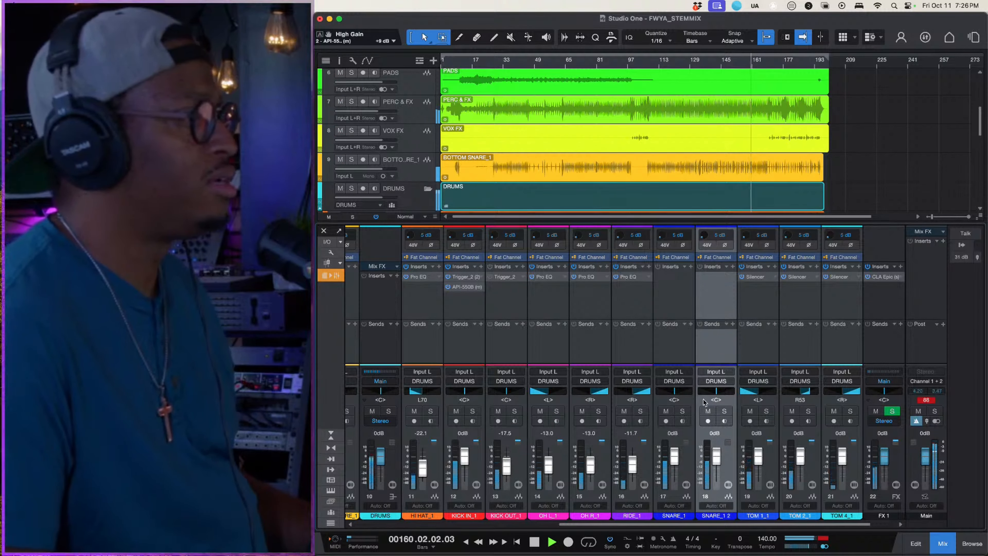
left_click(707, 410)
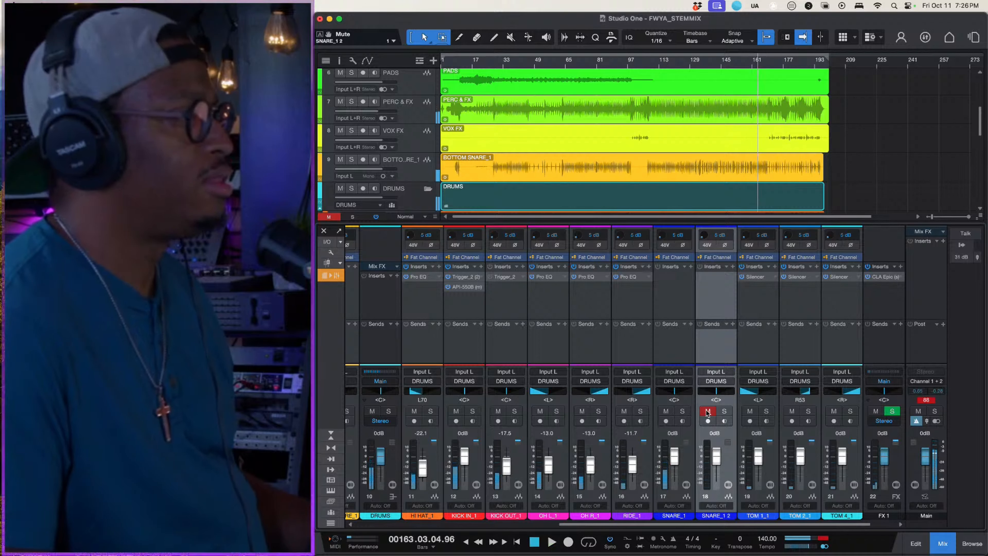
left_click(708, 410)
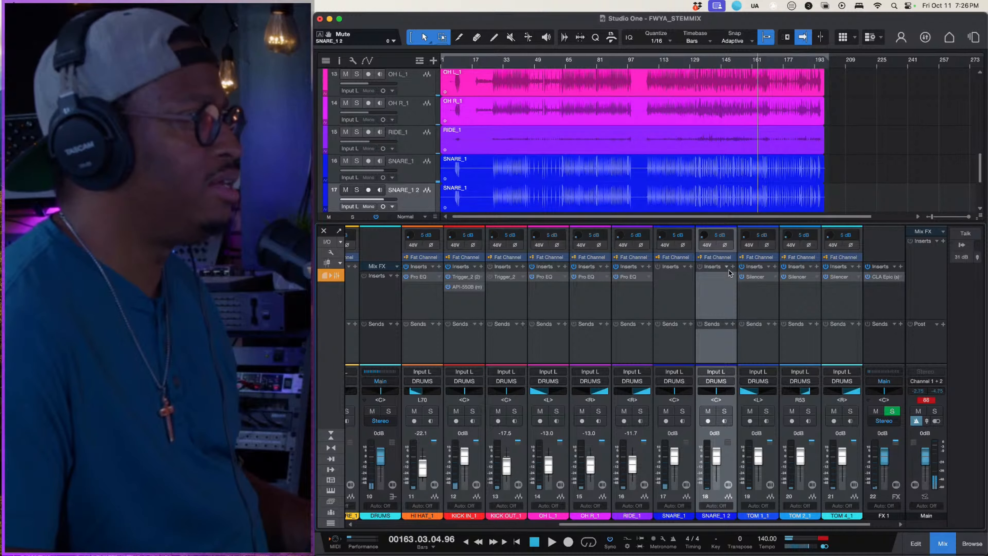
left_click(729, 269)
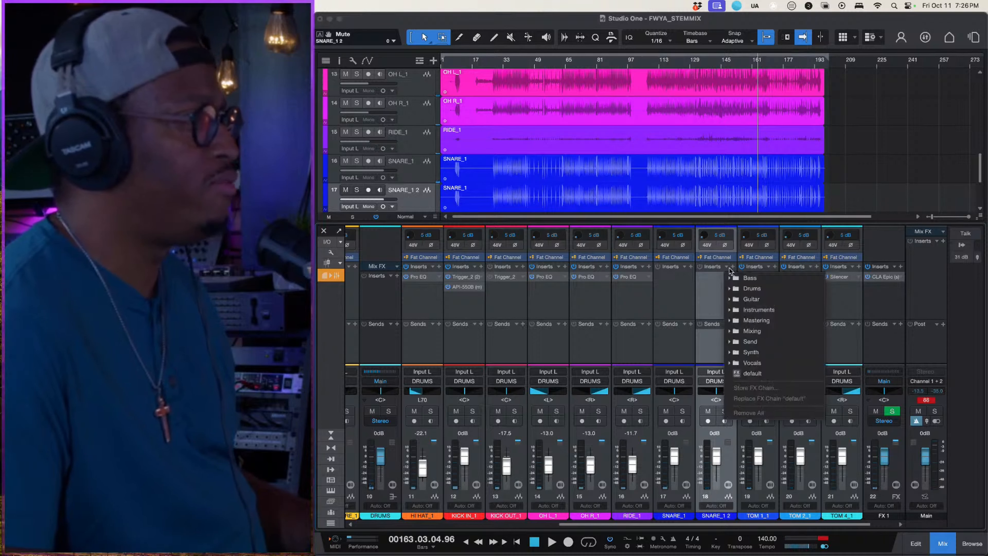
left_click(700, 280)
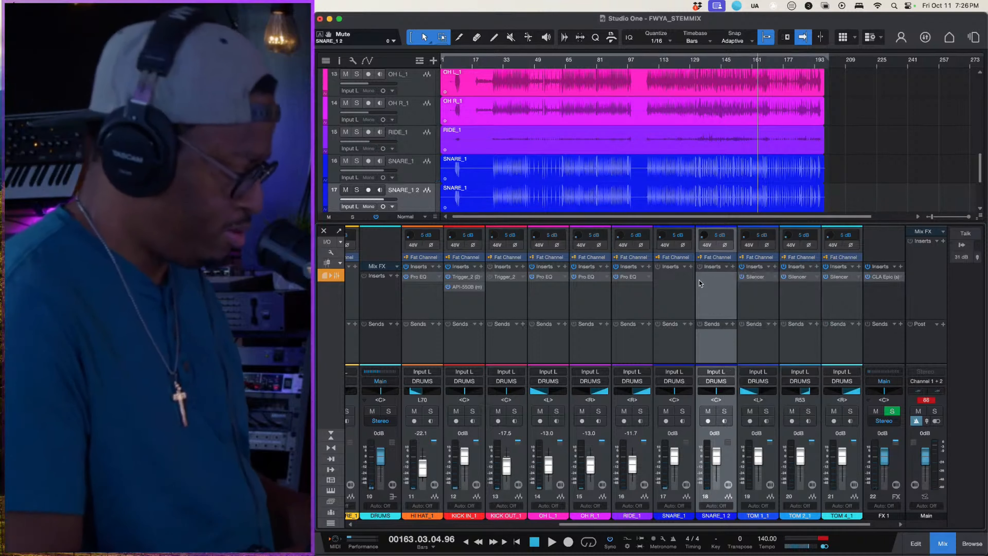
left_click(726, 266)
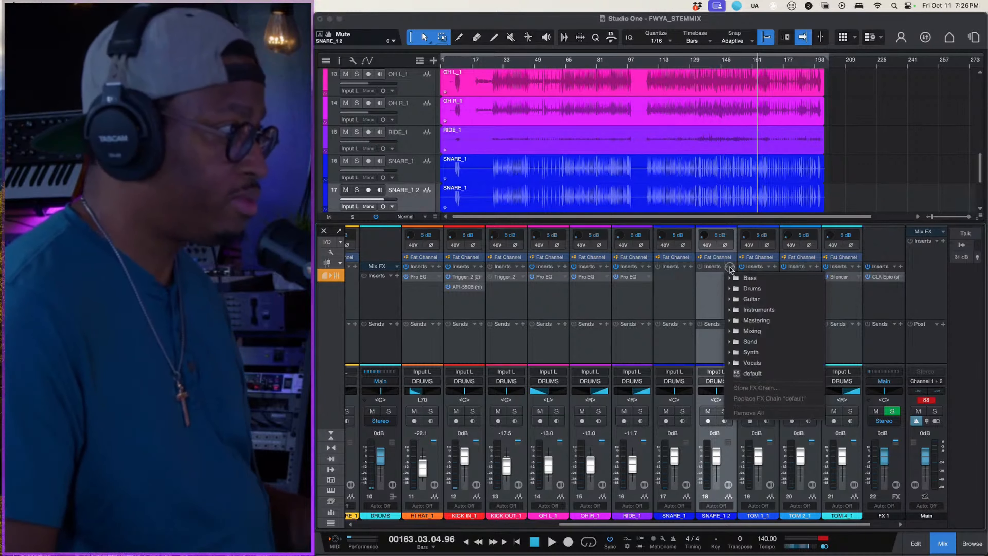
left_click(733, 267)
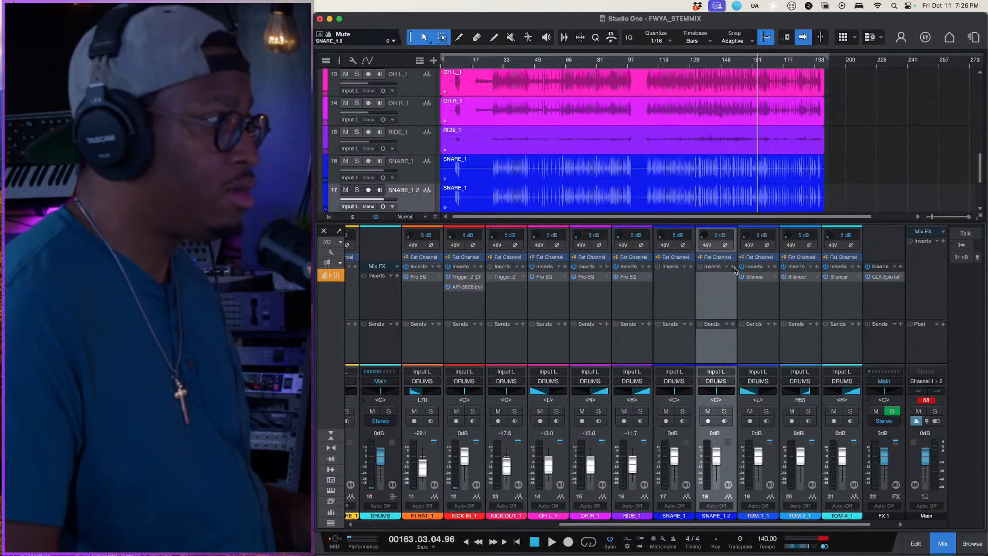
- Find the Trigger_2 plug-in and add it as an insert on SNARE_1 2
left_click(733, 266)
type("t")
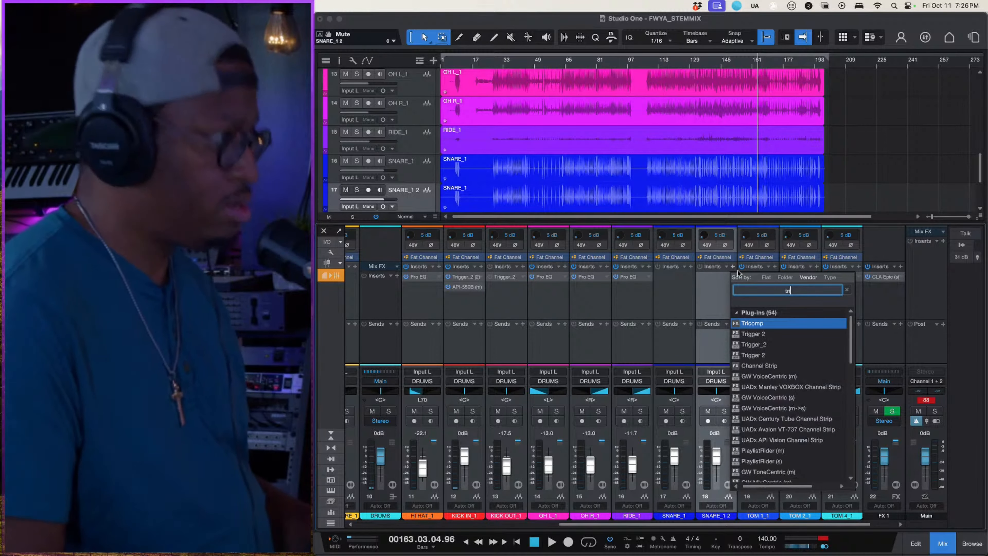
type("r")
left_click(757, 344)
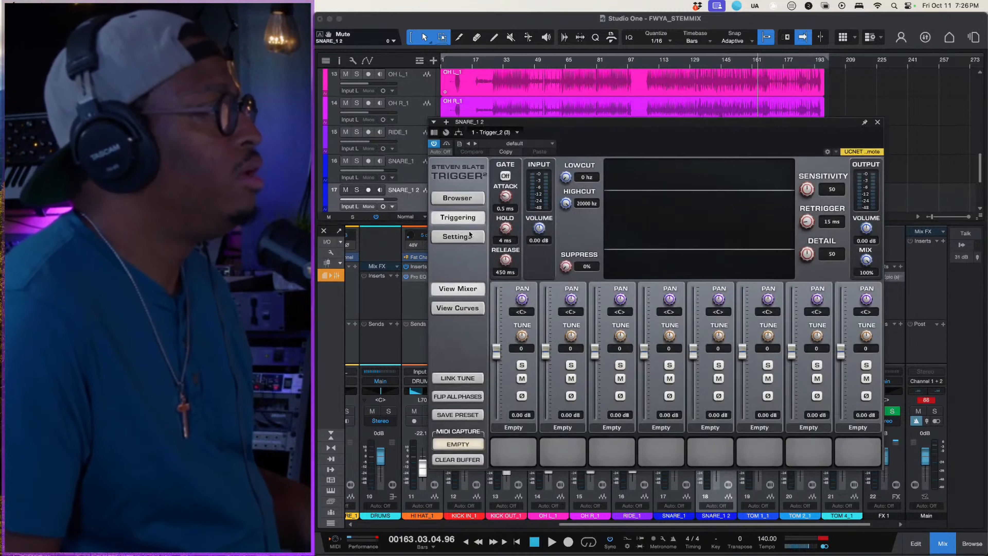
- Load The Popcorn Snare Wallet from Yosh Drum Warehouse Vol. 2 into Trigger_2's first slot and audition it with Audition enabled
left_click(465, 196)
left_click(494, 217)
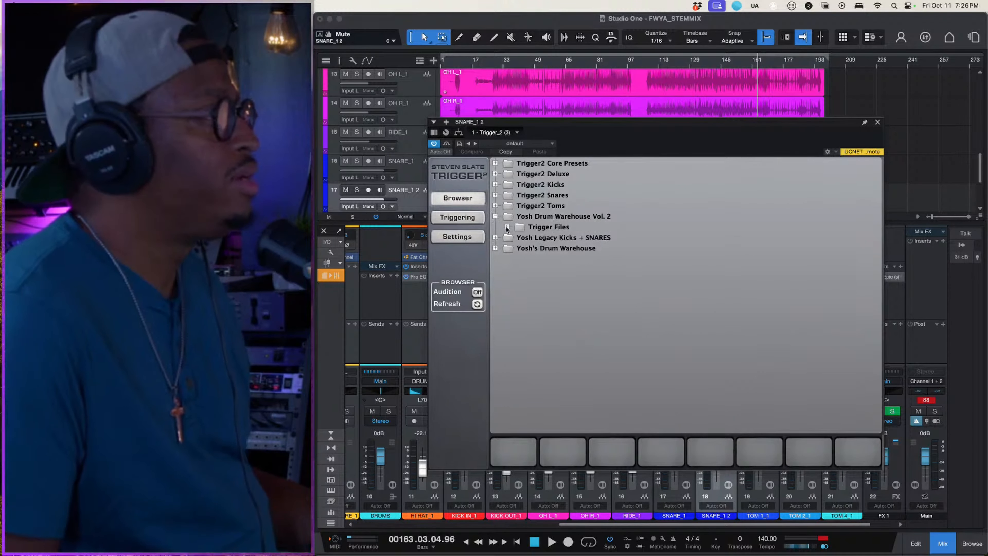
left_click(507, 227)
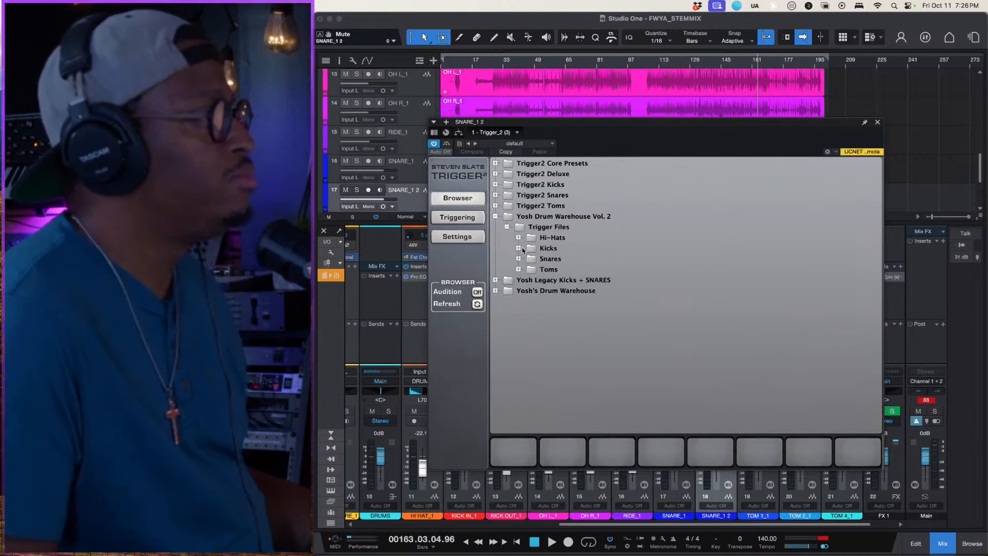
left_click(519, 258)
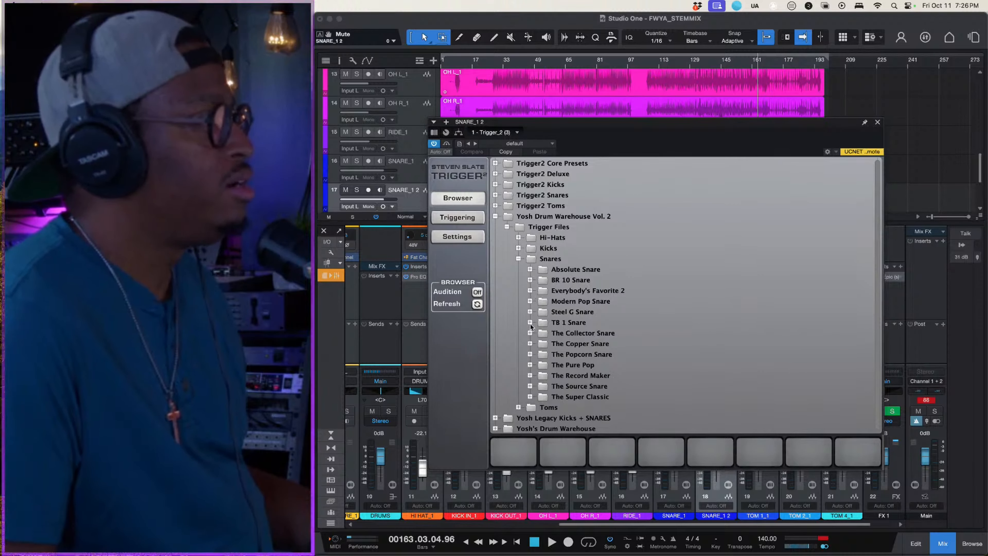
left_click(530, 354)
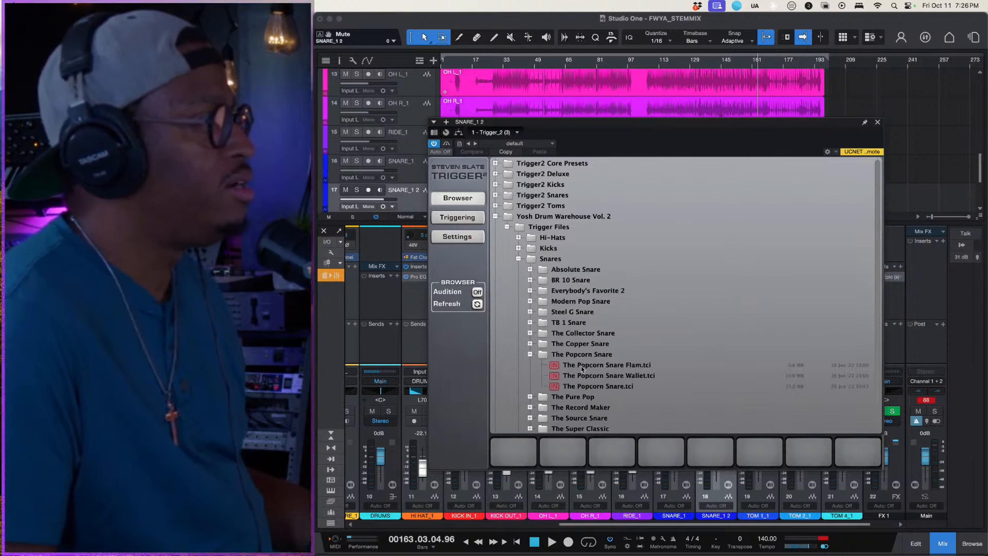
left_click(584, 376)
left_click_drag(557, 377, 503, 459)
left_click(477, 292)
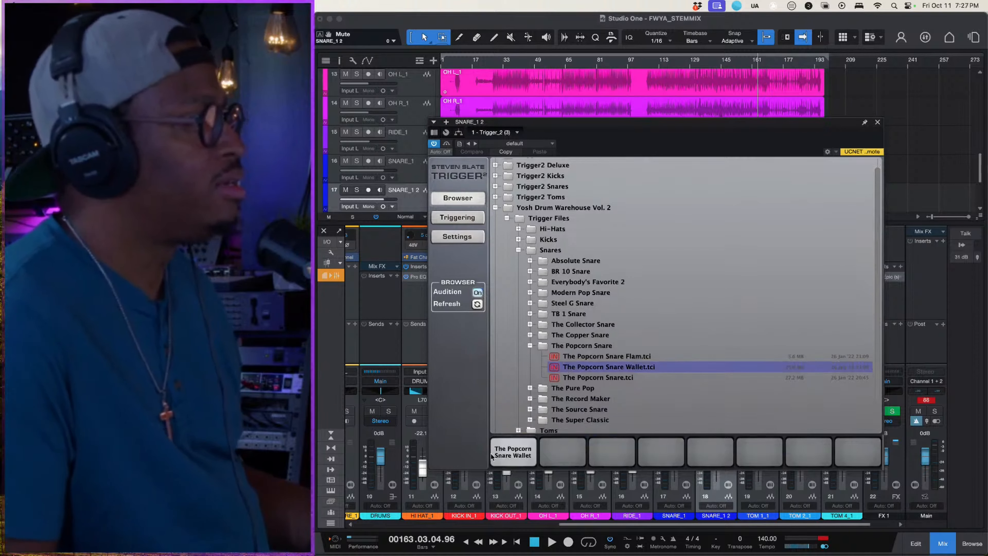
left_click(502, 460)
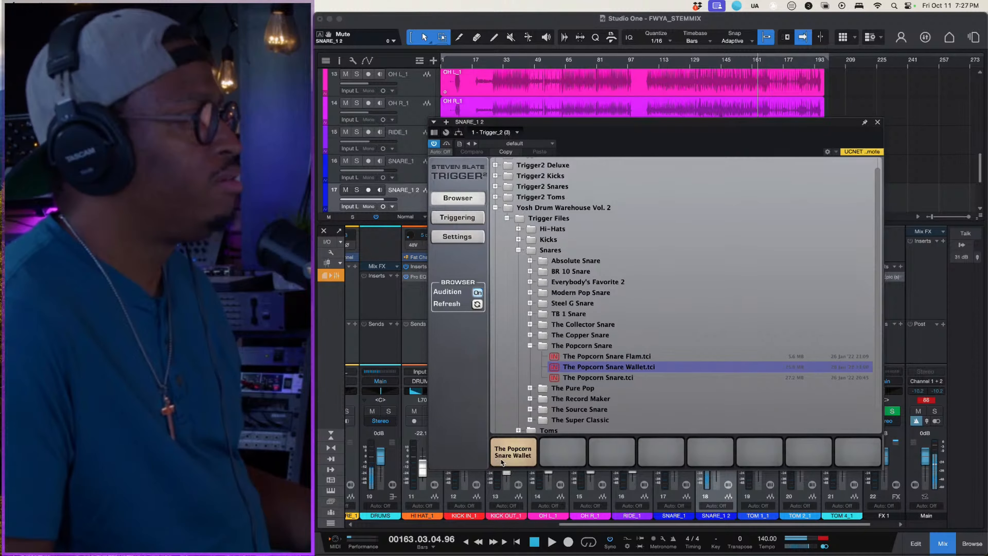
- Play the mix with Trigger_2's triggering view shown and solo the DRUMS folder
left_click(458, 218)
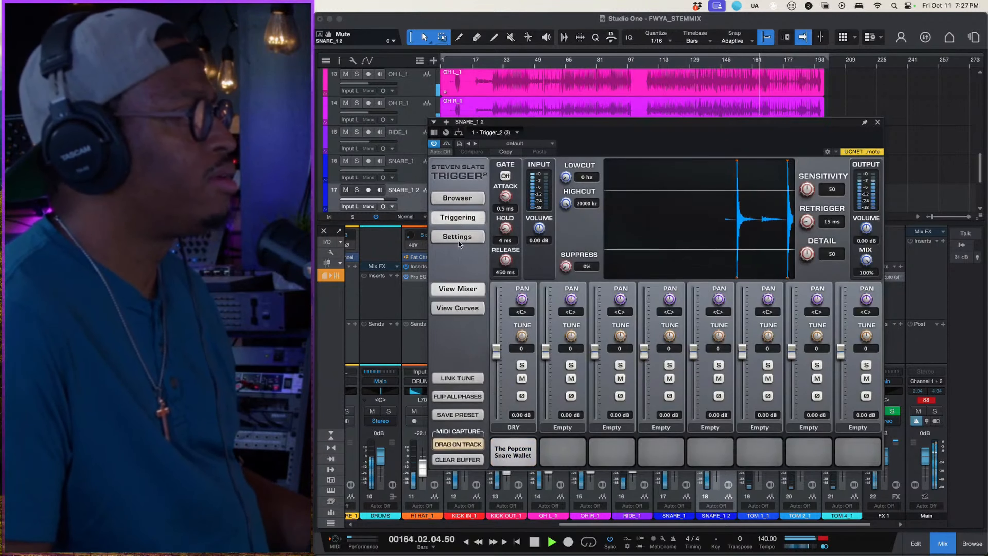
scroll(373, 145, "up", 3)
scroll(372, 145, "up", 3)
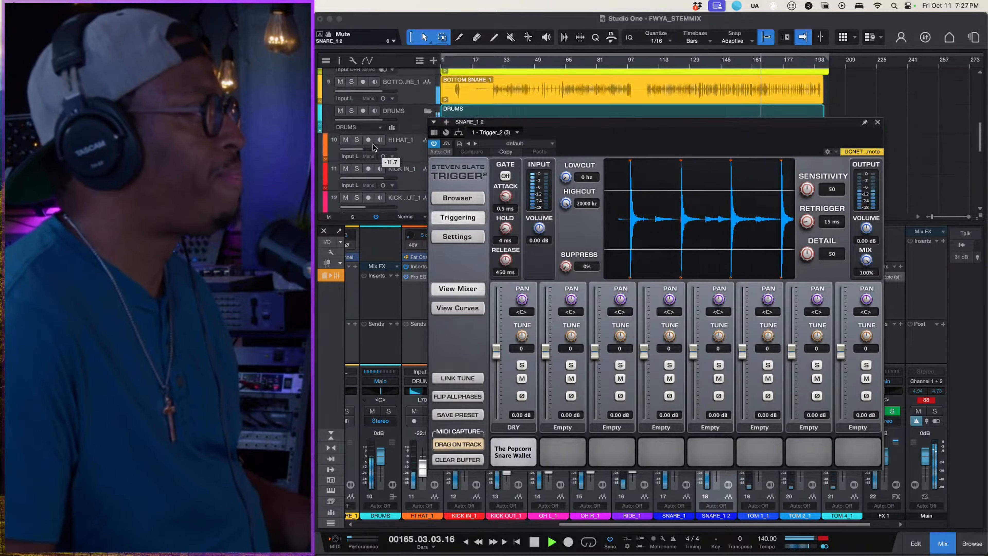
left_click(351, 114)
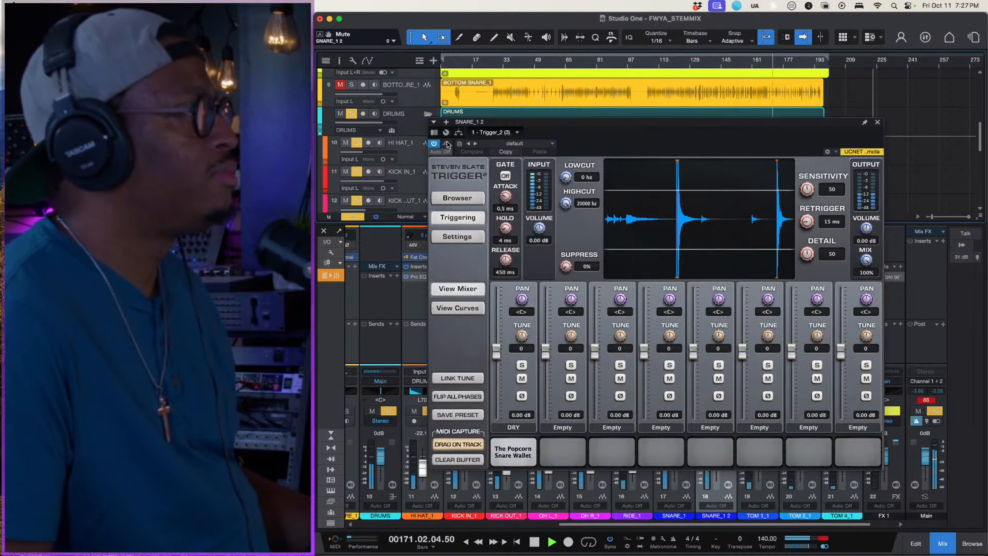
- Compare the drums with SNARE_1 2 muted and unmuted, and raise Trigger_2's first sample slot to 2.20 dB
scroll(394, 163, "down", 5)
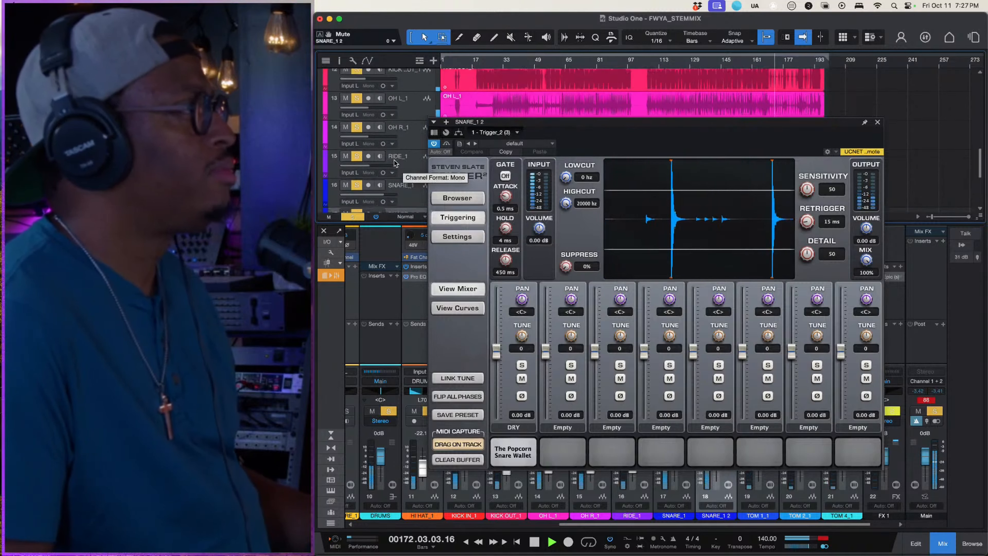
left_click(347, 141)
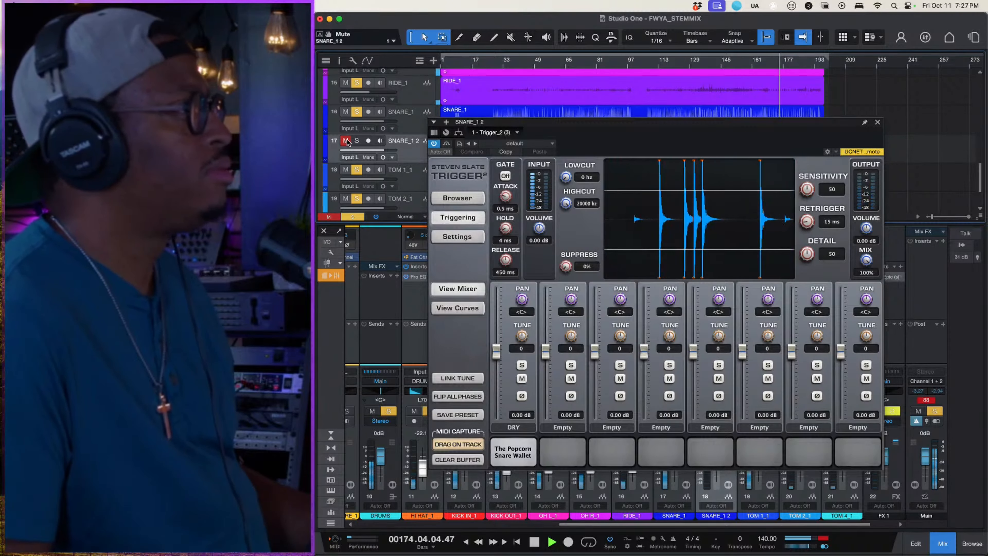
left_click(346, 141)
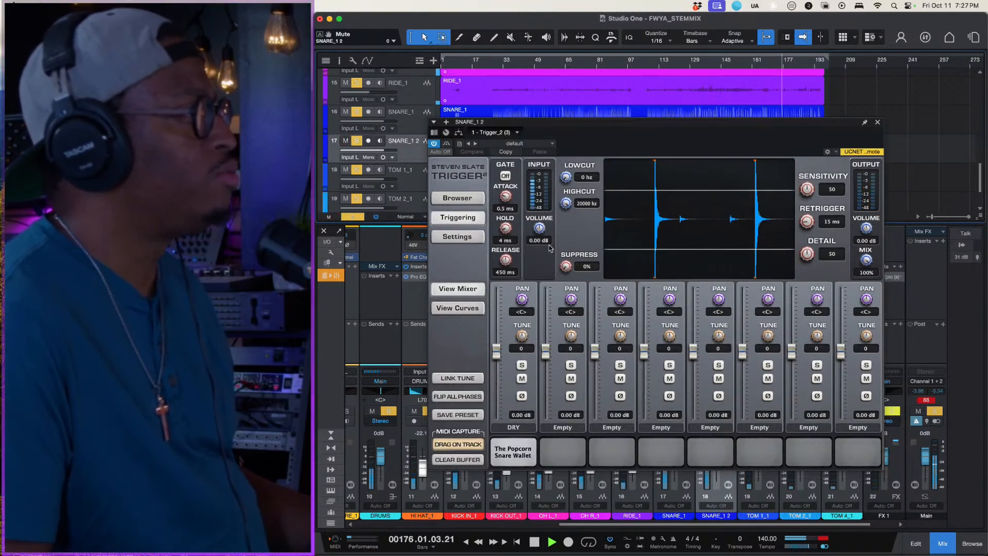
left_click_drag(496, 352, 497, 345)
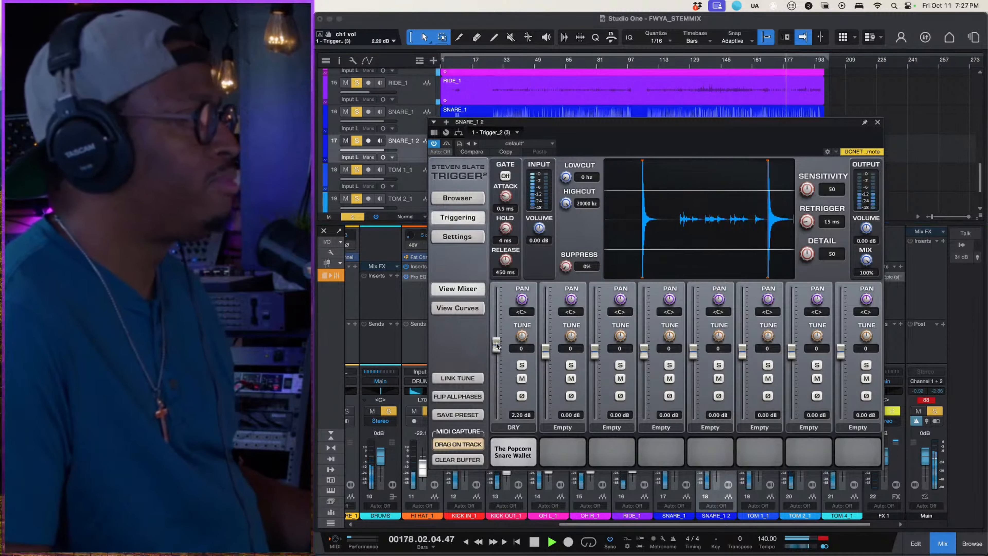
key("space")
- Load Bret Snr 1_01-4.wav from Yosh's Drum Warehouse legacy snares into Trigger_2's second slot and audition it
left_click(458, 199)
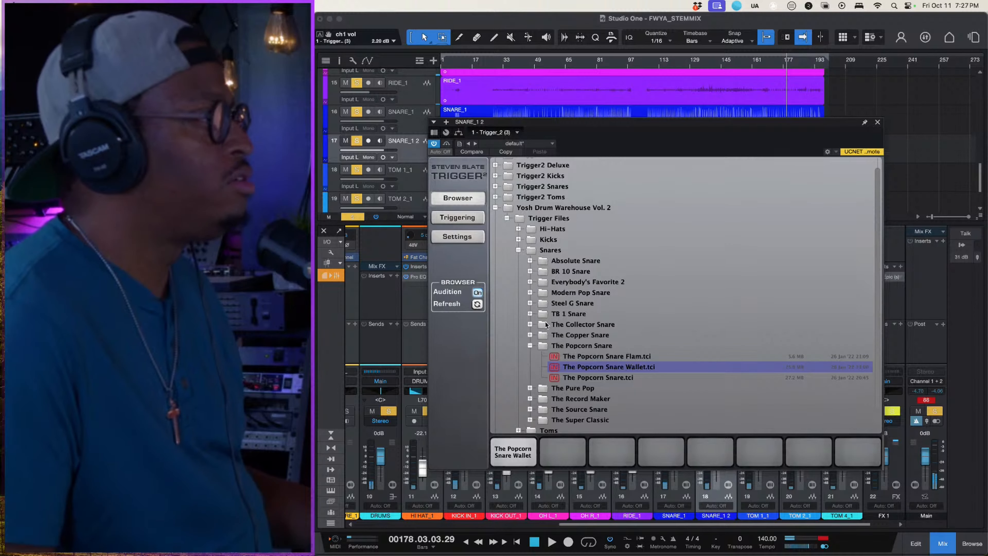
scroll(524, 366, "down", 2)
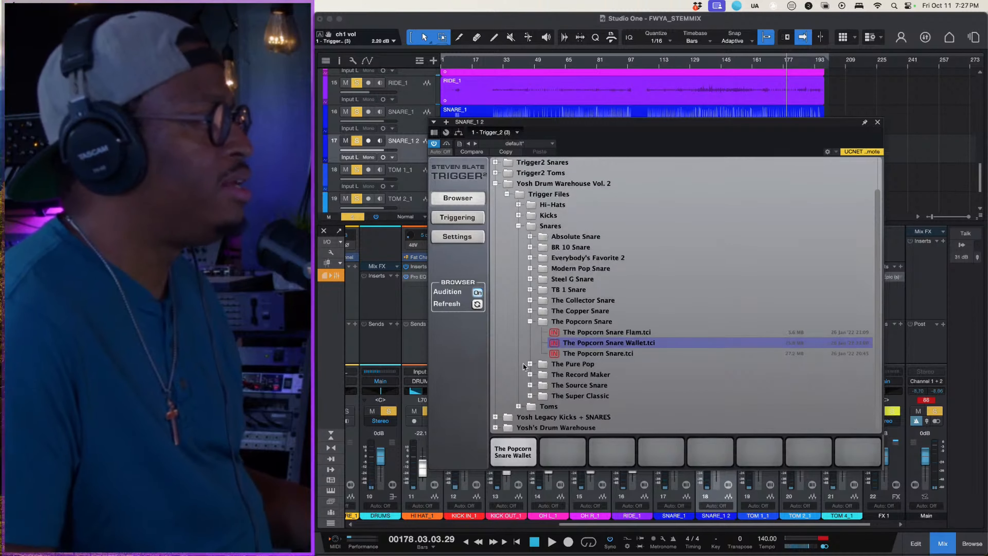
left_click(496, 427)
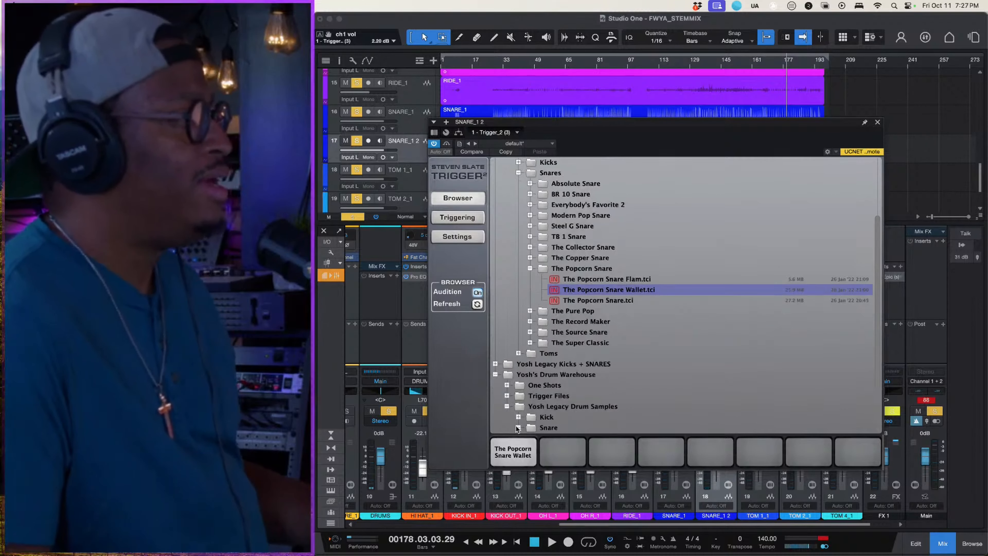
scroll(516, 428, "down", 4)
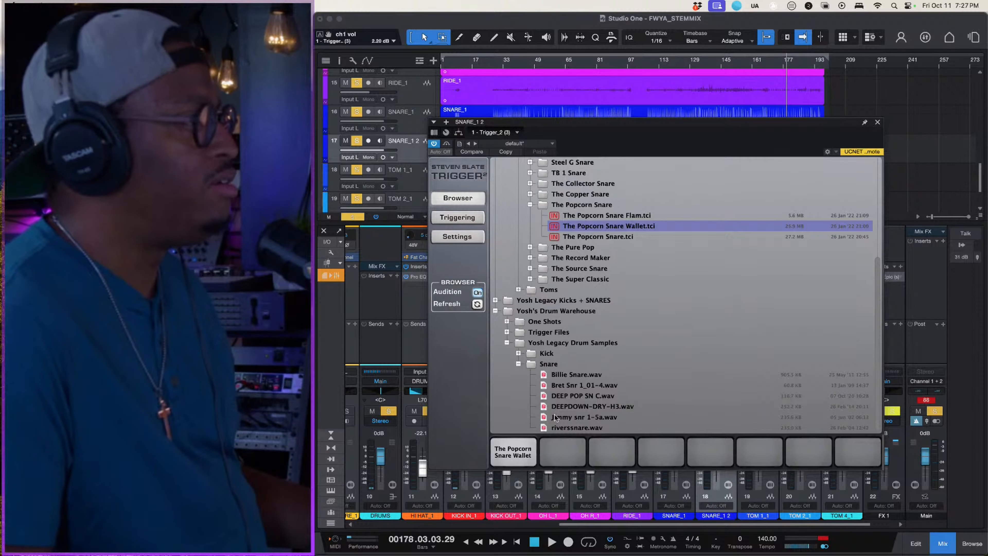
left_click(562, 388)
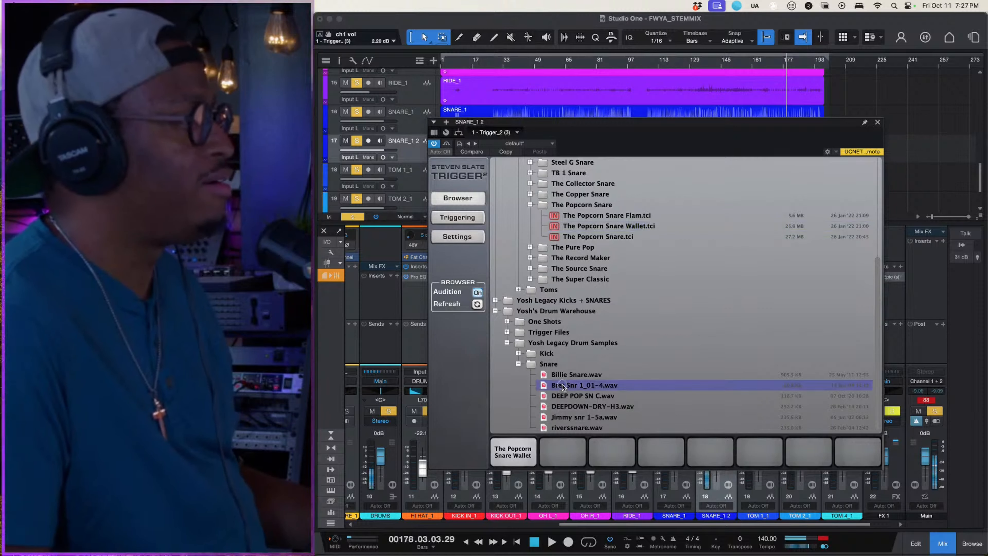
left_click_drag(562, 387, 568, 455)
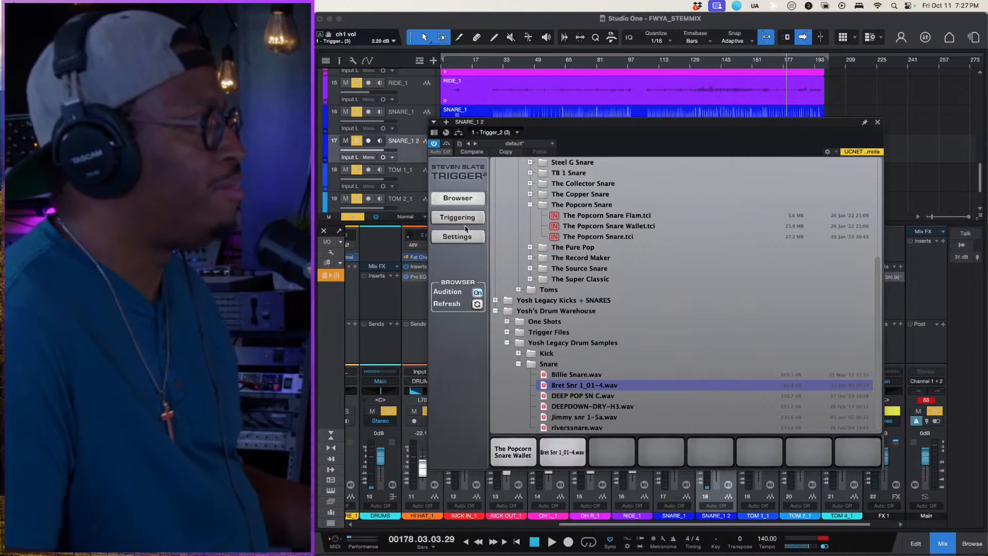
left_click(464, 218)
left_click(571, 464)
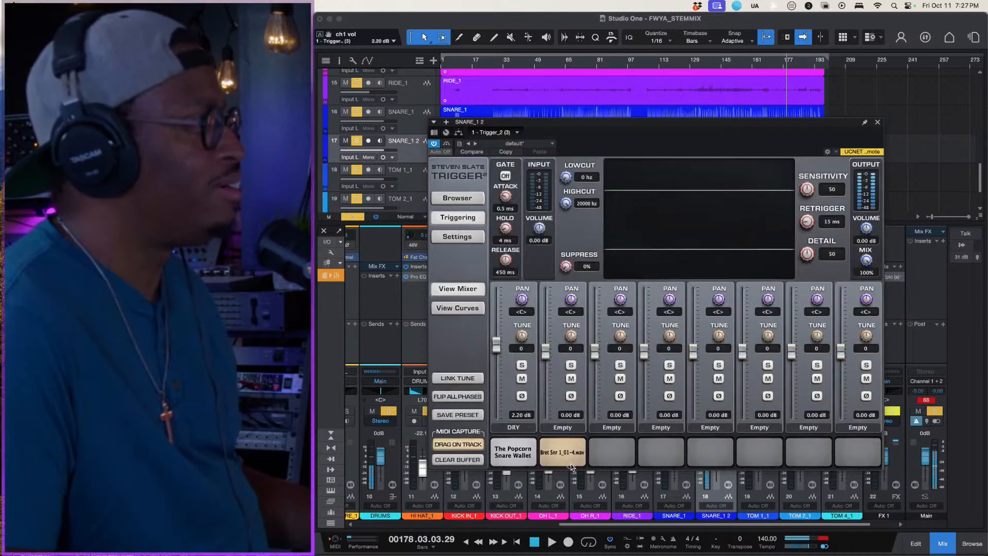
- Close the Trigger_2 window and play the soloed drums from around bar 145
left_click(877, 122)
key("space")
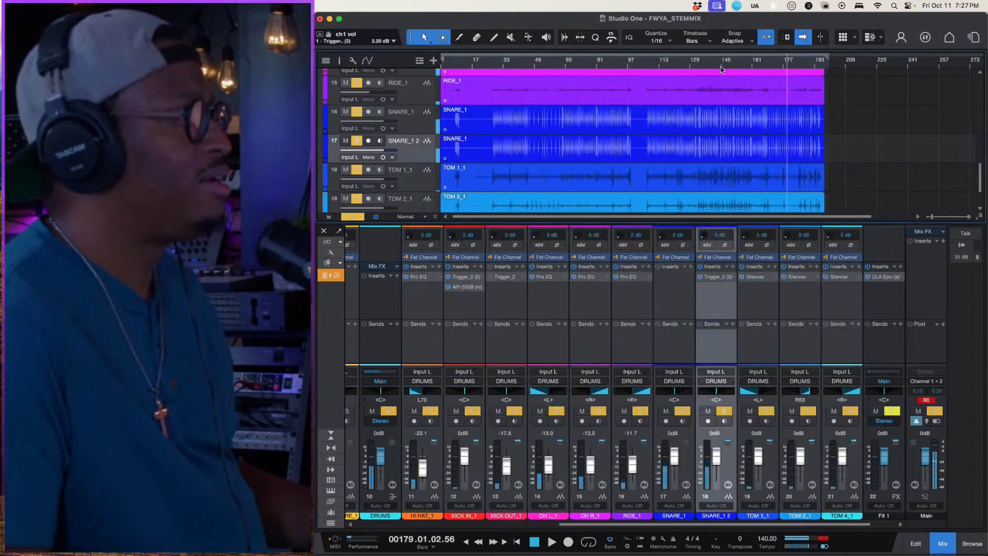
left_click(721, 62)
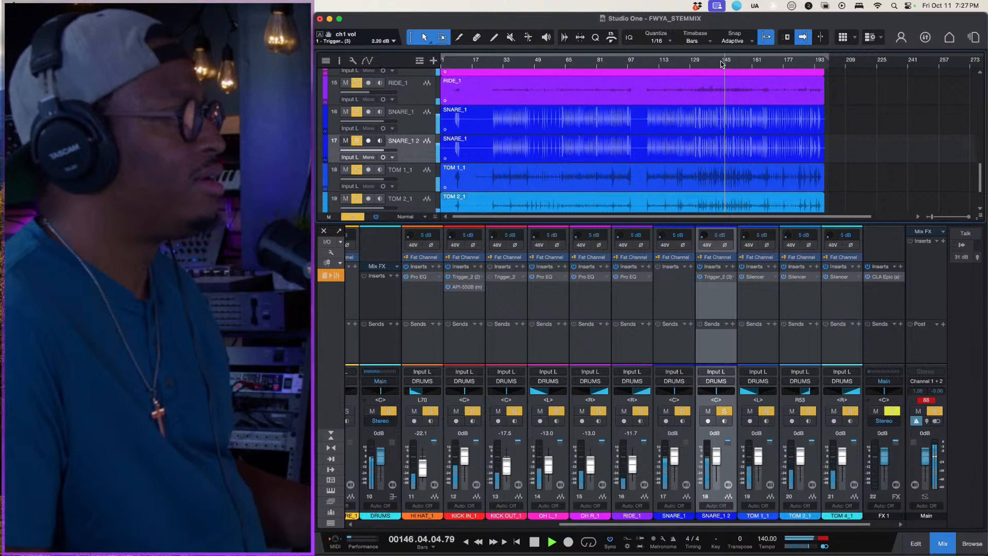
- Lower the SNARE_1 2 fader to -0.4 dB and Trigger_2's second sample slot to -2.07 dB during playback, and stop playback
left_click_drag(715, 457, 715, 458)
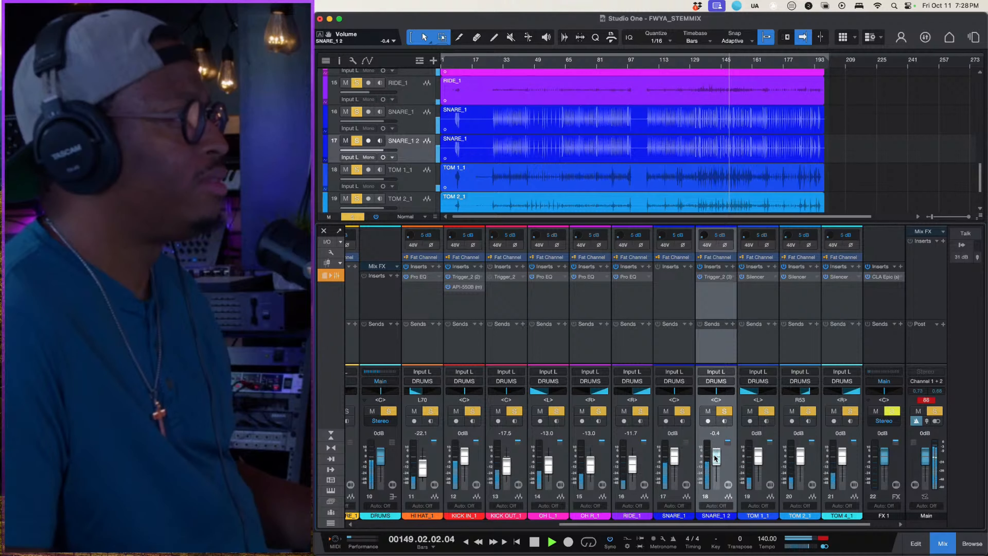
left_click(719, 277)
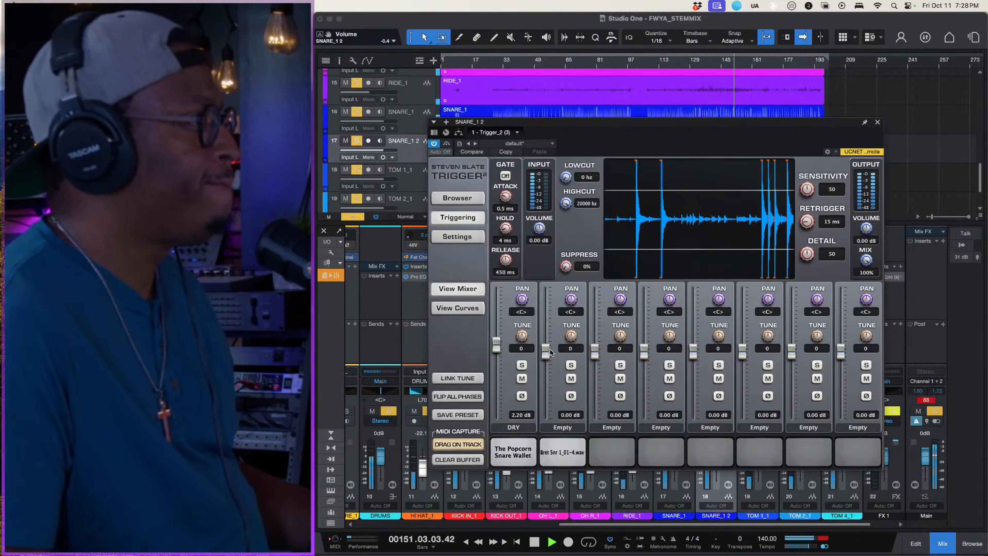
left_click_drag(550, 352, 547, 359)
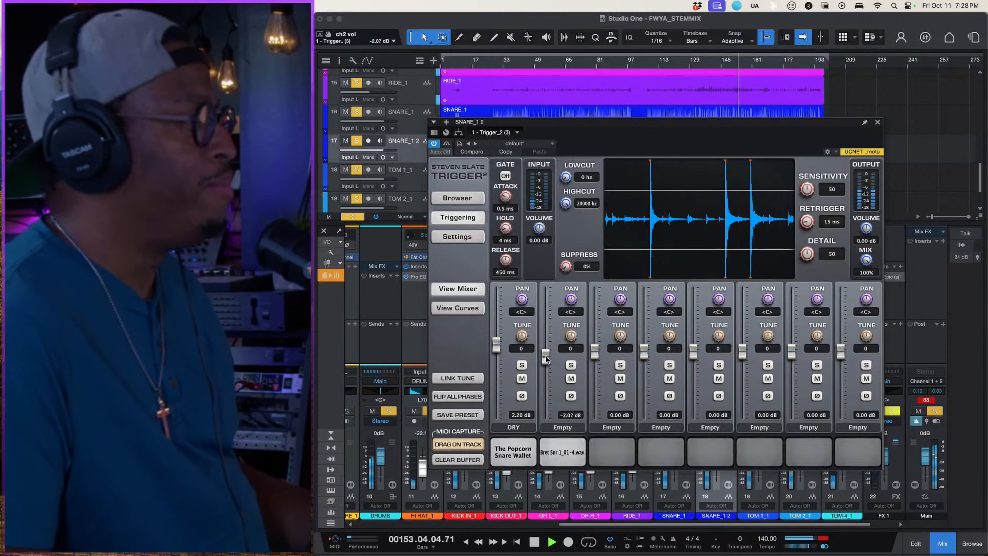
key("space")
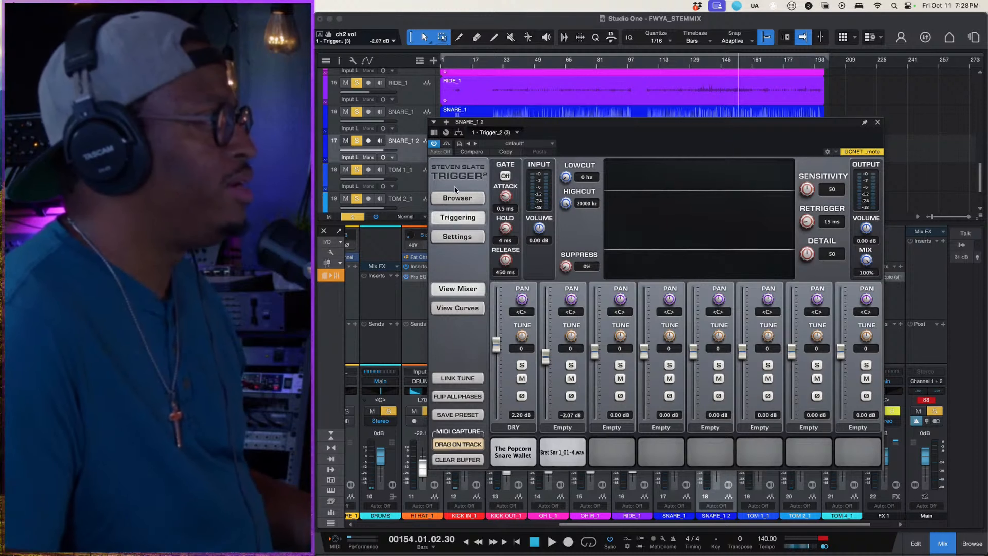
- Audition BR 10 and Everybody's Favorite 2 snares from Yosh Drum Warehouse Vol. 2, and load Everybody's Favorite 2 With Rim into Trigger_2's third slot
left_click(456, 197)
left_click(529, 355)
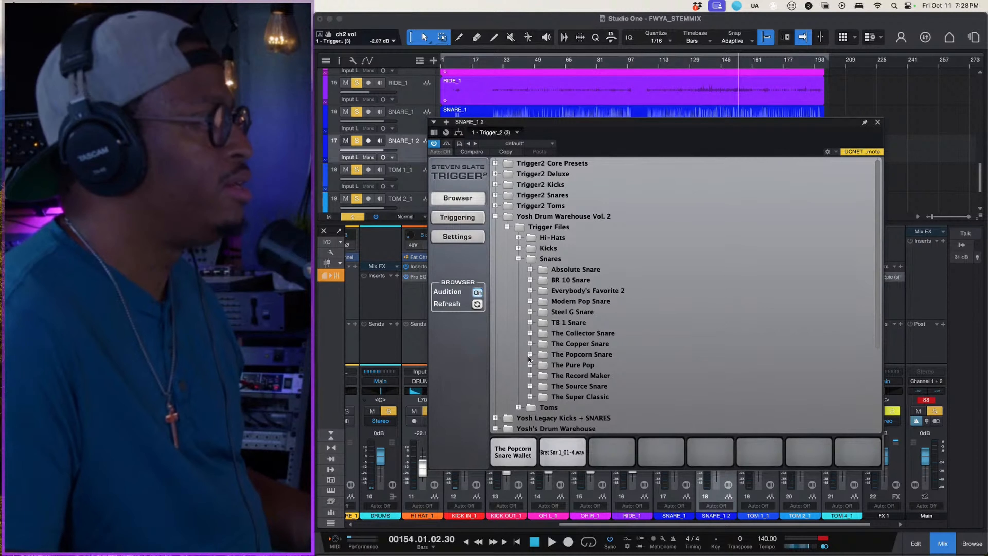
left_click(530, 280)
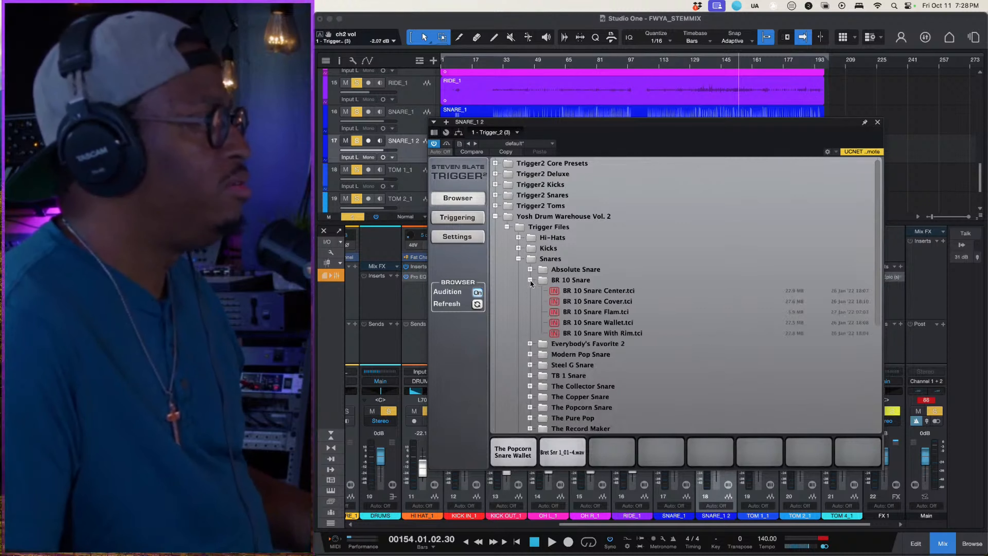
left_click(588, 323)
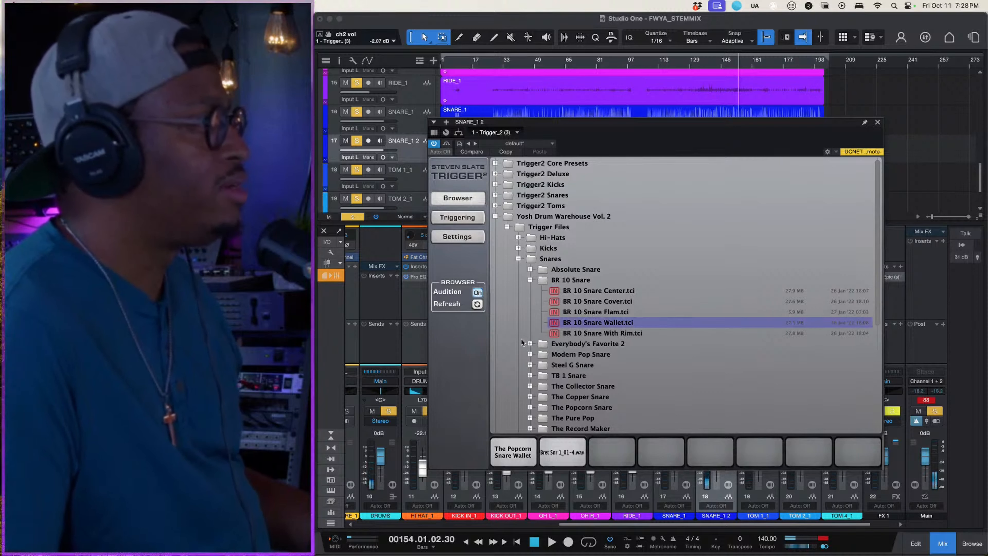
left_click(530, 343)
left_click(578, 376)
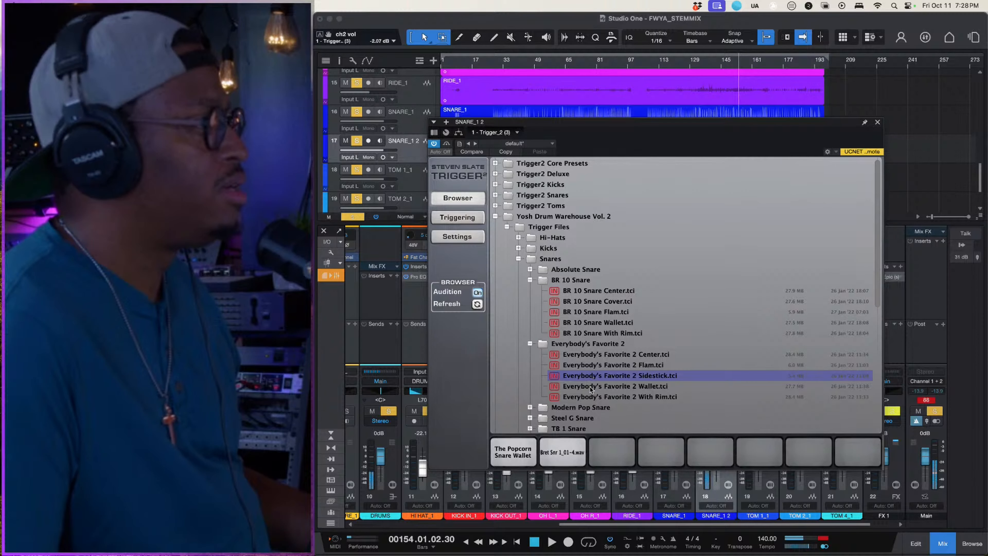
left_click(590, 386)
left_click(587, 397)
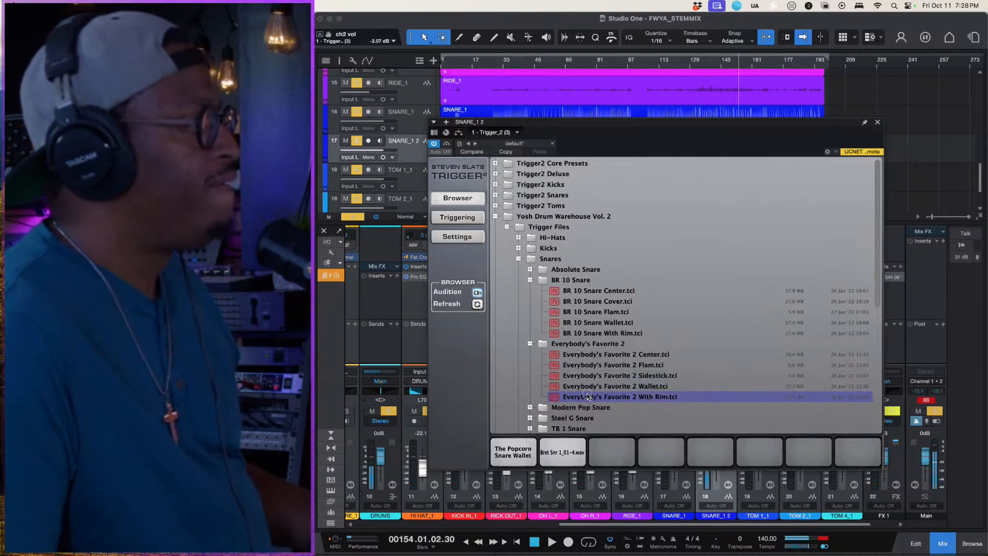
left_click_drag(588, 396, 612, 452)
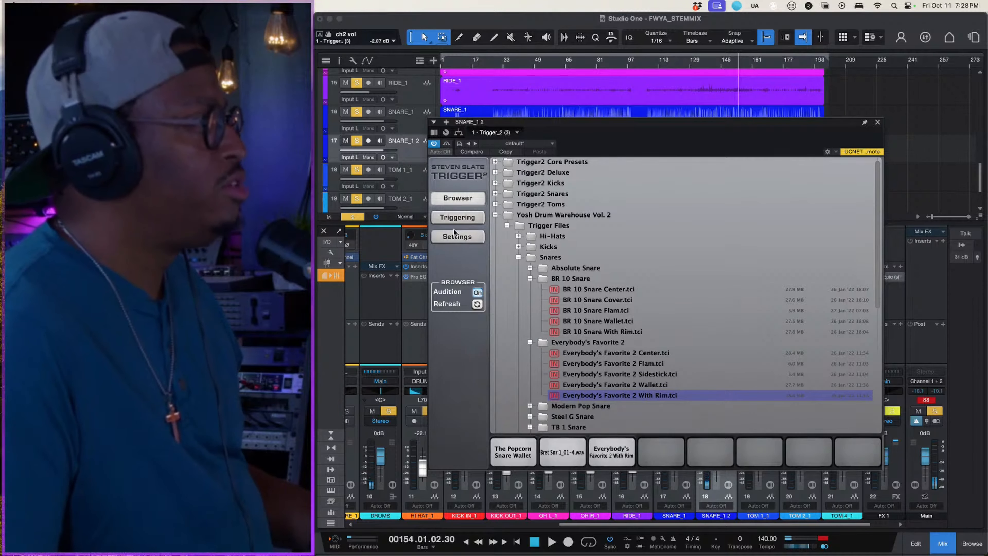
- Show Trigger_2's triggering view and audition the Everybody's Favorite 2 With Rim slot set to WITH OH
left_click(457, 218)
left_click(611, 427)
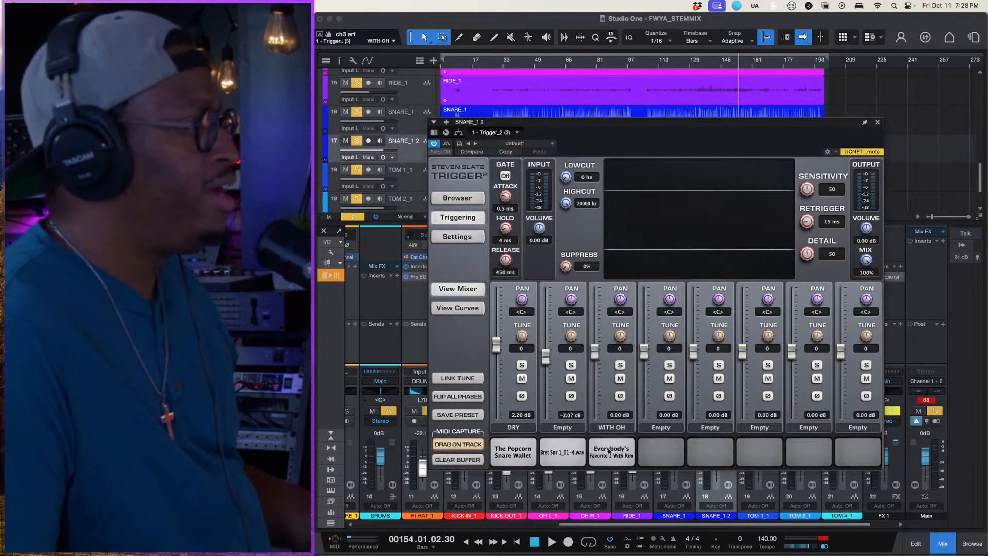
left_click(609, 452)
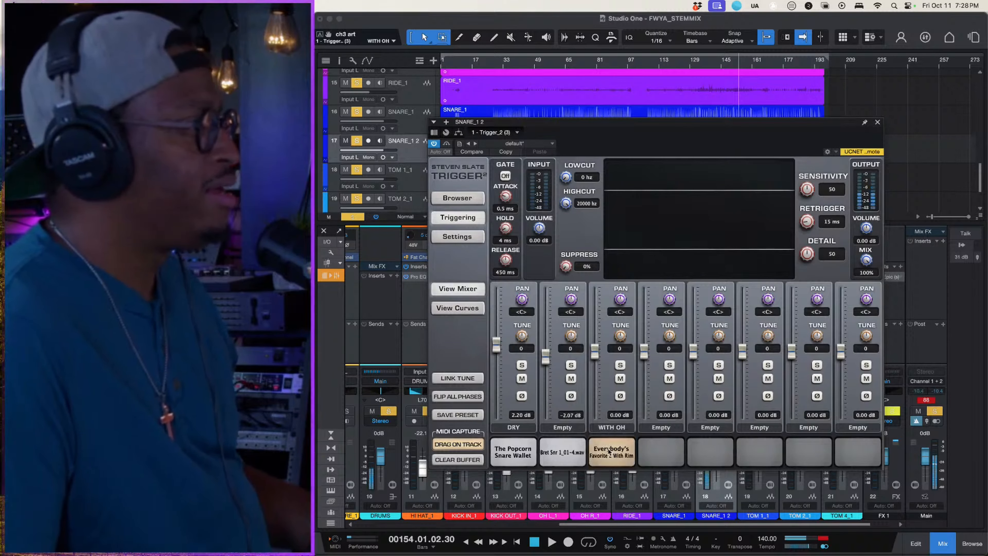
- Compare the WITH OH, WITH ROOM and DRY articulations of The Popcorn Snare Wallet slot, and set it to WITH OH
left_click(515, 428)
left_click(515, 443)
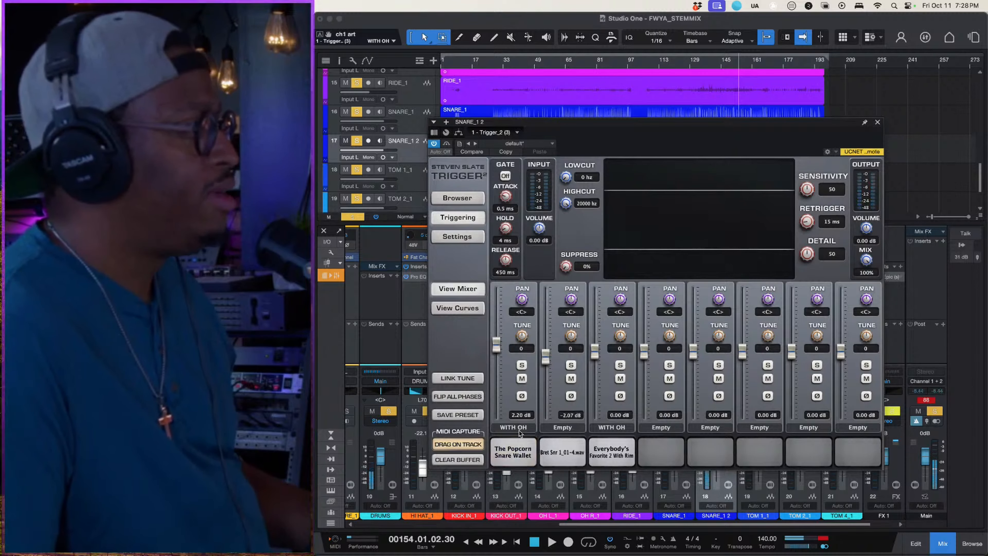
left_click(520, 431)
left_click(515, 451)
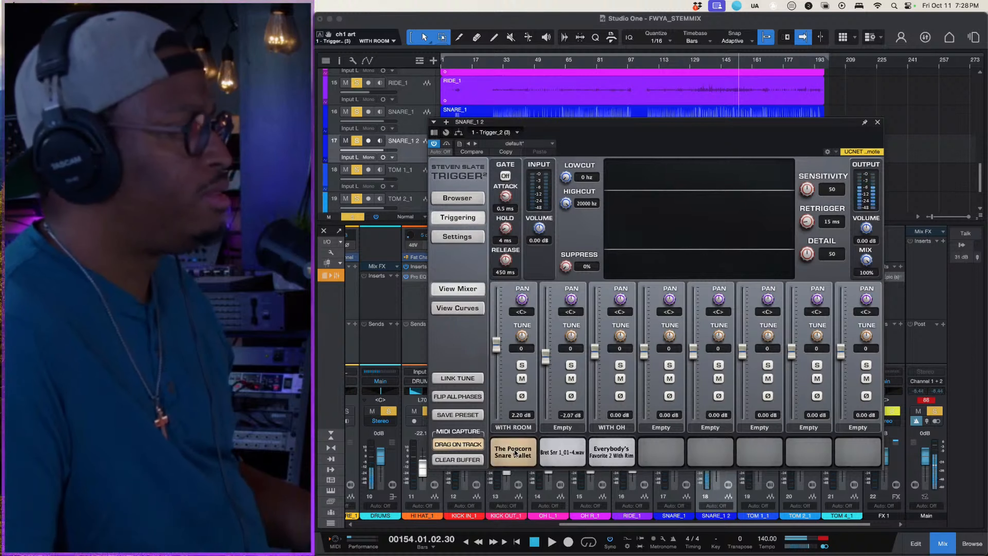
left_click(518, 427)
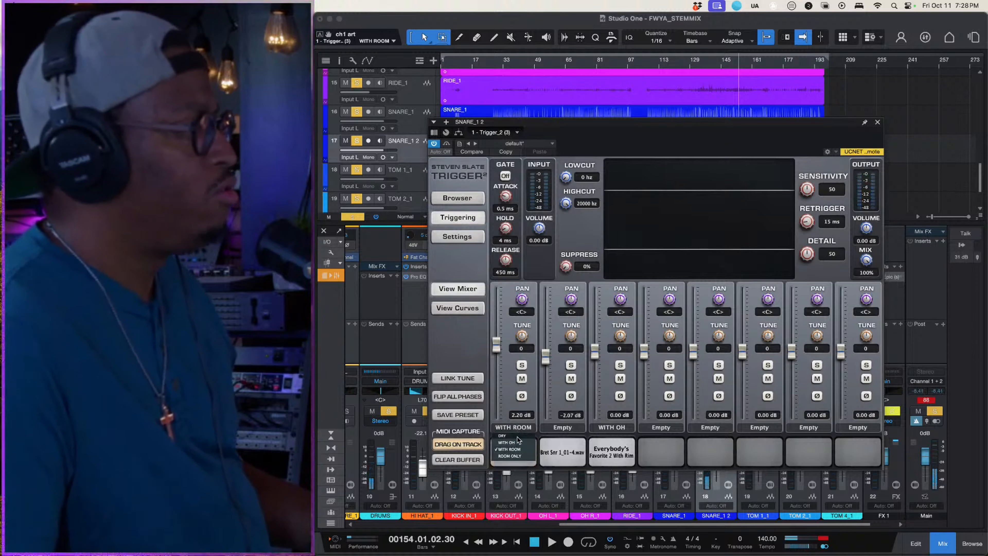
left_click(516, 435)
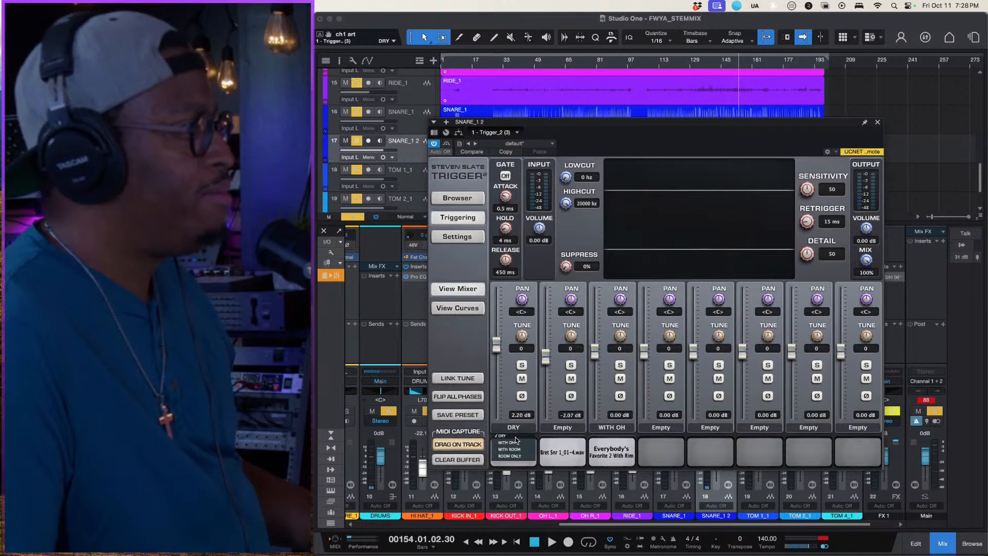
left_click(515, 443)
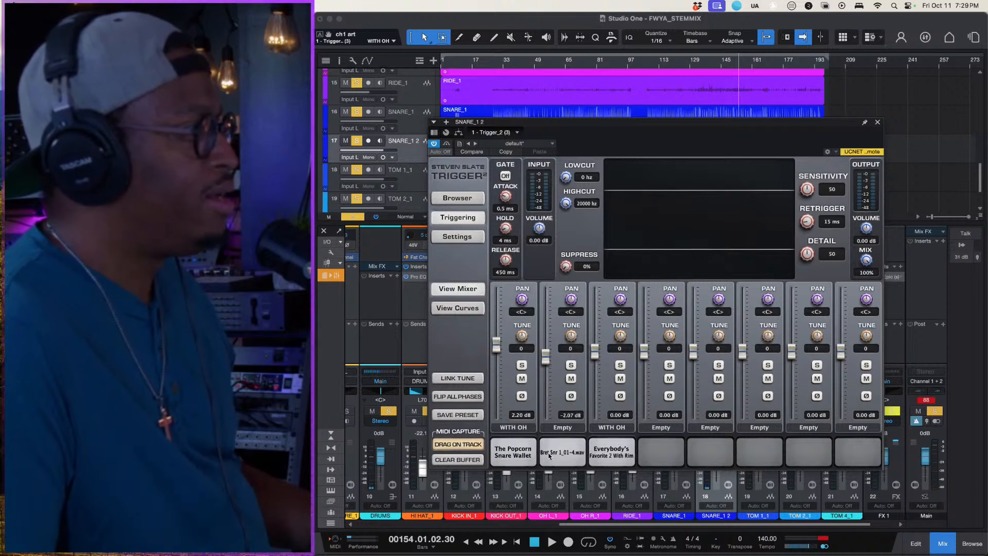
- Set the Everybody's Favorite 2 With Rim slot to ROOM ONLY and raise its volume to 4.36 dB
left_click(616, 428)
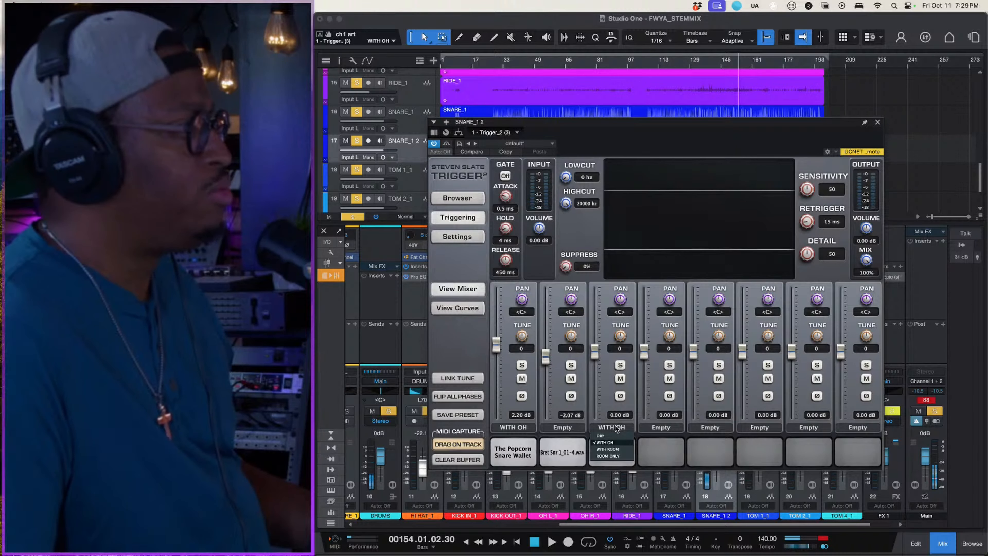
left_click(614, 456)
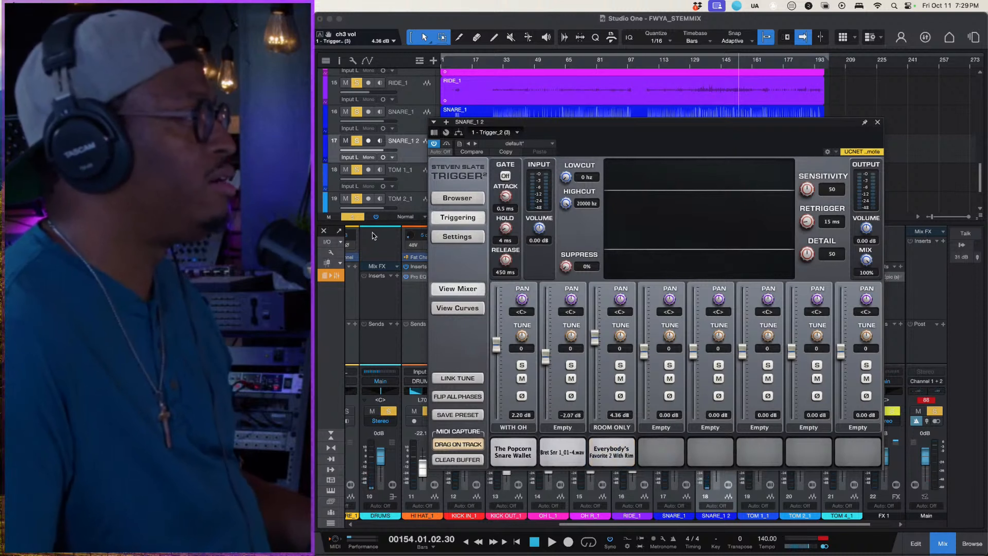
- Clear the drum solos, play SNARE_1 2 soloed on its own, and restore the drum solos
left_click(354, 215)
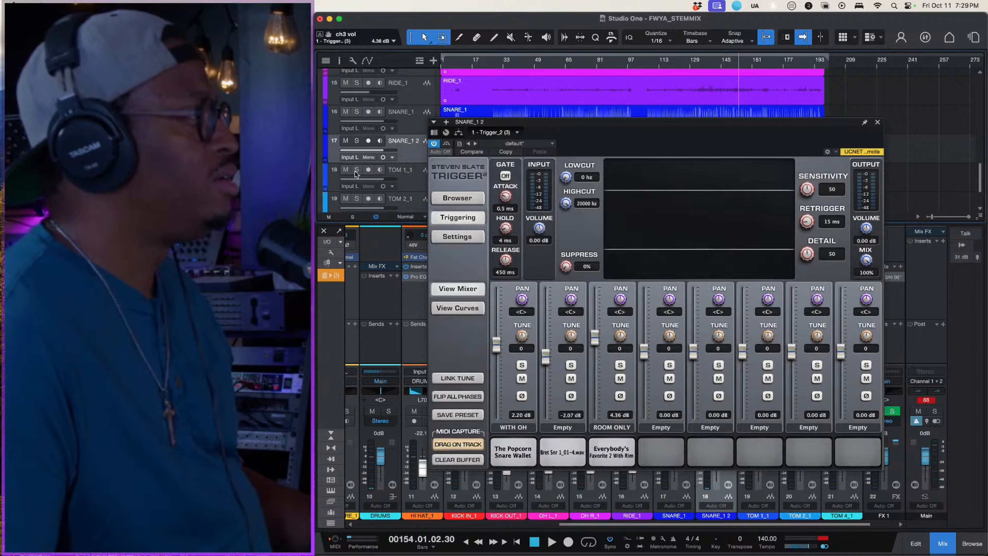
left_click(355, 141)
key("space")
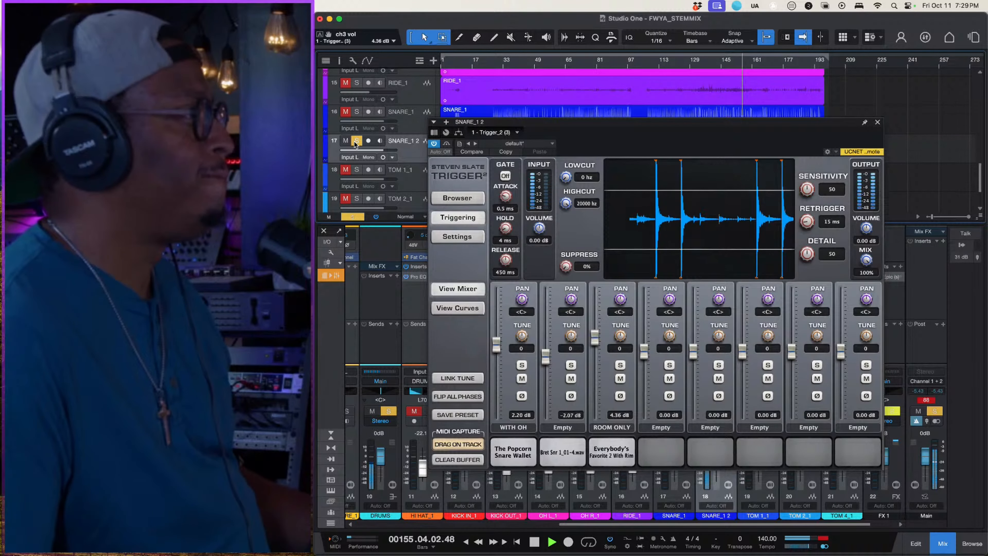
left_click(356, 141)
left_click(354, 216)
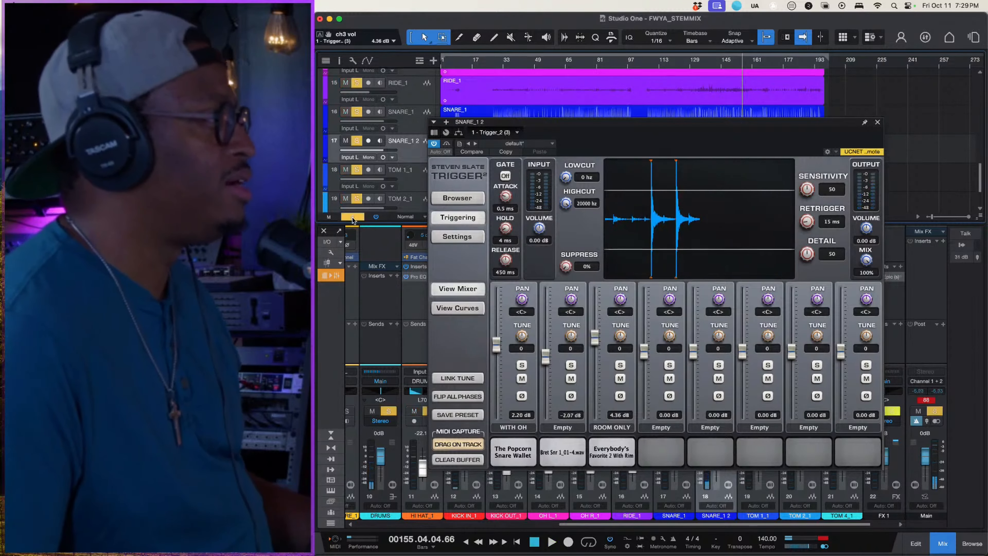
- Close the Trigger_2 window and play the soloed drums from bar 108
left_click(877, 121)
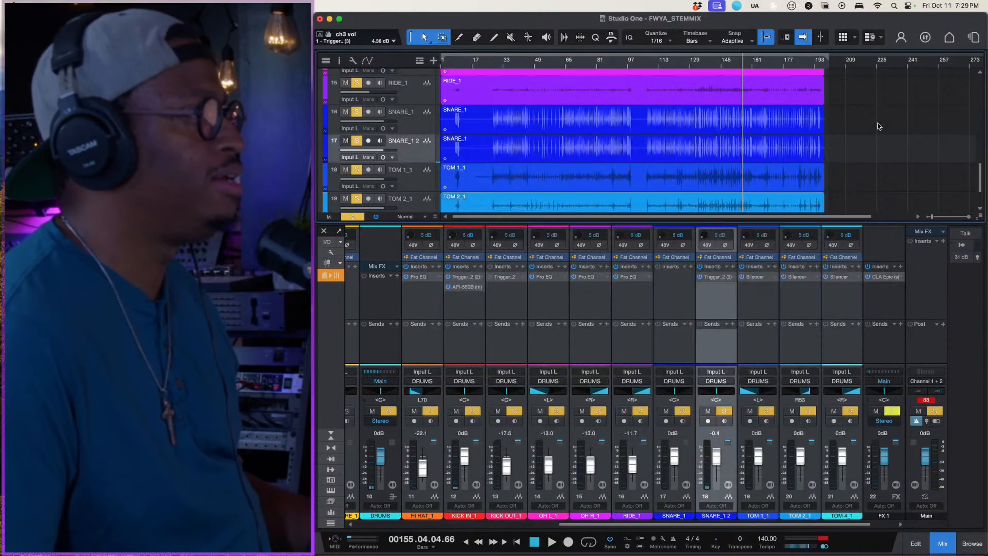
left_click(649, 62)
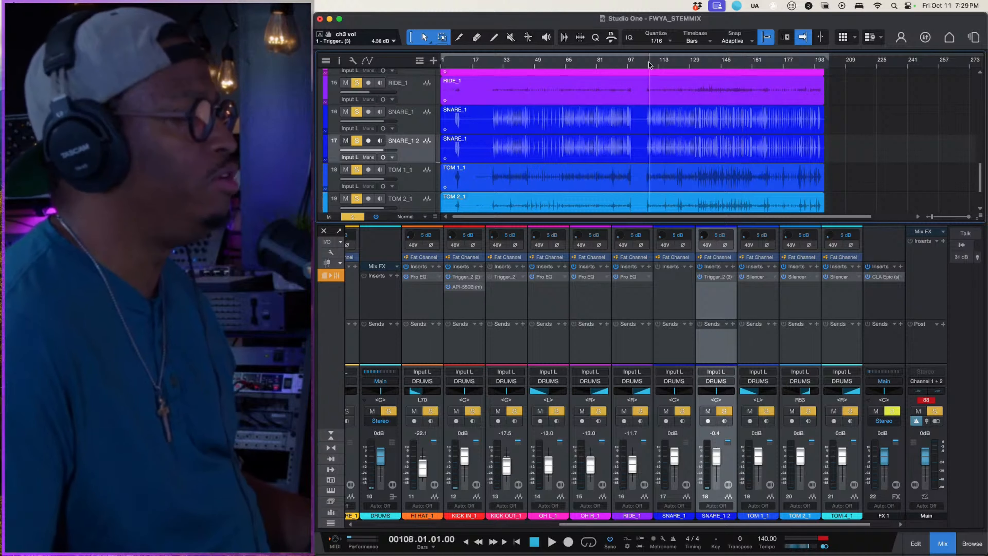
key("space")
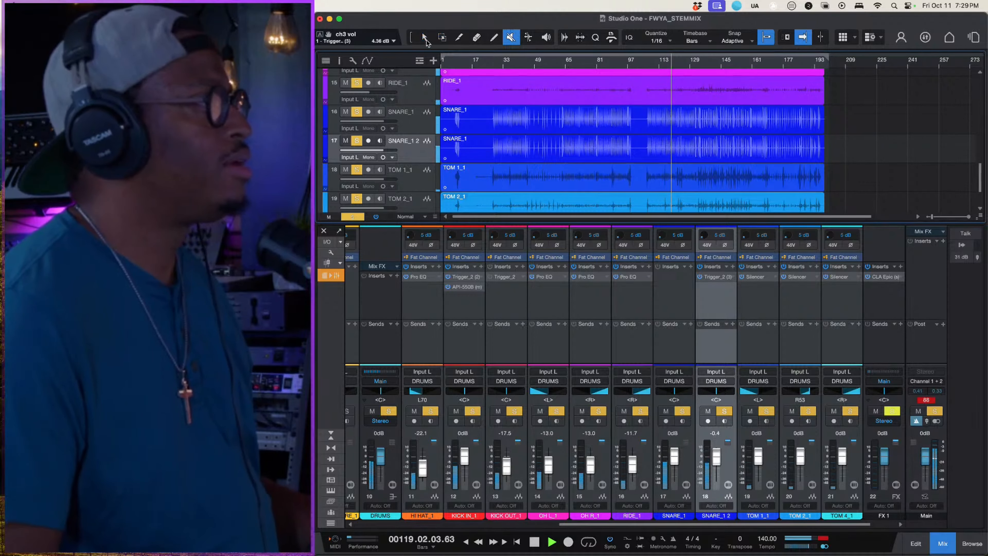
key("space")
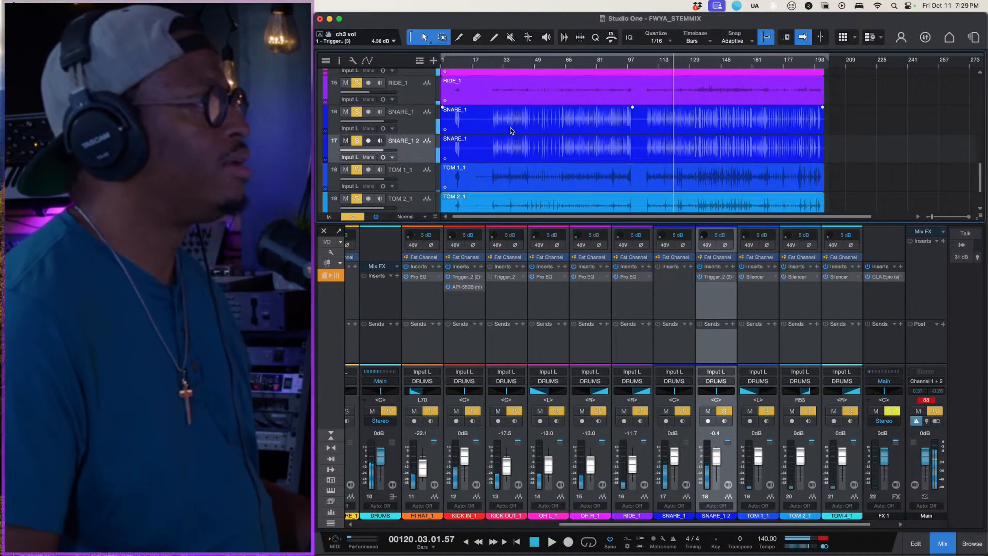
- Clear all solos and play the full mix from around bar 109 and from around bar 129
left_click(358, 215)
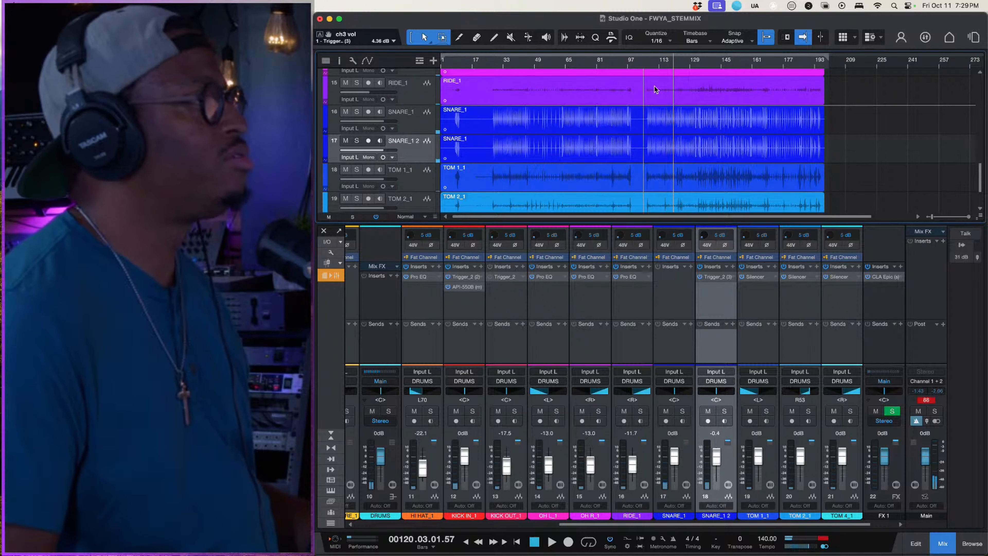
key("space")
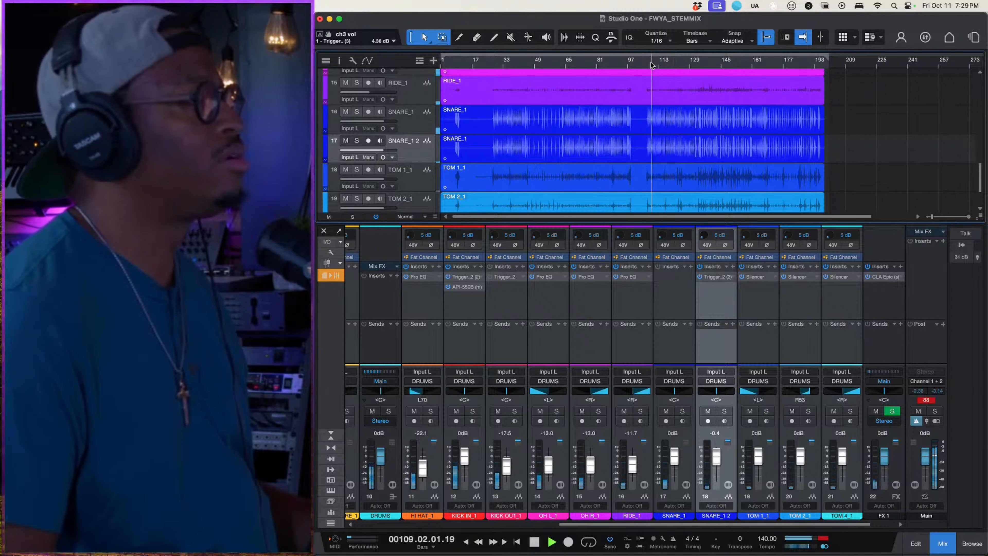
left_click(693, 60)
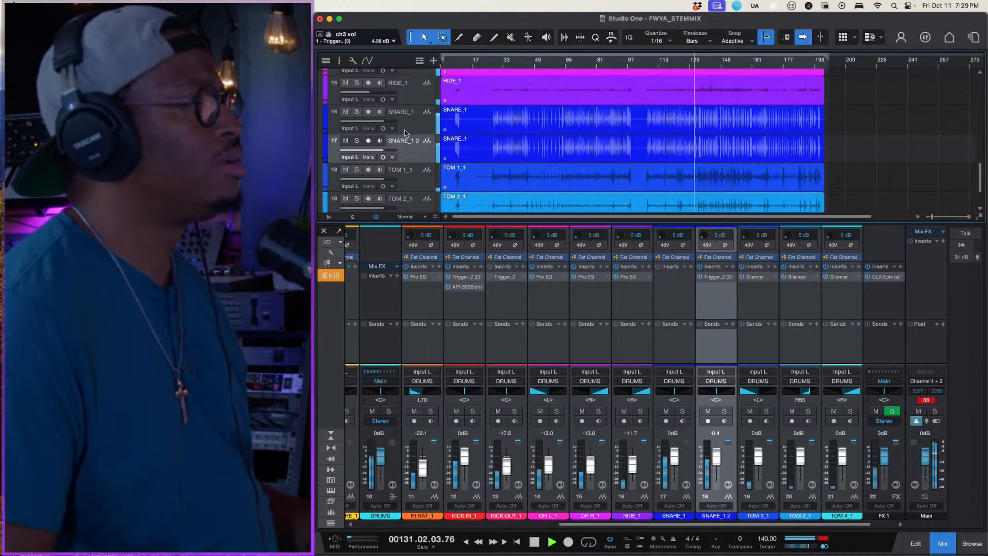
- Raise the DRUMS folder's volume to +0.8 dB and move the playhead to bar 112
scroll(404, 130, "up", 3)
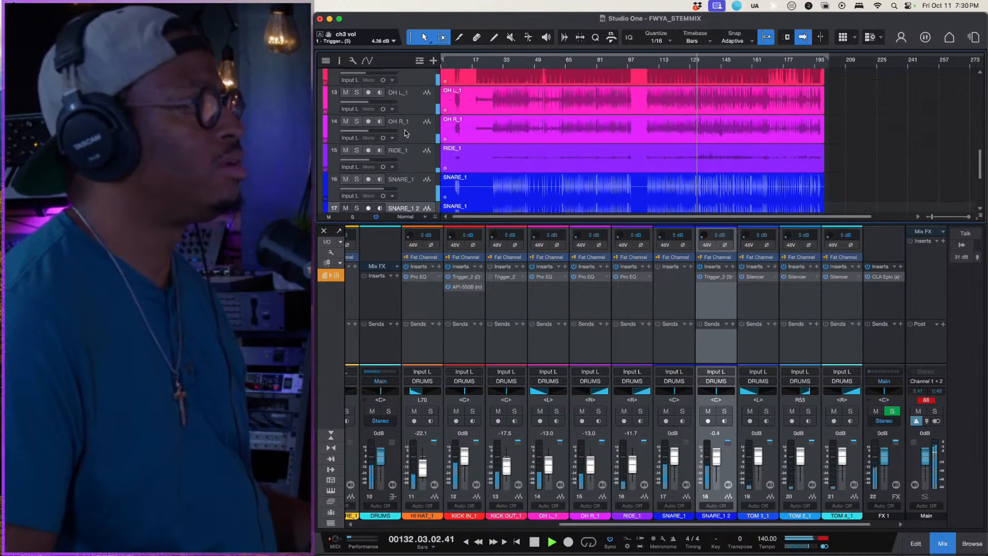
scroll(405, 133, "up", 2)
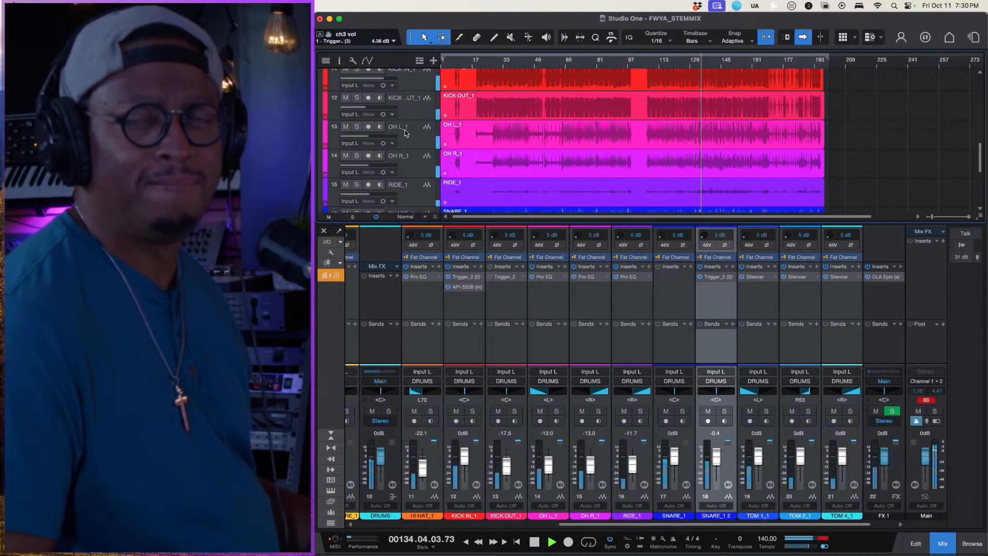
scroll(410, 137, "up", 1)
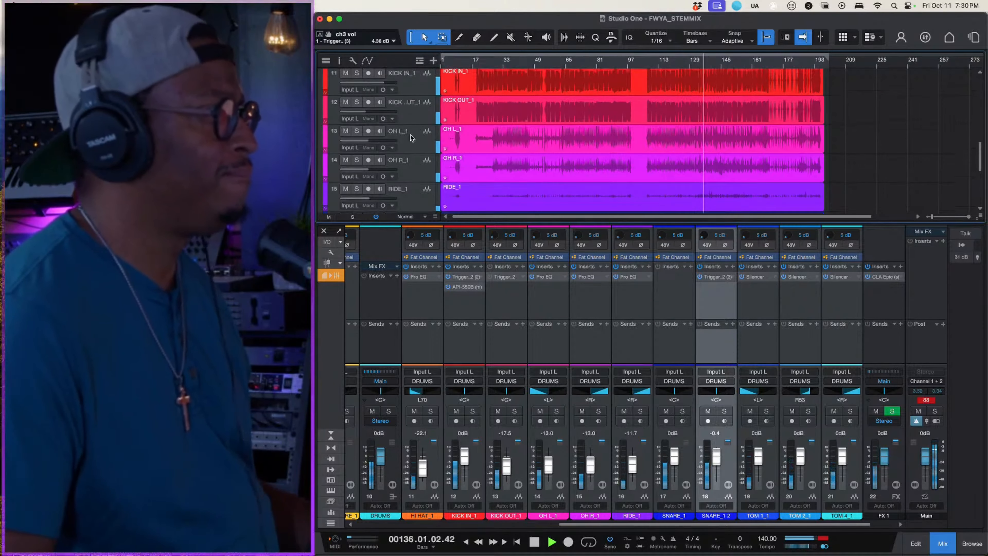
scroll(411, 135, "up", 3)
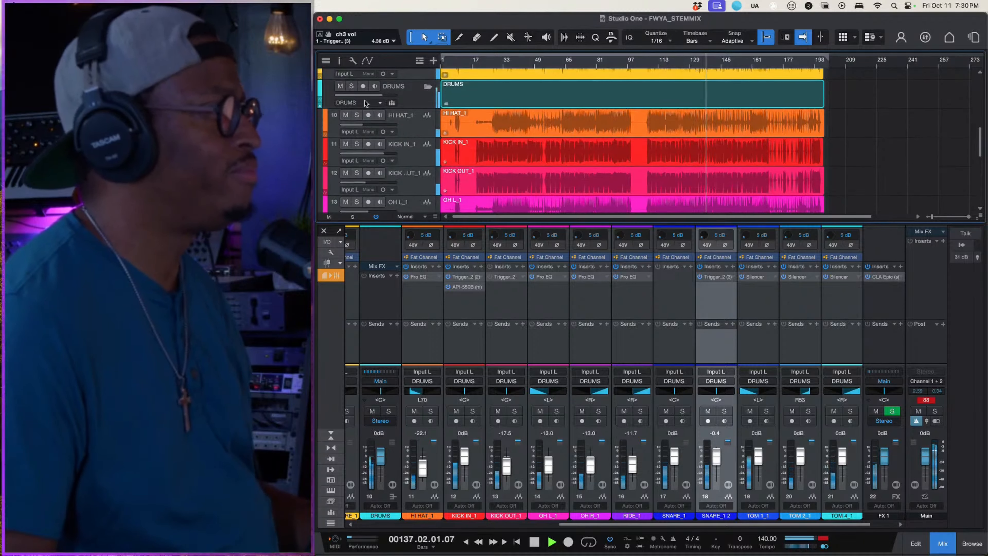
left_click_drag(367, 95, 369, 97)
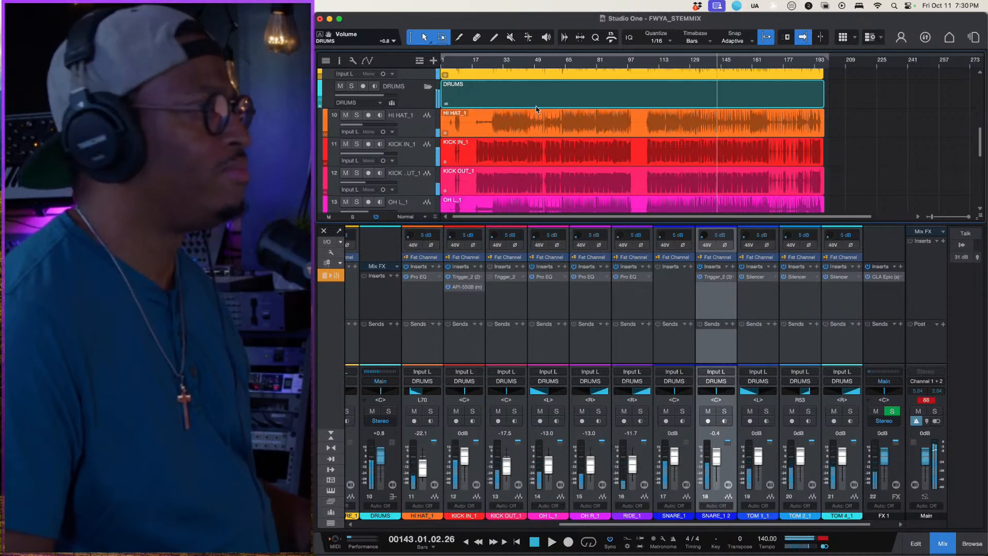
left_click(657, 64)
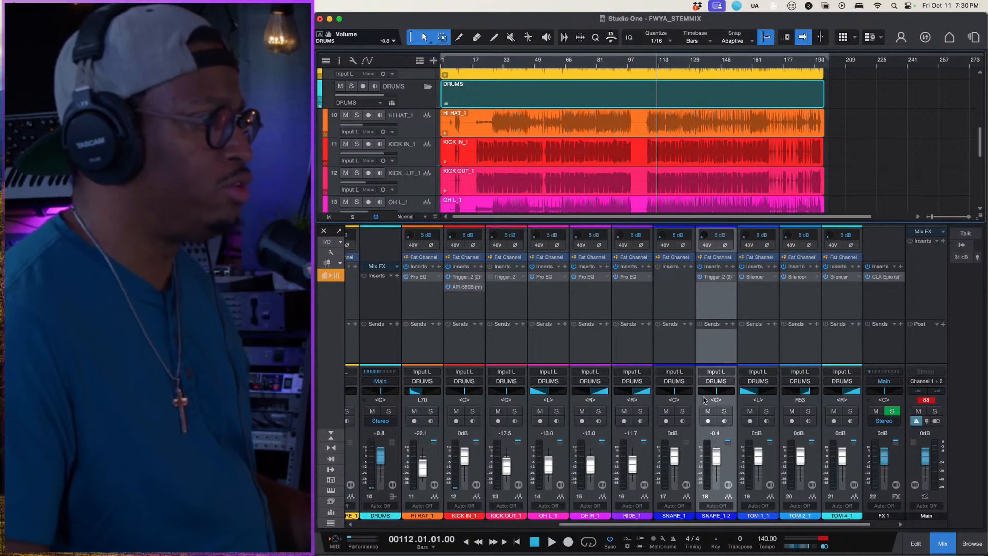
- Play from bar 112 with SNARE_1 2 temporarily muted, set the PERC & FX volume to -6.3 dB, and unmute the snare
left_click(708, 411)
key("space")
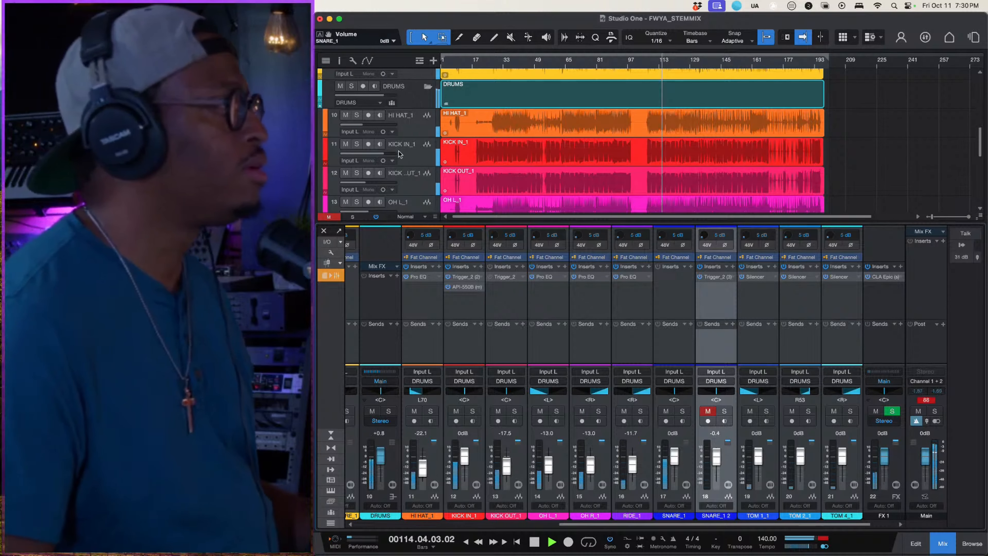
scroll(399, 154, "up", 5)
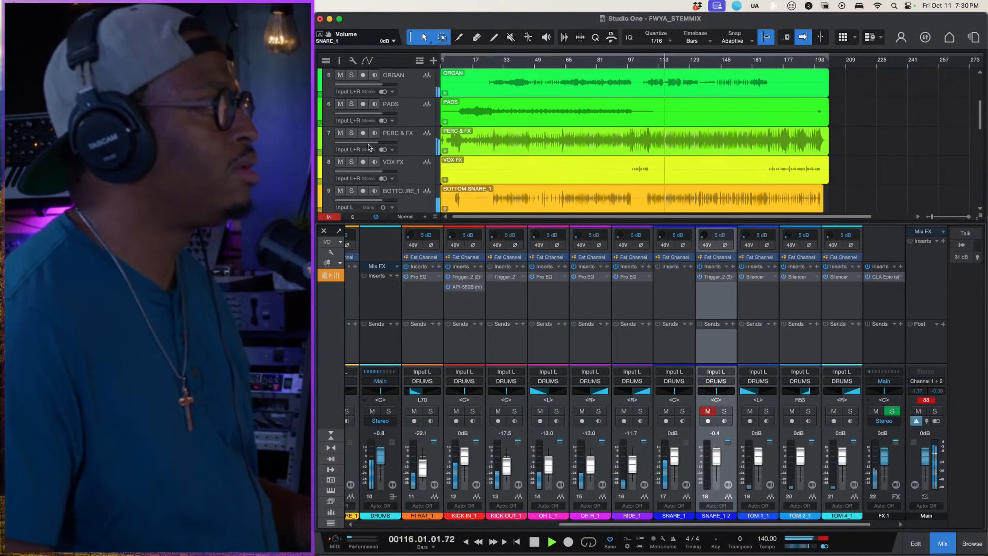
left_click_drag(368, 145, 362, 144)
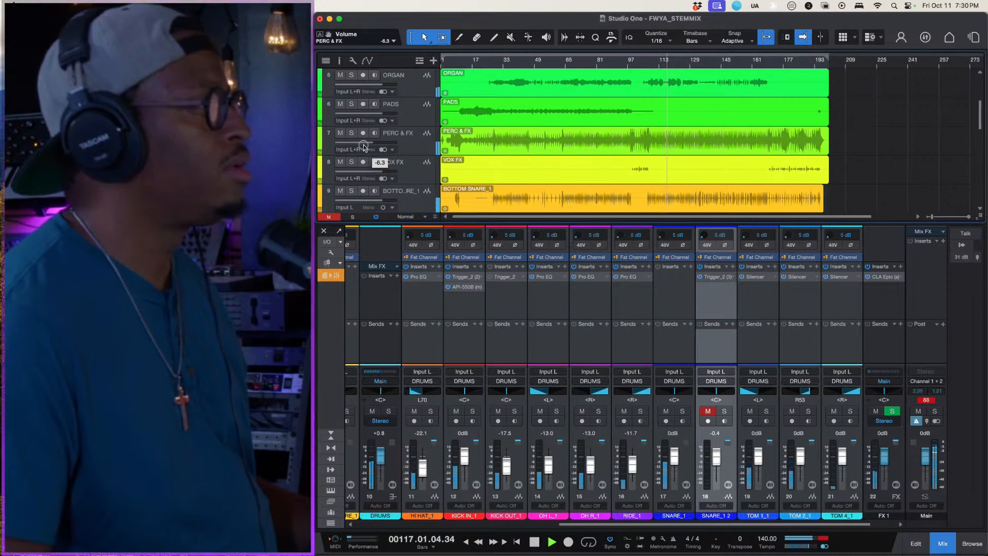
left_click(708, 411)
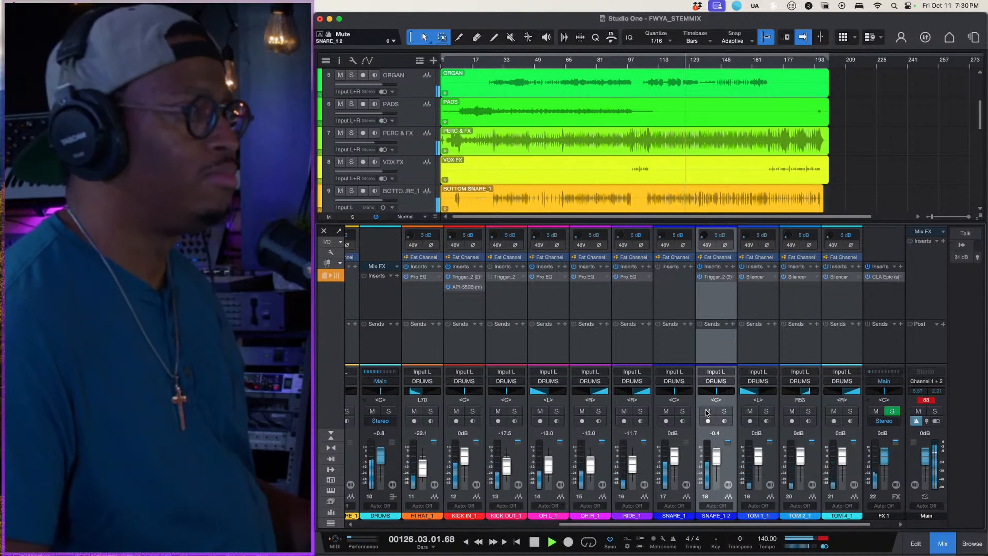
key("space")
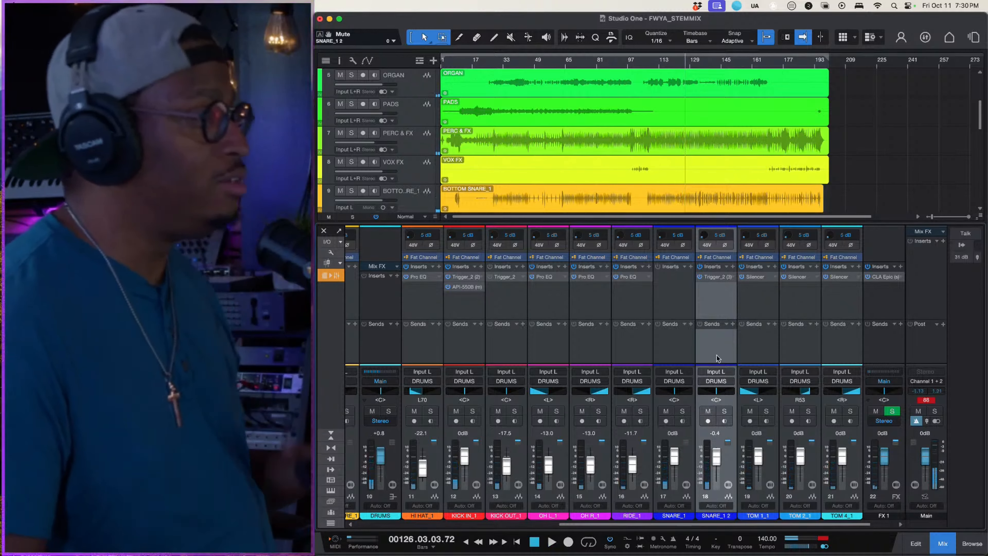
- Duplicate the SNARE_1 2 track completely and set the copy's Popcorn Snare Wallet slot in Trigger_2 to ROOM ONLY
left_click(714, 296)
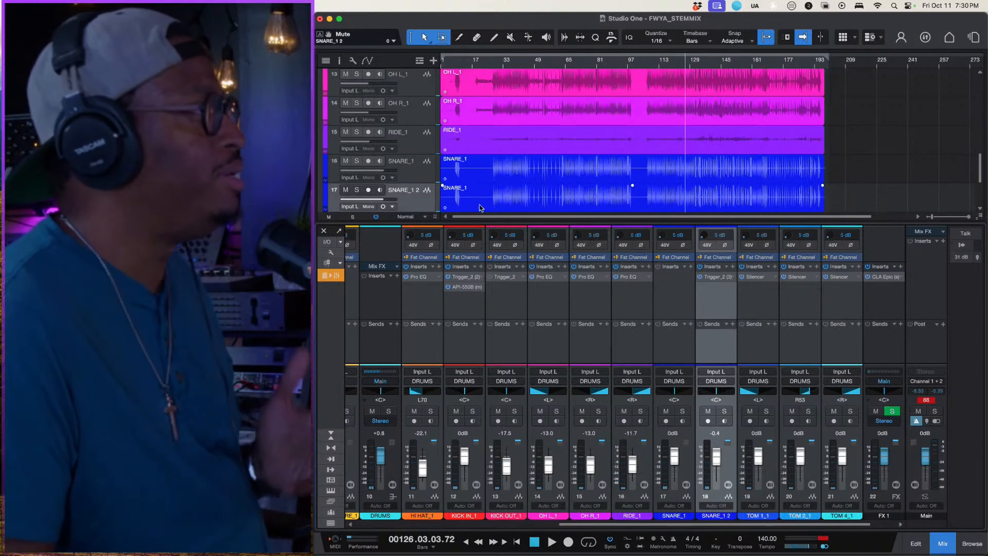
scroll(419, 176, "down", 2)
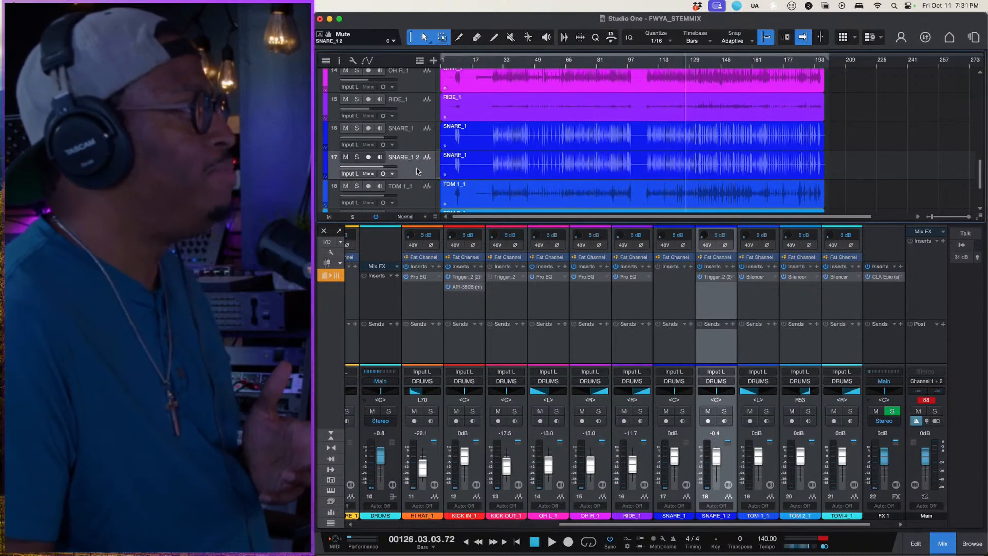
right_click(419, 175)
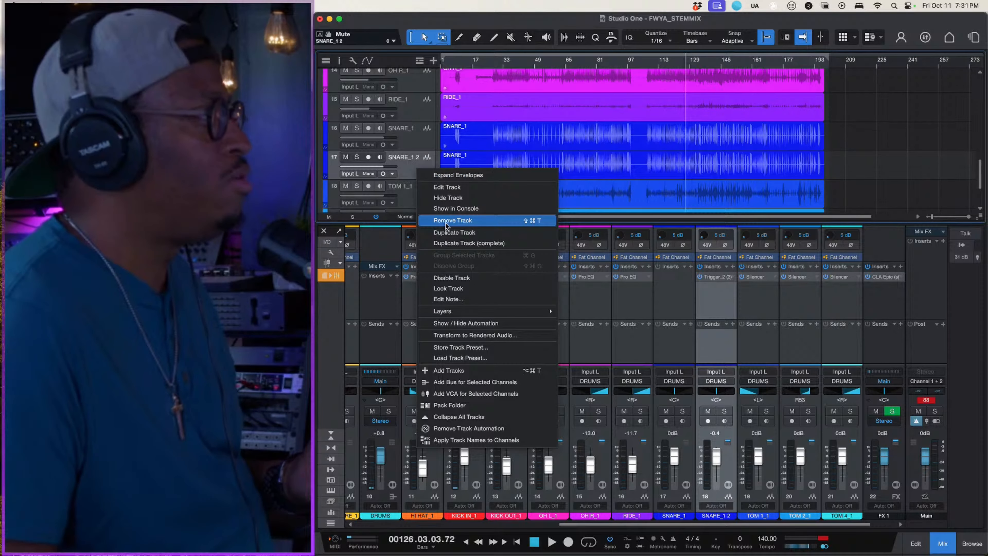
left_click(463, 244)
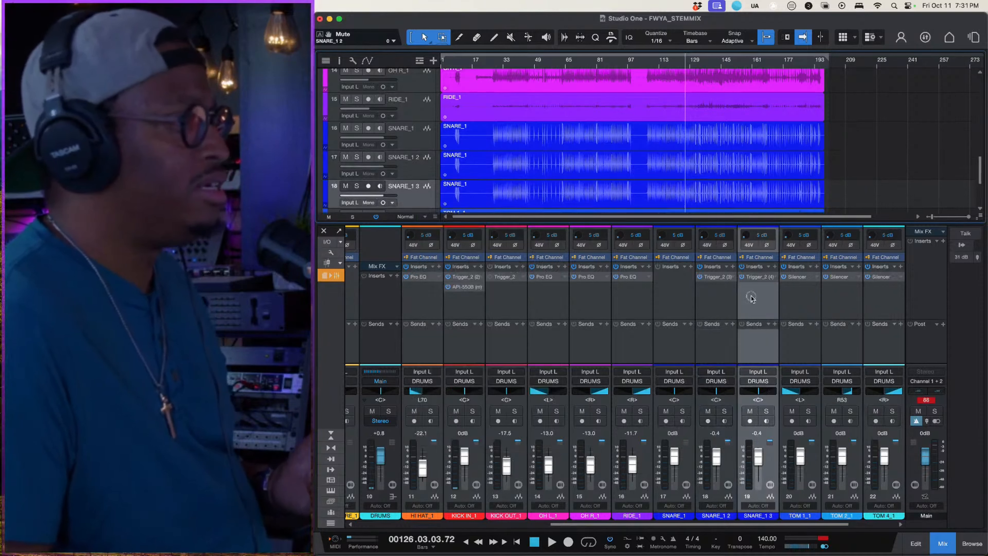
left_click(758, 277)
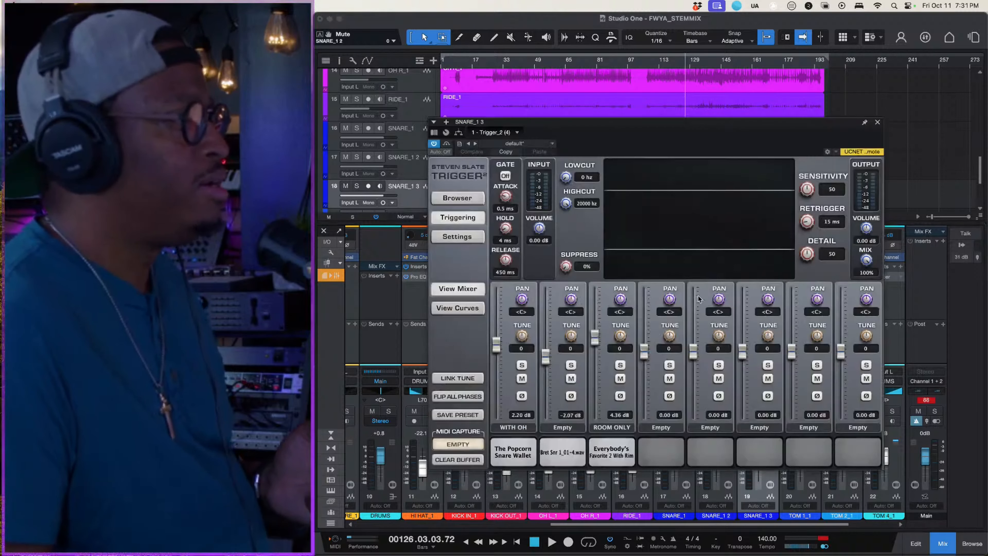
left_click(518, 430)
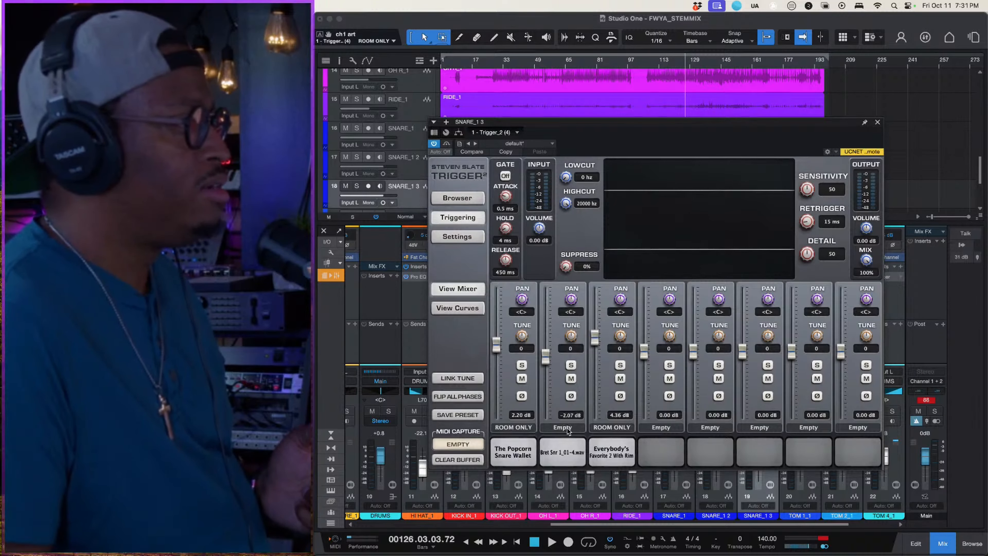
- Load Absolute Snare Wallet from Yosh Drum Warehouse Vol. 2 into the second Trigger_2 slot of SNARE_1 3
left_click(454, 199)
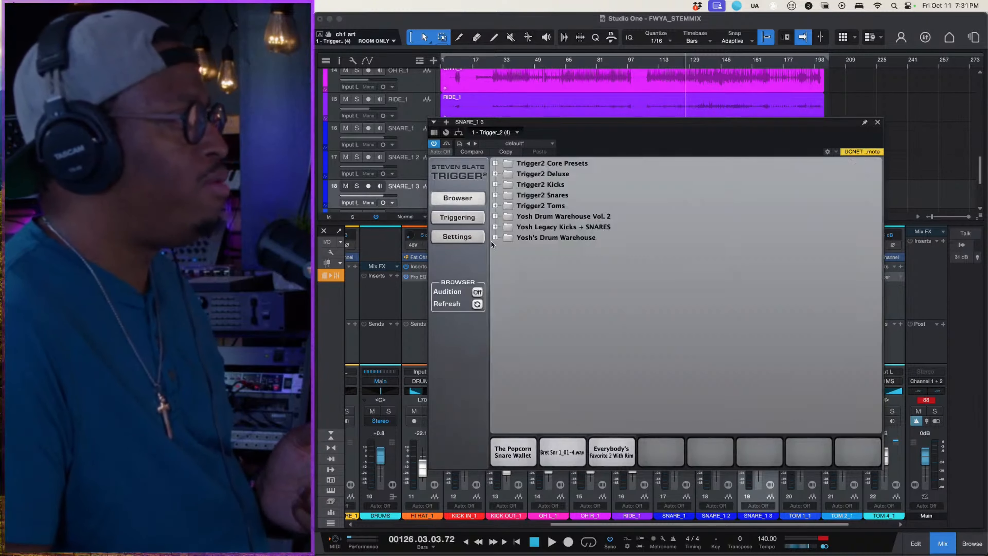
left_click(496, 216)
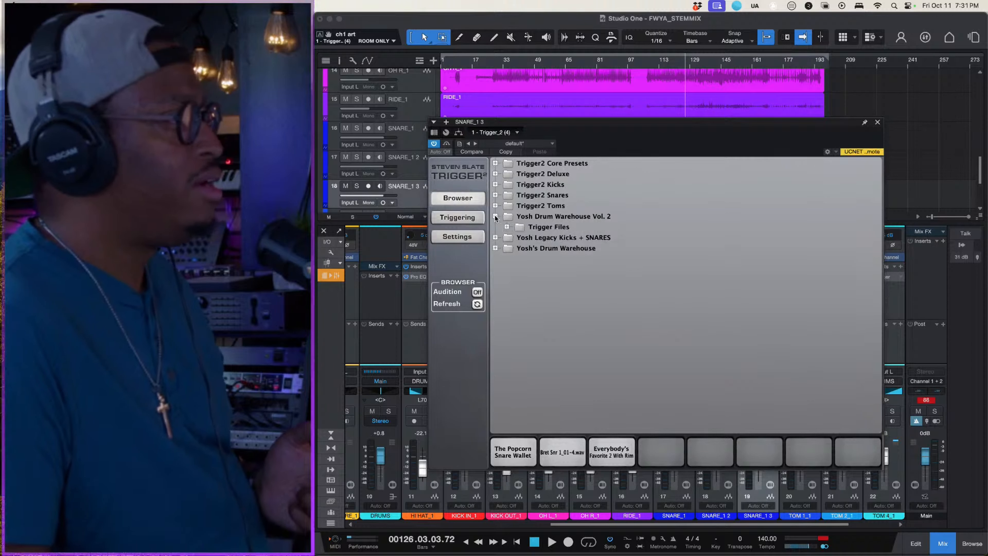
left_click(507, 227)
left_click(519, 259)
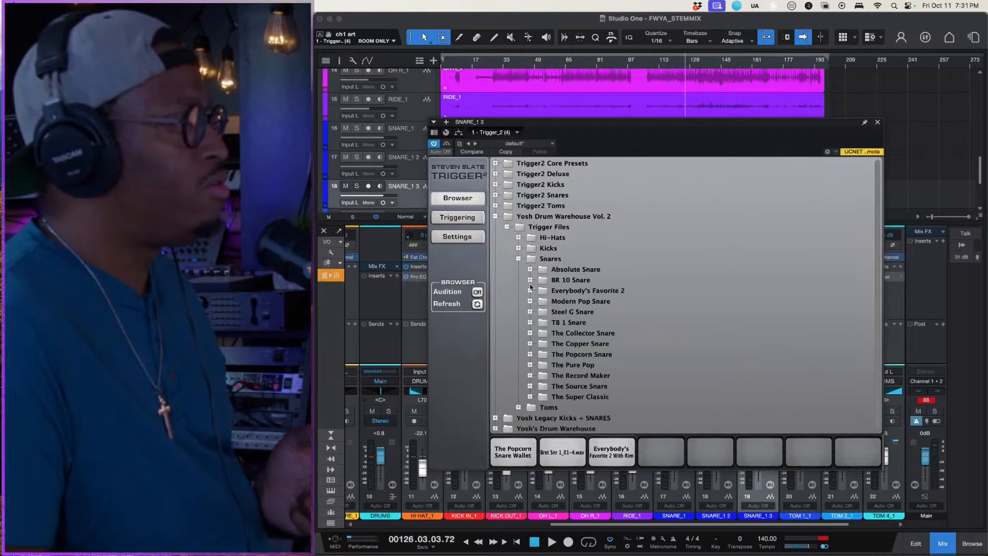
left_click(530, 269)
left_click(590, 304)
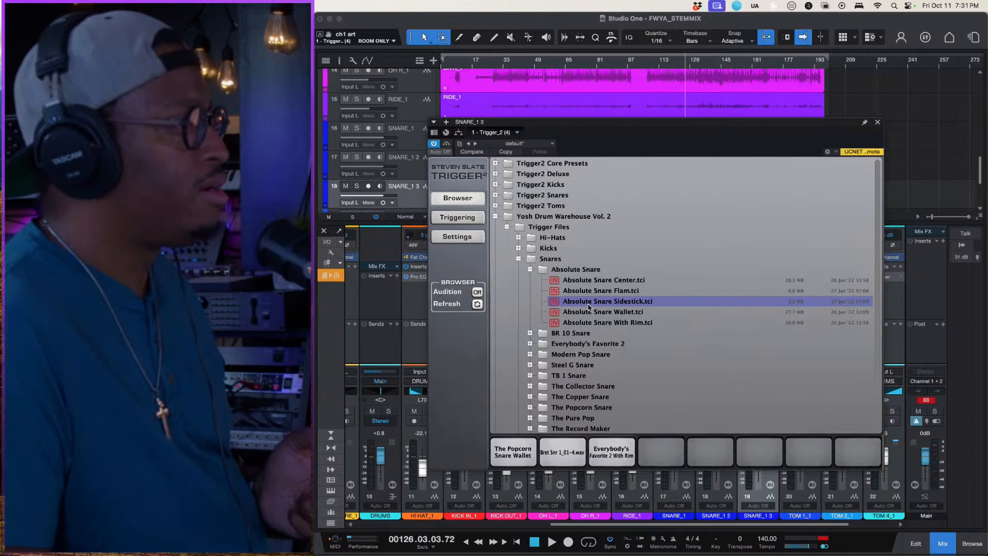
left_click(592, 310)
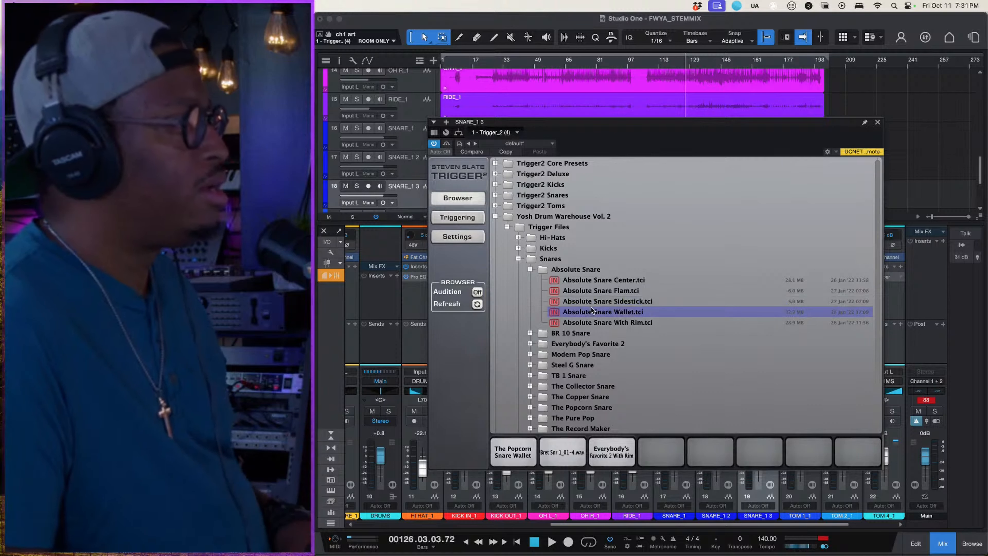
left_click_drag(592, 310, 568, 448)
left_click(566, 449)
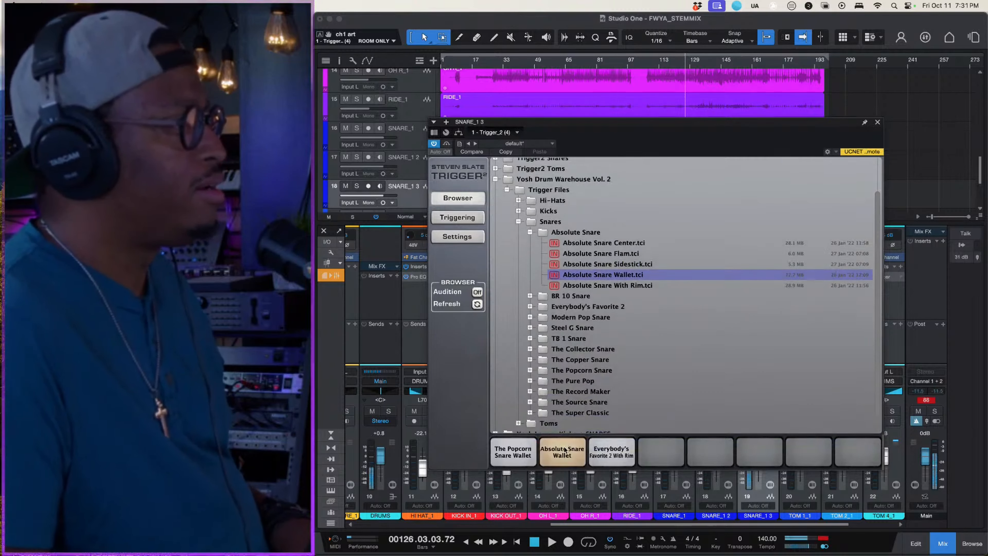
- Set the Absolute Snare Wallet slot to ROOM ONLY at 2.86 dB and close the Trigger_2 window
left_click(458, 217)
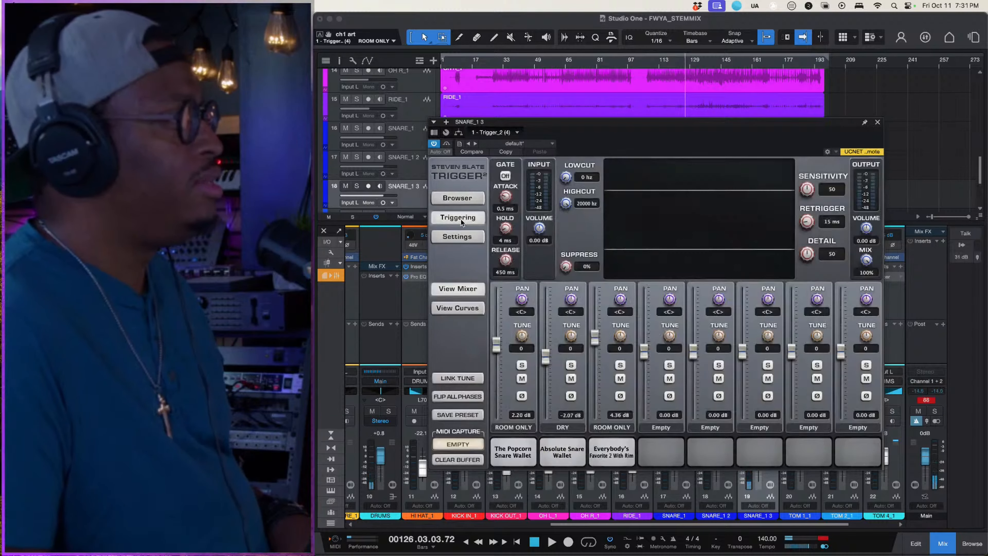
left_click(562, 453)
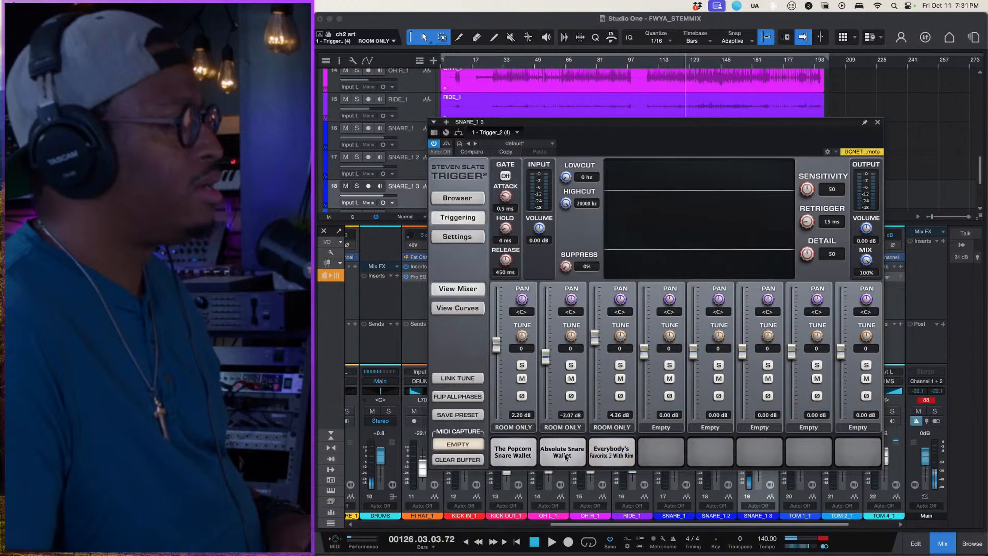
left_click(522, 455)
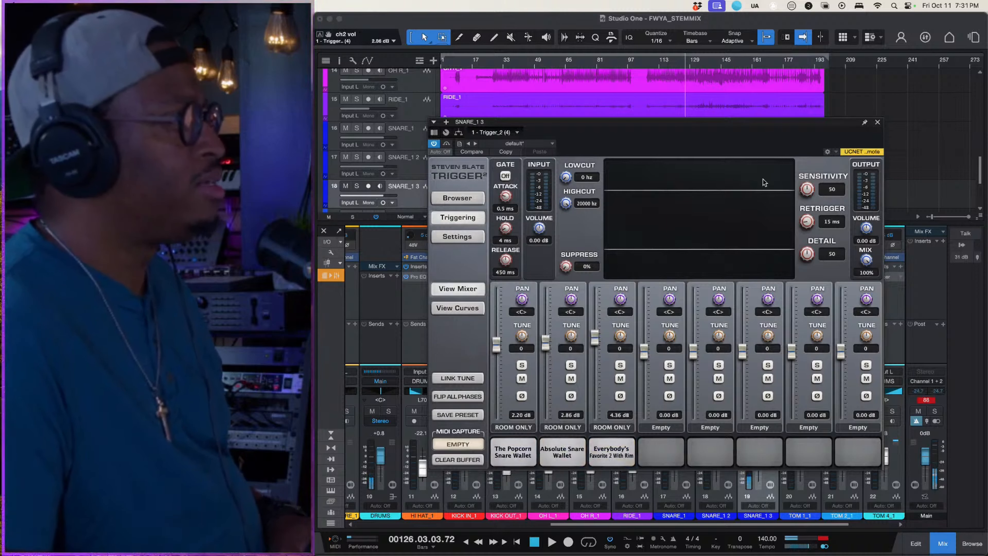
left_click(878, 123)
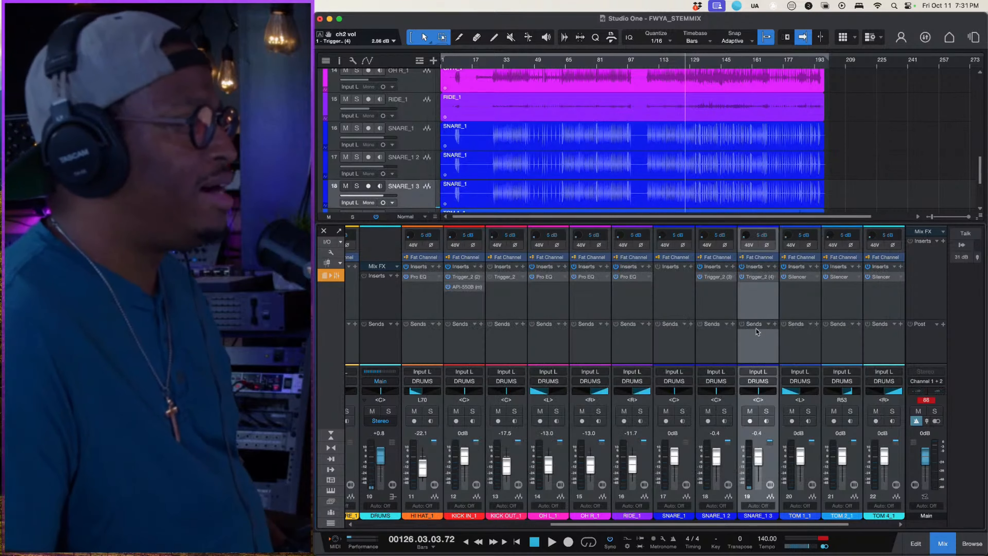
- Play the mix from bar 126 and raise the KICK IN_1 fader to +0.9 dB
key("space")
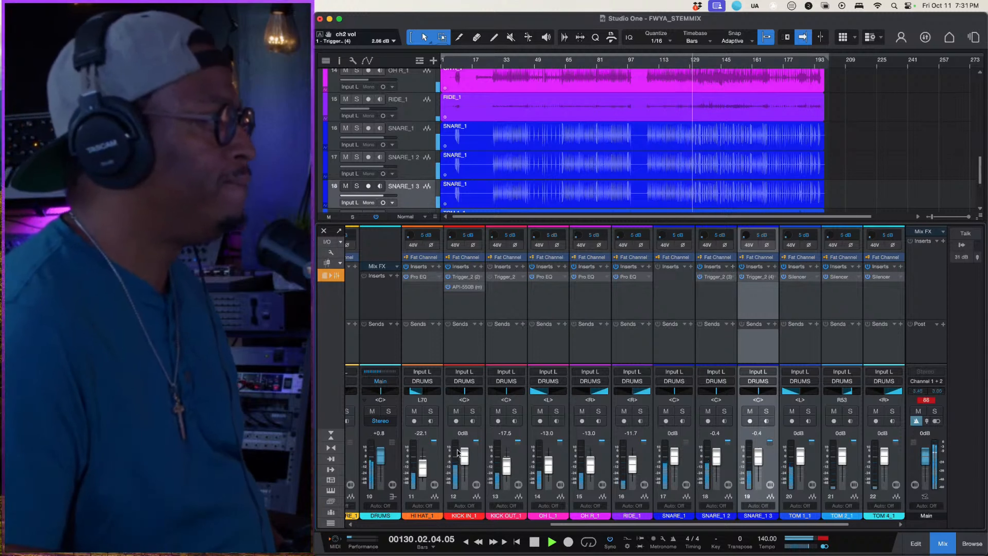
left_click_drag(466, 455, 466, 455)
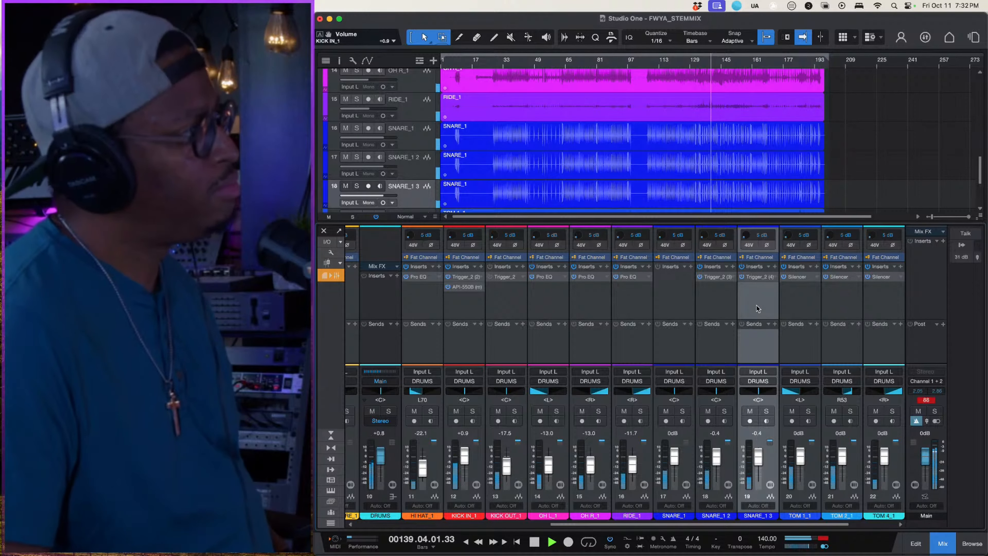
key("space")
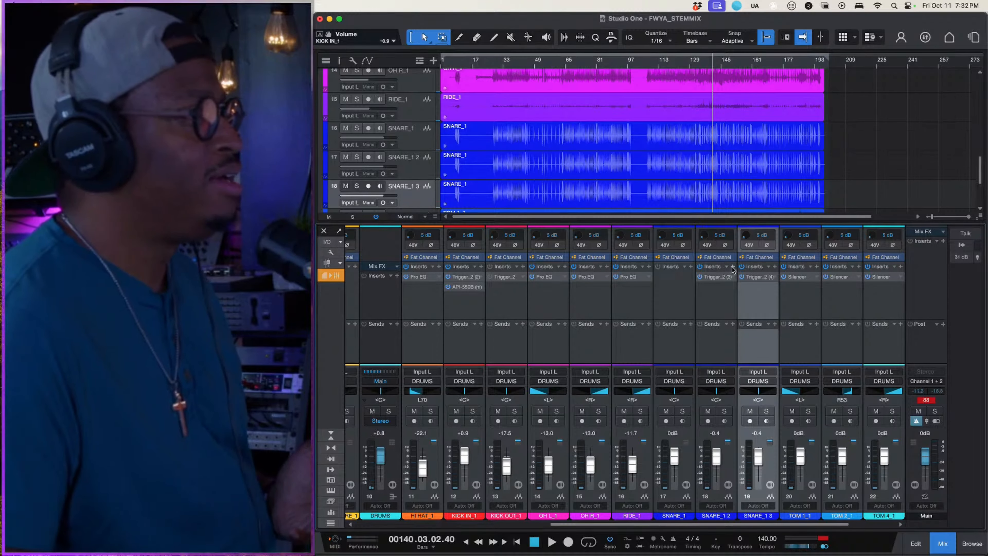
- Add a new bus channel to the console and name it SNARE
left_click(681, 301)
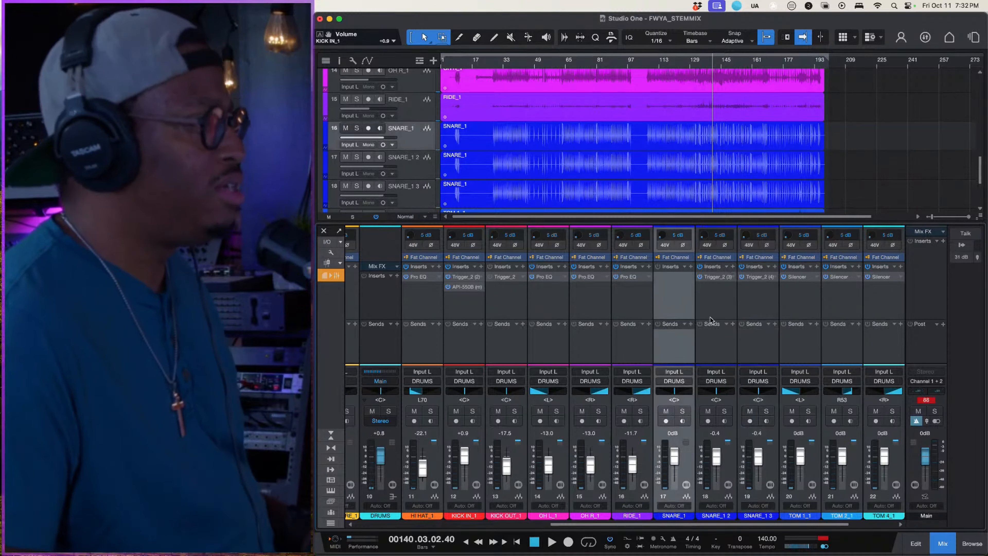
left_click(748, 314, "shift")
right_click(749, 313)
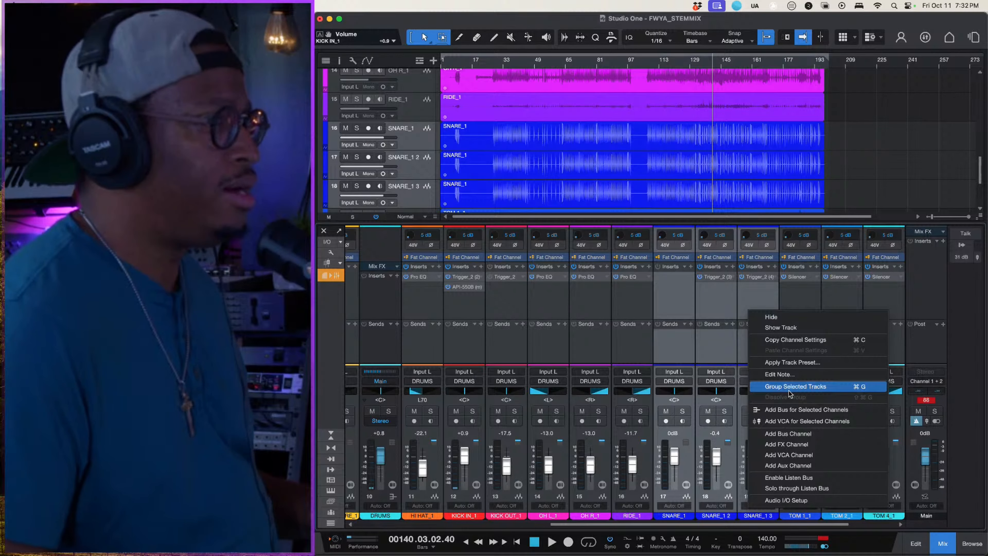
left_click(795, 434)
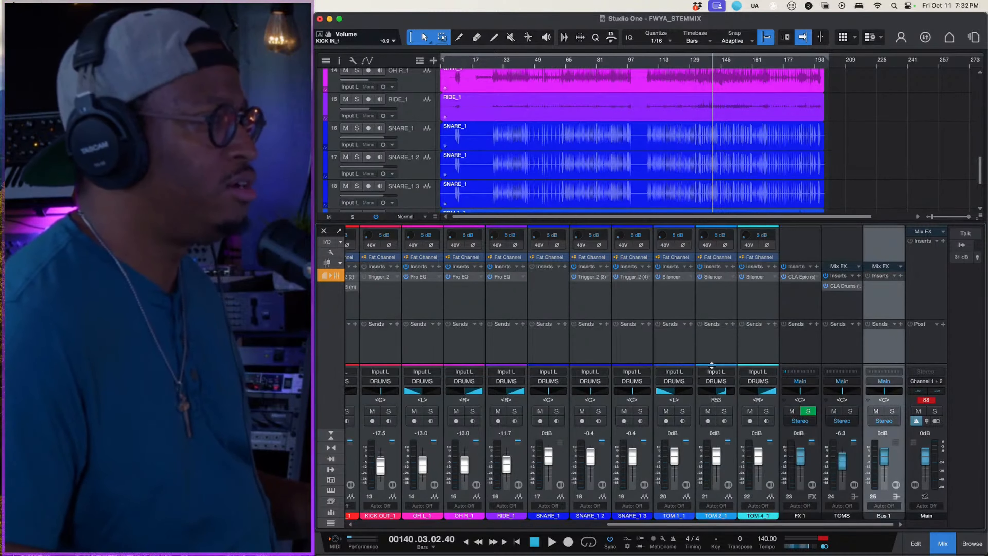
double_click(882, 514)
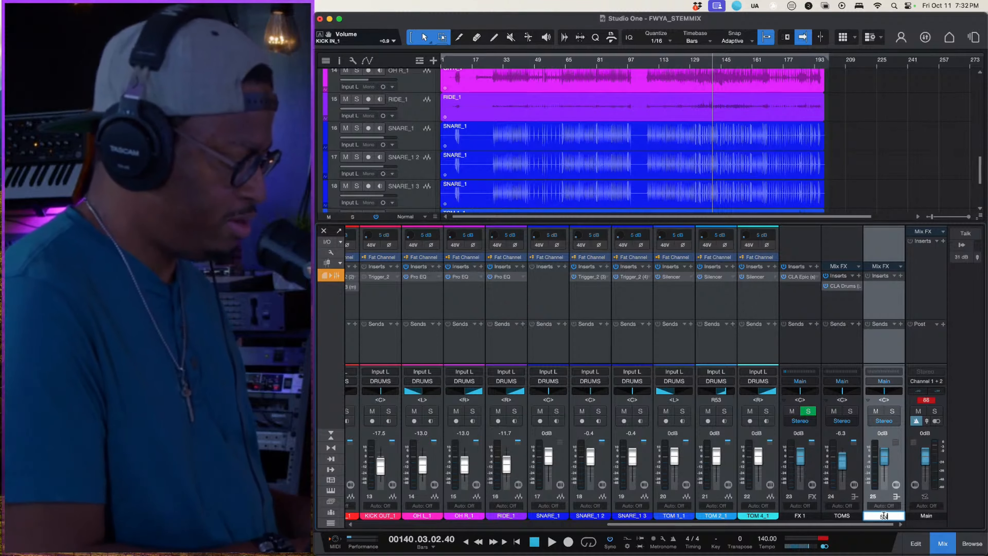
type("SNARE")
key("Return")
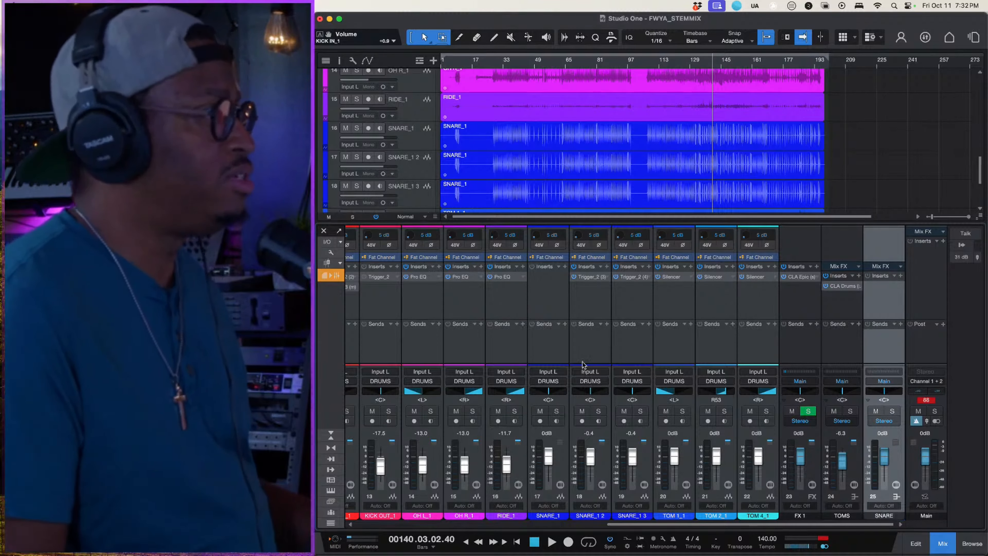
- Route the outputs of SNARE_1, SNARE_1 2 and SNARE_1 3 together to the SNARE bus
left_click(544, 298)
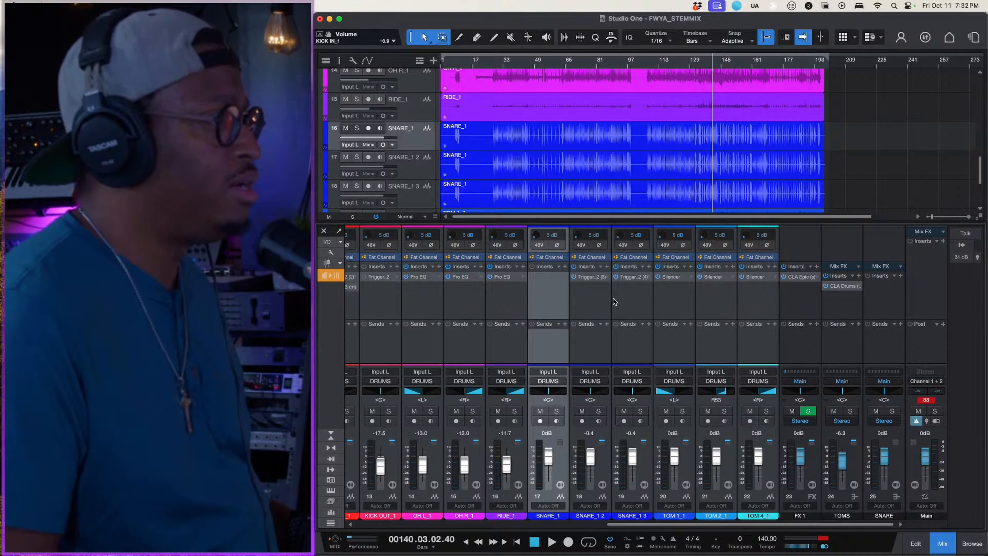
left_click(624, 299, "shift")
left_click(623, 299)
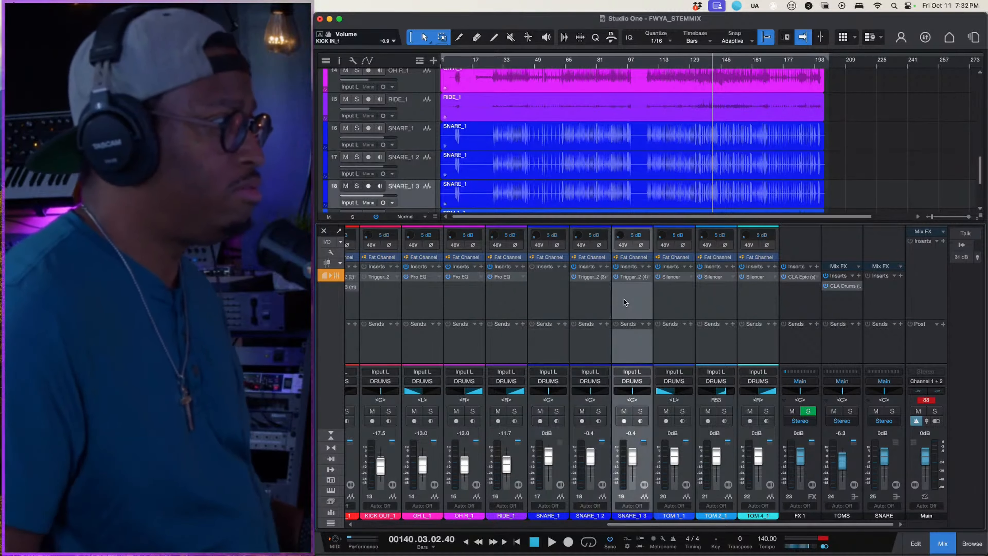
left_click(540, 309, "shift")
left_click(545, 383)
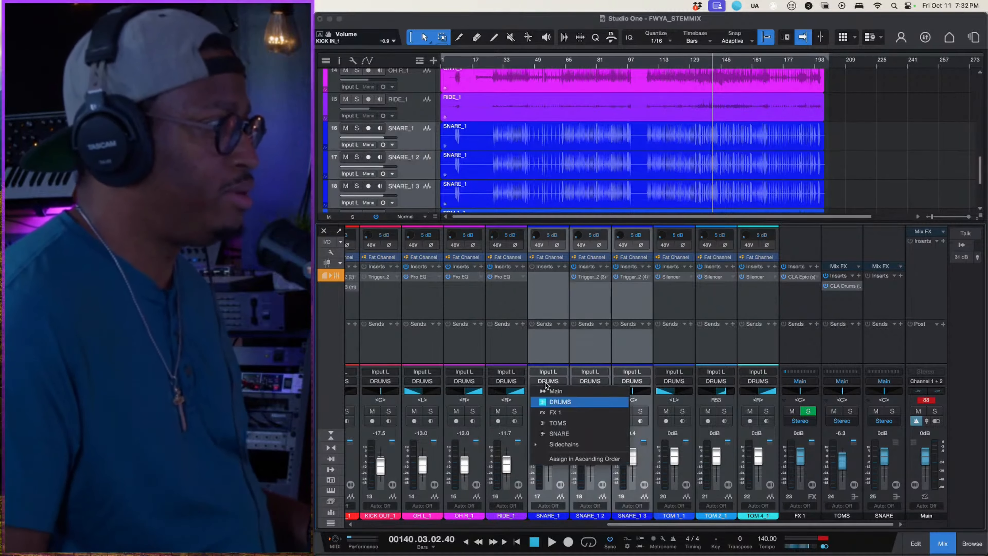
left_click(577, 435)
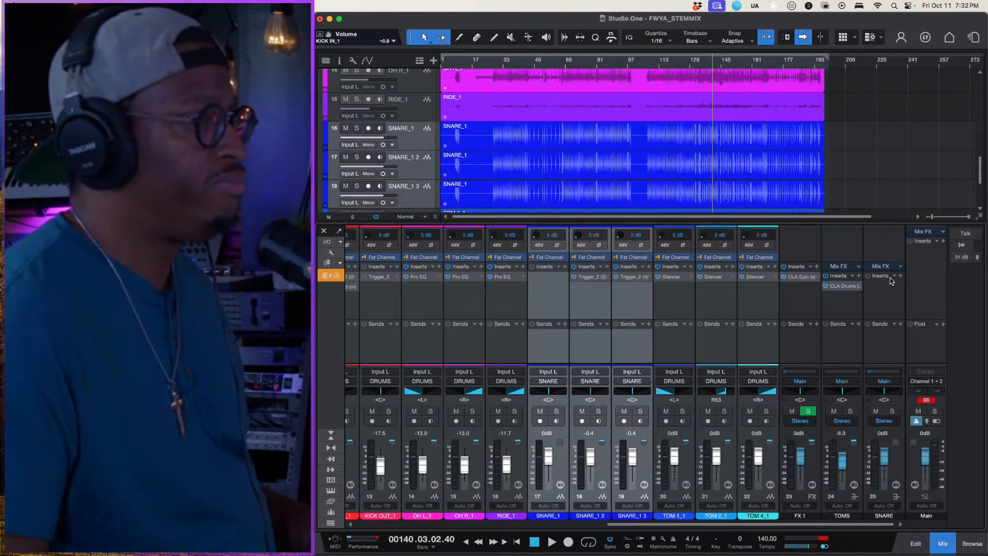
- Insert the stereo CLA-2A compressor on the SNARE bus and play the mix from bar 140
left_click(900, 276)
type("cla")
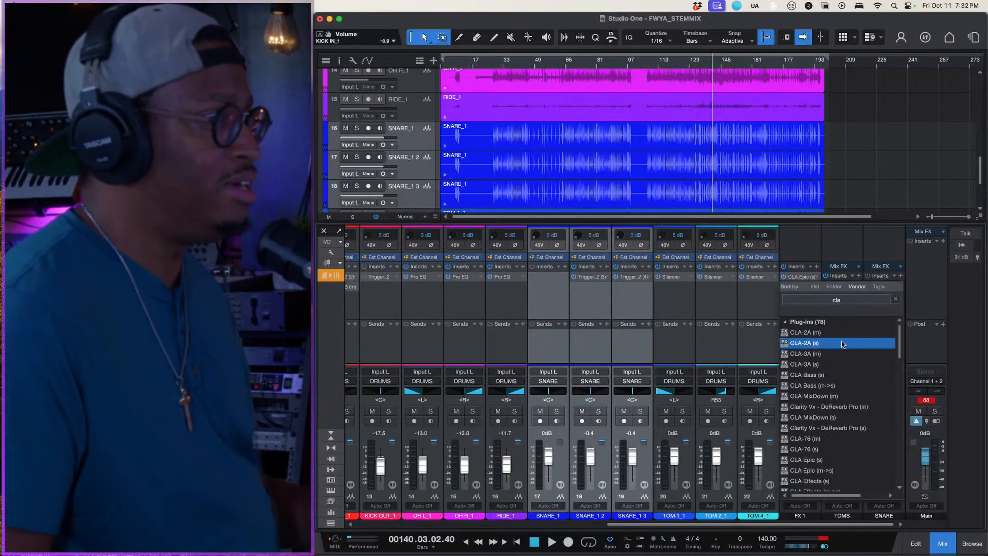
double_click(841, 343)
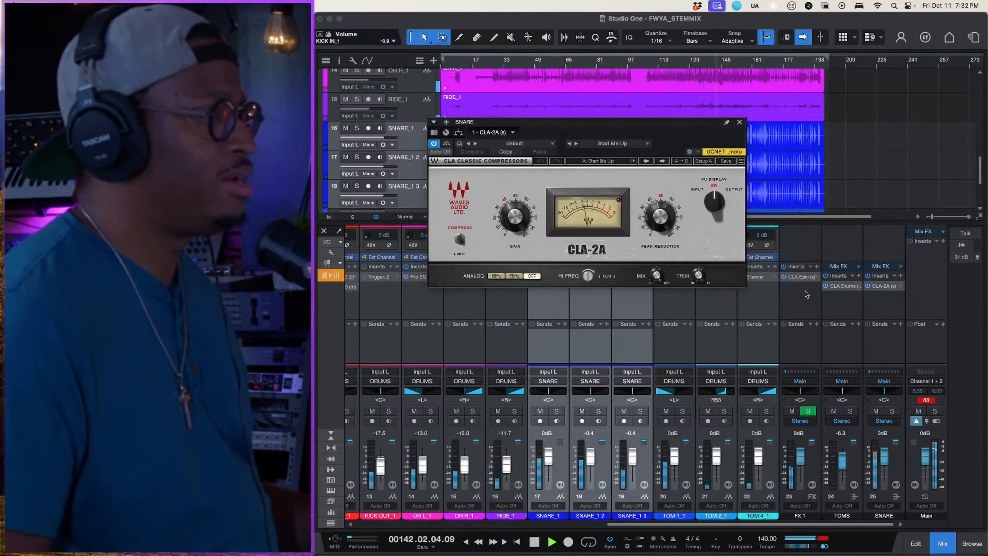
- Set the CLA-2A peak reduction to about 43 and lower the selected snare faders together, bringing SNARE_1 to -1.3 dB
left_click_drag(659, 212, 643, 233)
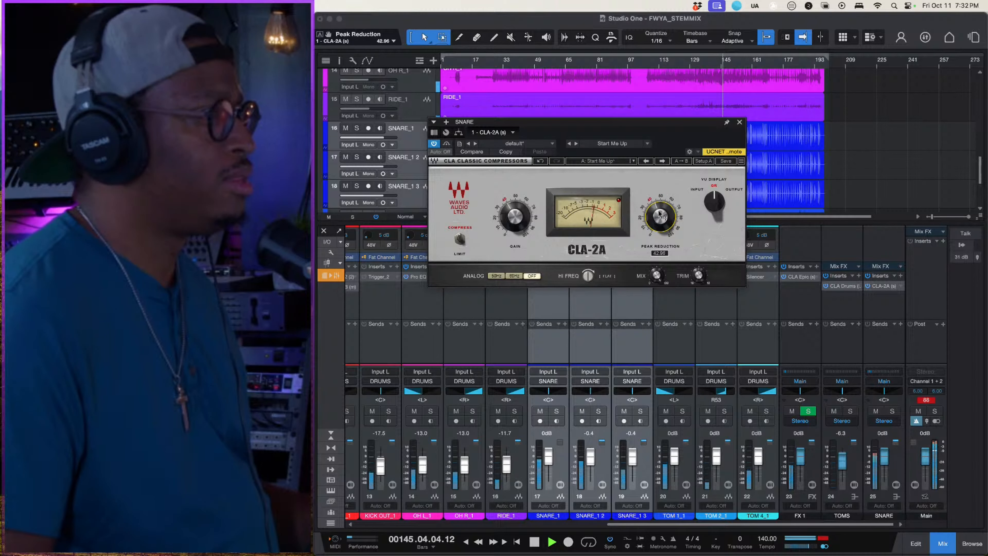
left_click_drag(631, 457, 632, 461)
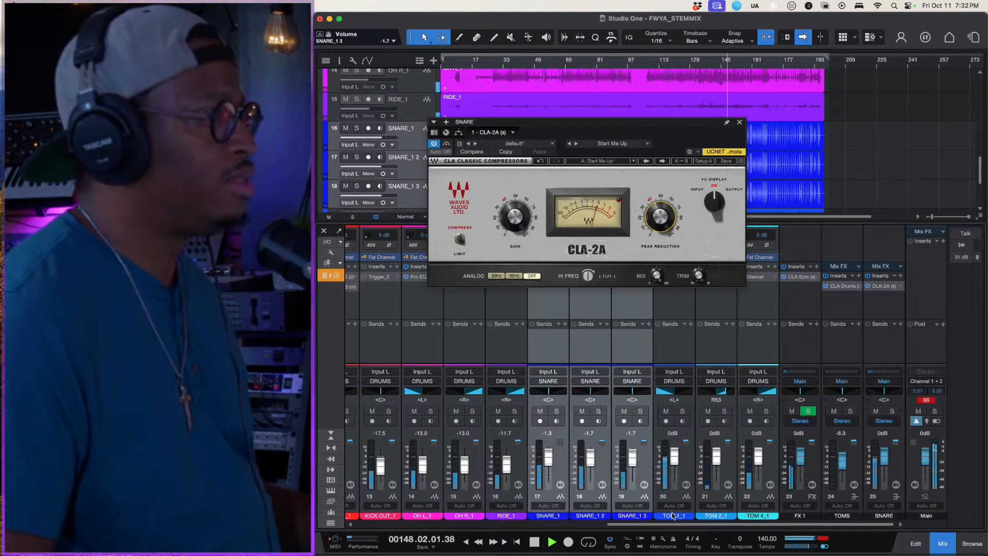
left_click(658, 500)
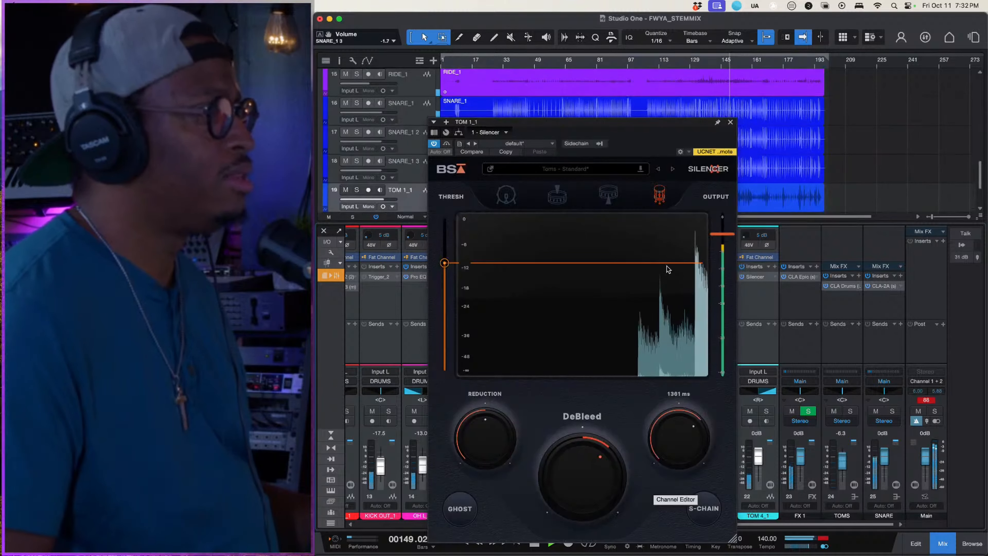
left_click(730, 123)
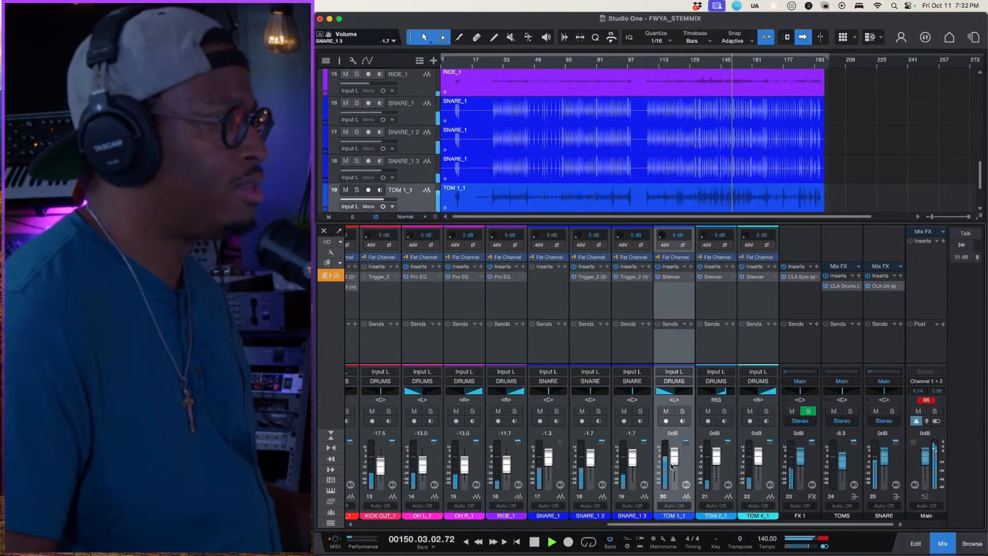
- Set the volume faders to -13.0 dB on SNARE_1 3, -6.3 dB on SNARE_1 2 and -11.7 dB on OH L_1
left_click_drag(630, 460, 630, 465)
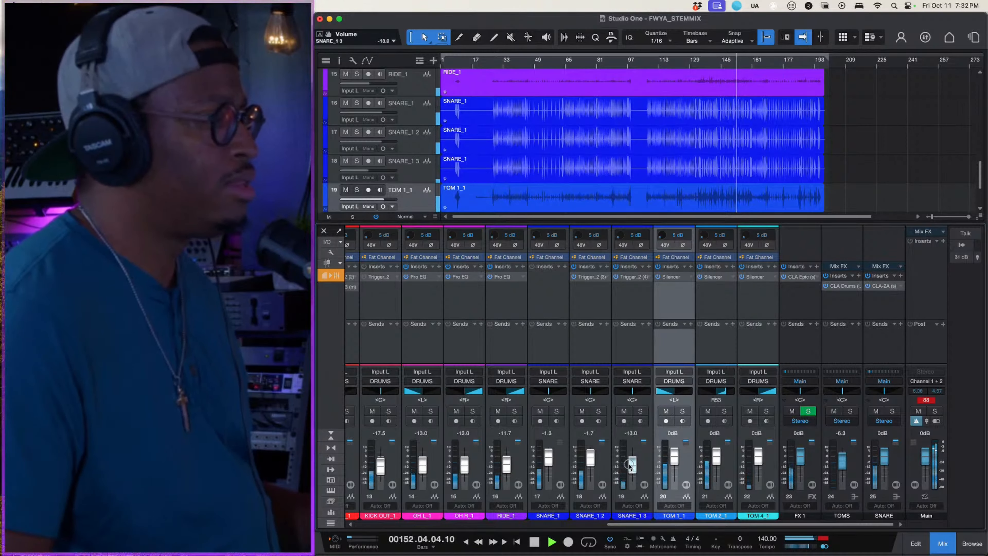
left_click_drag(590, 459, 589, 463)
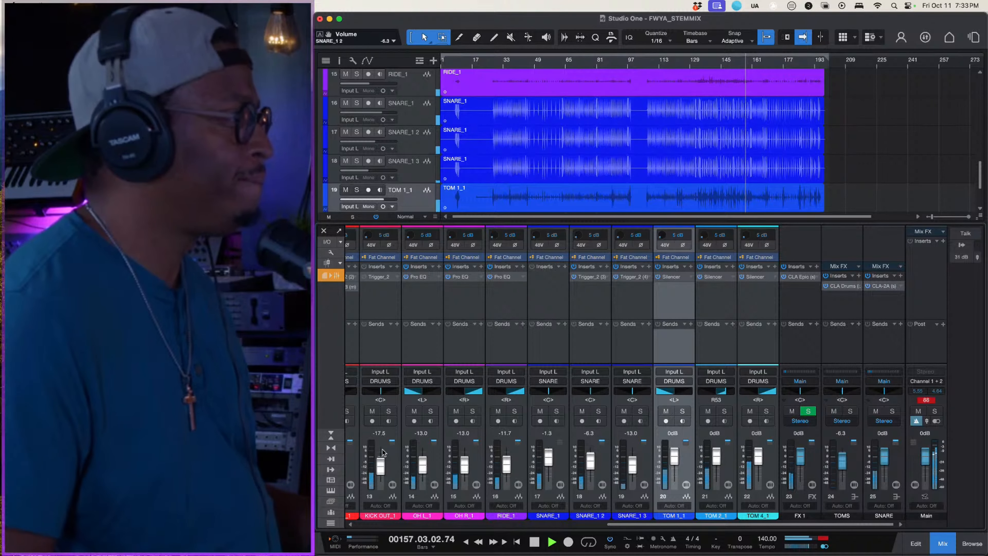
left_click_drag(421, 465, 421, 465)
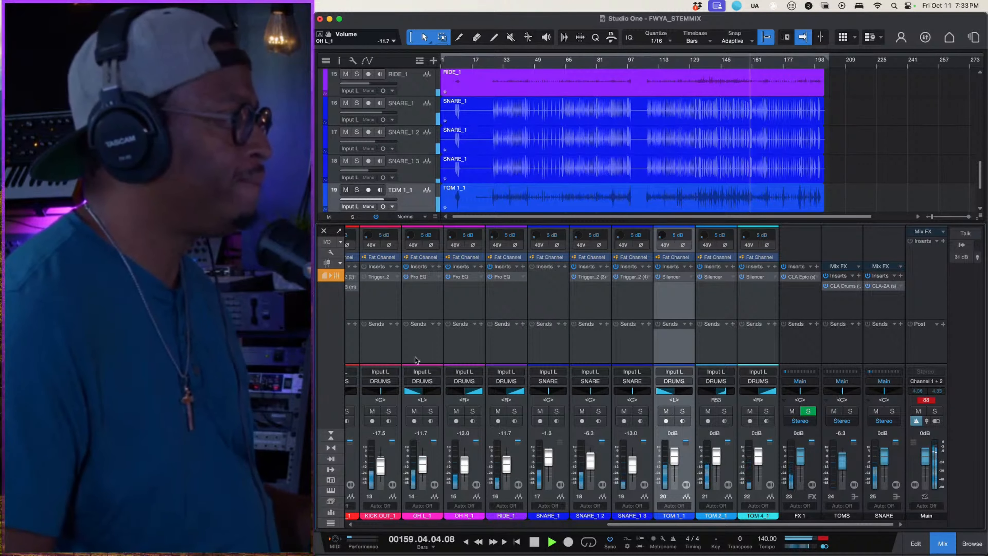
- Select KICK IN_1 and play the mix from bar 116, comparing it with the channel's inserts active and bypassed
scroll(496, 309, "left", 5)
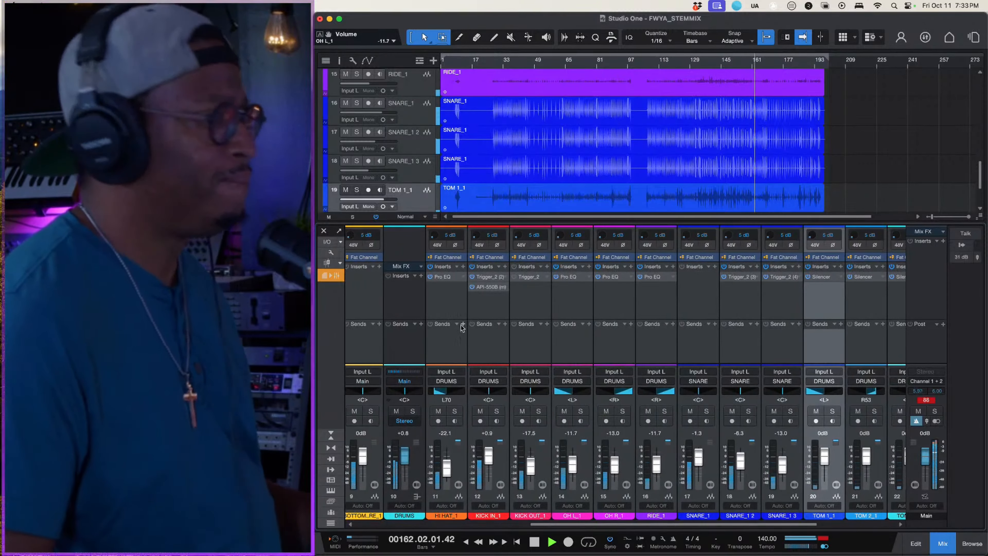
left_click(485, 319)
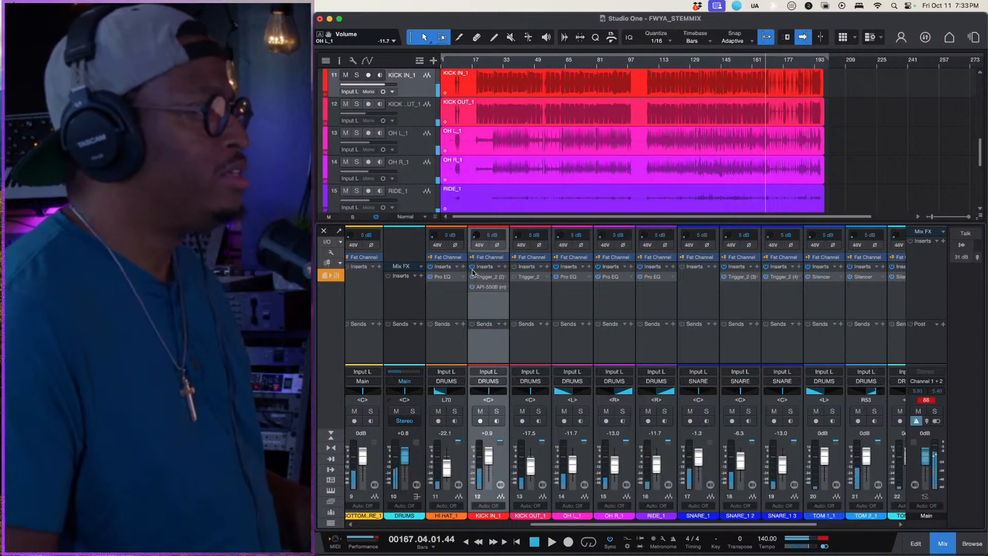
left_click(664, 63)
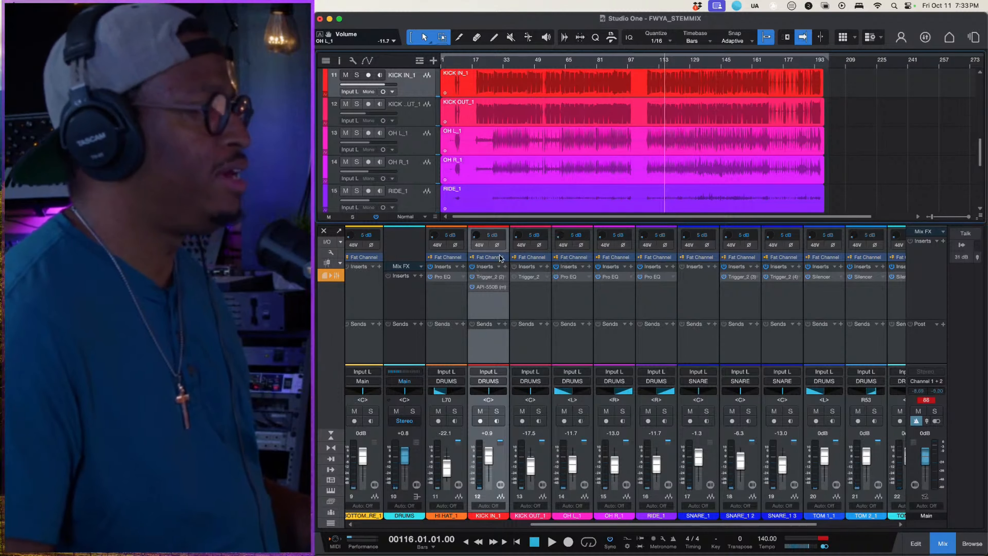
key("space")
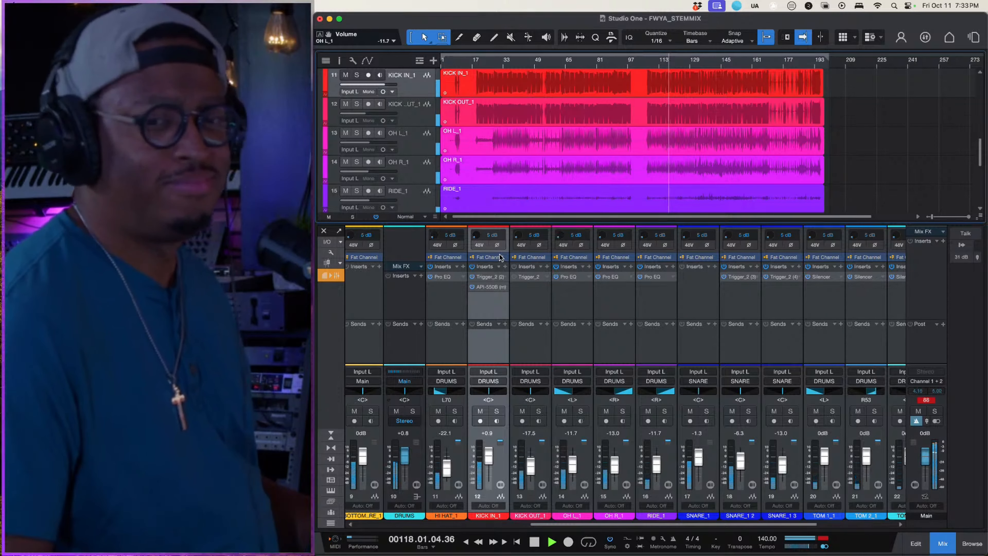
key("space")
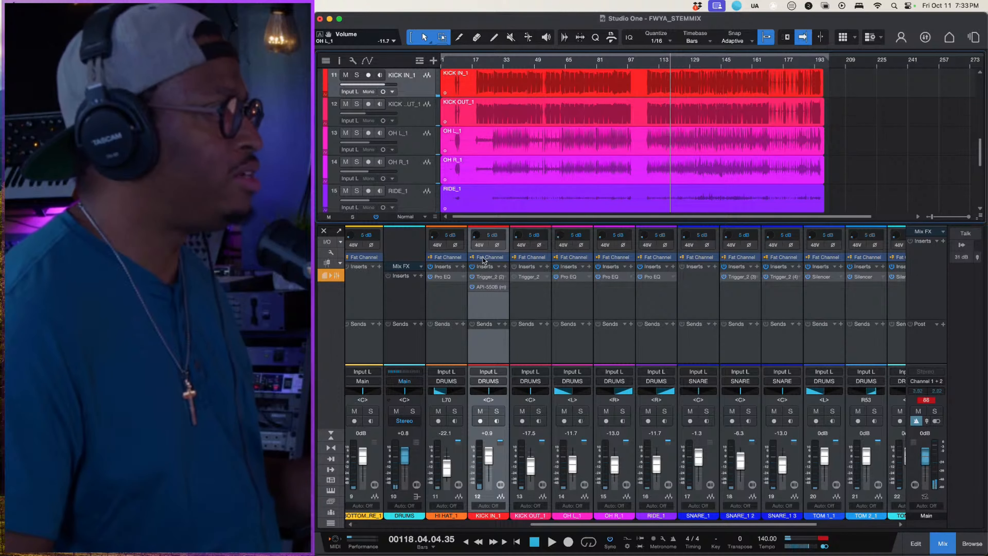
left_click(472, 267)
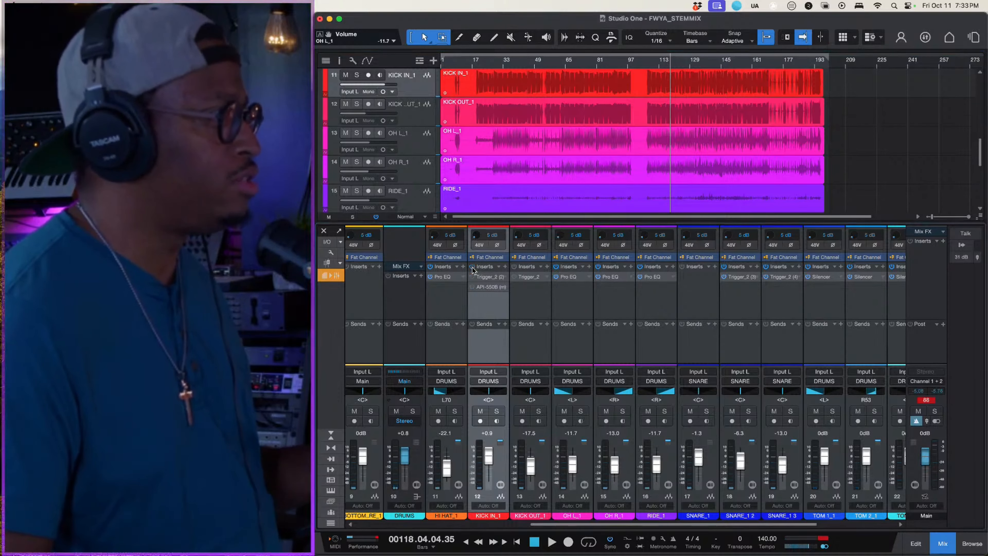
key("space")
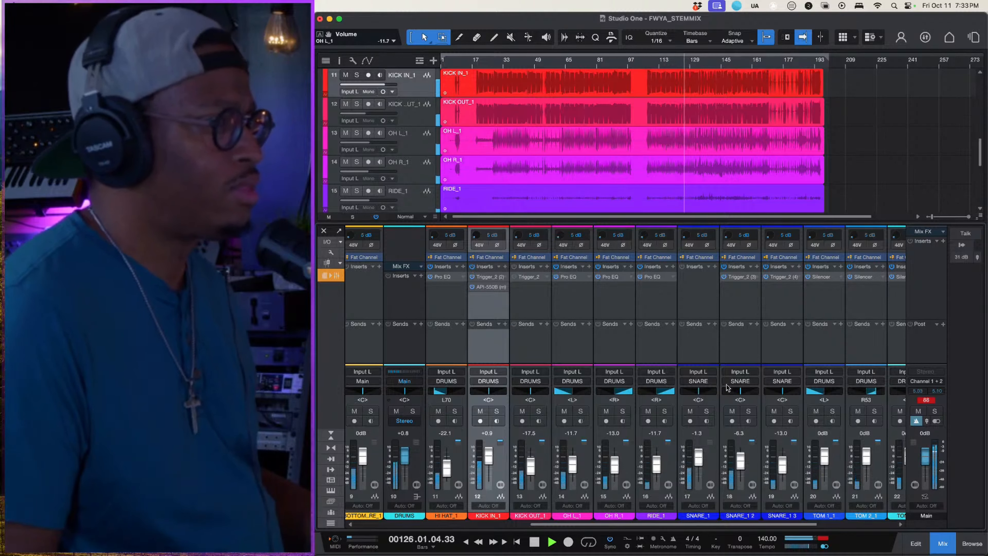
- Compare the mix with SNARE_1 2 and SNARE_1 3 muted and unmuted during playback
left_click(731, 411)
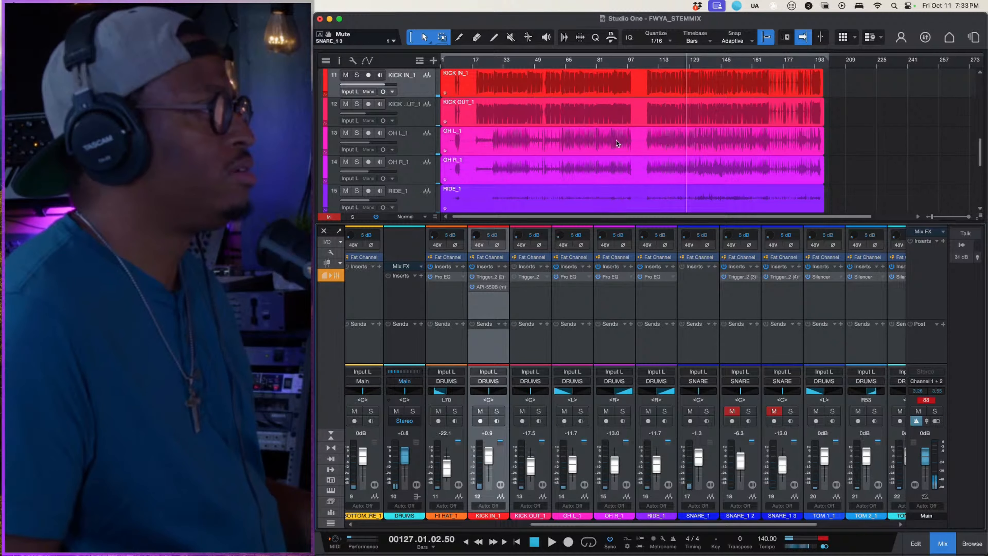
key("space")
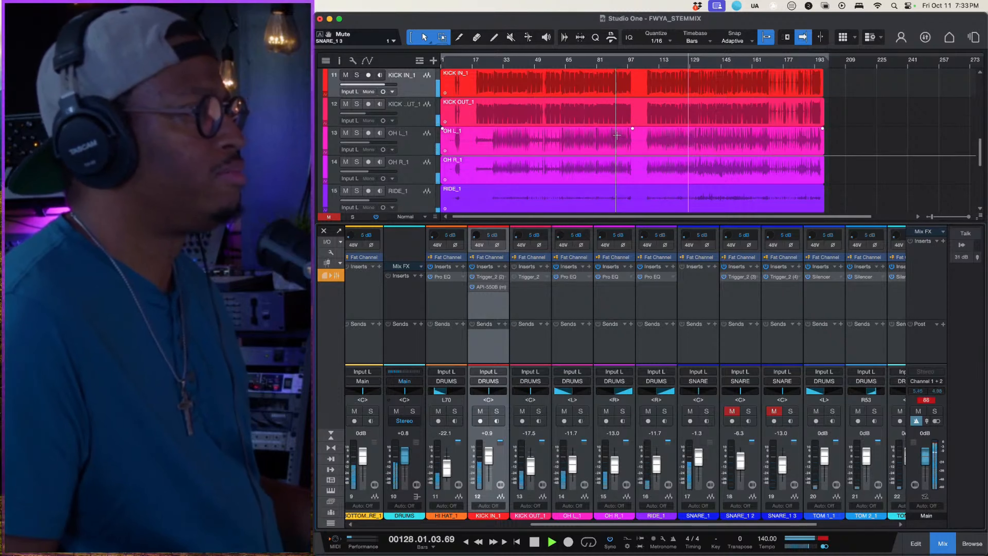
left_click(733, 411)
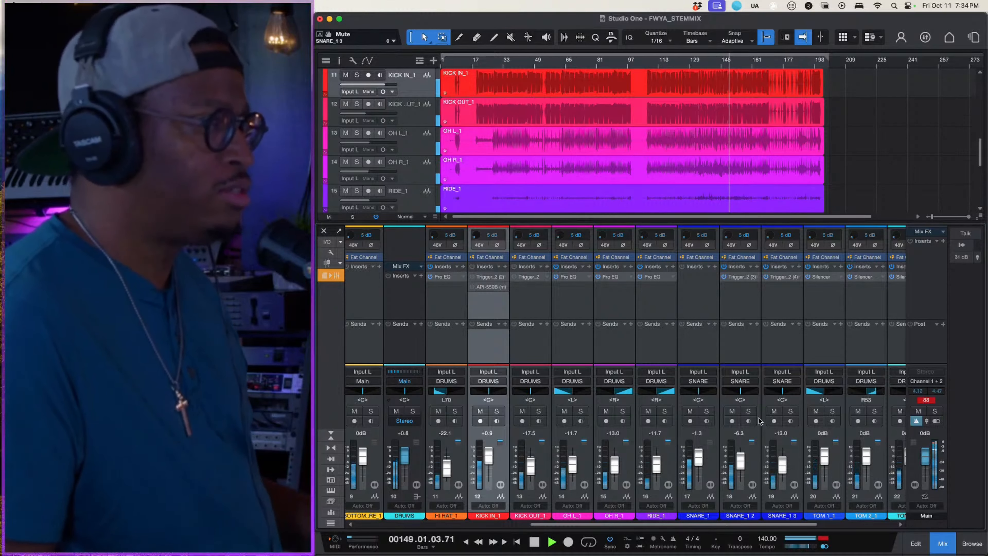
left_click(731, 412)
left_click(775, 411)
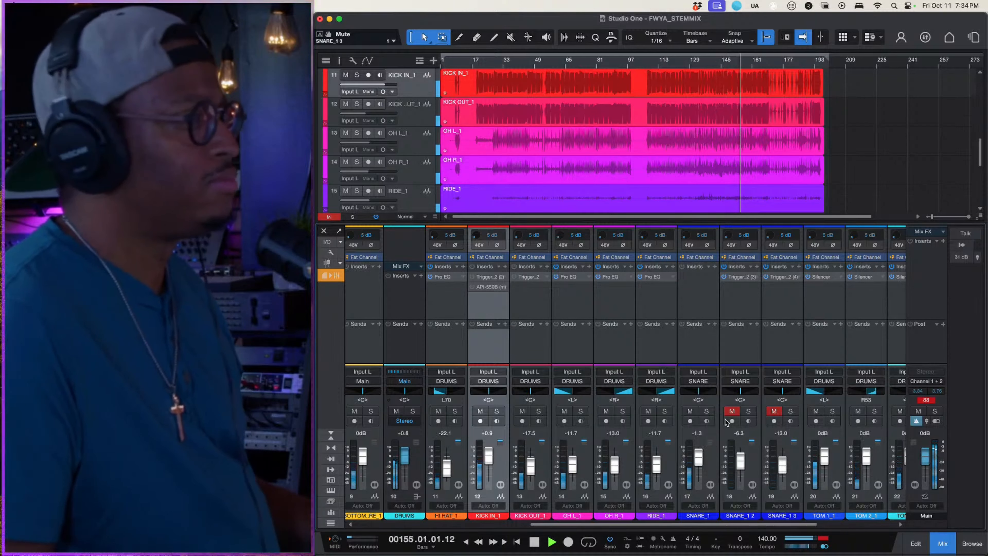
left_click(729, 412)
left_click(774, 411)
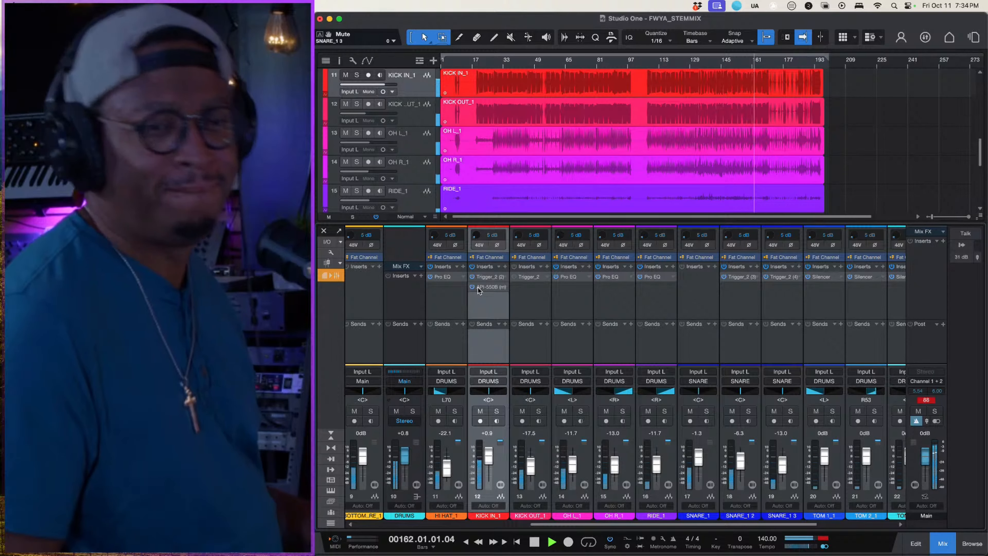
- Listen with KICK IN_1's inserts bypassed and both snare sample tracks muted, restore them, and stop playback
left_click(472, 267)
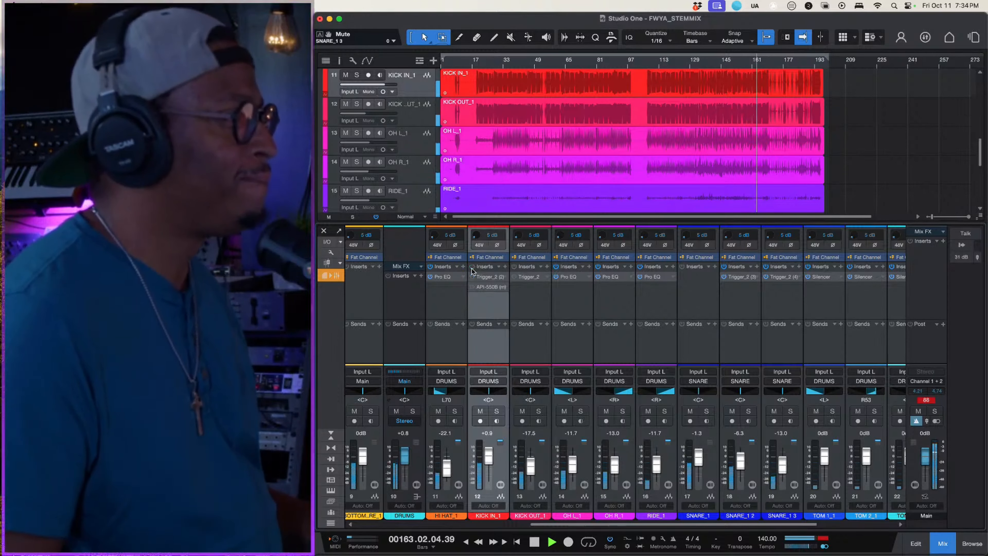
left_click(732, 412)
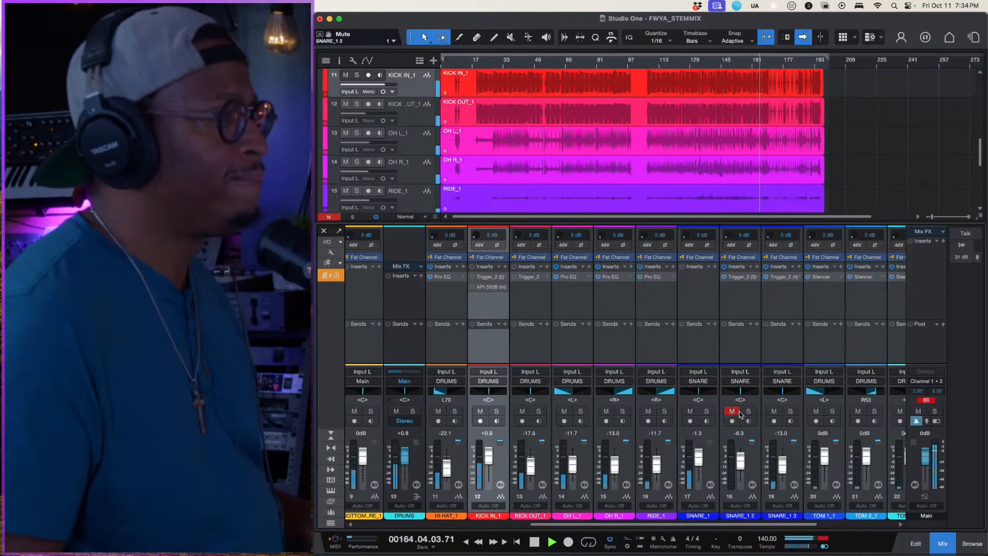
left_click(774, 412)
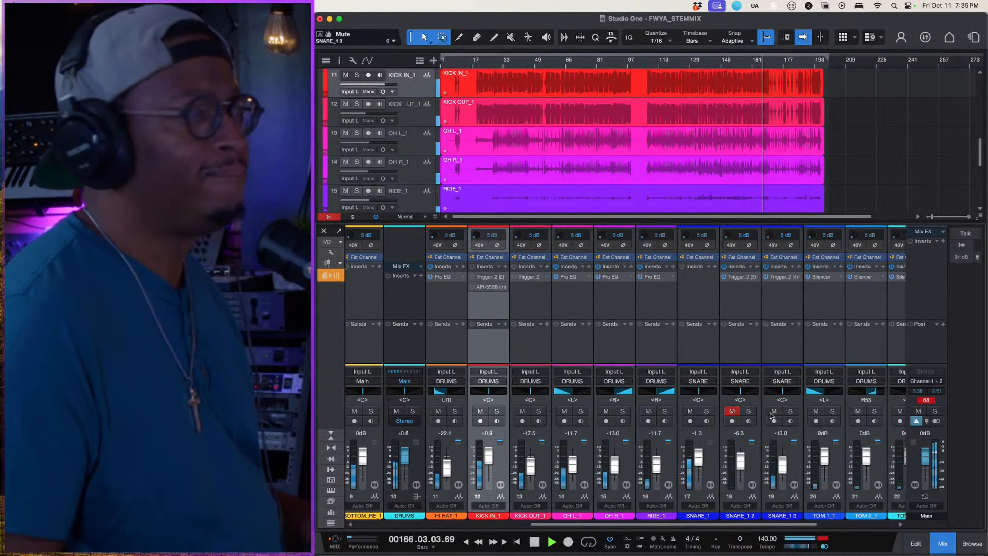
left_click(735, 412)
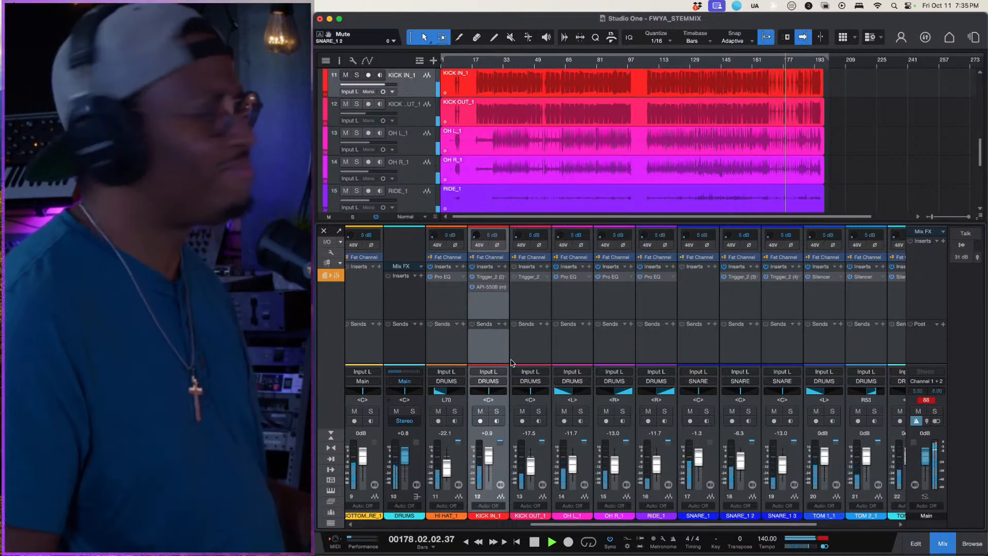
key("space")
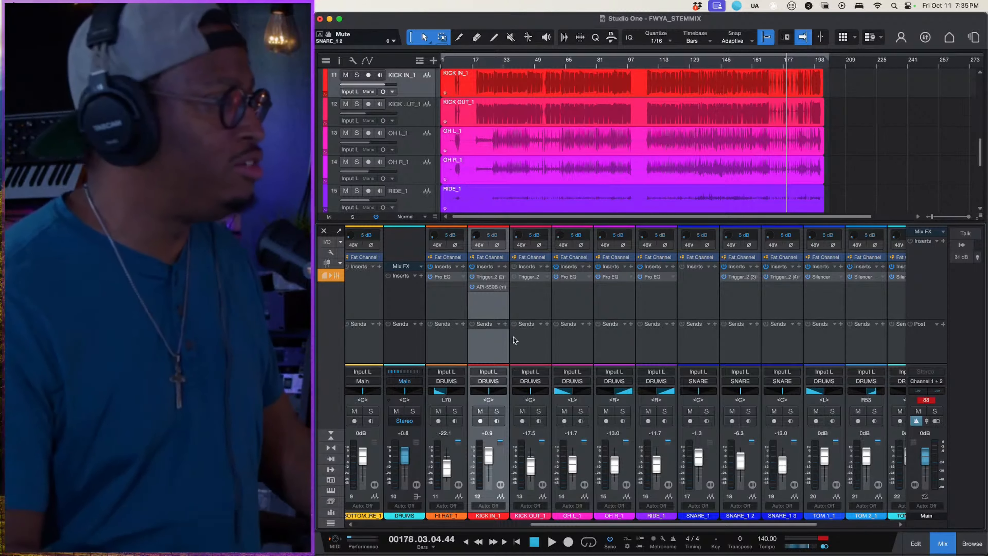
- Solo the DRUMS bus and play from around bar 113 with KICK IN_1's inserts bypassed and SNARE_1 2 and SNARE_1 3 muted
scroll(598, 304, "right", 2)
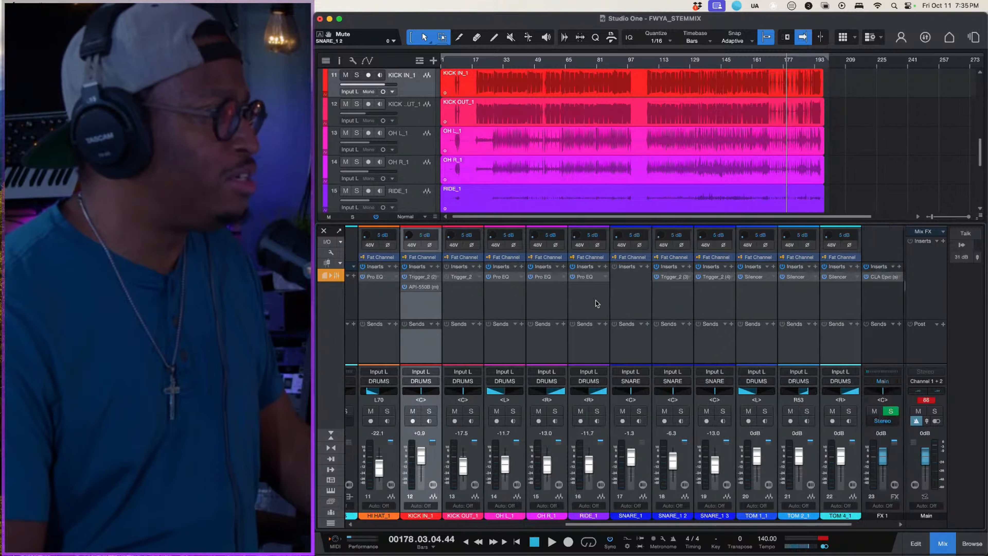
scroll(544, 305, "left", 2)
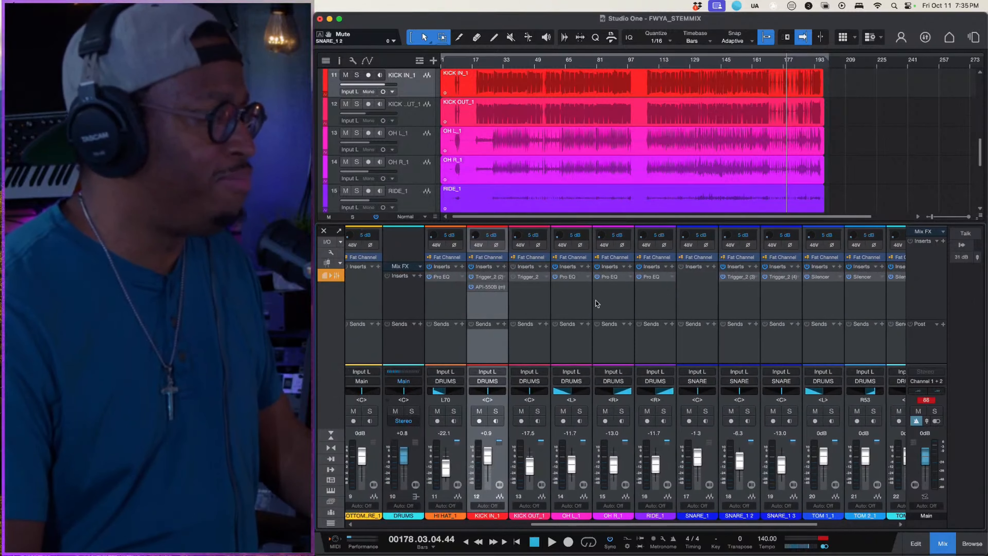
left_click(426, 311)
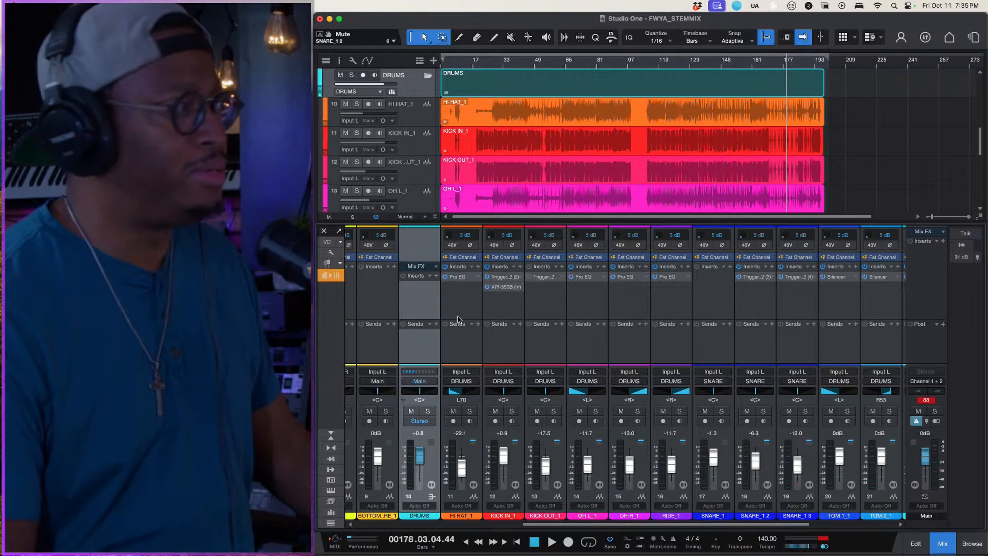
left_click(428, 411)
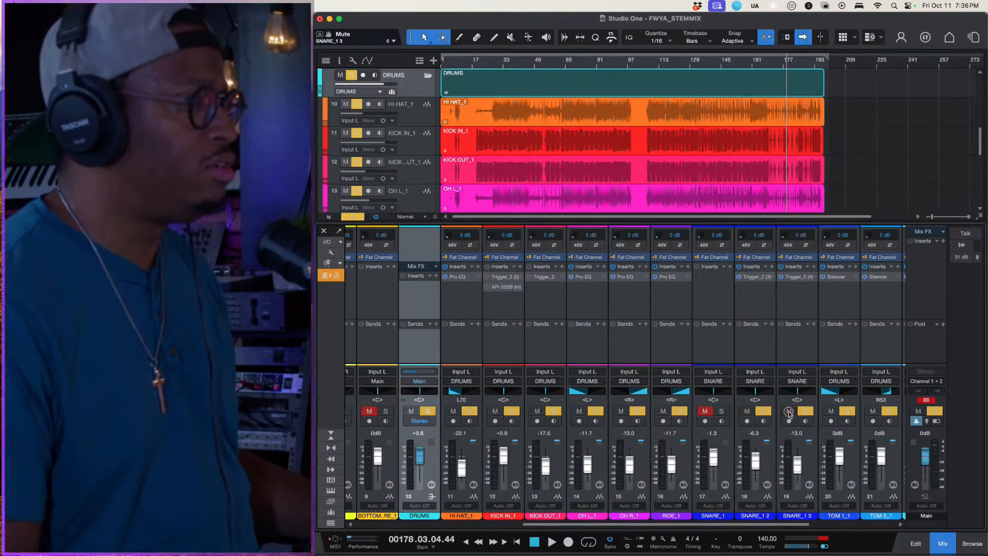
left_click(747, 411)
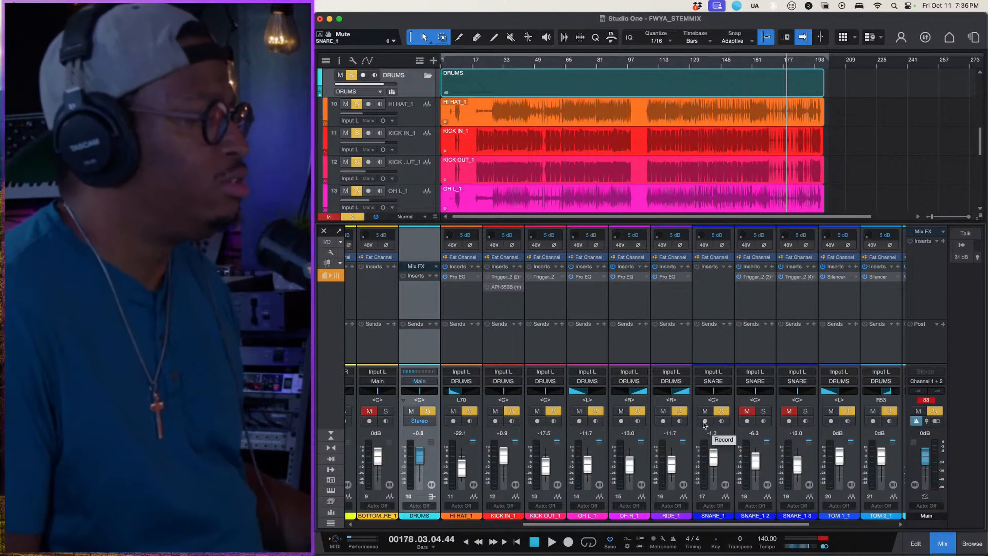
key("space")
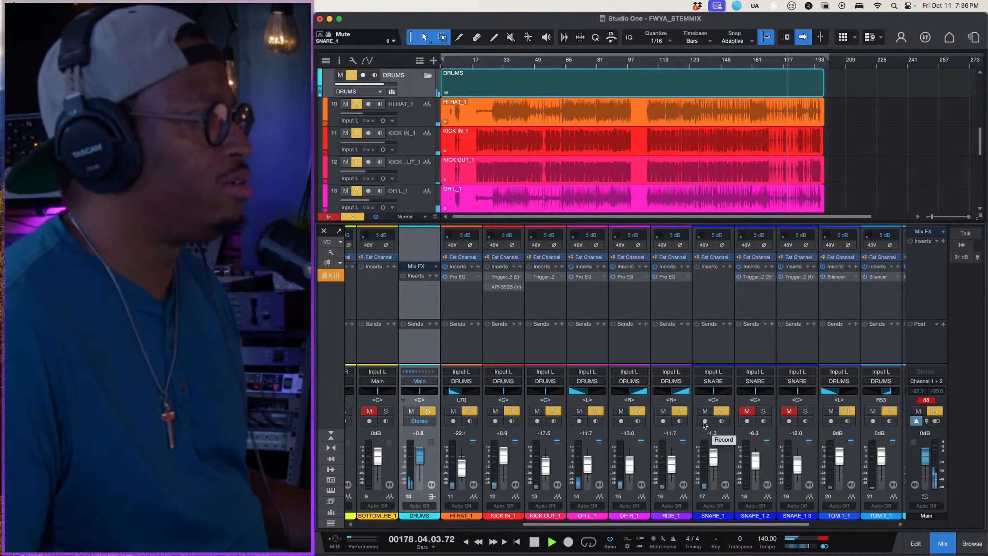
left_click(660, 62)
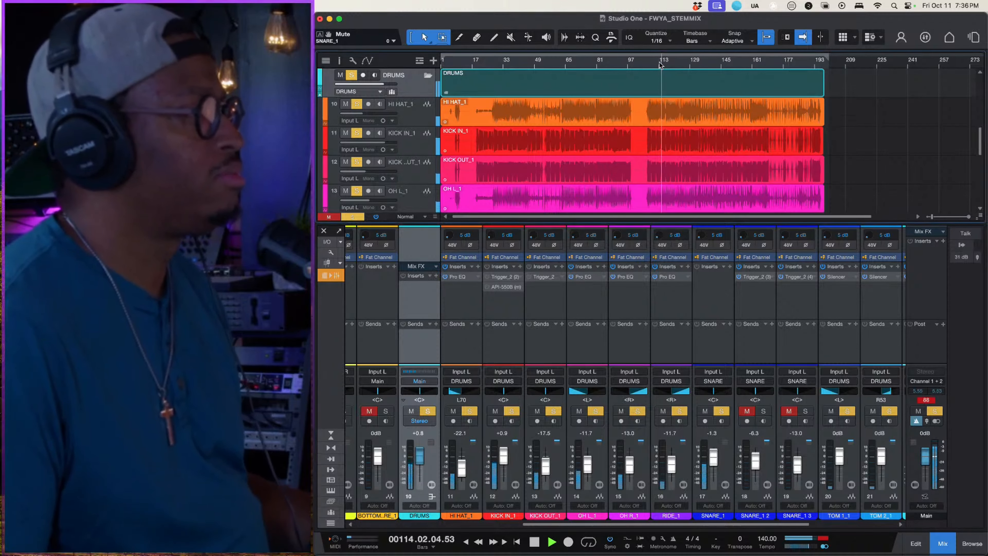
- Reactivate KICK IN_1's inserts, unmute SNARE_1 2 and SNARE_1 3, and listen to the soloed drums
left_click(488, 268)
key("space")
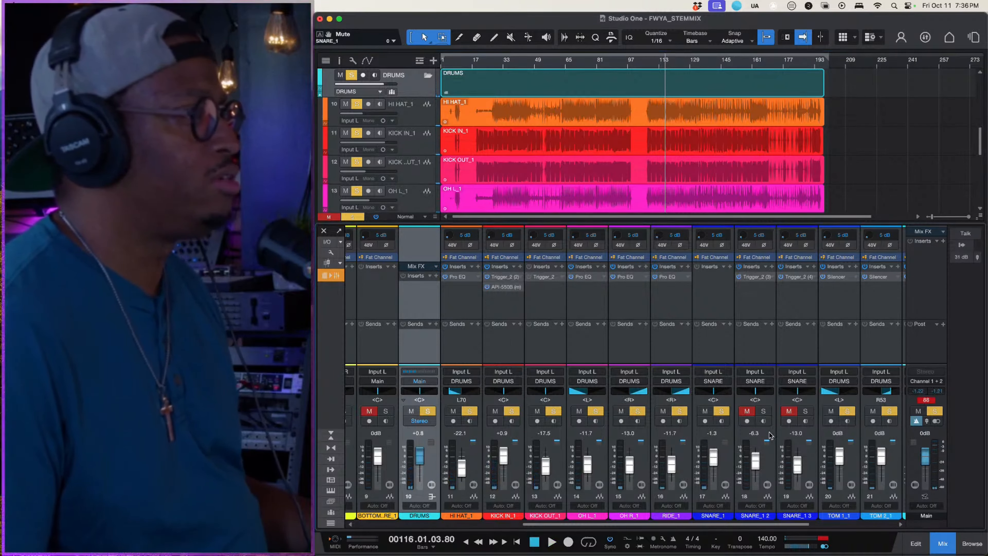
left_click(747, 410)
left_click(789, 411)
key("space")
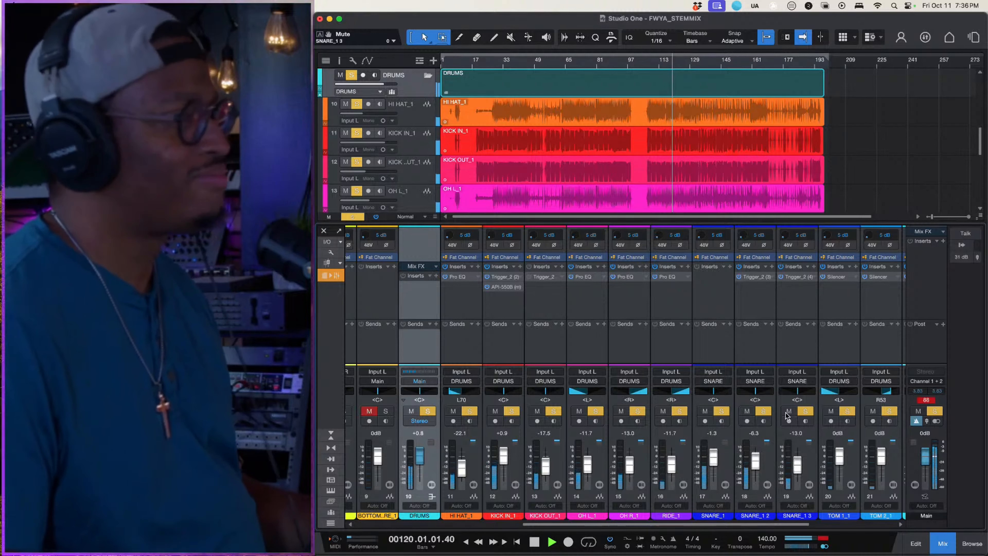
key("space")
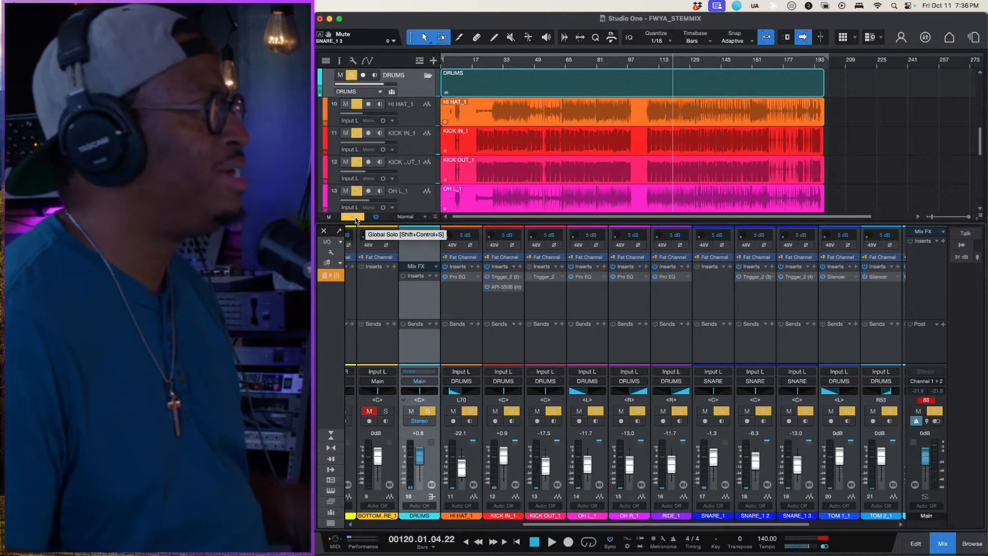
- Clear all solos and play the full mix while muting and unmuting SNARE_1 2 and SNARE_1 3 for comparison
left_click(355, 218)
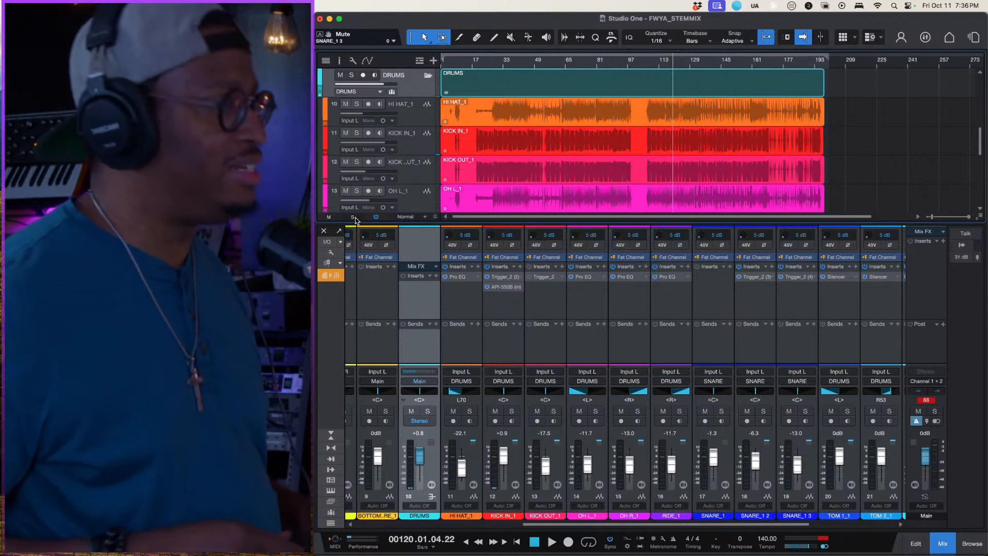
key("space")
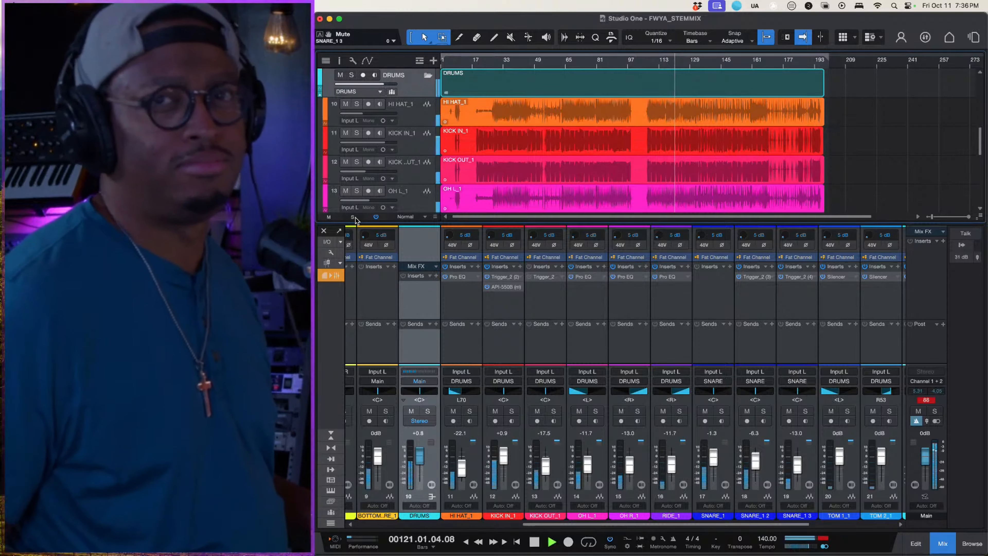
left_click(747, 411)
left_click(789, 411)
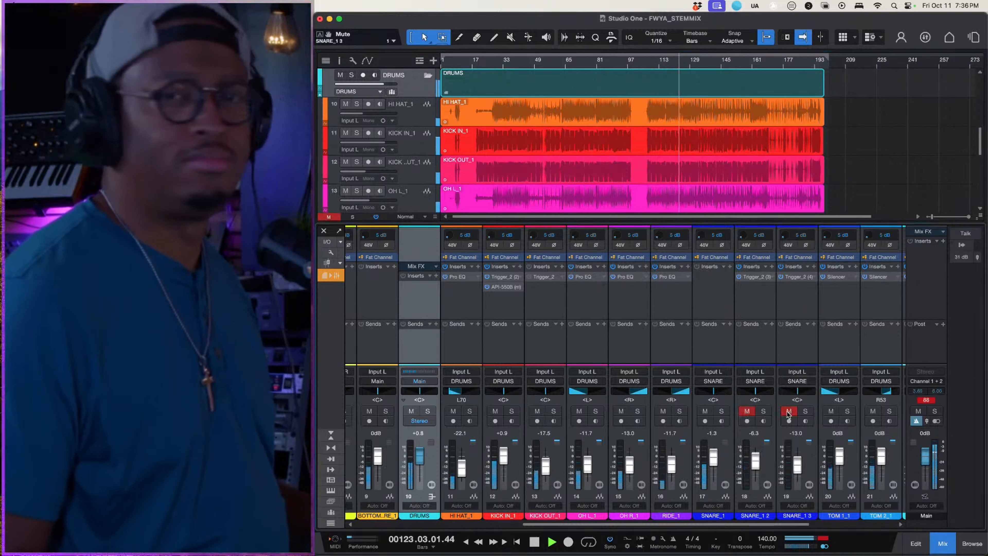
left_click(789, 411)
left_click(747, 411)
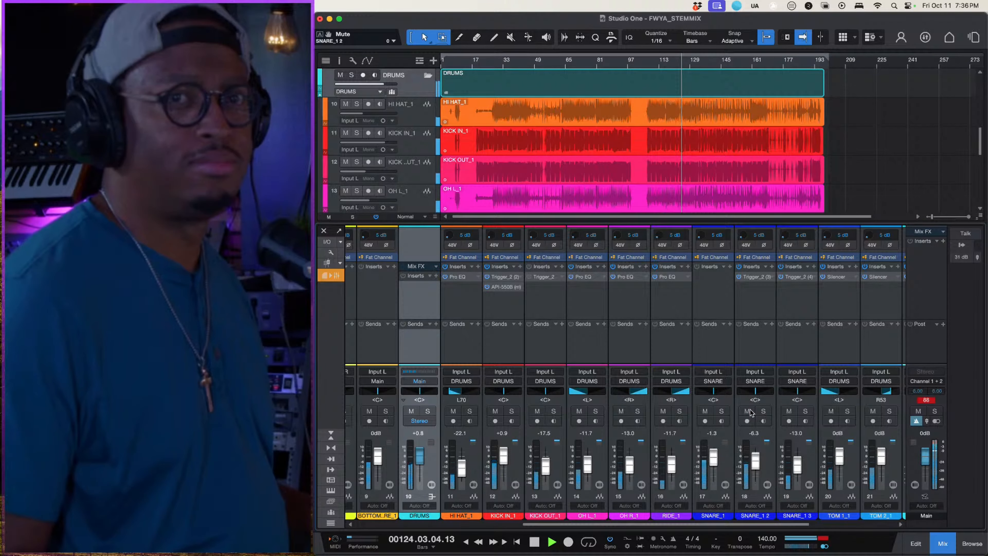
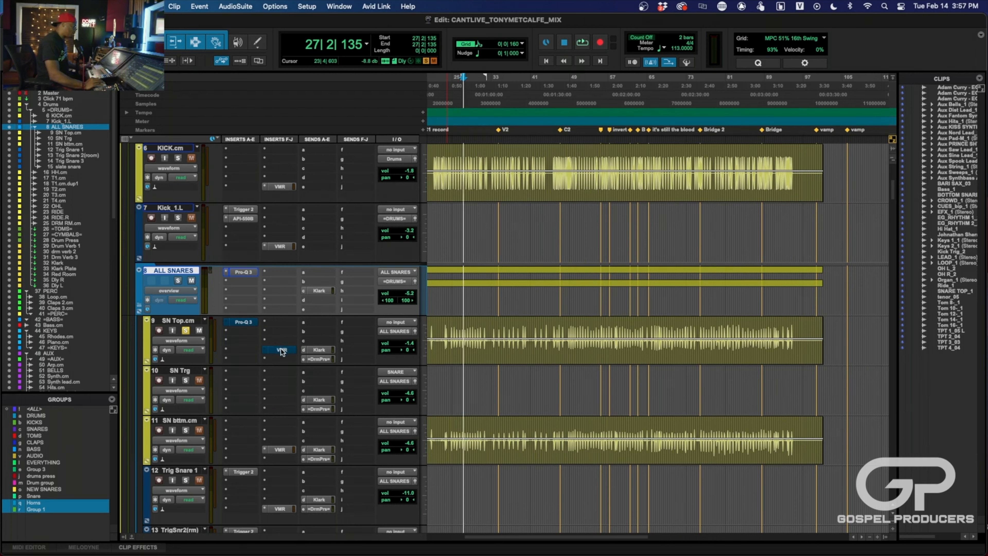
- Play the session and enable the 527 Hz cut in SN Top.cm's Pro-Q 3, making the cut shallower
key("space")
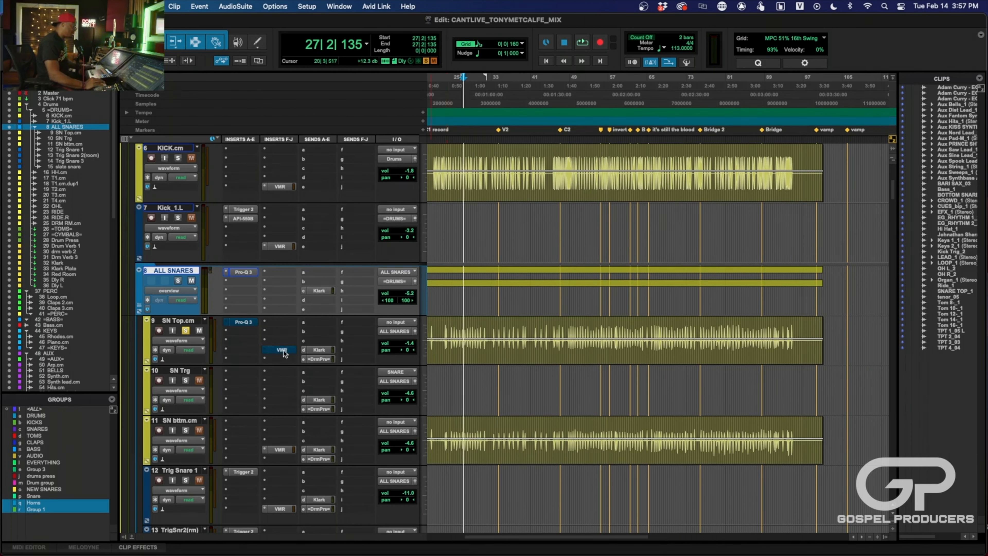
left_click(244, 322)
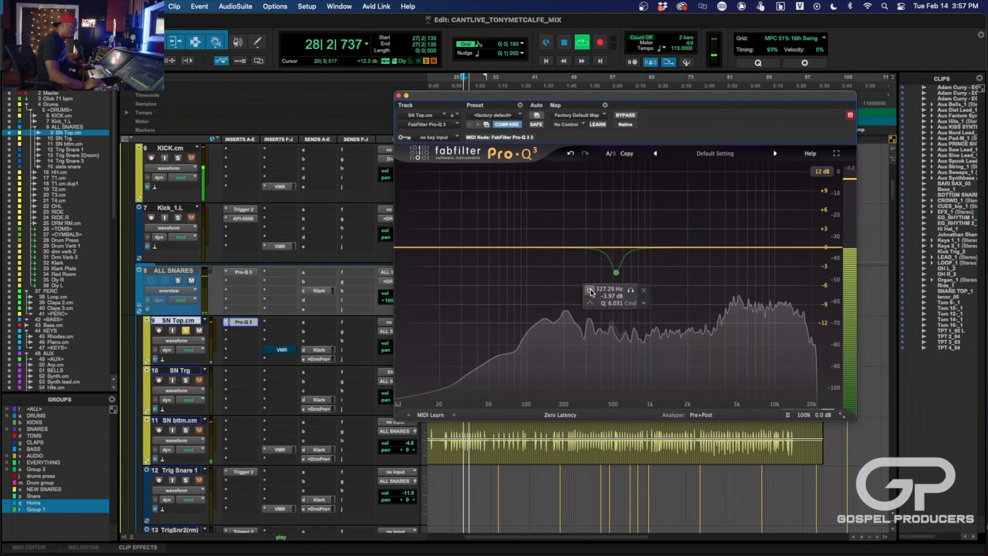
left_click(590, 290)
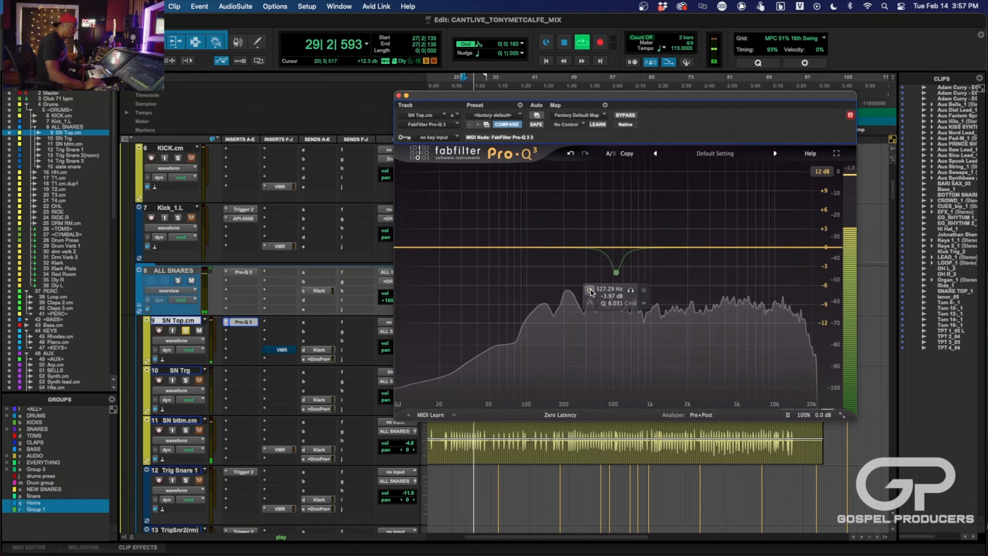
left_click(589, 290)
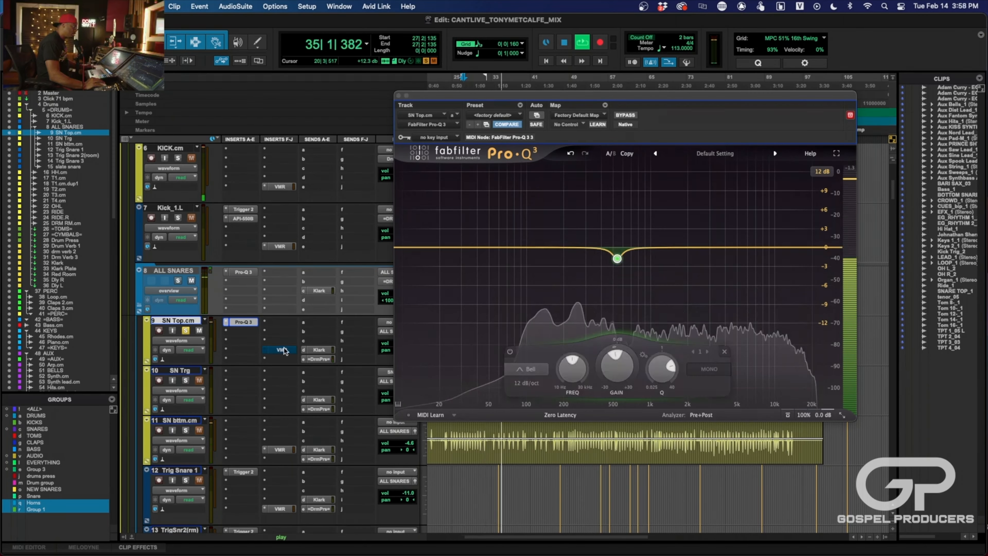
- Activate SN Top.cm's Virtual Mix Rack and add a Gate:Drums module before its Virtual Channel
left_click(282, 349)
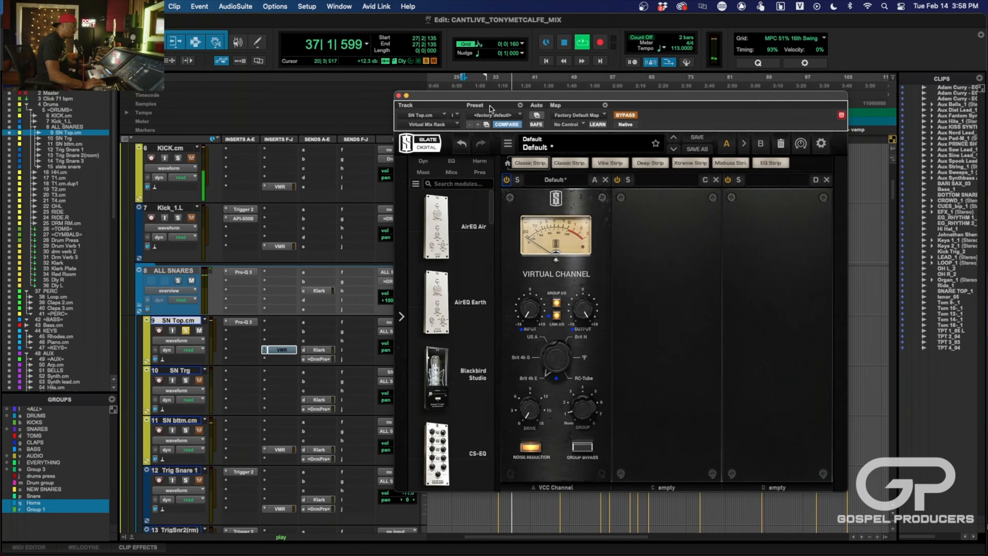
left_click(621, 115)
scroll(457, 391, "down", 15)
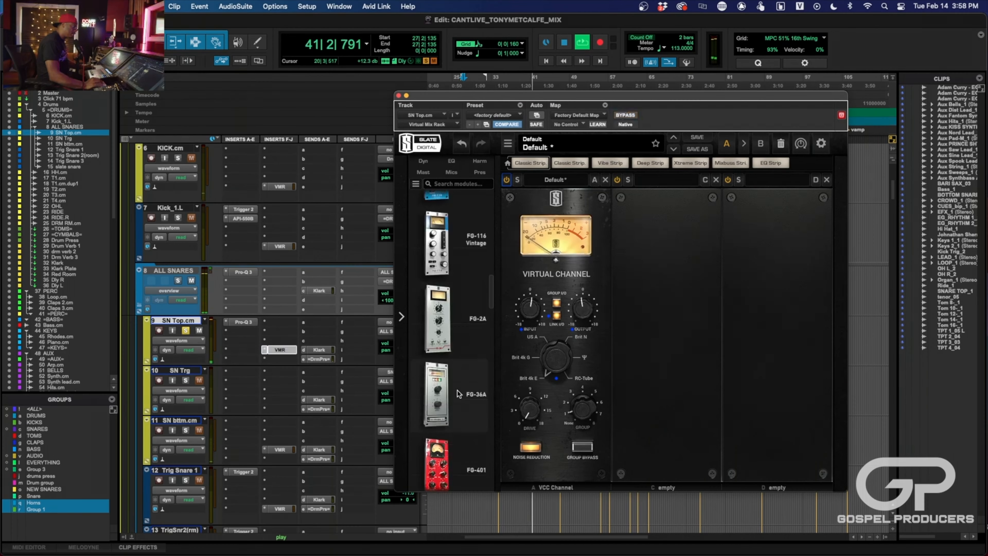
scroll(457, 391, "down", 5)
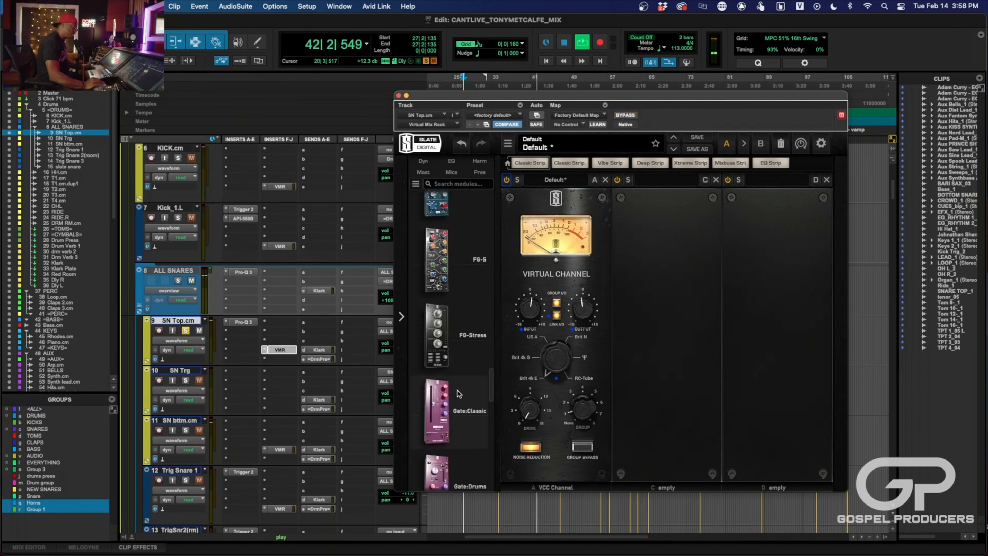
left_click_drag(443, 448, 525, 385)
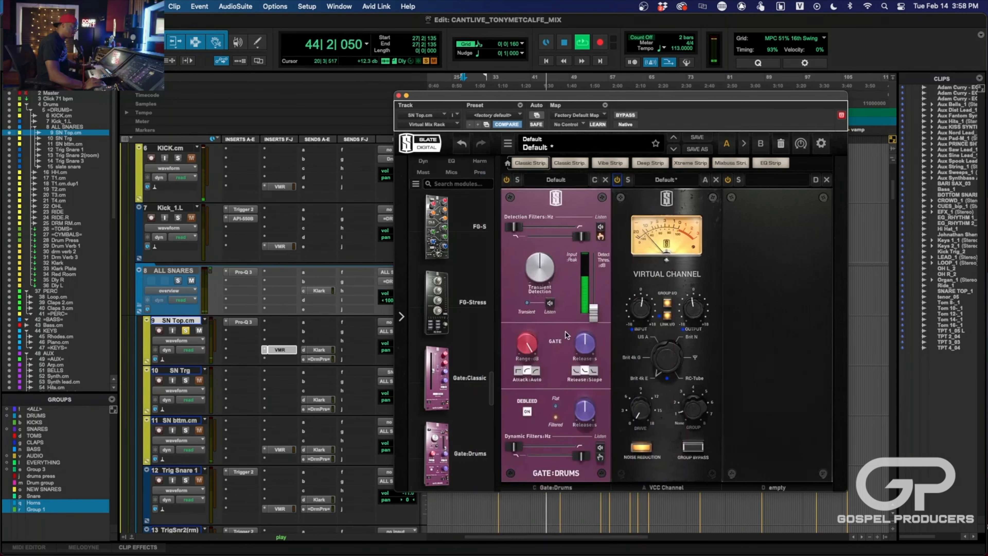
- Load the Snare Debleed Natural preset in SN Top.cm's gate, raise its detection threshold above -40 dB, and stop playback
left_click(556, 179)
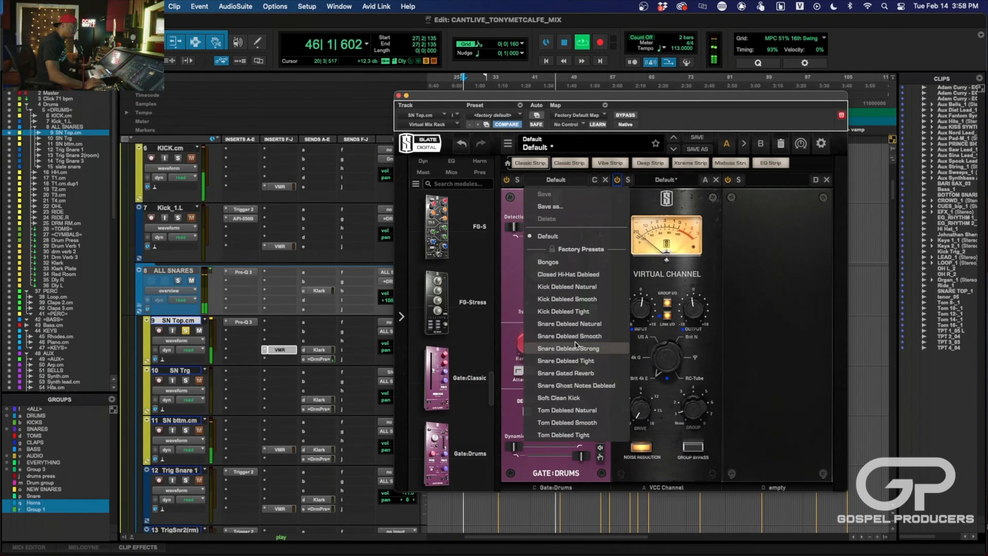
left_click(577, 324)
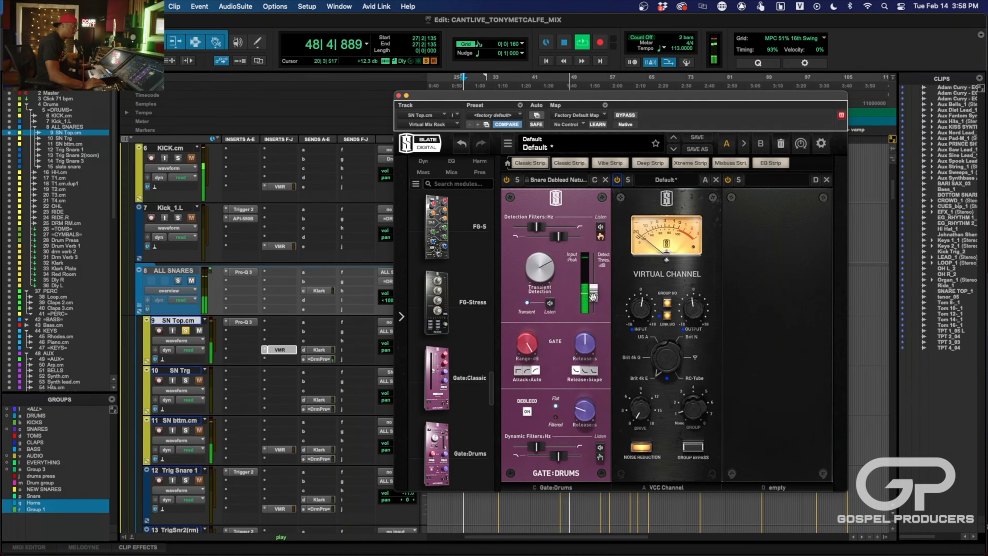
mouse_move(593, 297)
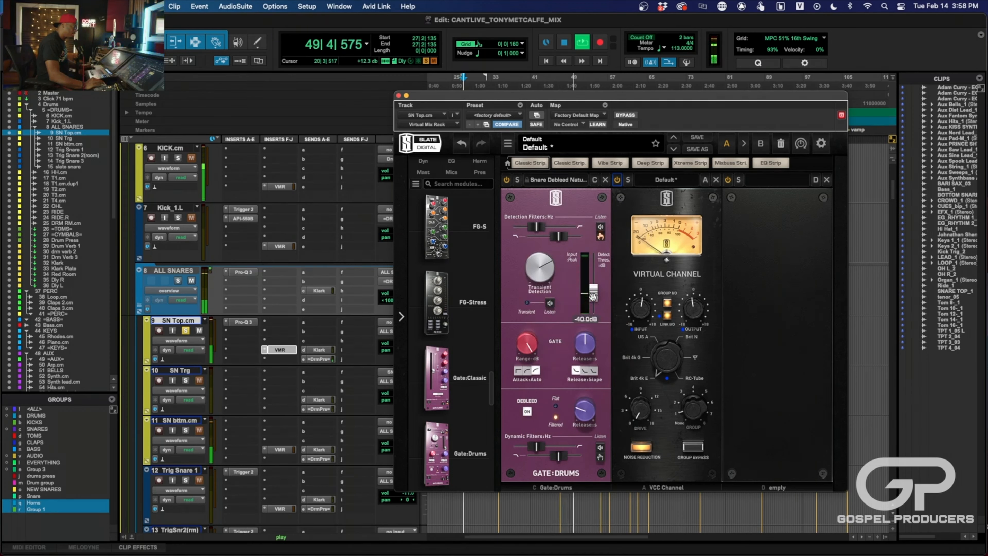
left_click_drag(593, 296, 594, 285)
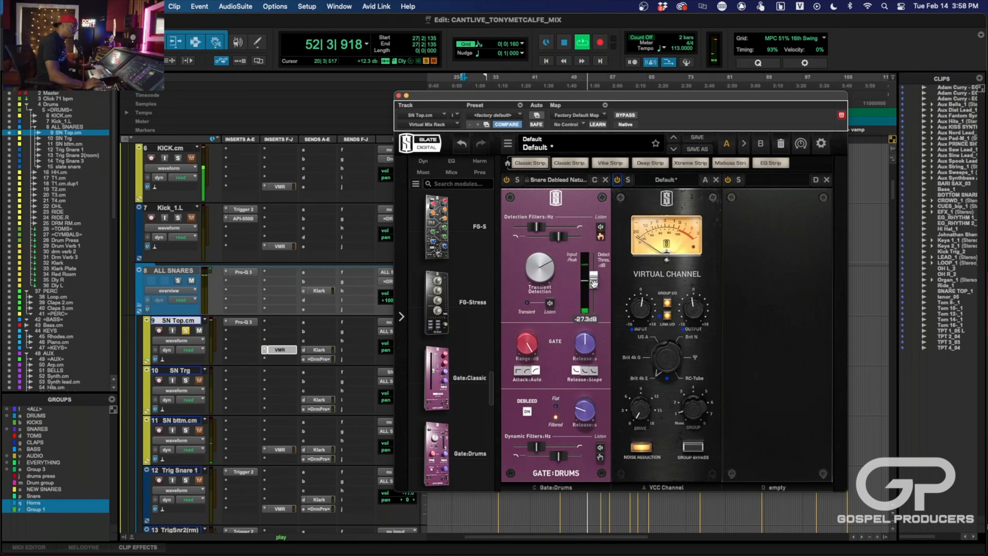
left_click(398, 96)
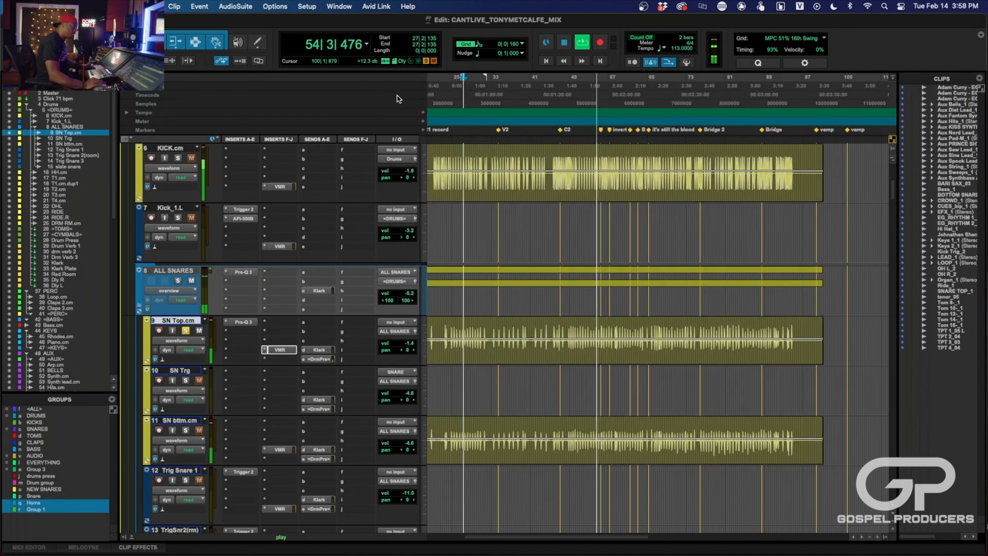
key("space")
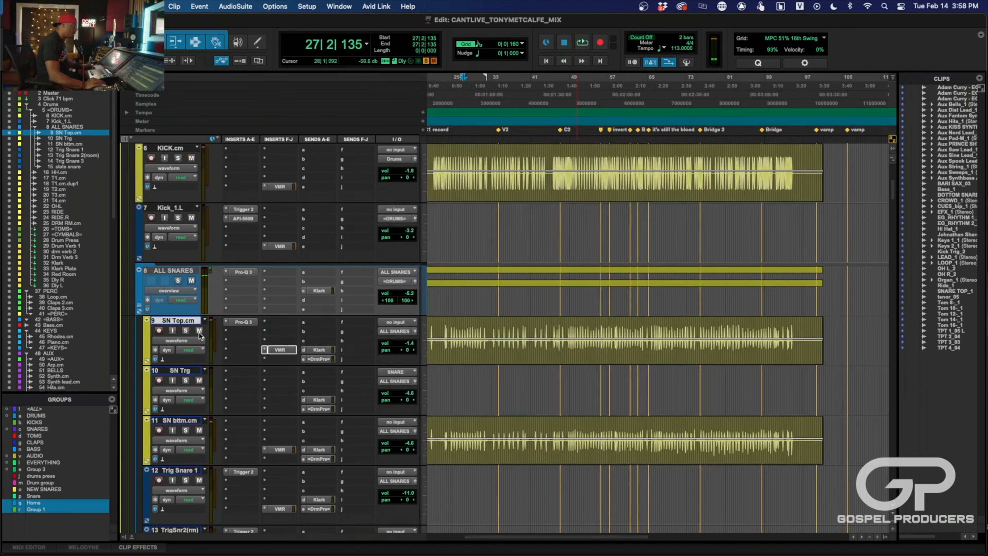
- Add Gate:Drums before the Virtual Channel in SN bttm.cm's rack and load the Snare Debleed Natural preset
scroll(236, 448, "down", 3)
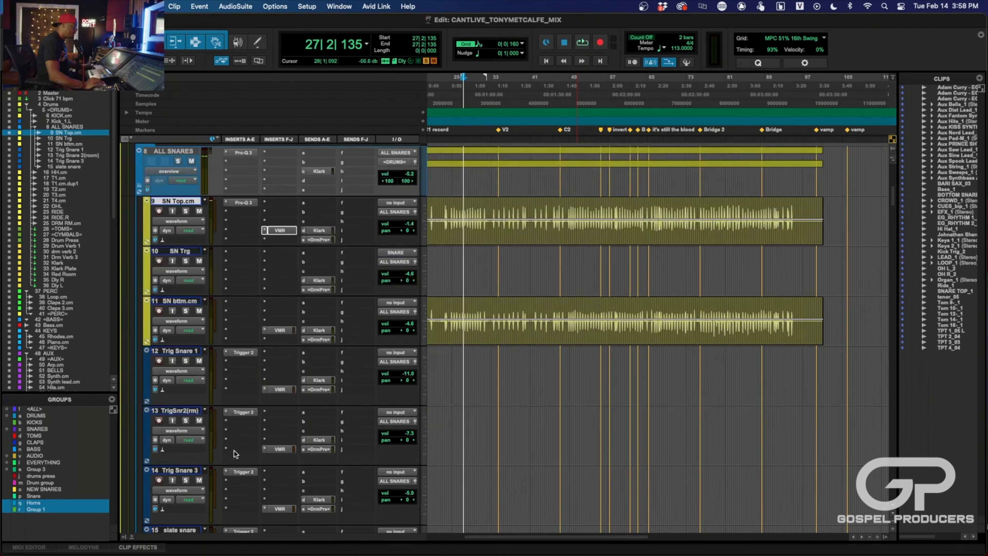
left_click(281, 331)
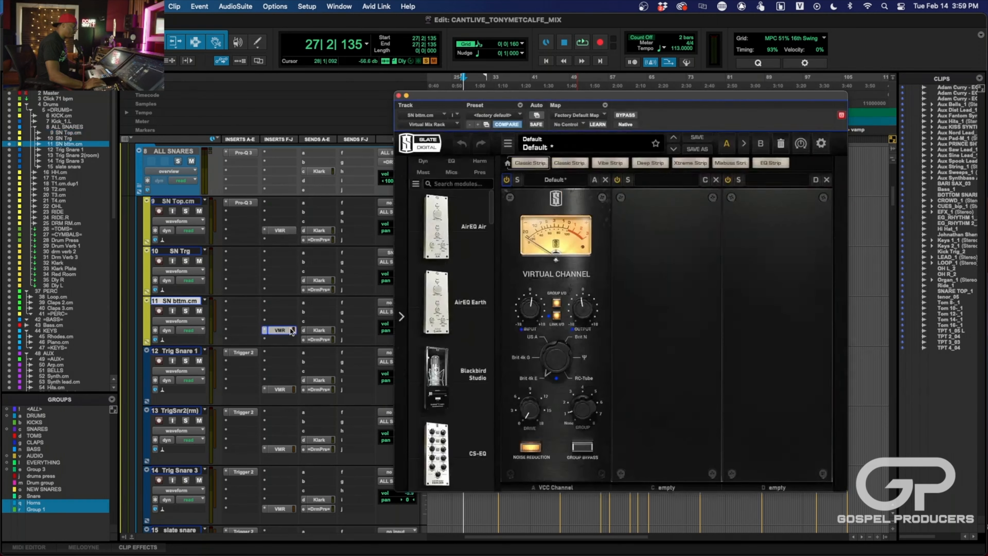
scroll(441, 441, "down", 10)
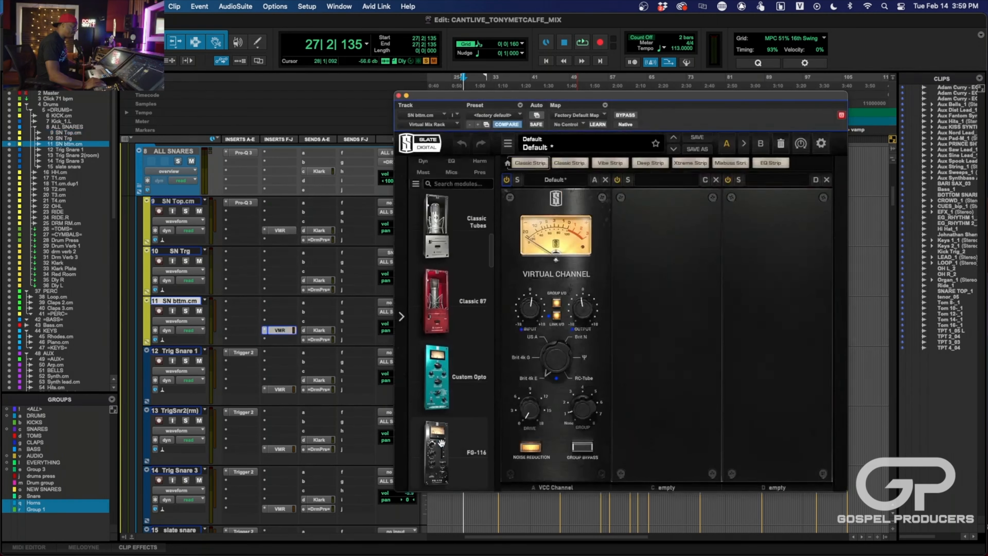
scroll(442, 443, "down", 10)
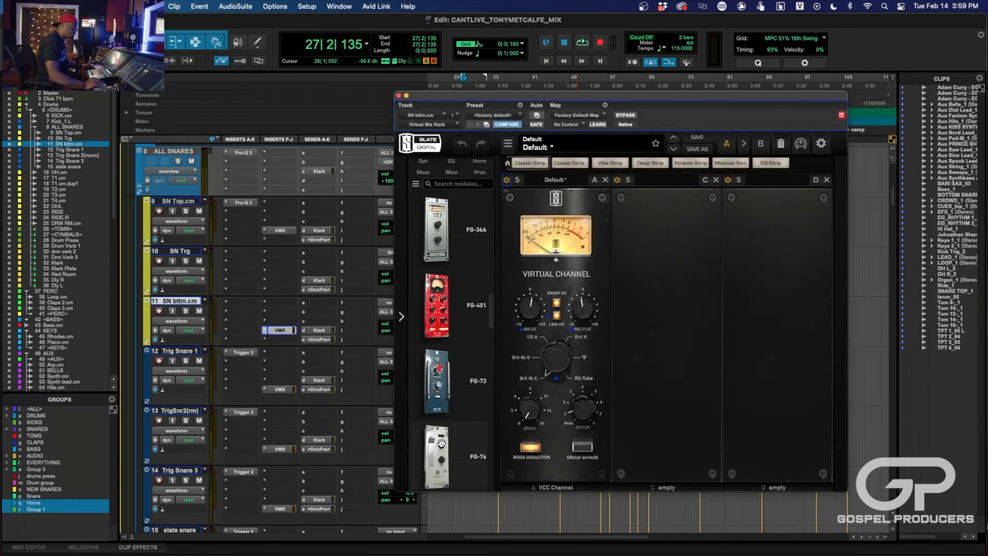
scroll(442, 443, "down", 6)
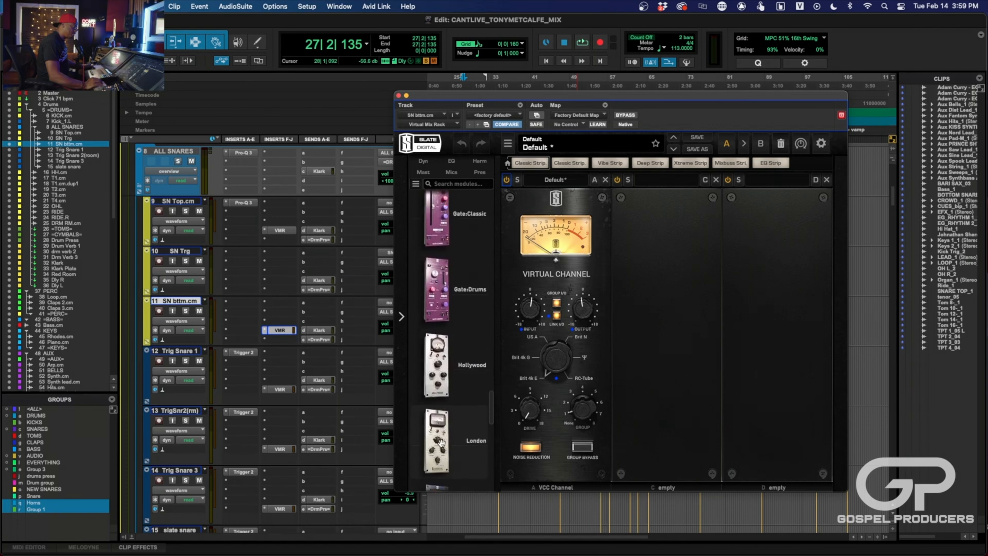
left_click_drag(447, 298, 510, 320)
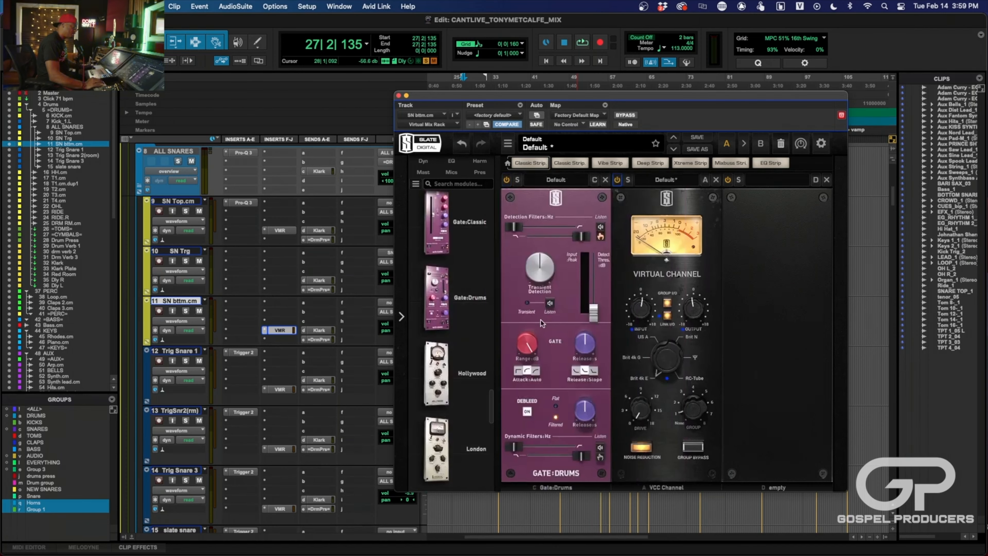
left_click(549, 180)
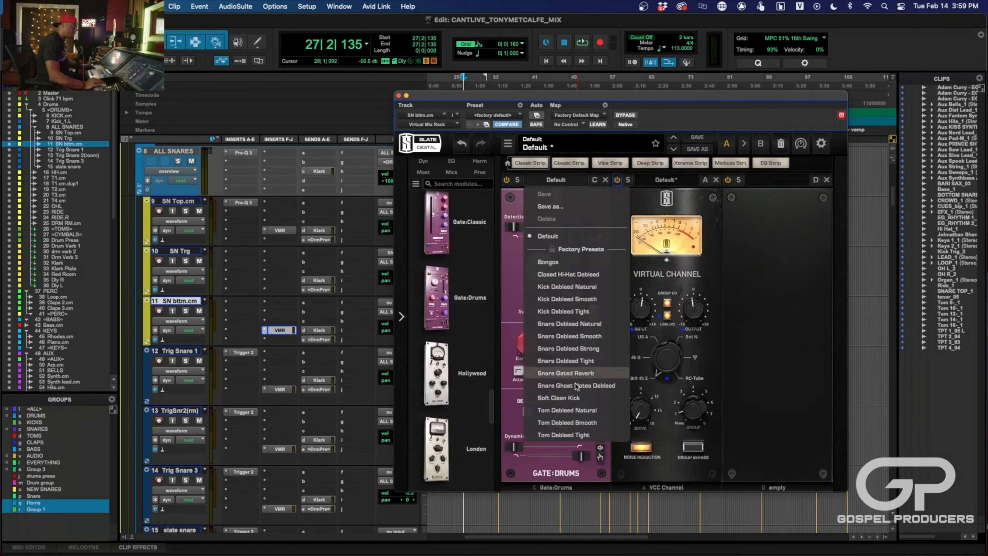
left_click(575, 324)
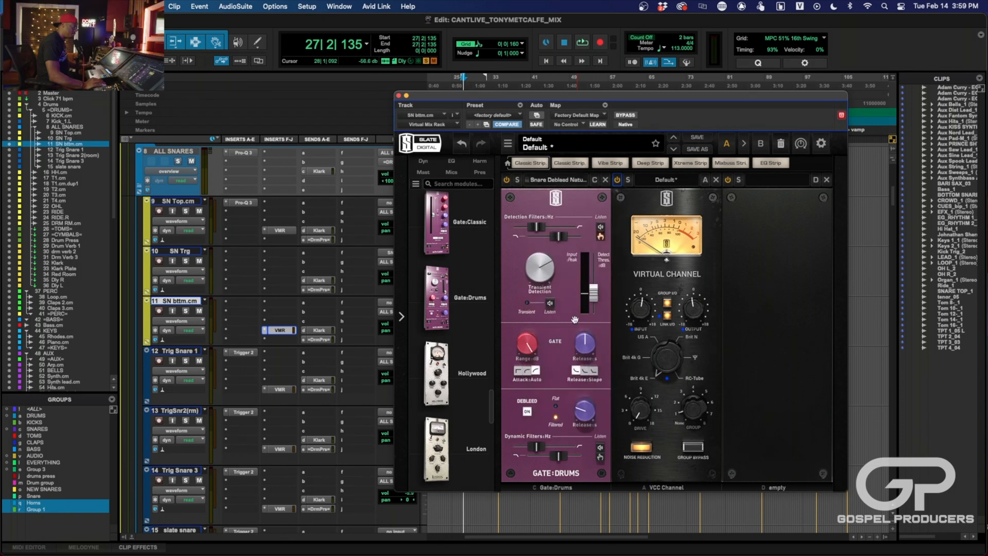
- Play with SN bttm.cm and SN Trg soloed, test the gate's release, and raise the detection threshold slightly above -40 dB
key("space")
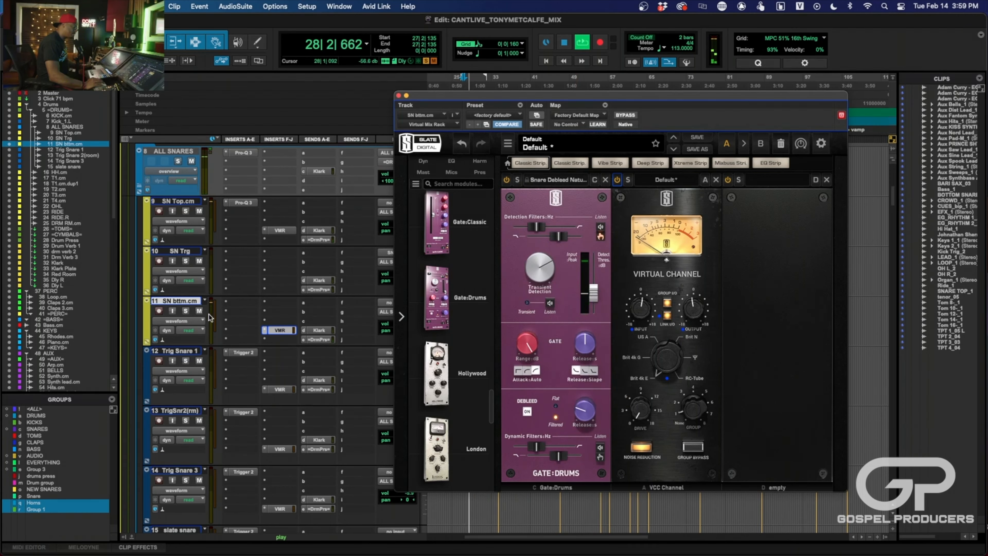
left_click(186, 311)
left_click(185, 260)
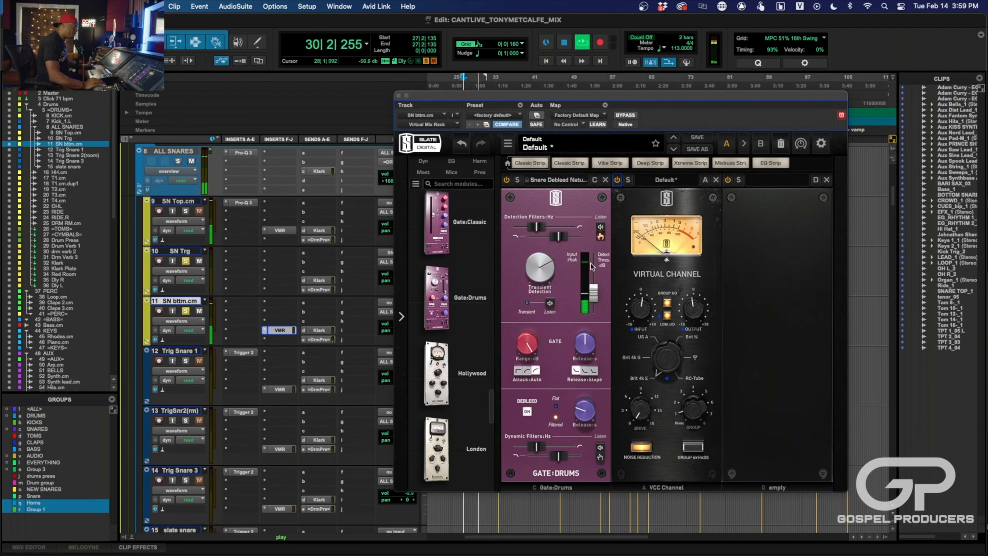
left_click_drag(595, 293, 595, 287)
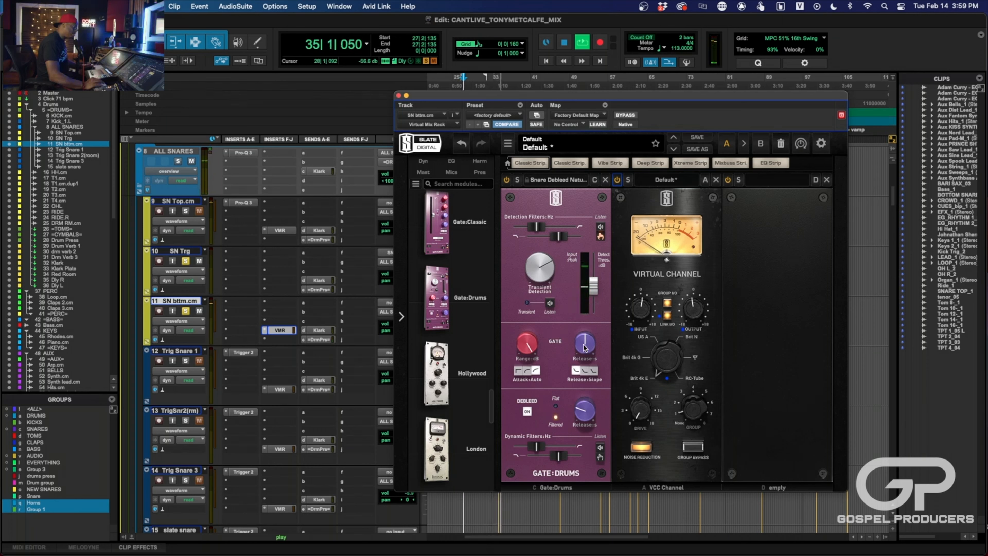
left_click_drag(584, 344, 588, 333)
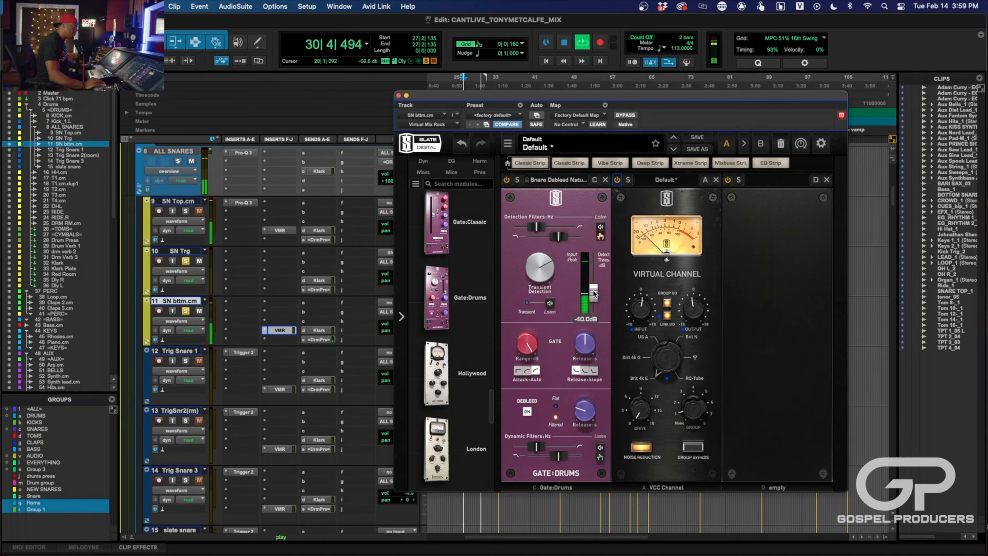
left_click_drag(594, 295, 594, 290)
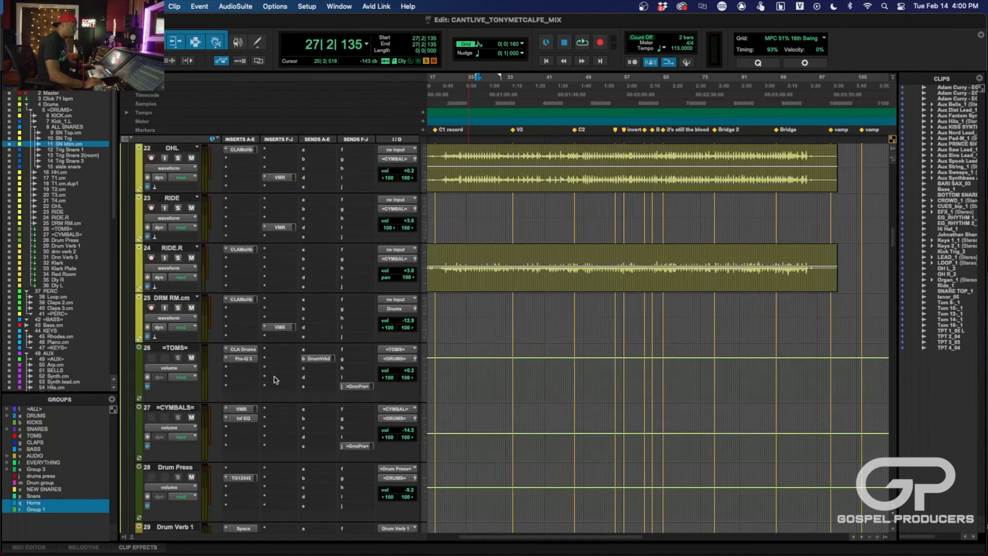
- Activate T4.cm's Virtual Mix Rack, play the track soloed, and load the Tom Debleed Natural preset in its Gate:Drums module
scroll(165, 356, "down", 10)
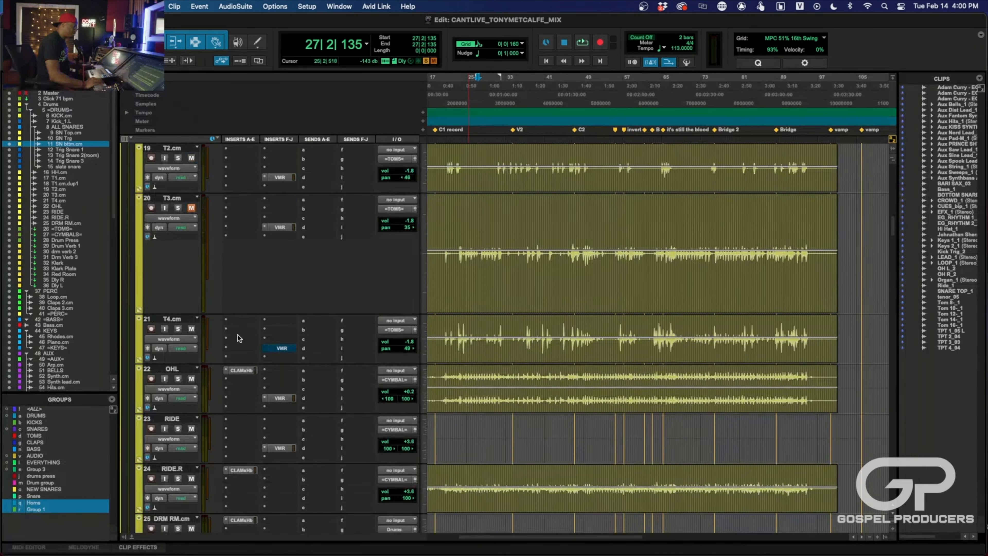
left_click(281, 348)
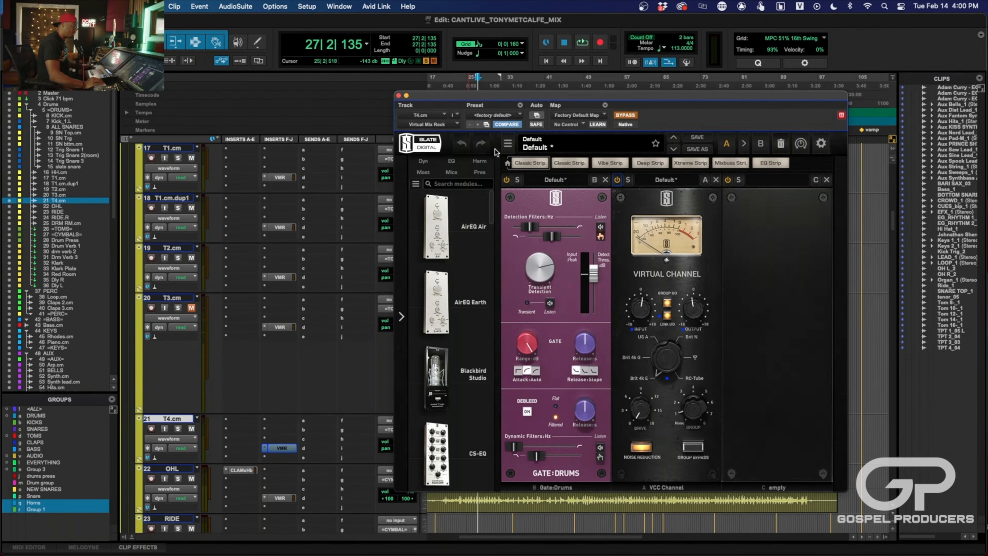
left_click(629, 116)
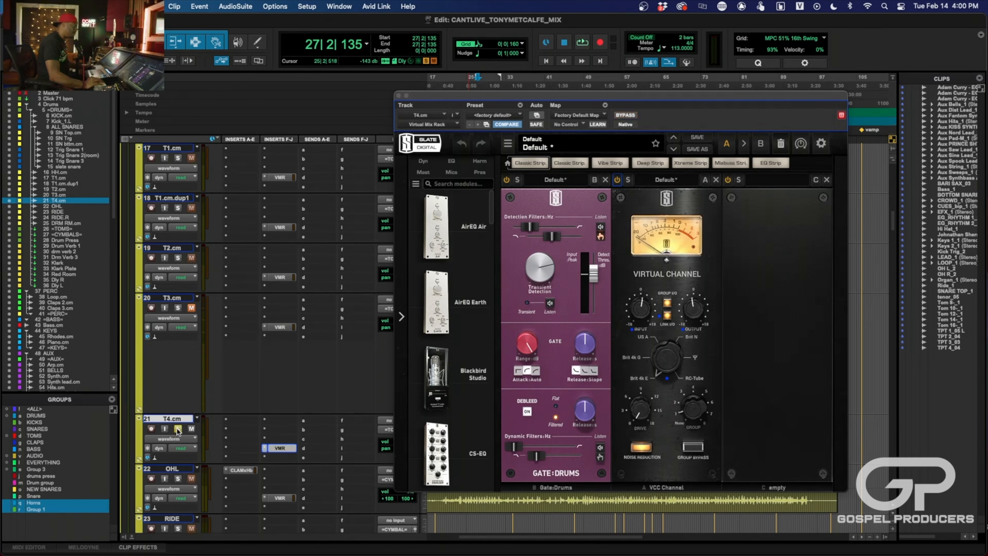
key("space")
left_click(555, 179)
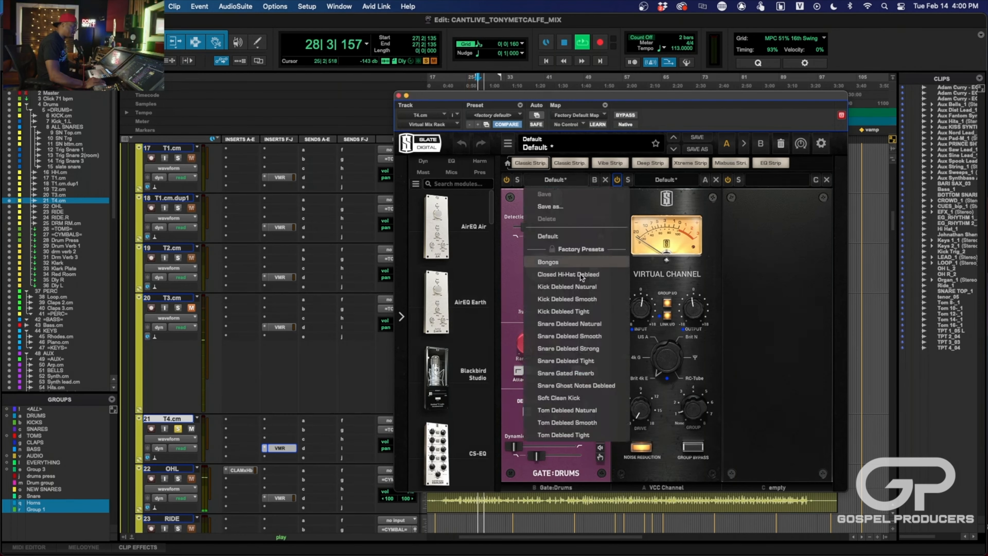
left_click(588, 411)
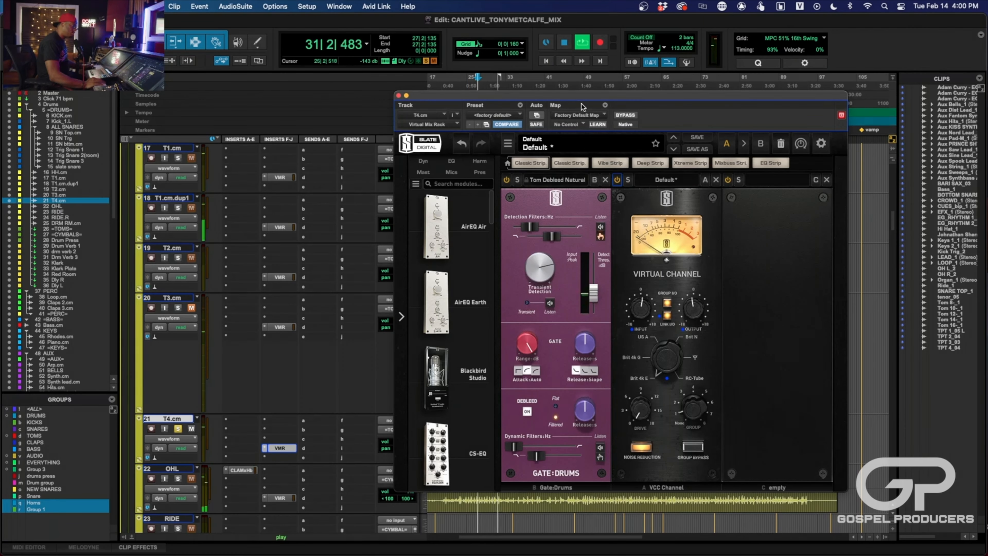
- Move the rack window clear of the waveforms and play the soloed T4.cm from around bar 23
left_click_drag(582, 106, 134, 100)
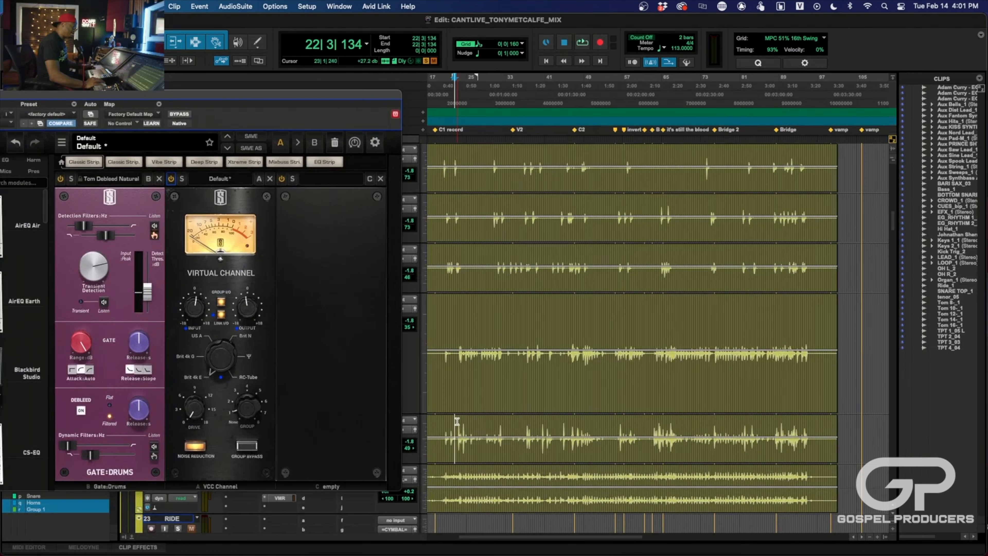
left_click(458, 419)
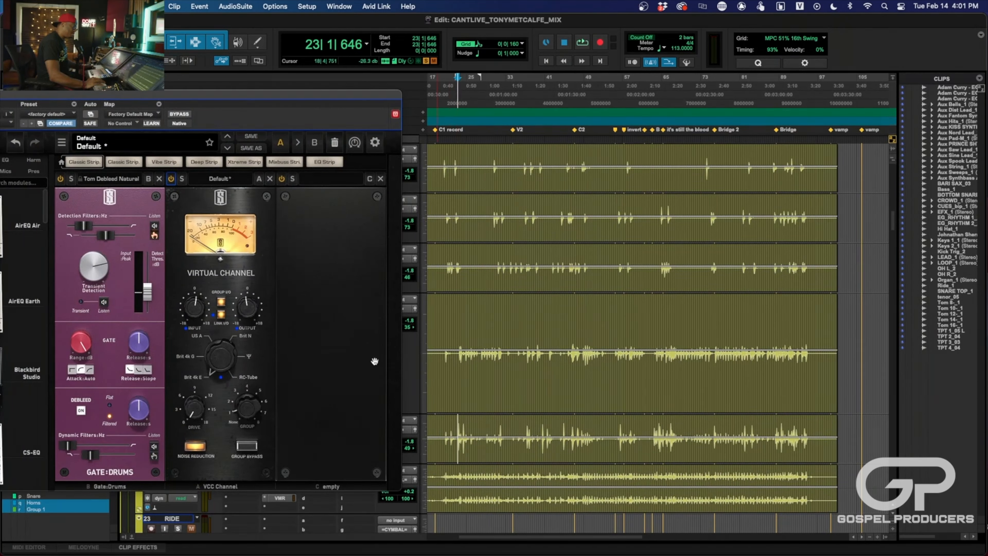
key("space")
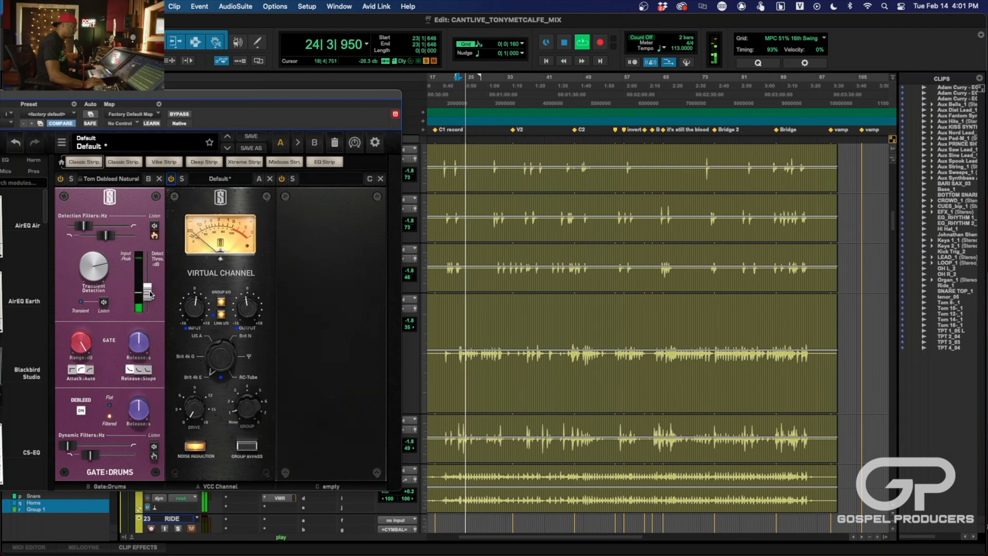
- Play T4.cm from about bar 46, raise its Gate:Drums detection threshold, and check the gating again from about bar 62
left_click_drag(571, 428, 598, 425)
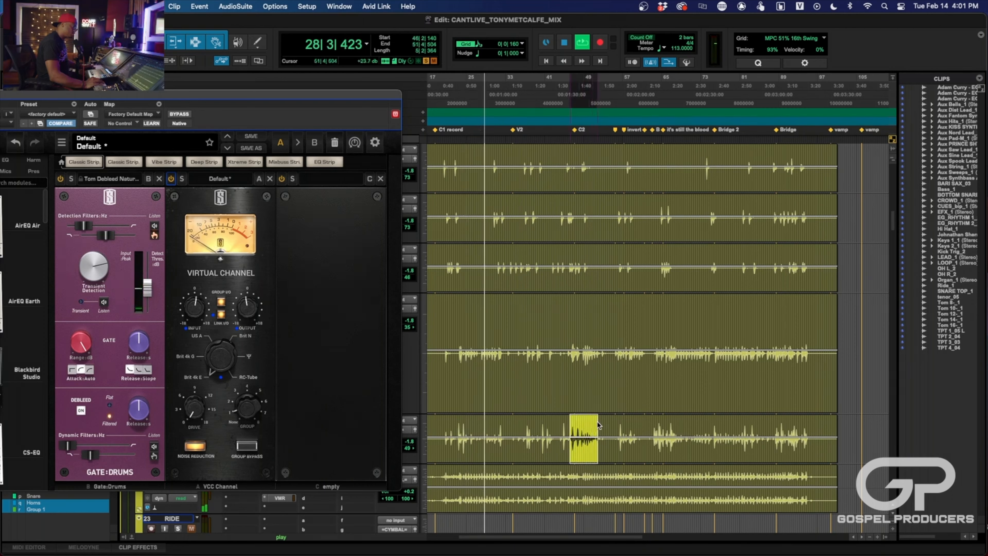
key("space")
key("space")
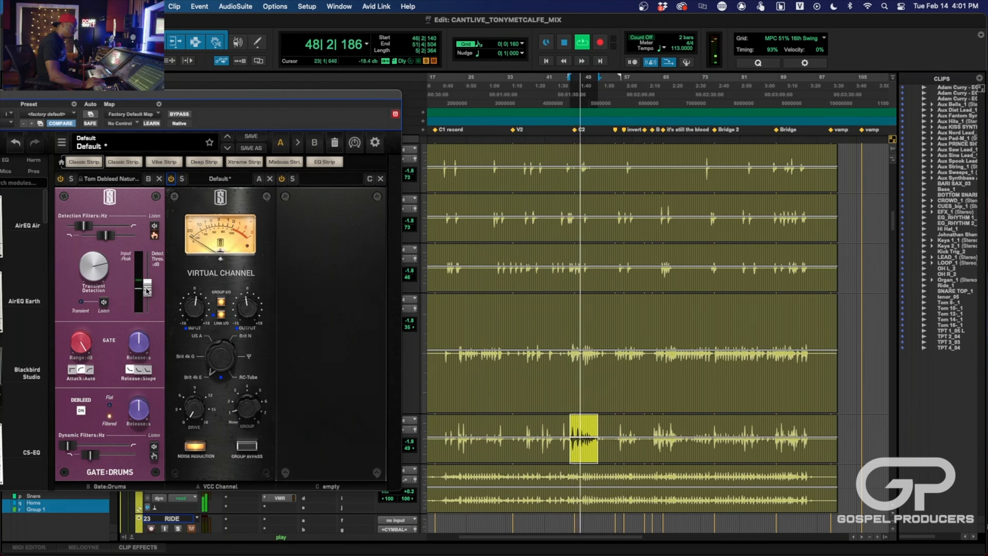
left_click_drag(147, 290, 149, 277)
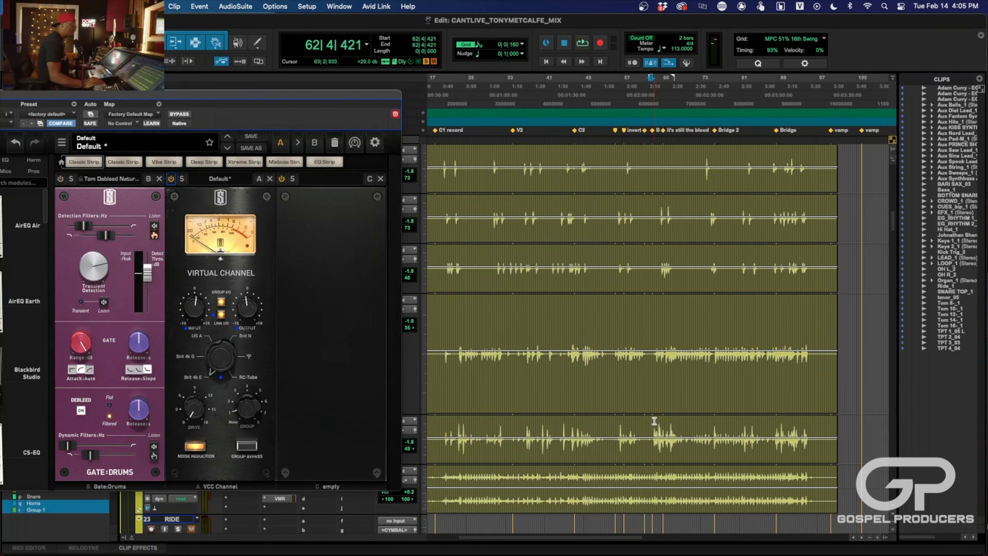
key("space")
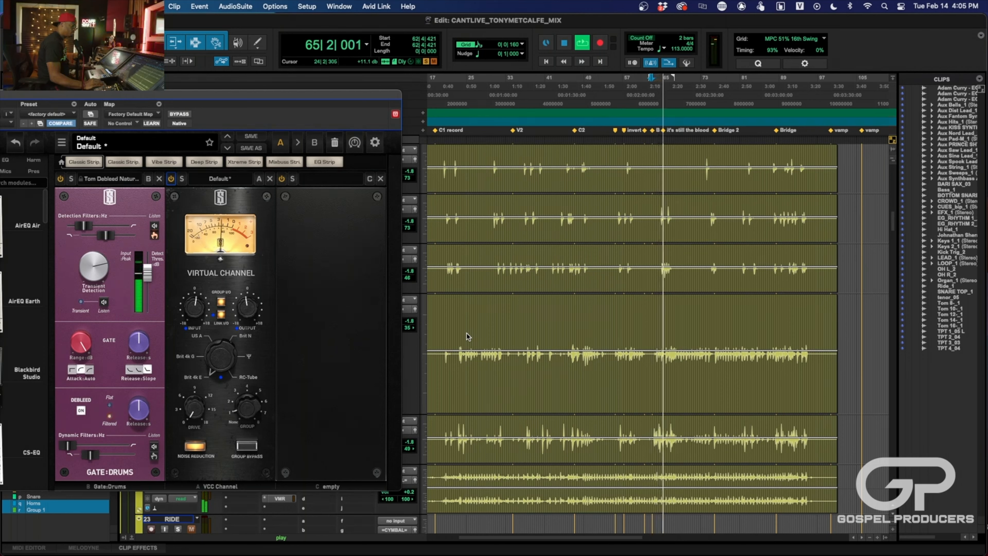
key("space")
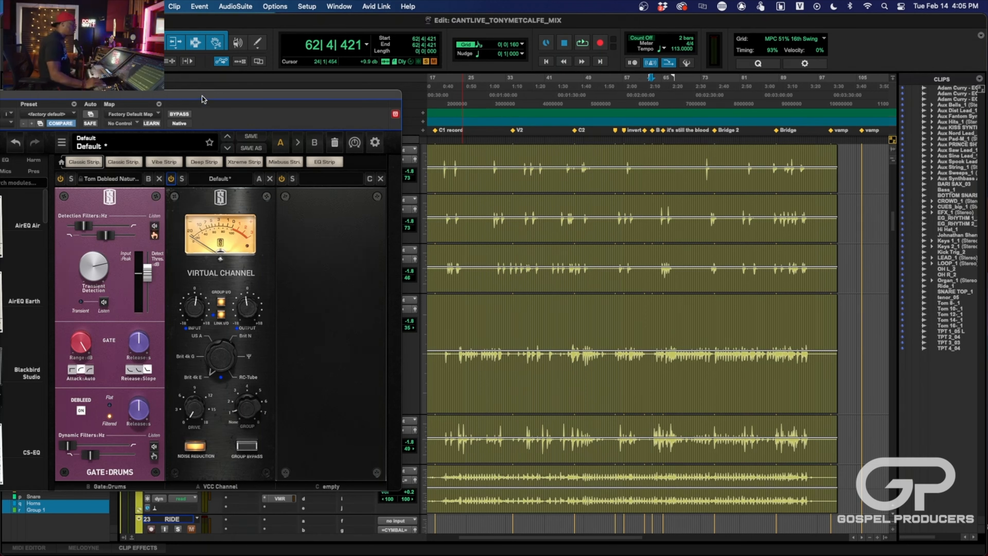
- Close T4.cm's Virtual Mix Rack, unsolo the track, and play the full mix from about bar 62
left_click_drag(202, 99, 312, 129)
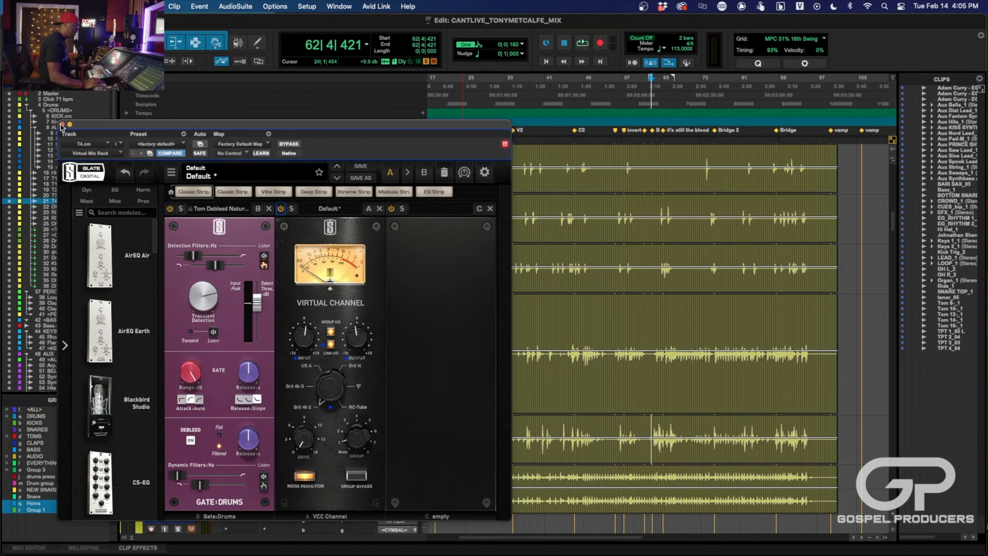
left_click(62, 125)
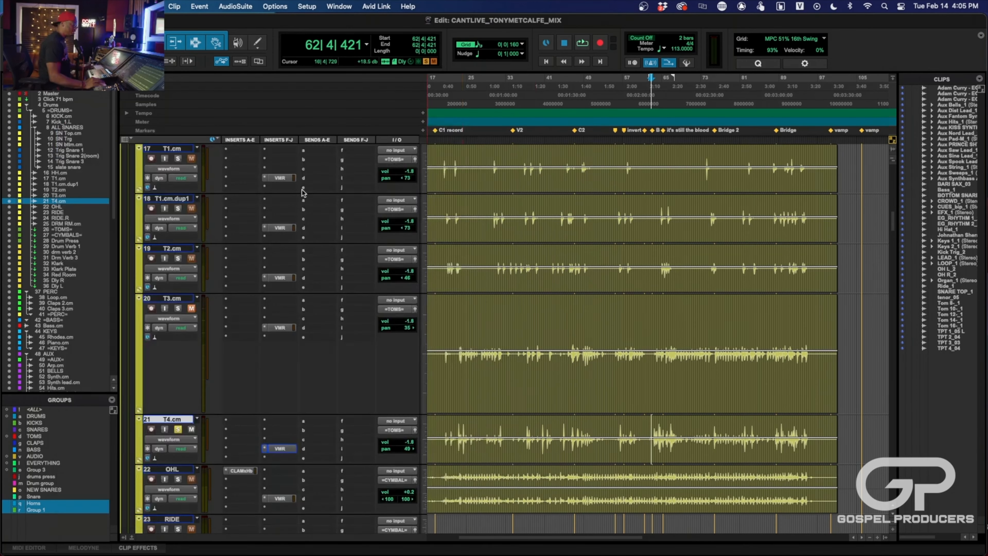
left_click(177, 429)
key("space")
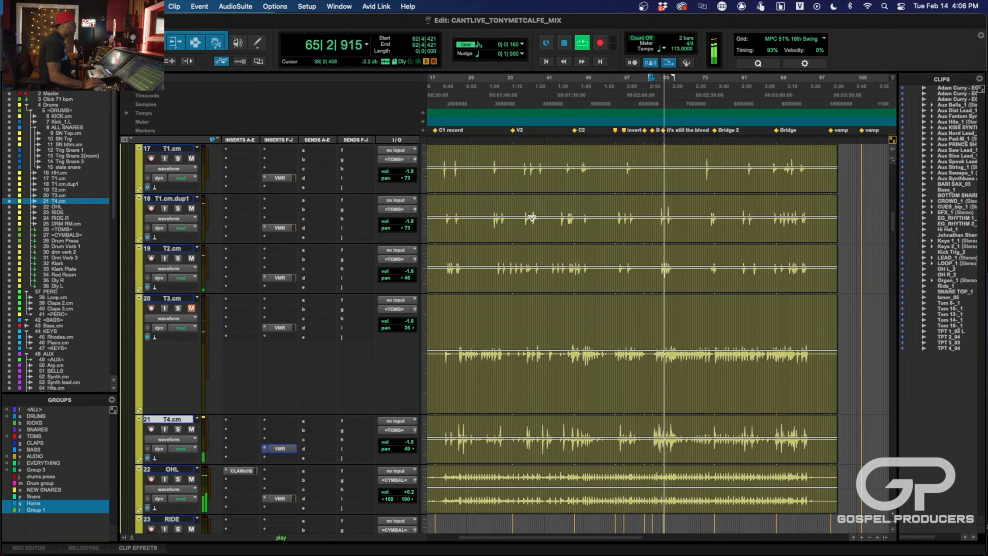
key("space")
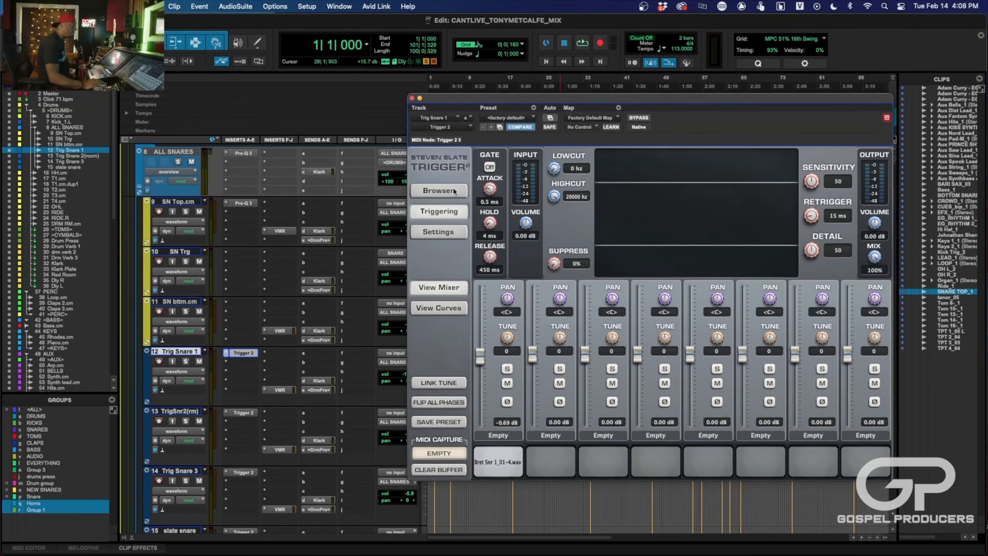
- View Trigger 2's sample browser on Trig Snare 1, then play from about bar 28 and toggle the track's mute
left_click(451, 189)
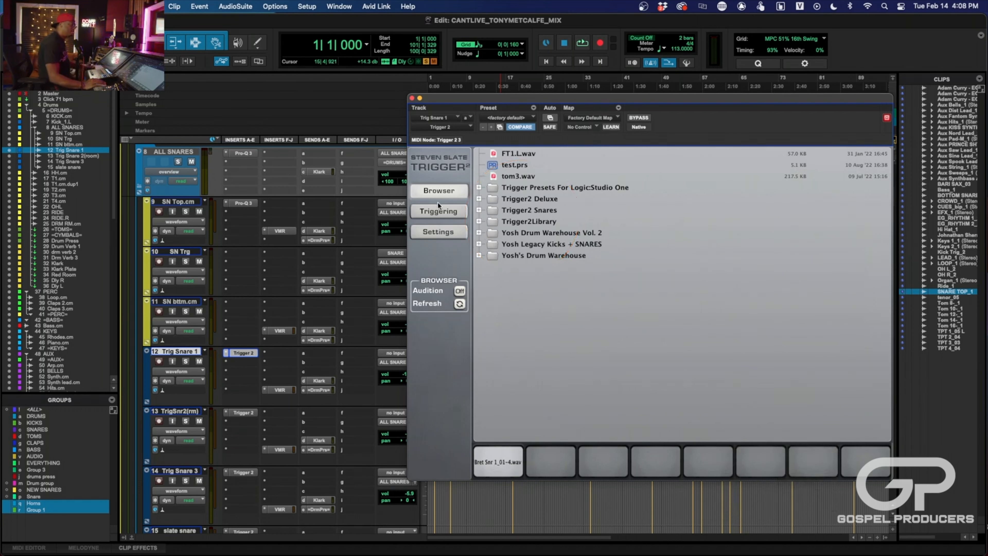
key("space")
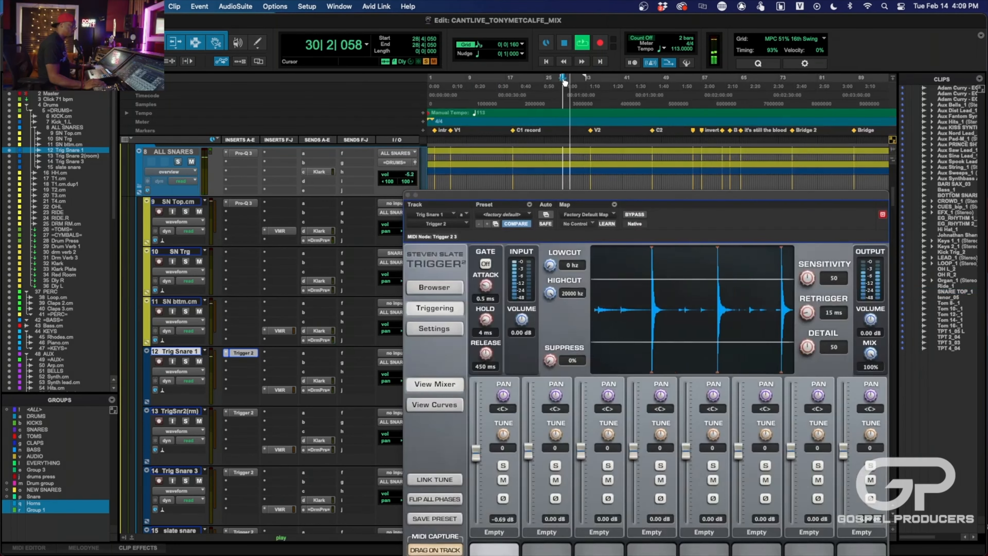
left_click(199, 361)
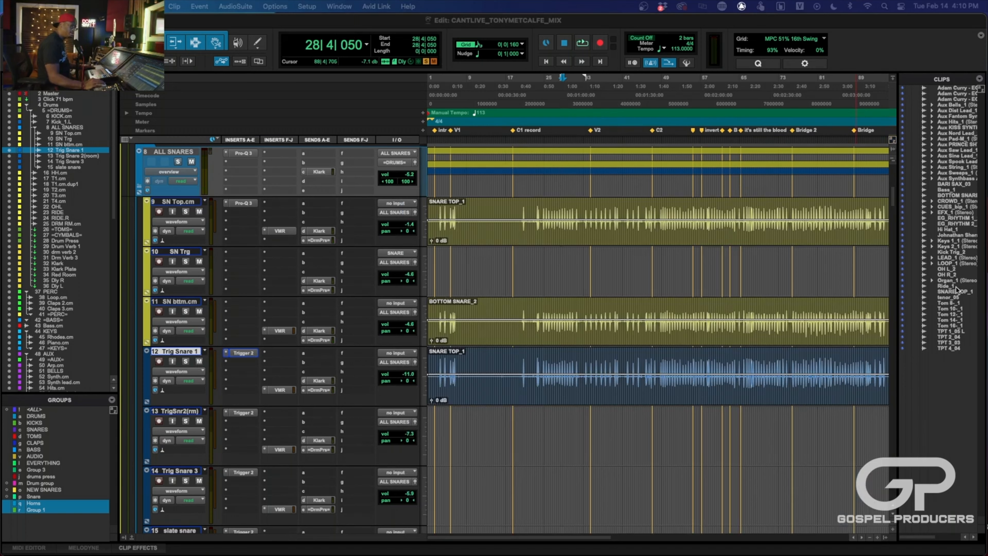
- Place the SNARE TOP_1 clip at the start of Trig Snare 2(room) and play it from about bar 56 with its Trigger 2 open
left_click_drag(955, 294, 392, 451)
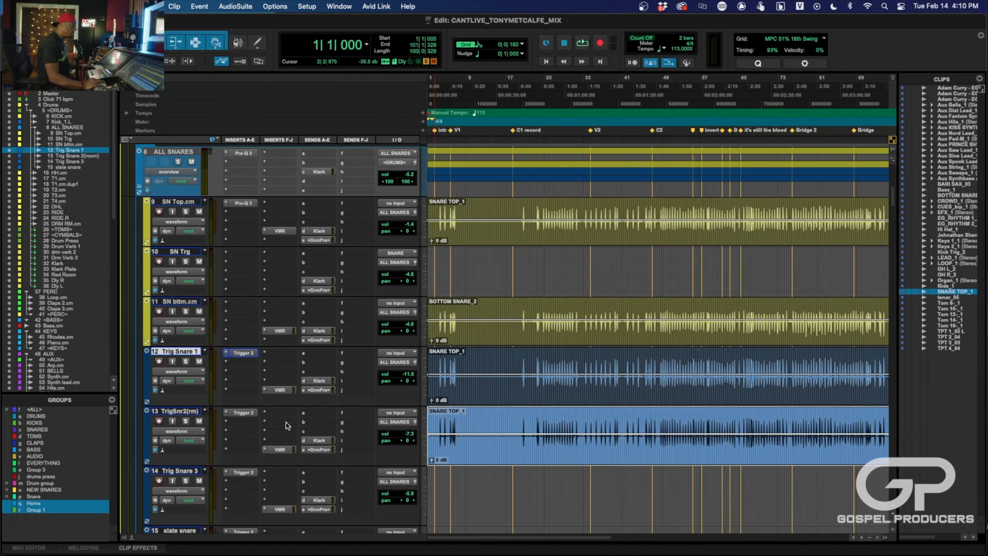
left_click(244, 413)
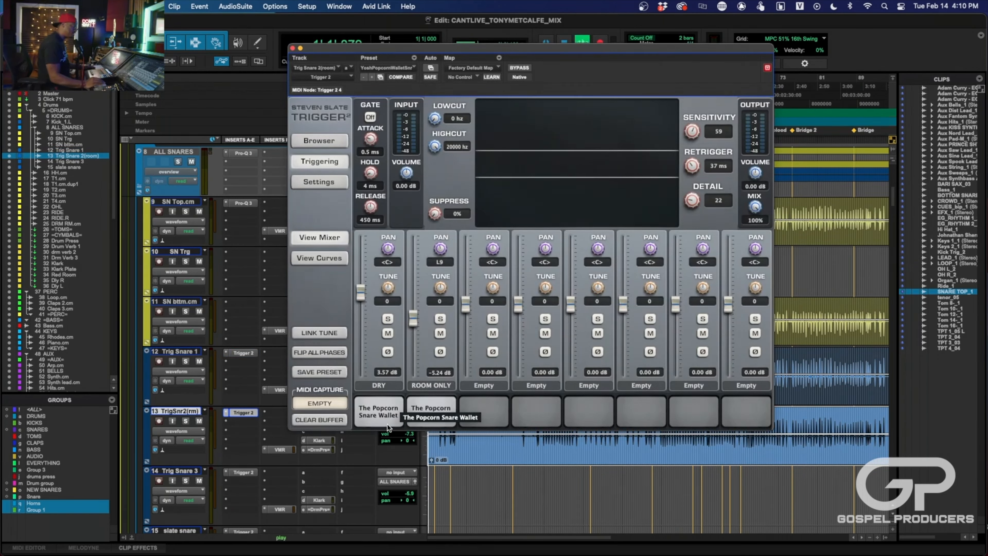
left_click_drag(550, 52, 502, 374)
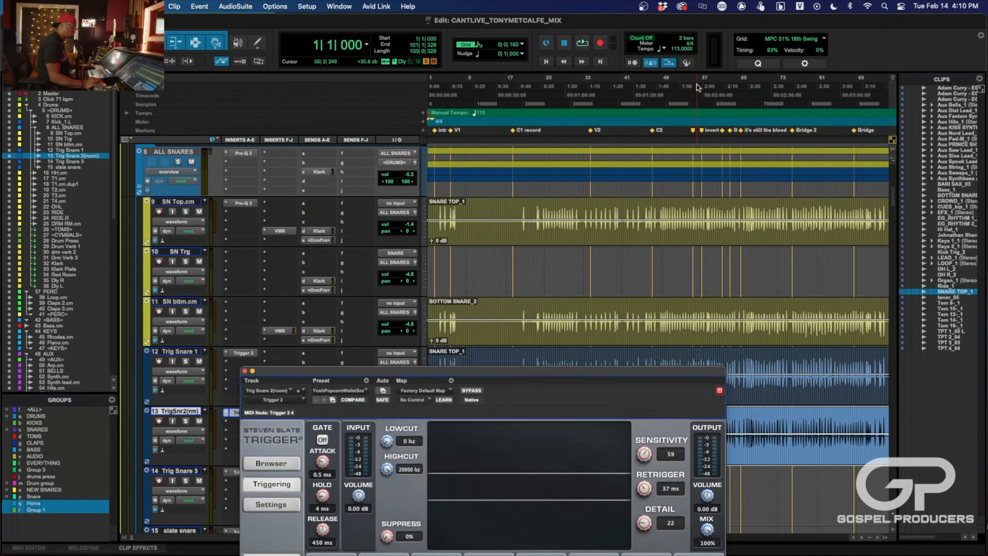
key("space")
left_click_drag(489, 373, 456, 69)
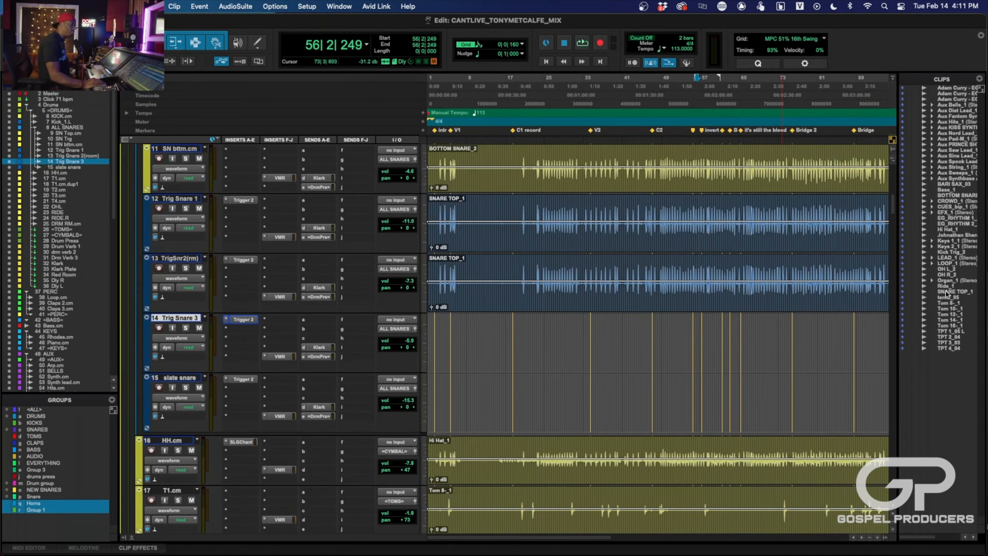
- Place the SNARE TOP_1 clip at the start of Trig Snare 3 and play from about bar 22
left_click_drag(946, 294, 416, 372)
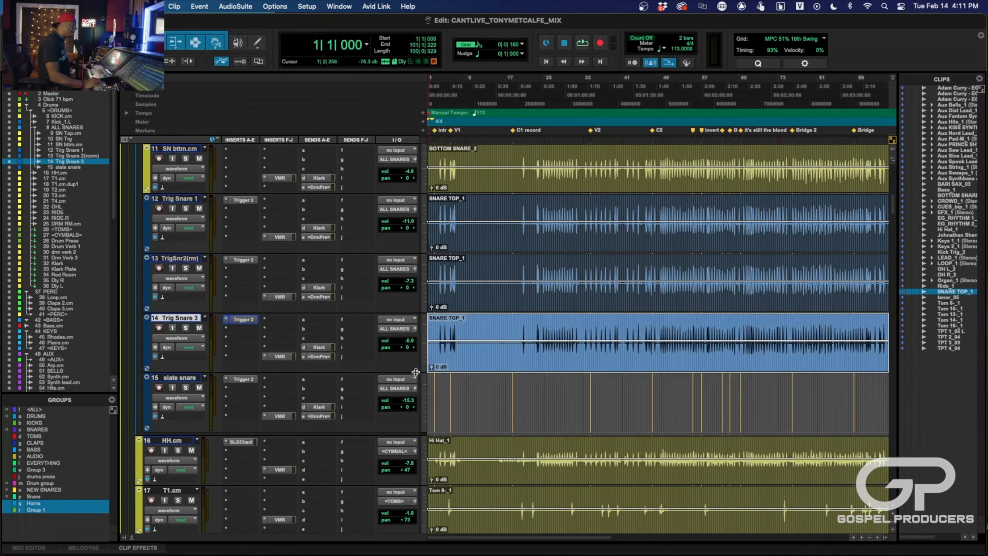
left_click(530, 86)
key("space")
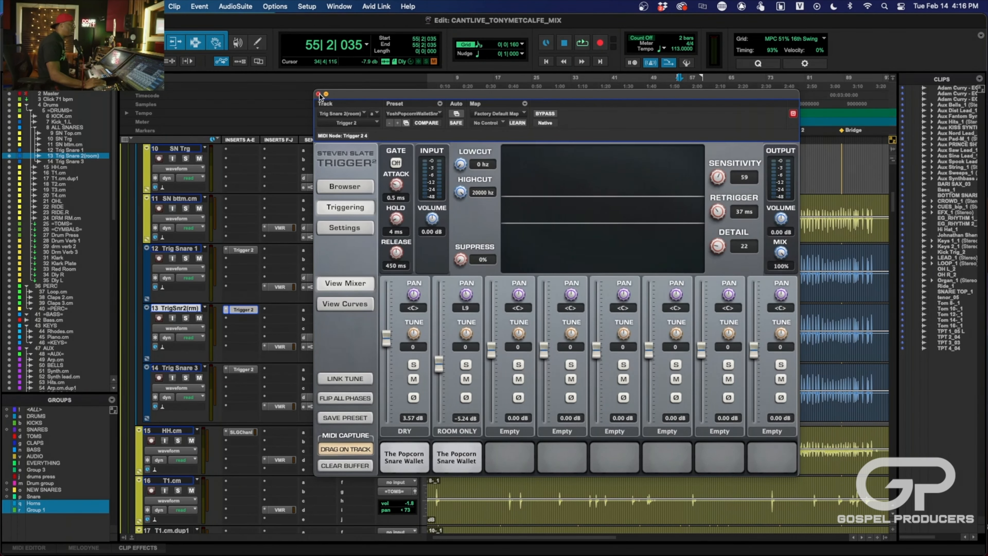
- Close Trig Snare 2(room)'s Trigger 2 and review the Trigger 2 sample and settings on Trig Snare 3
left_click(319, 94)
left_click(243, 369)
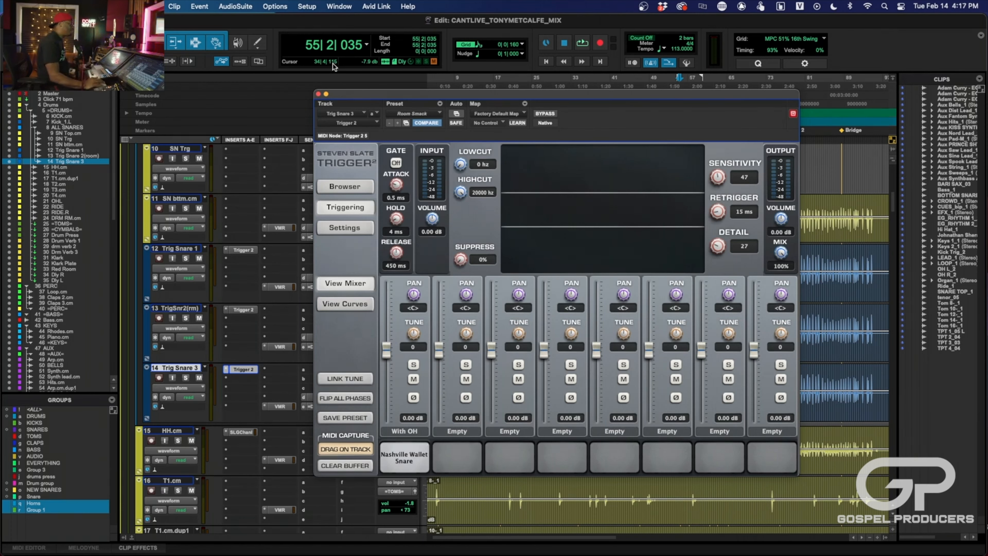
left_click(318, 94)
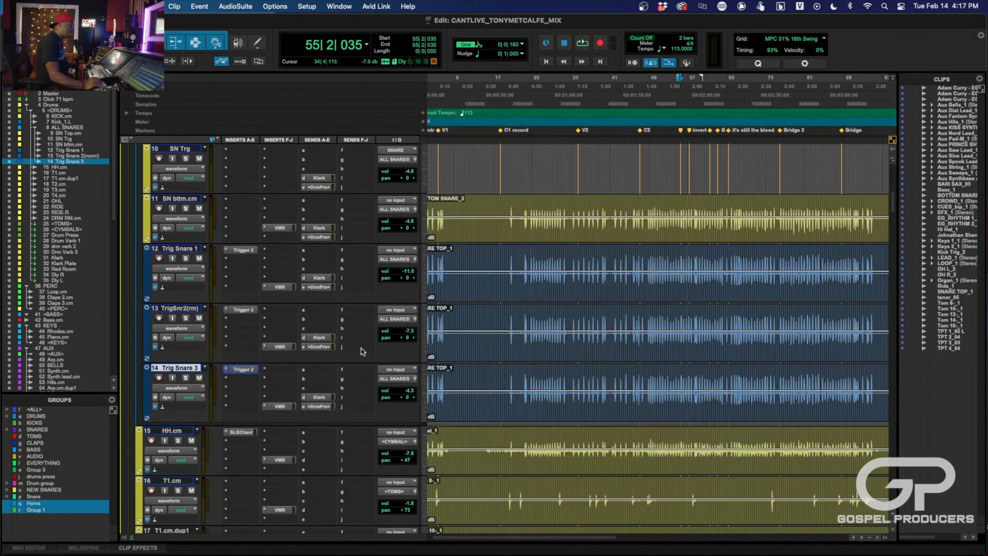
- Examine the tom and overhead waveforms enlarged around the C2 marker for bleed
scroll(361, 348, "down", 5)
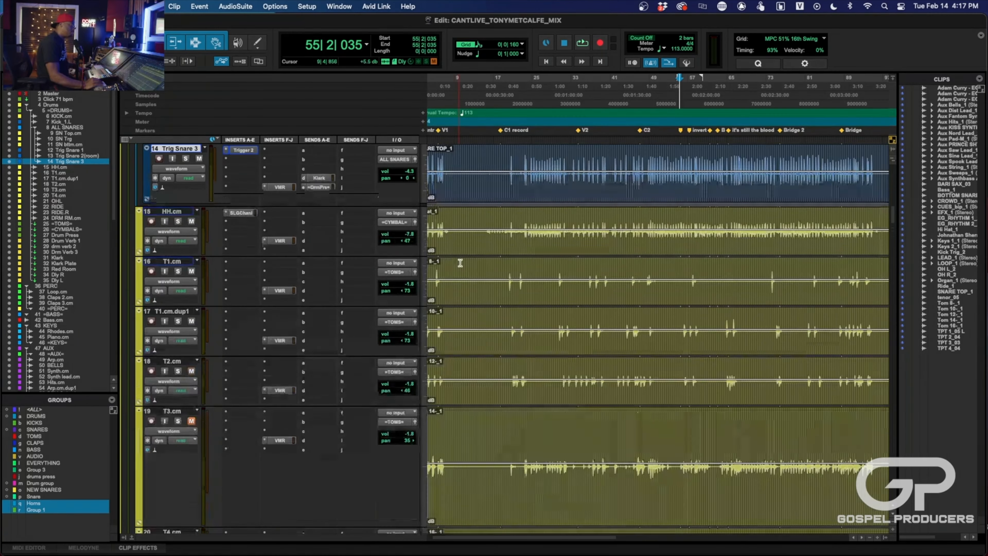
scroll(460, 264, "down", 3)
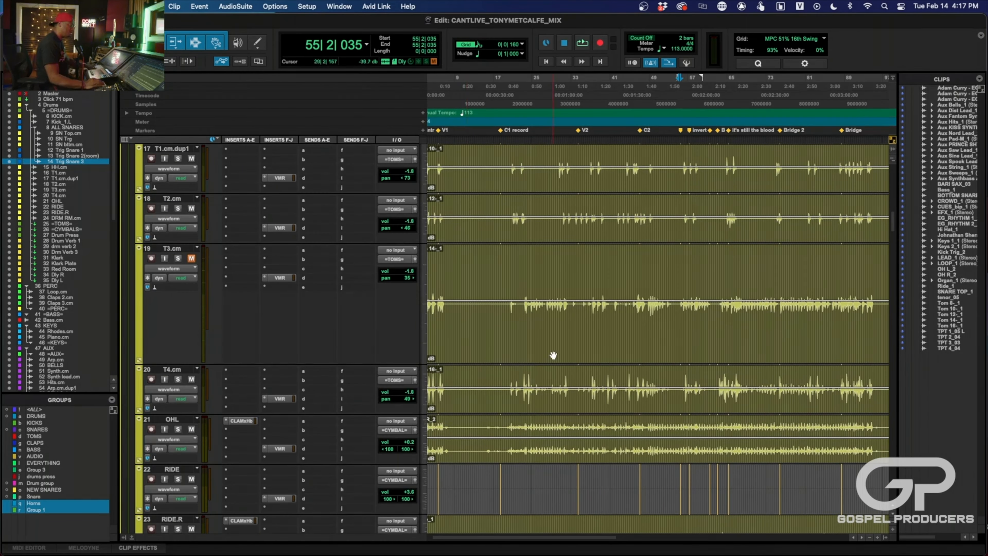
scroll(553, 355, "up", 4)
scroll(554, 355, "up", 8)
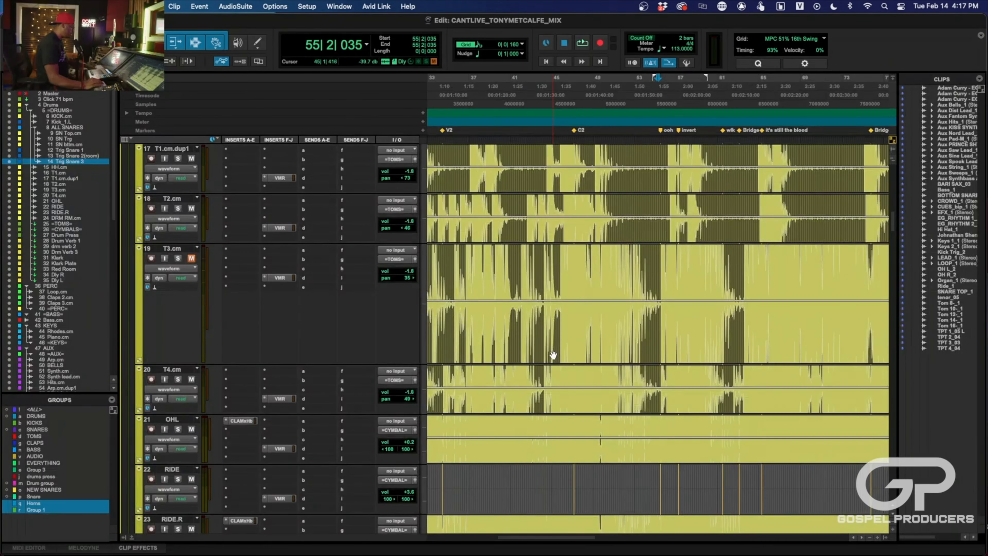
scroll(554, 355, "up", 3)
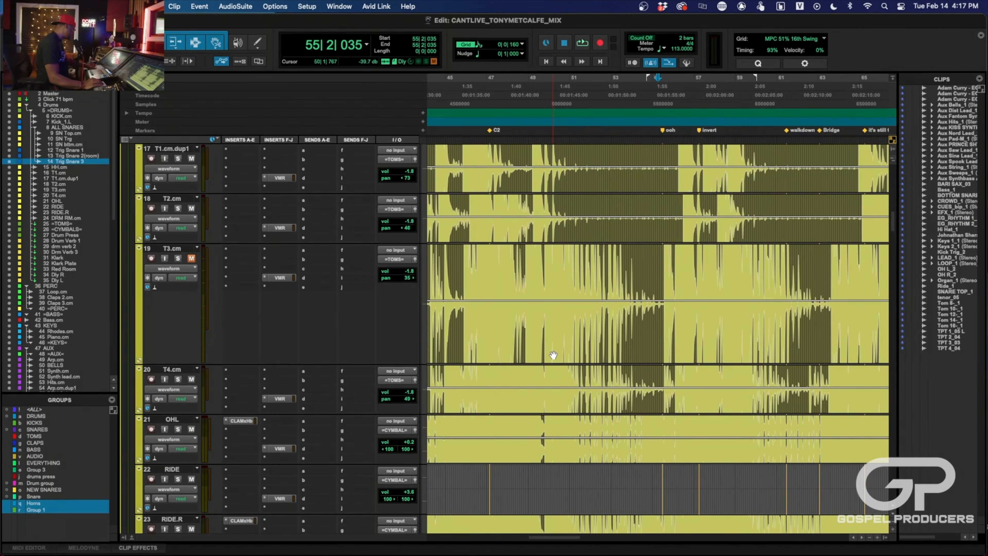
scroll(553, 355, "up", 3)
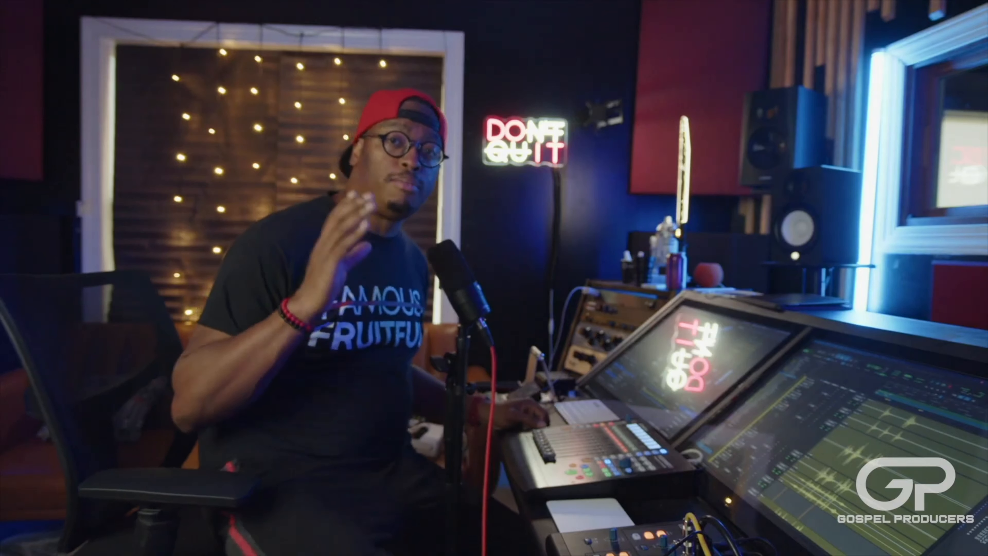
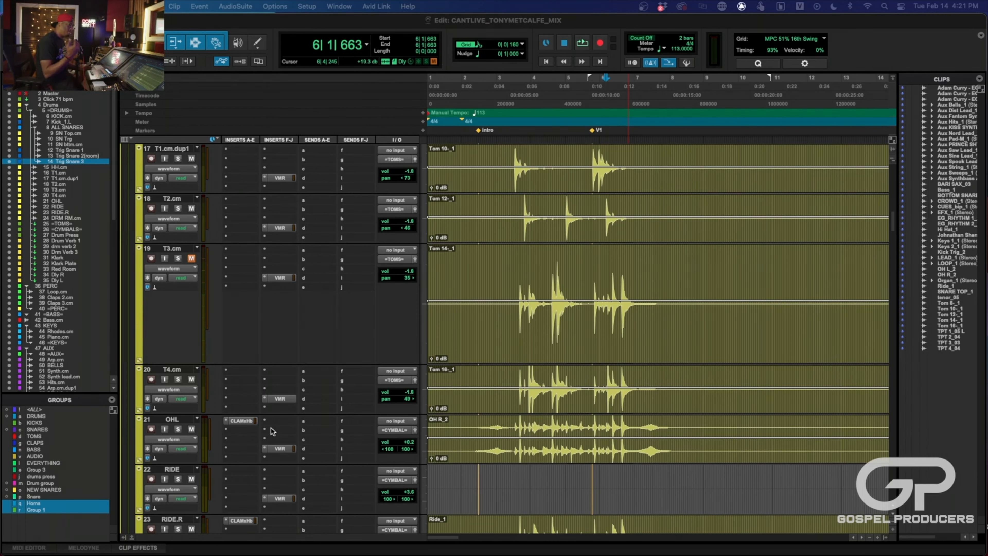
- Insert Trigger 2 in the first insert slot of the T4.cm track
left_click(174, 369)
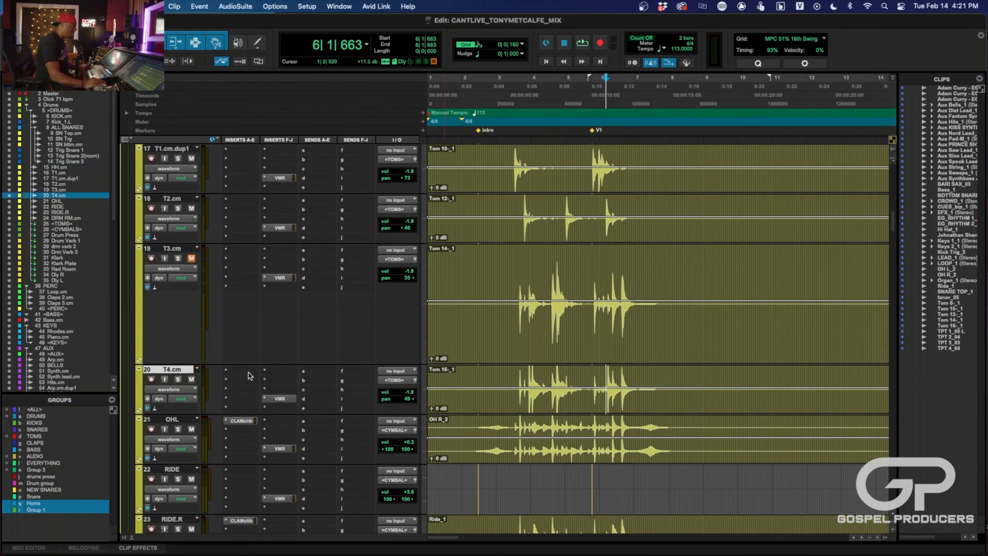
left_click(249, 372)
left_click(258, 355)
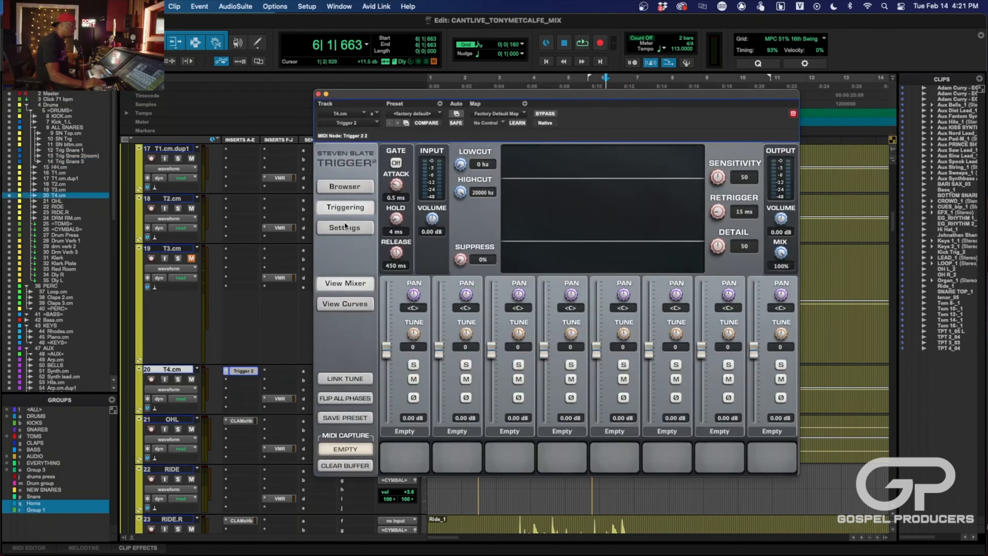
- Browse to the Toms folder in Yosh Drum Warehouse Vol. 2 and audition Tom 4 from the Prince Kit
left_click(346, 188)
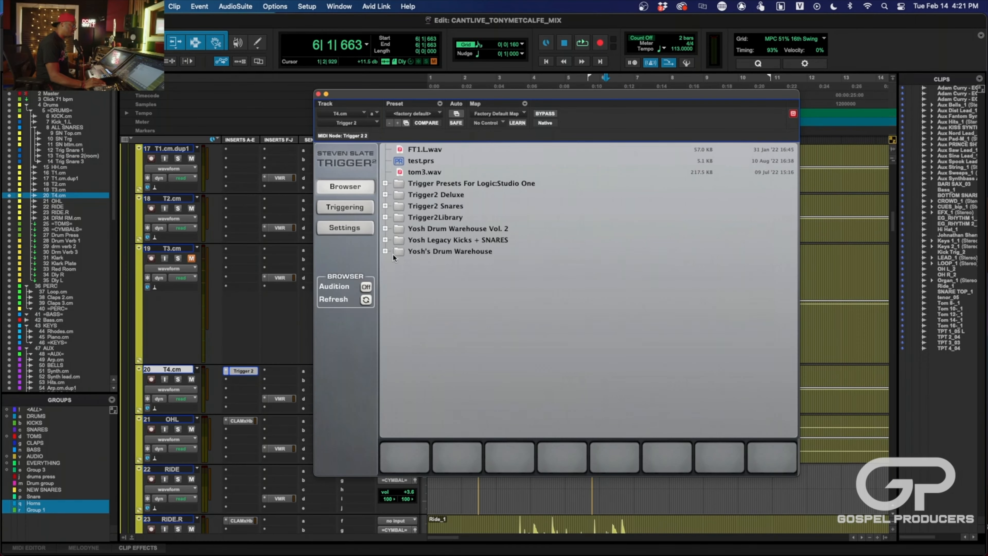
left_click(385, 228)
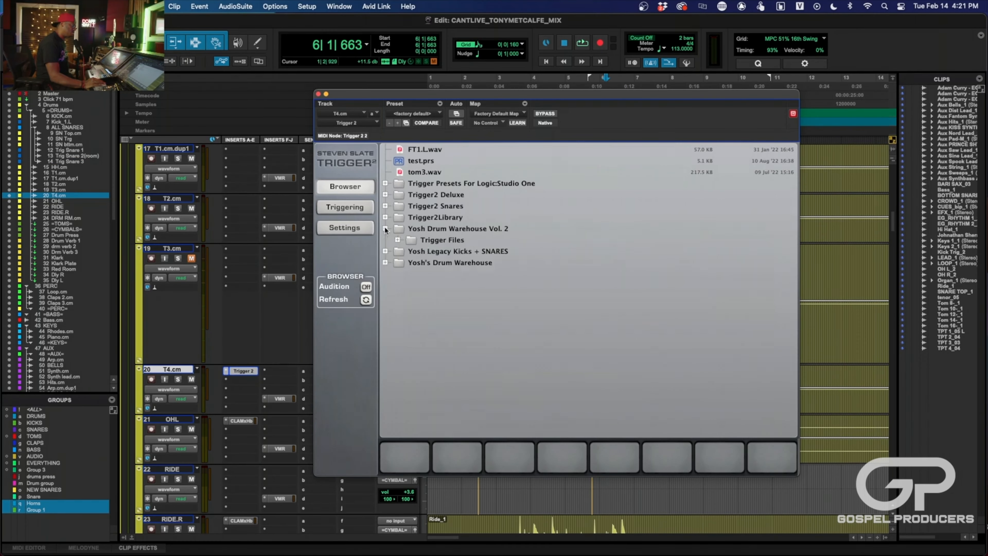
left_click(397, 240)
left_click(410, 284)
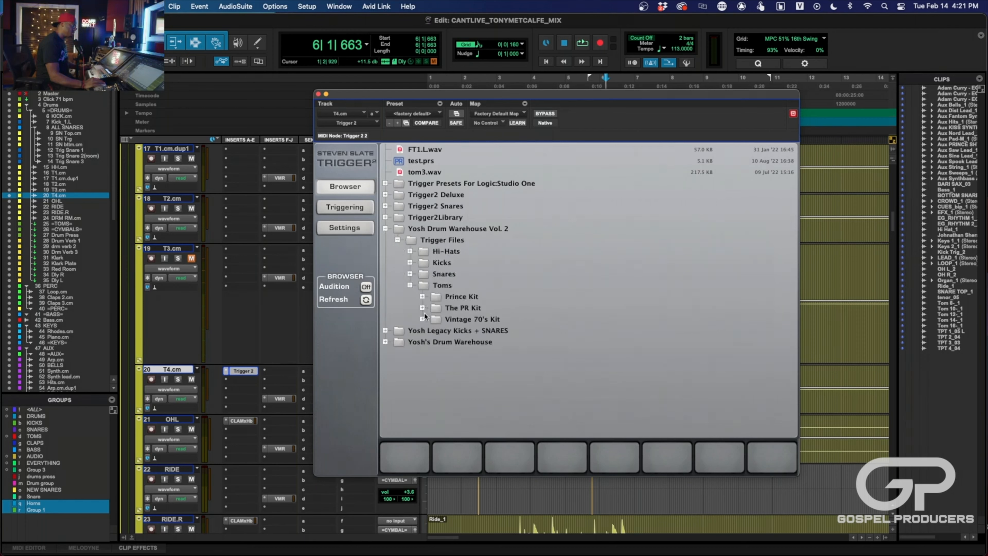
left_click(422, 296)
left_click(471, 319)
left_click(469, 341)
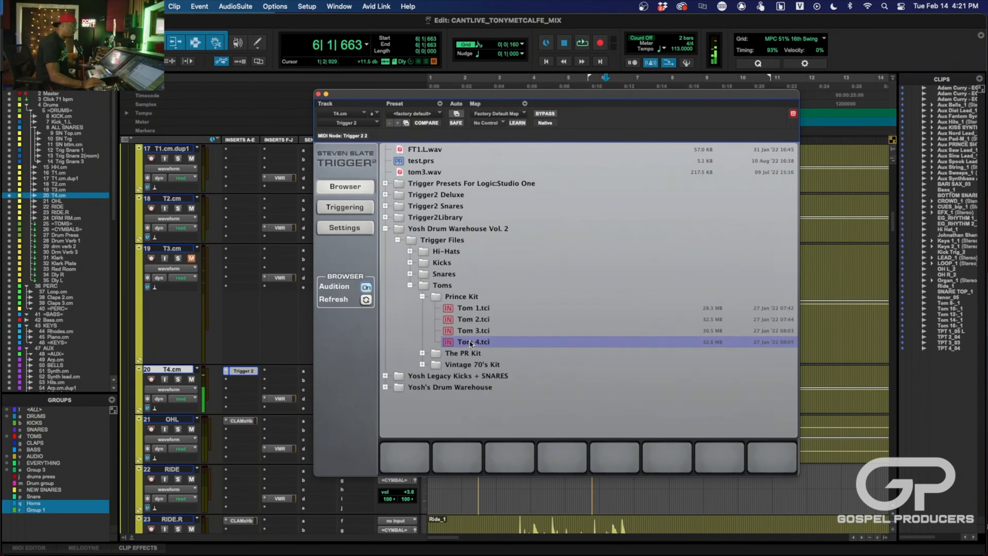
- Audition Tom 4 from The PR Kit and Tom 3 from the Vintage 70's Kit
left_click(423, 353)
left_click(470, 398)
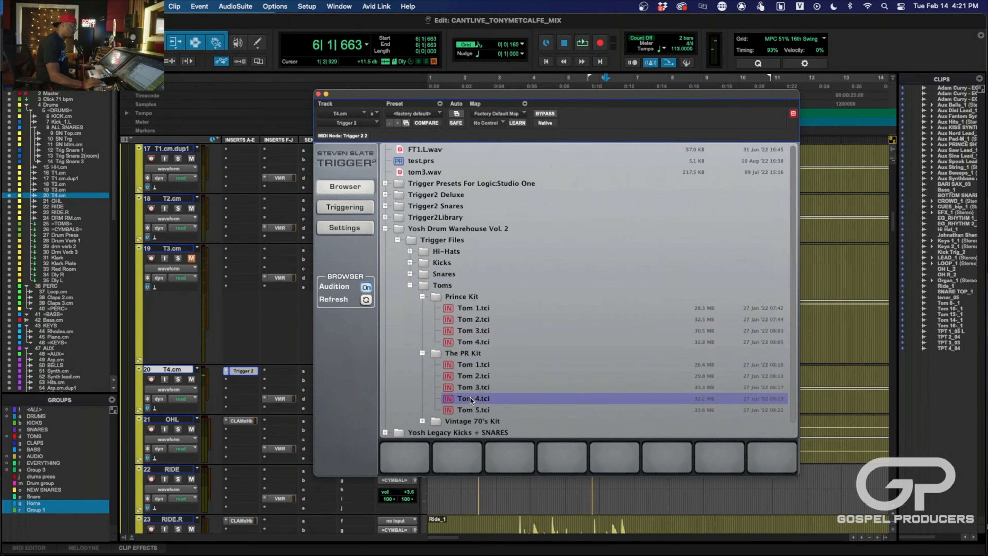
left_click(421, 421)
scroll(417, 419, "down", 1)
scroll(432, 423, "down", 3)
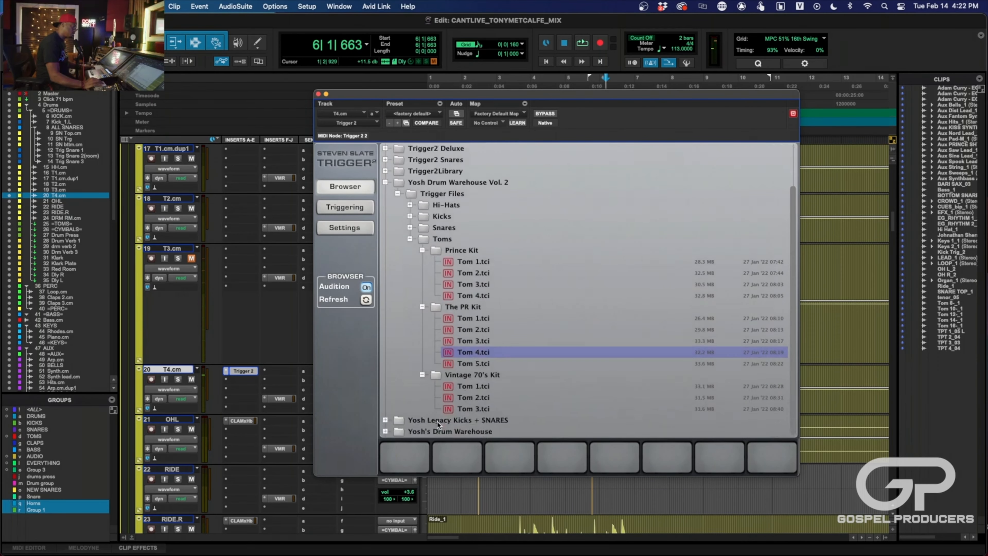
left_click(465, 406)
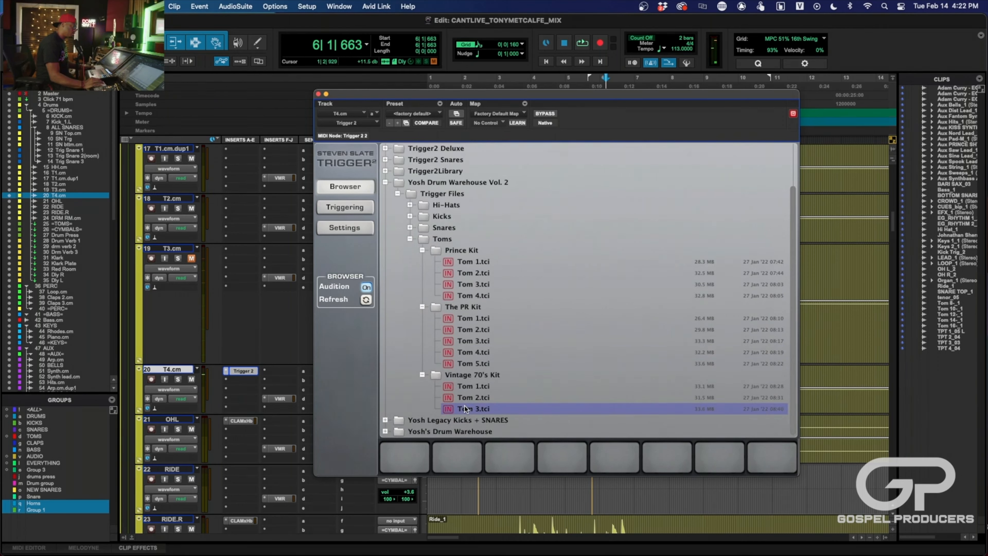
- Compare the low tom samples, load The PR Kit's Tom 4 into Trigger 2's first slot on T4.cm, and adjust the mix amount
left_click(469, 351)
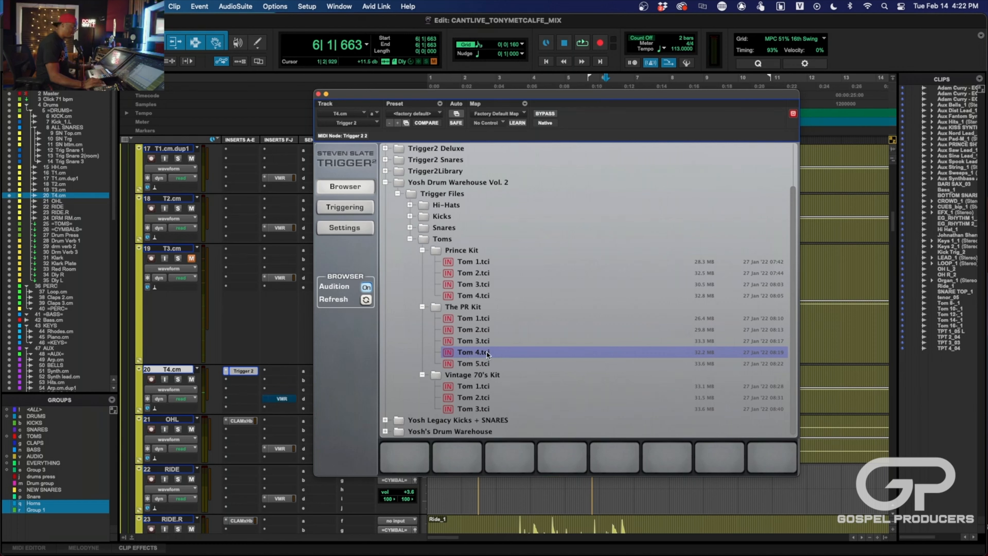
left_click(470, 364)
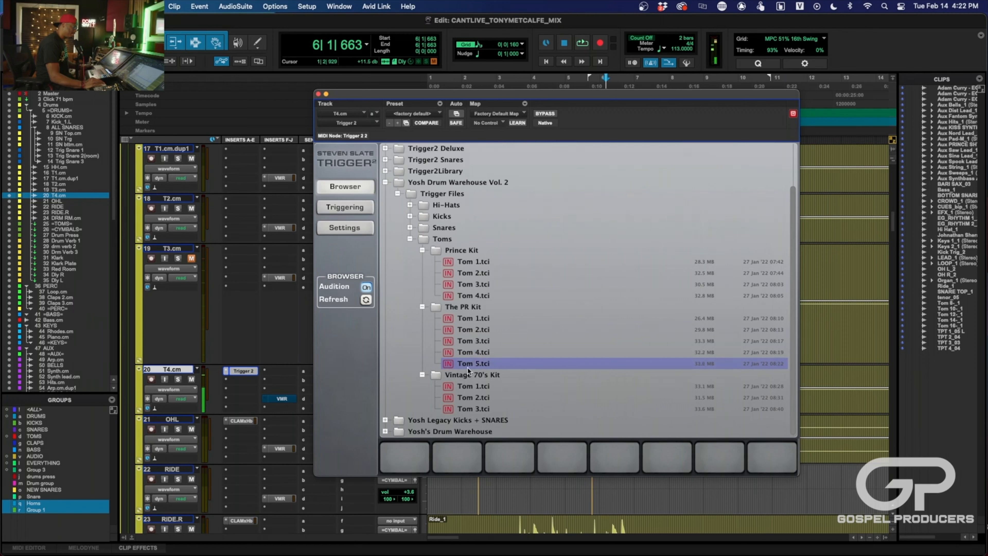
left_click(471, 407)
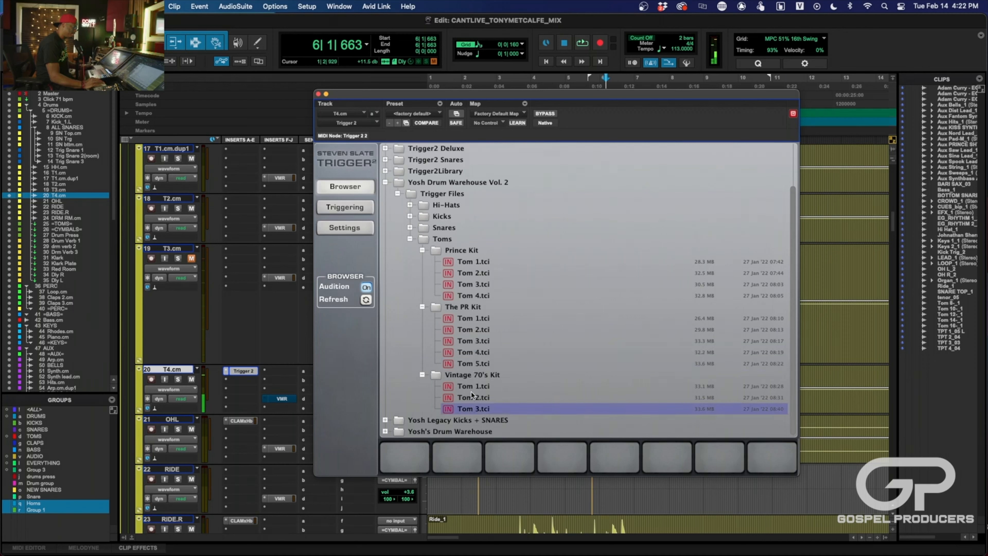
left_click(474, 361)
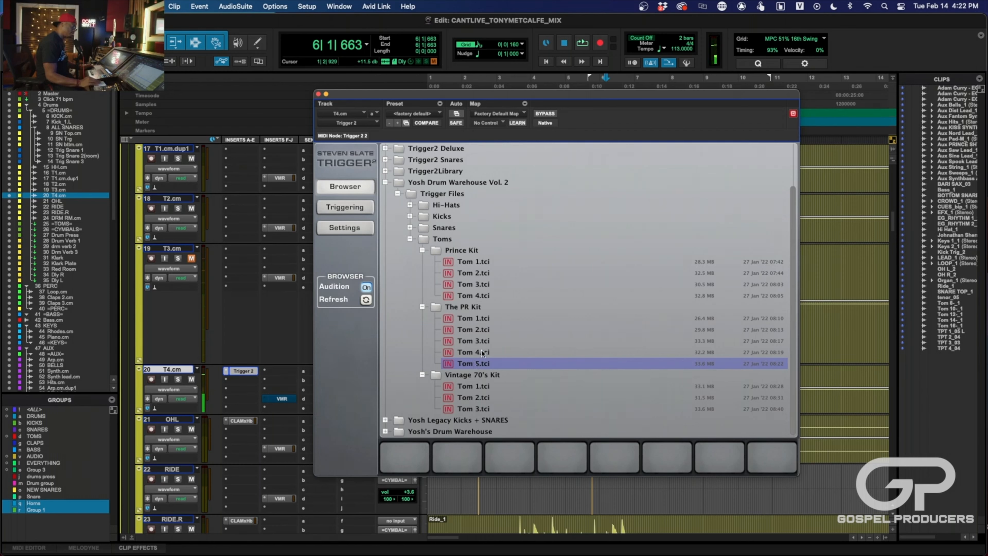
left_click(482, 352)
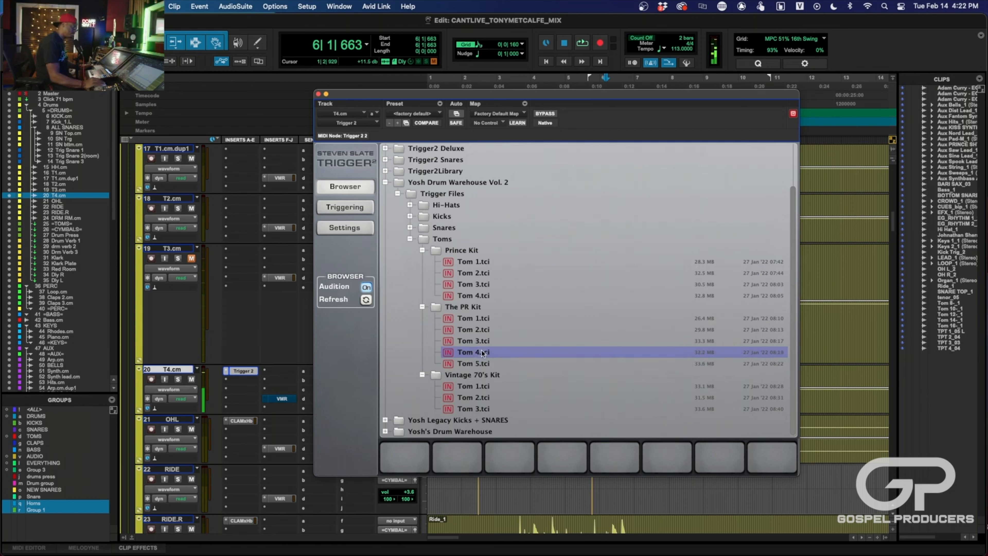
left_click_drag(481, 349, 424, 452)
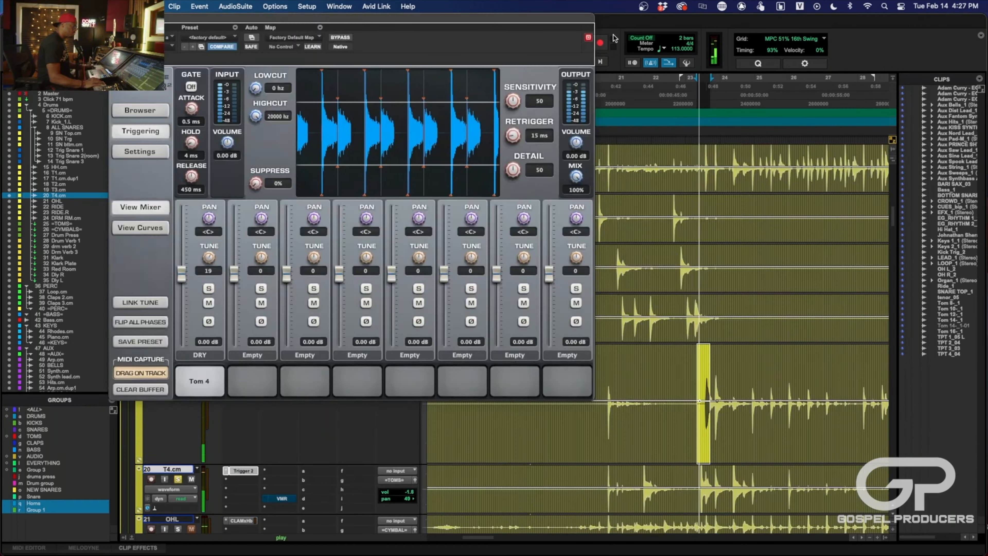
left_click_drag(576, 176, 532, 177)
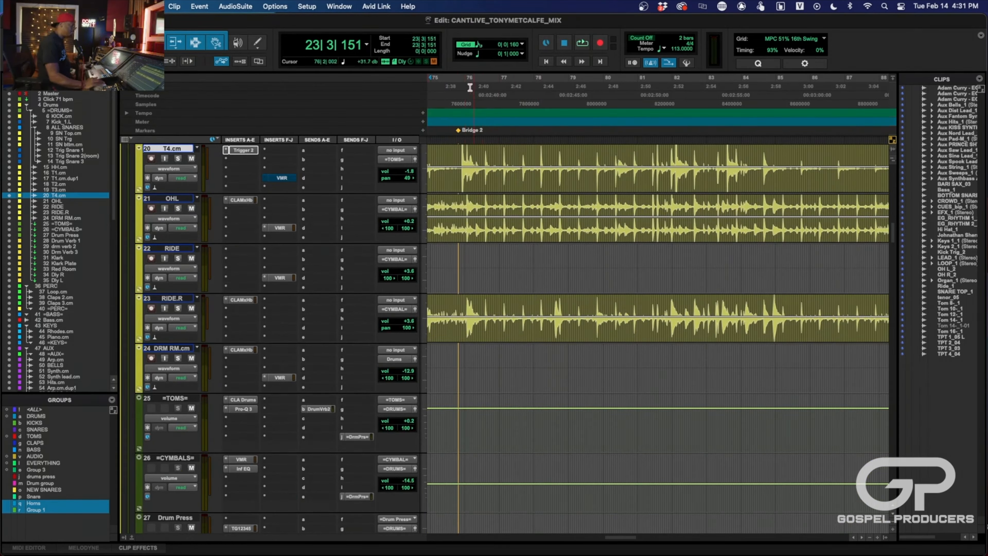
- Play the song from the Bridge 2 marker and again from about bar 81 to hear the drums
left_click(459, 88)
key("space")
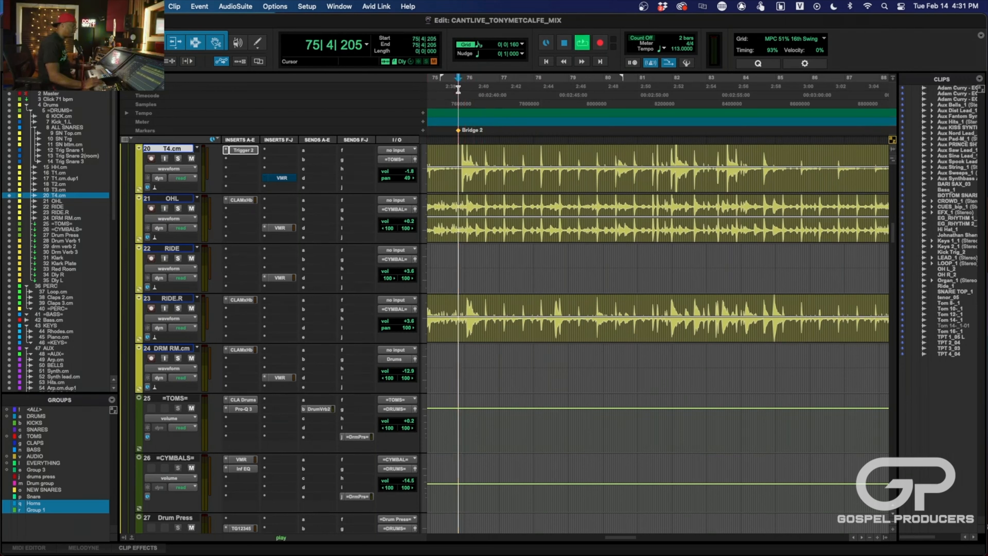
key("space")
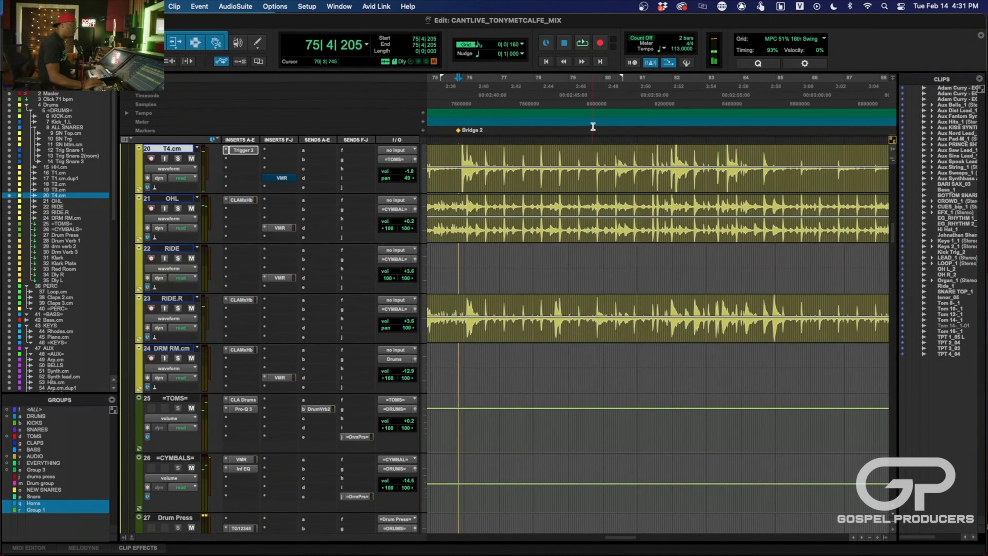
left_click(641, 100)
key("space")
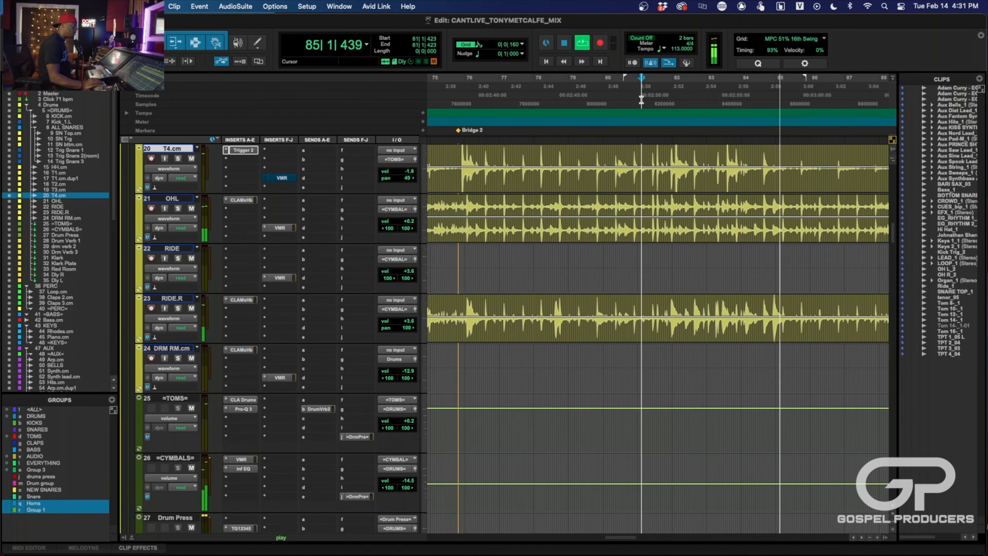
key("space")
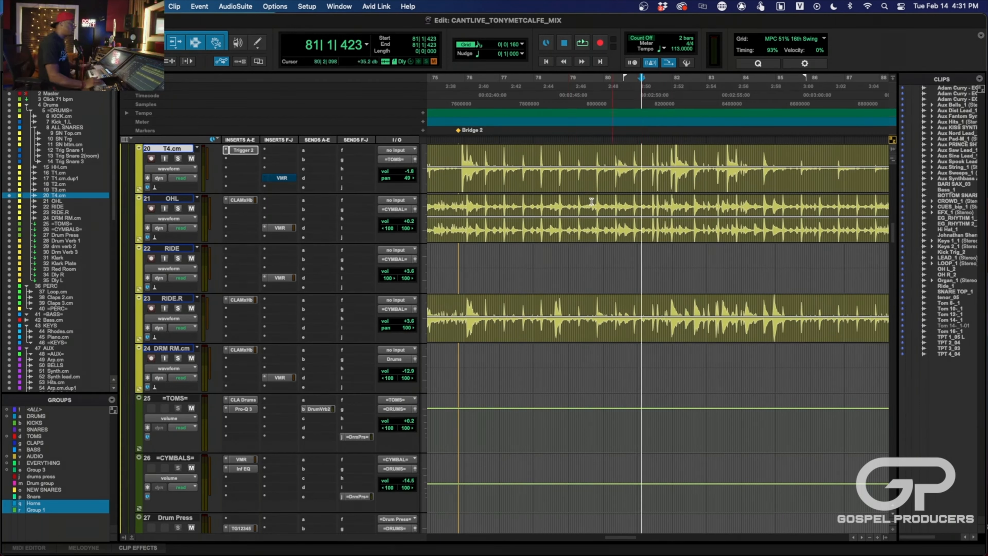
- Play from just before the Bridge 2 marker through the Bridge section towards the end of the drum clips
left_click(454, 90)
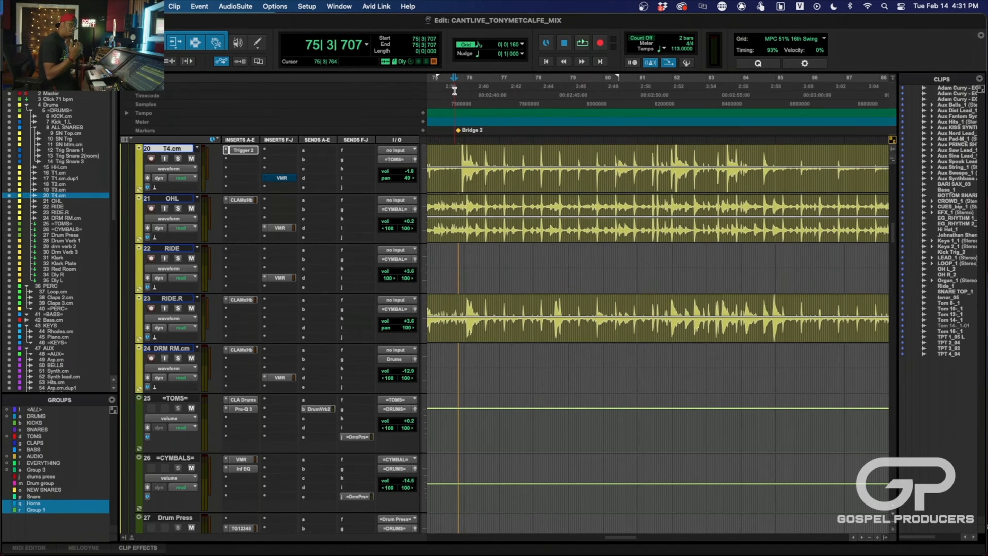
key("space")
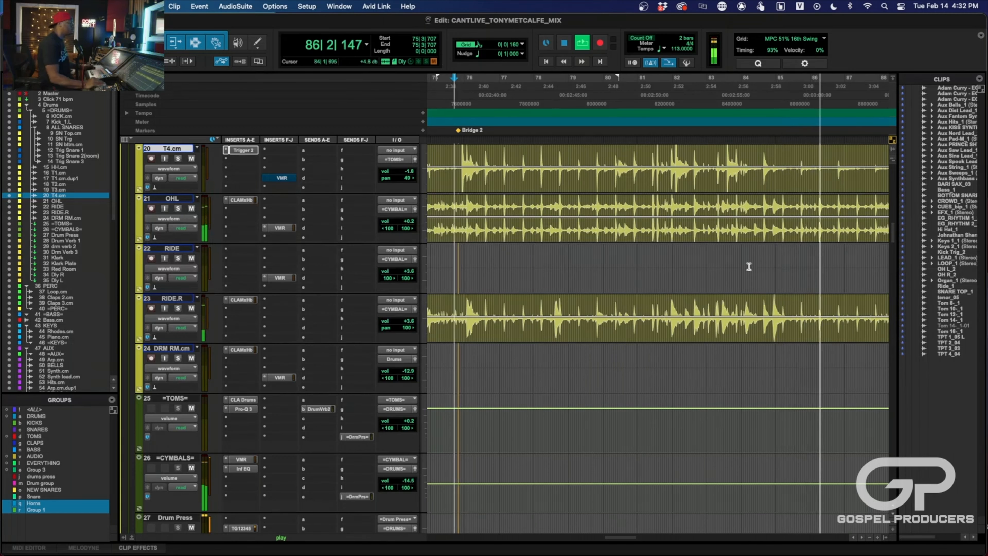
scroll(761, 293, "right", 3)
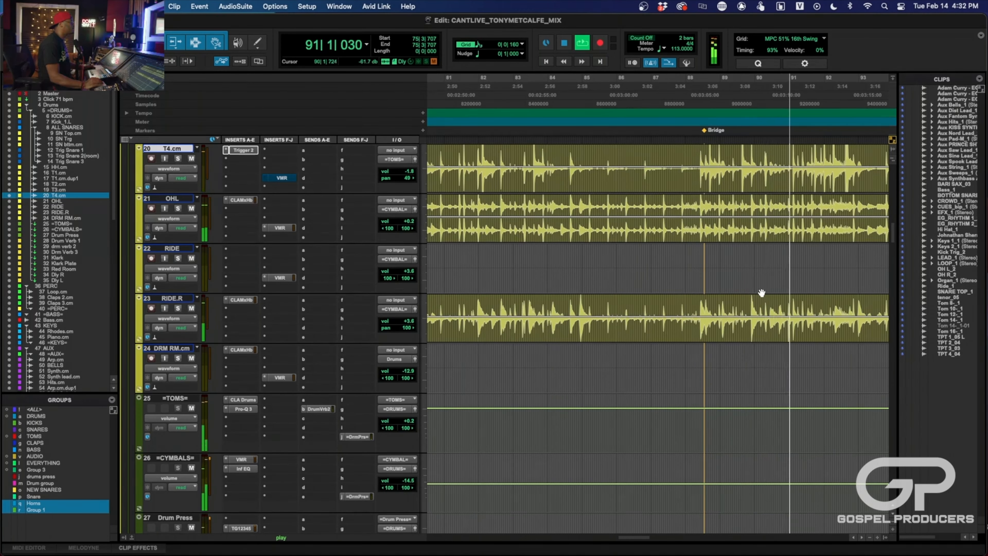
key("space")
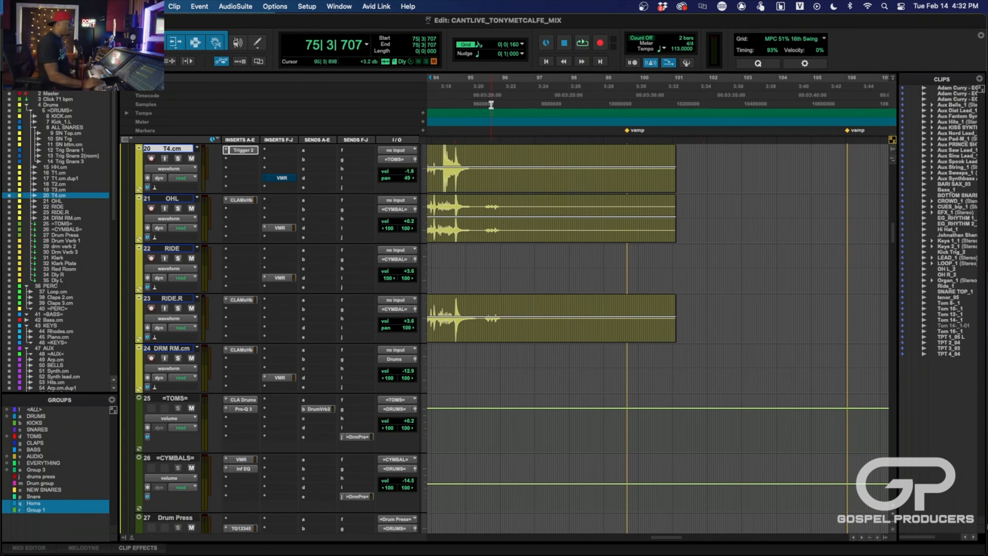
- Solo the =DRUMS= track
scroll(446, 308, "left", 2)
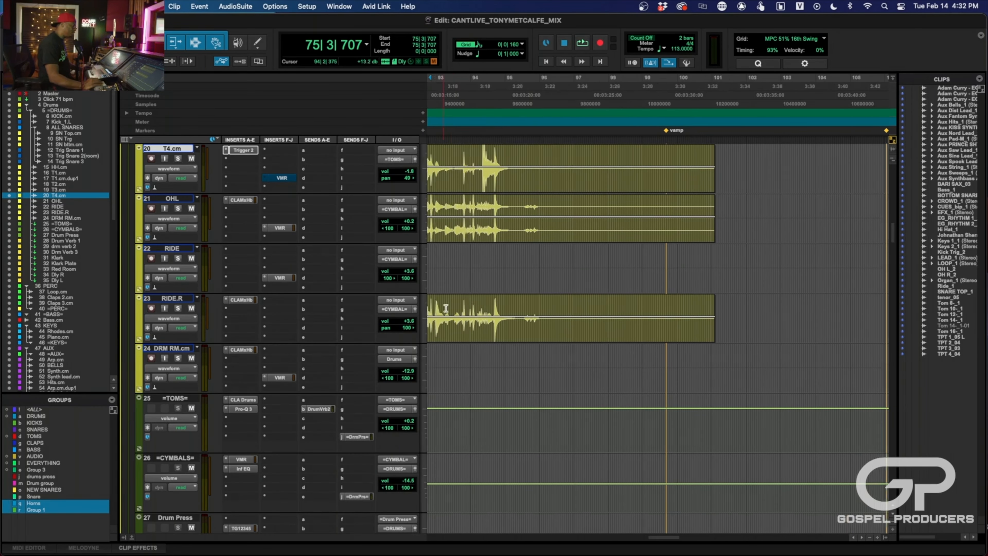
scroll(446, 309, "left", 2)
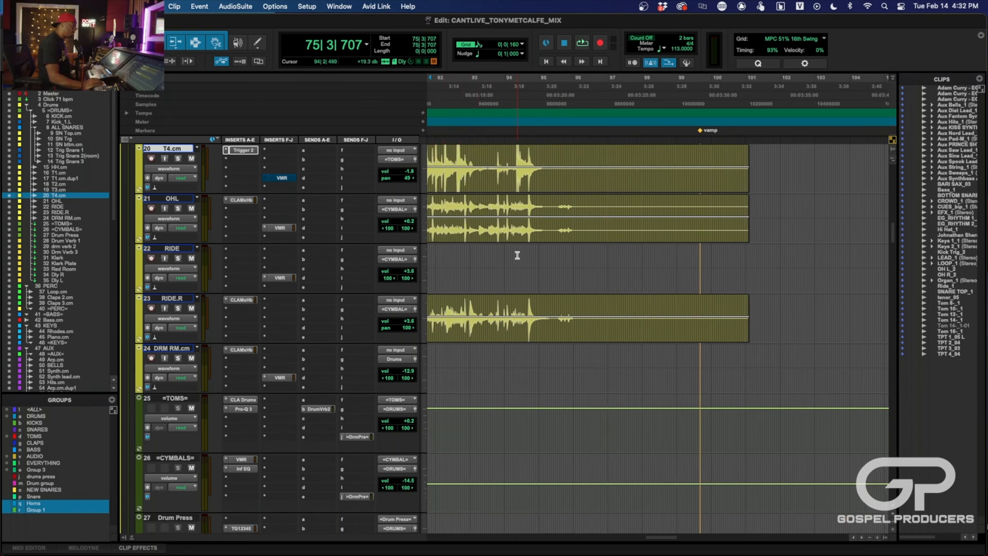
scroll(518, 255, "up", 2)
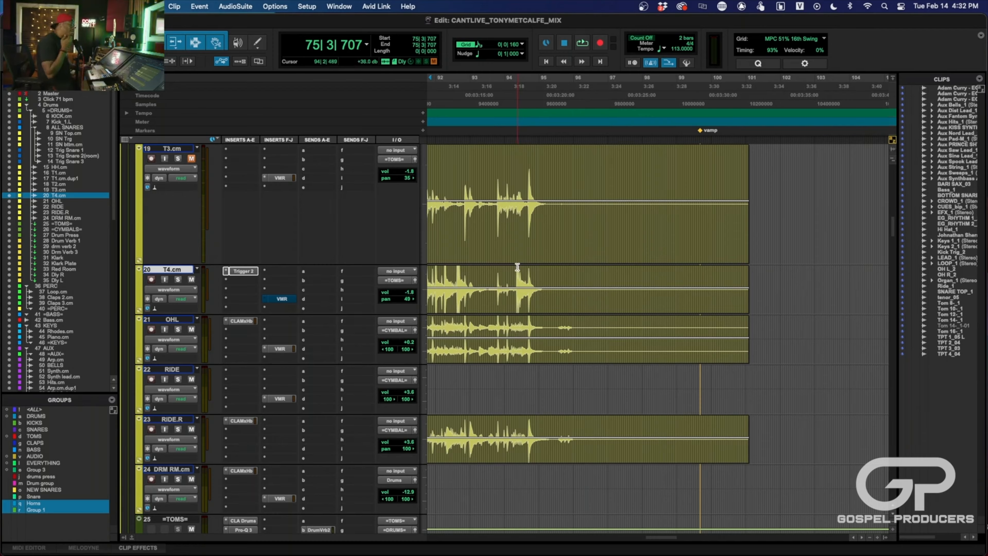
scroll(511, 195, "down", 10)
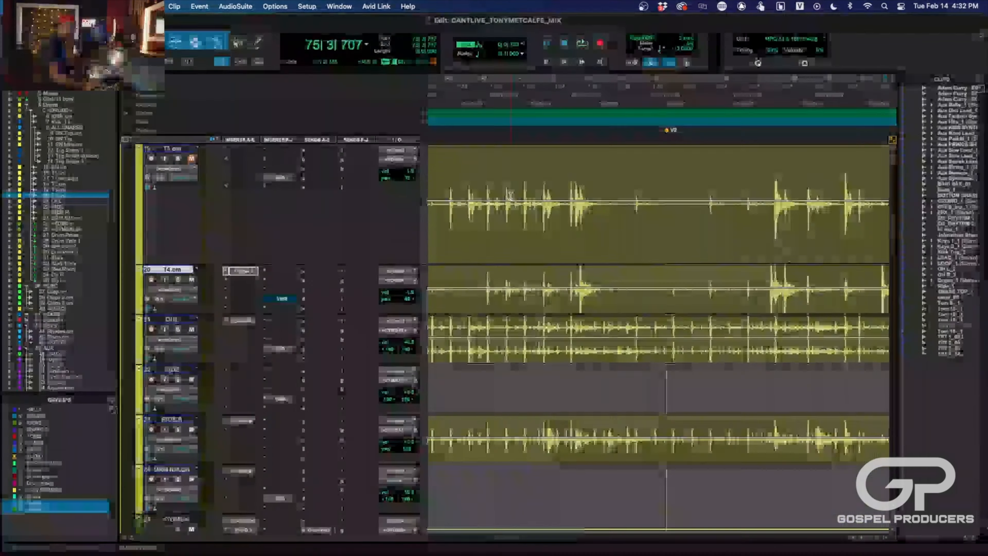
scroll(510, 195, "up", 10)
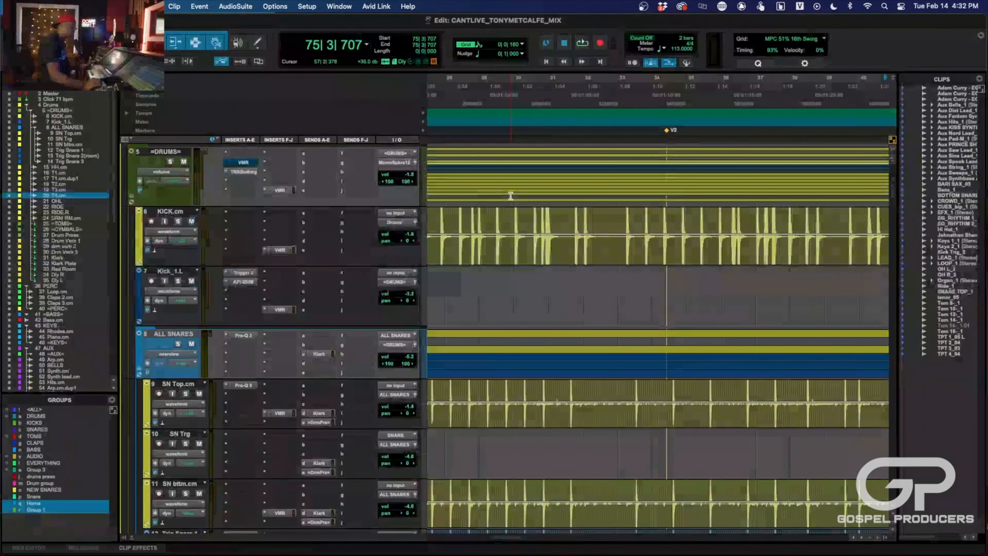
scroll(511, 196, "up", 3)
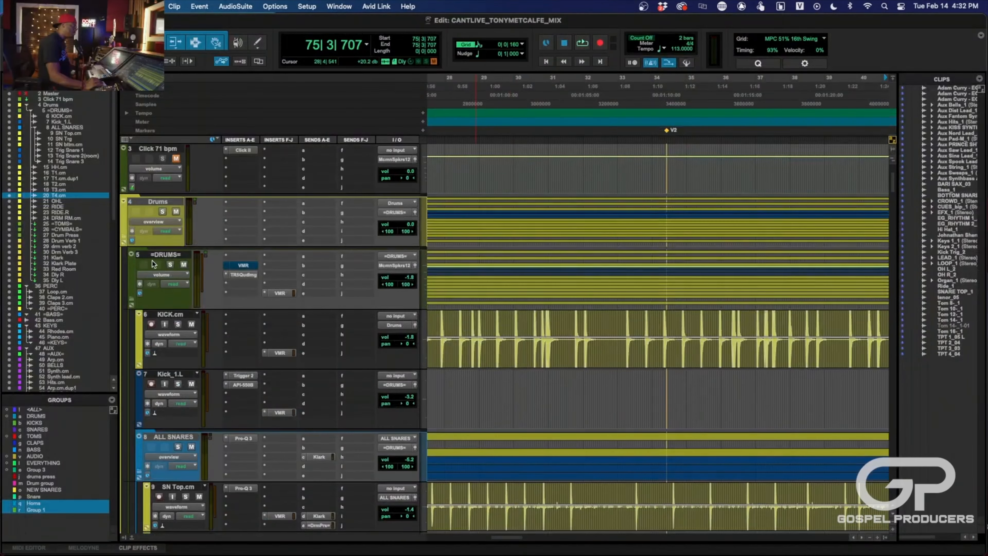
left_click(170, 264)
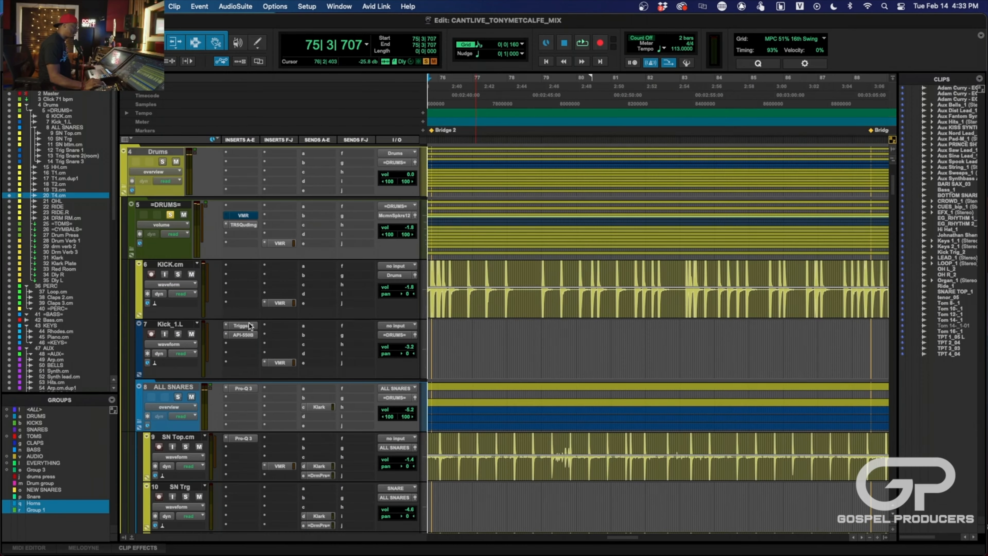
- Review the snare tracks' routing and check the Klark send level on SN Trg
scroll(291, 374, "down", 5)
scroll(291, 374, "up", 4)
scroll(291, 374, "down", 2)
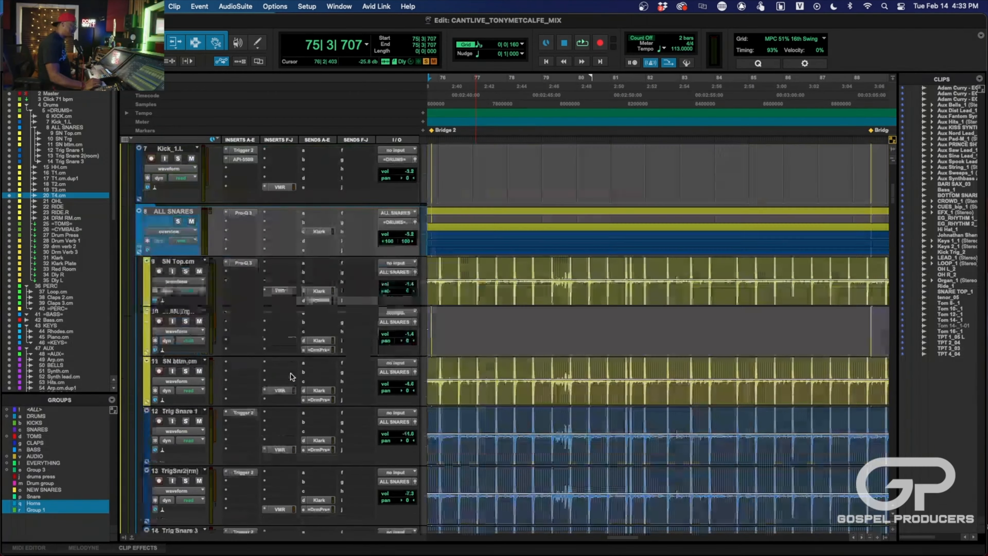
scroll(291, 374, "down", 3)
scroll(263, 333, "up", 2)
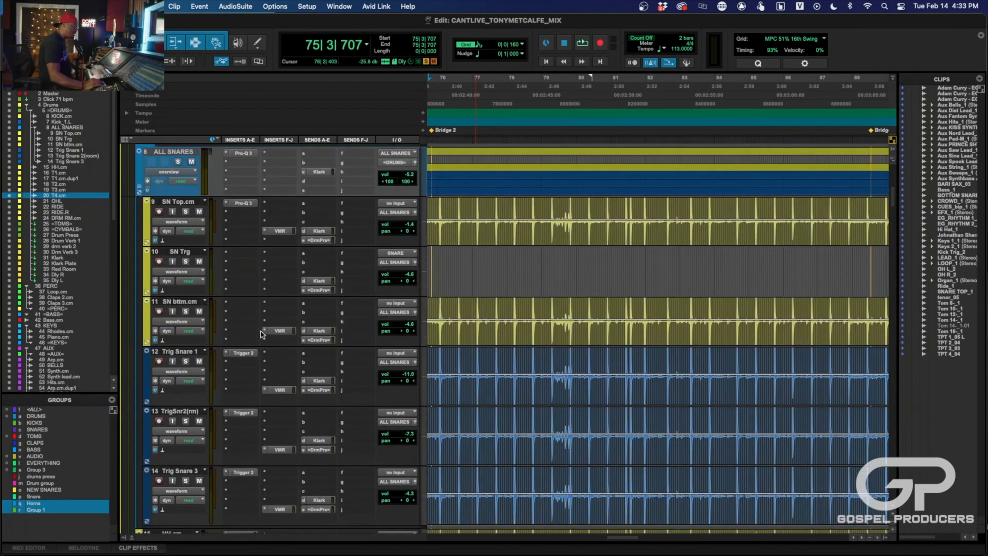
left_click(320, 281)
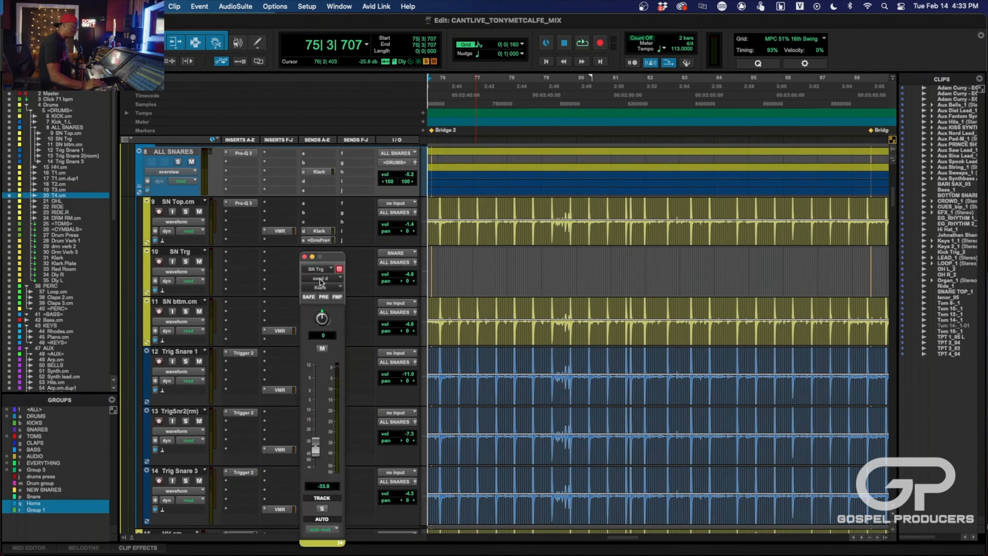
left_click(304, 257)
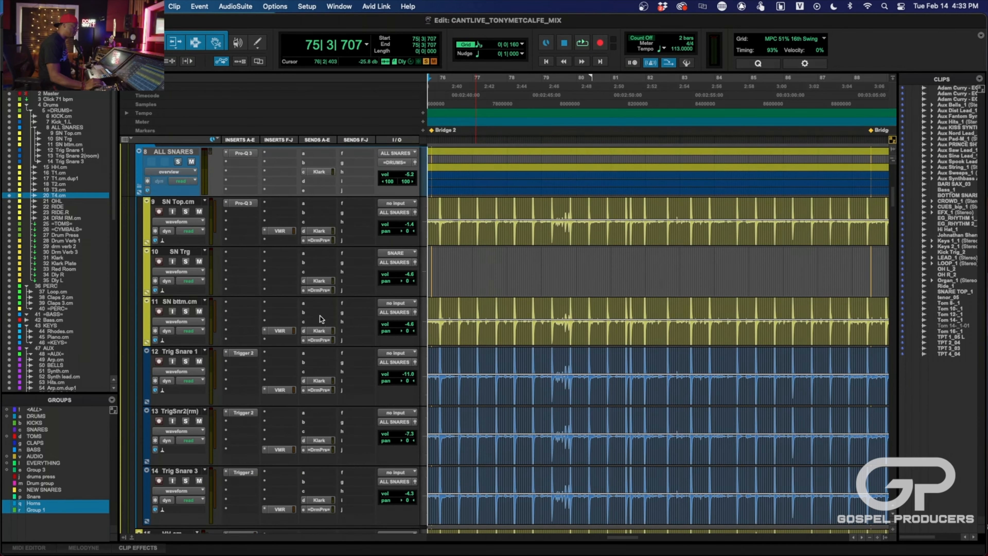
- Check the Drum Press send level on the SN Trg track
left_click(319, 290)
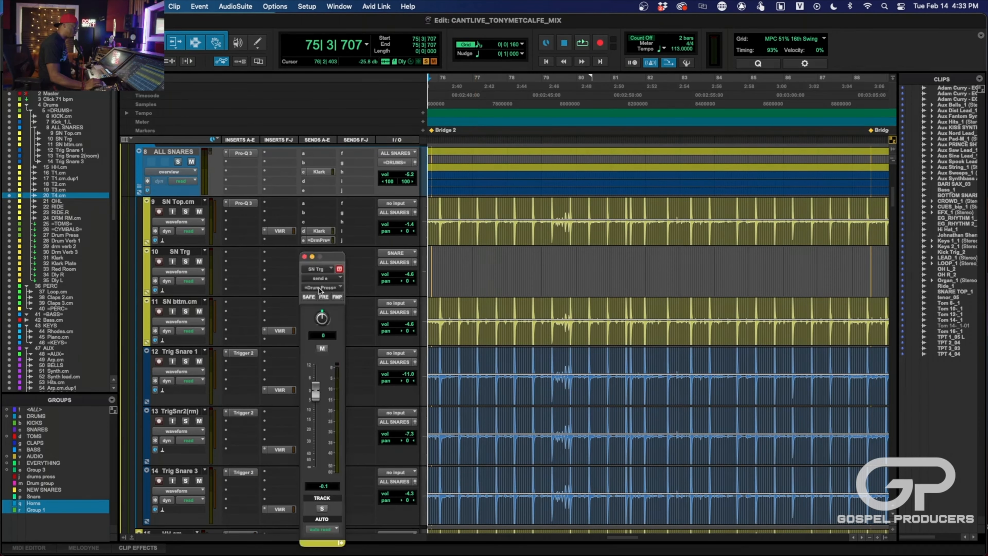
left_click(305, 257)
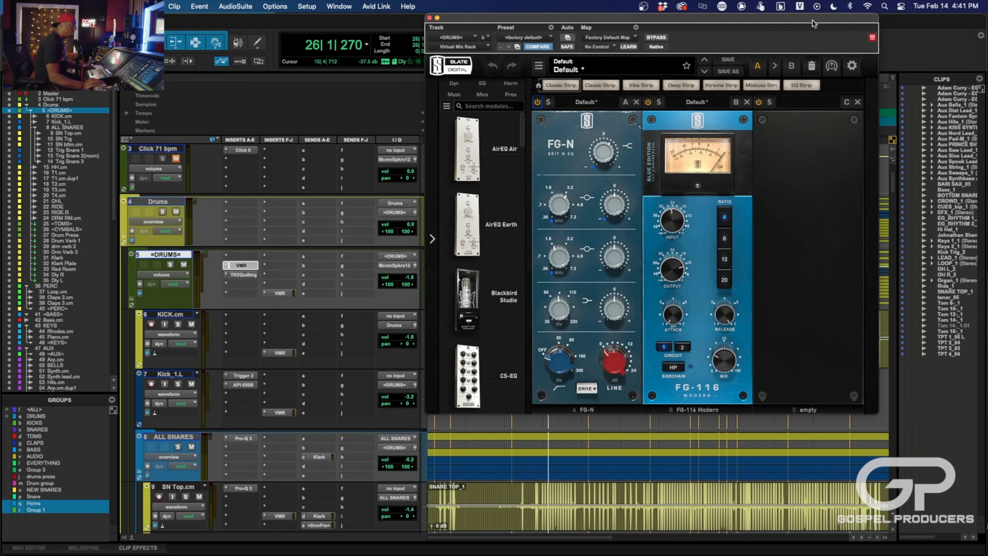
- Close the Virtual Mix Rack on =DRUMS= and play the mix from bar 26 to about bar 33 while looking over the drum tracks
left_click(430, 17)
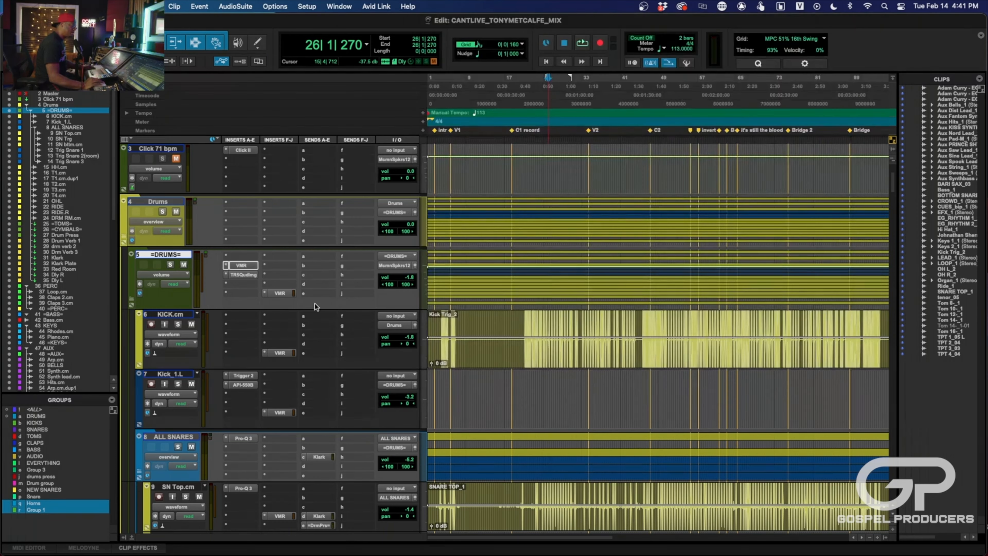
scroll(277, 368, "down", 3)
scroll(277, 368, "down", 8)
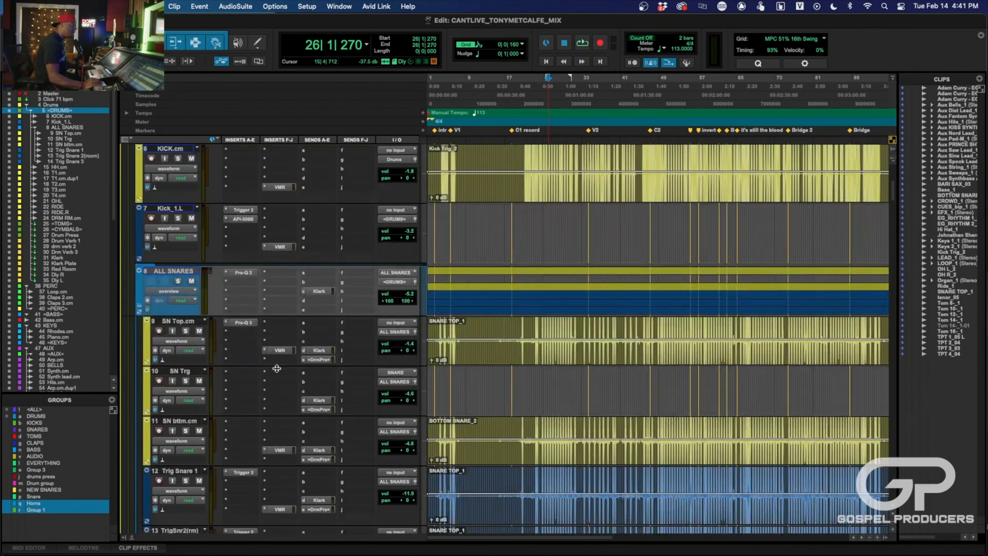
scroll(277, 368, "down", 2)
scroll(277, 368, "up", 15)
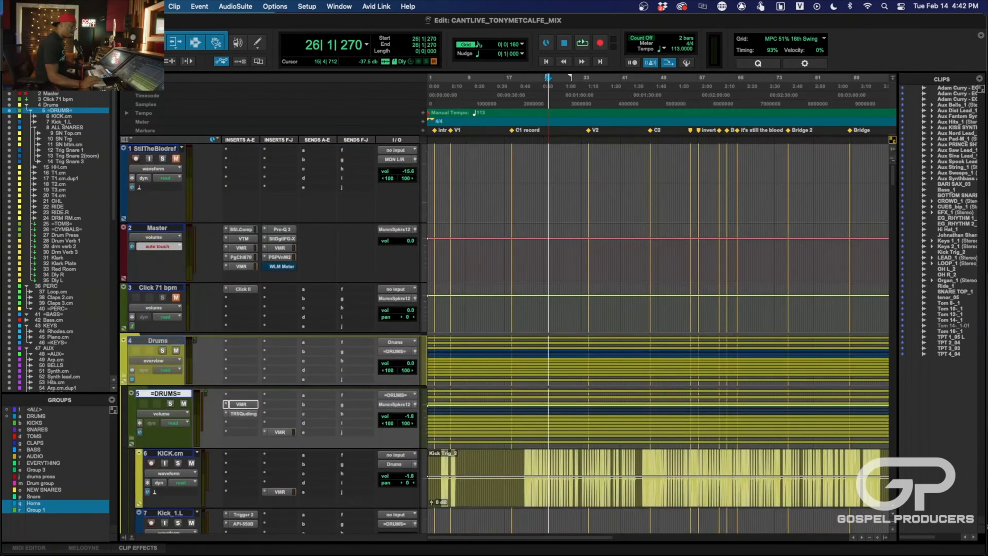
key("space")
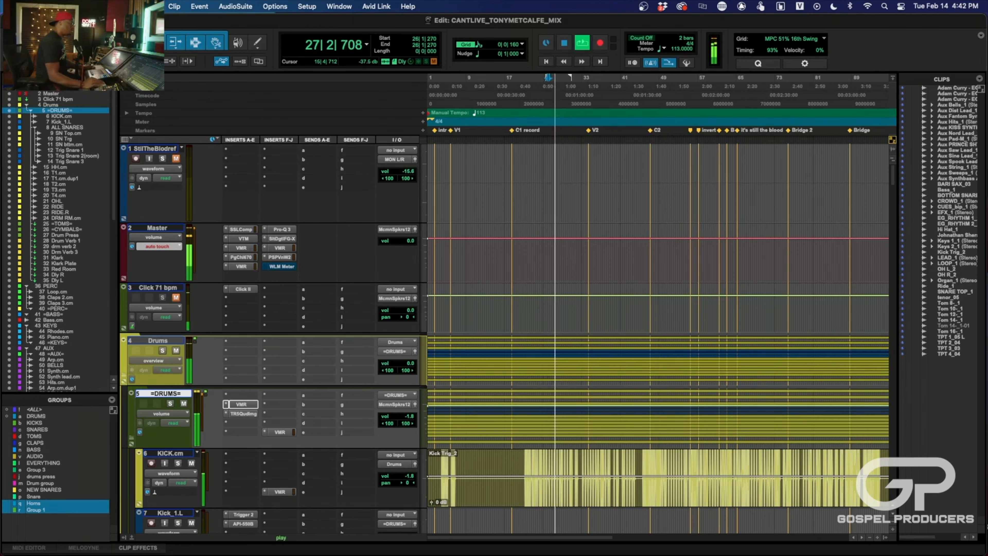
scroll(477, 306, "down", 6)
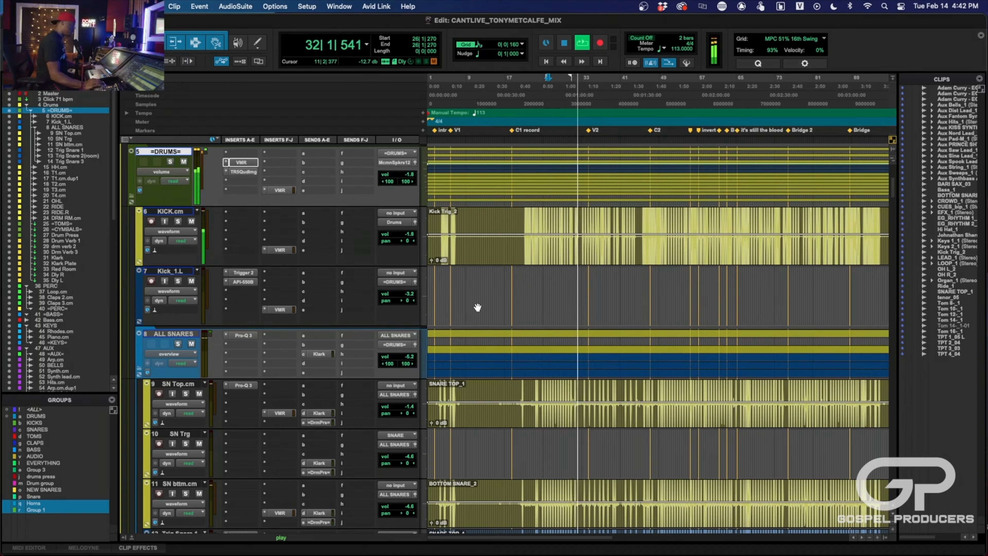
scroll(299, 342, "down", 10)
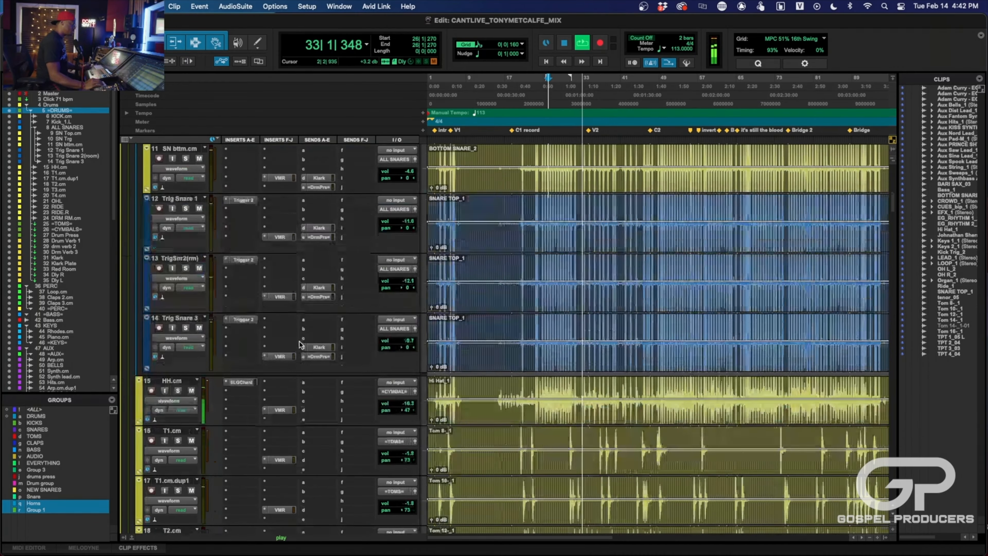
key("space")
- Bypass the Trigger 2, API-550B and VMR inserts on the Kick_1.L track
scroll(290, 339, "down", 5)
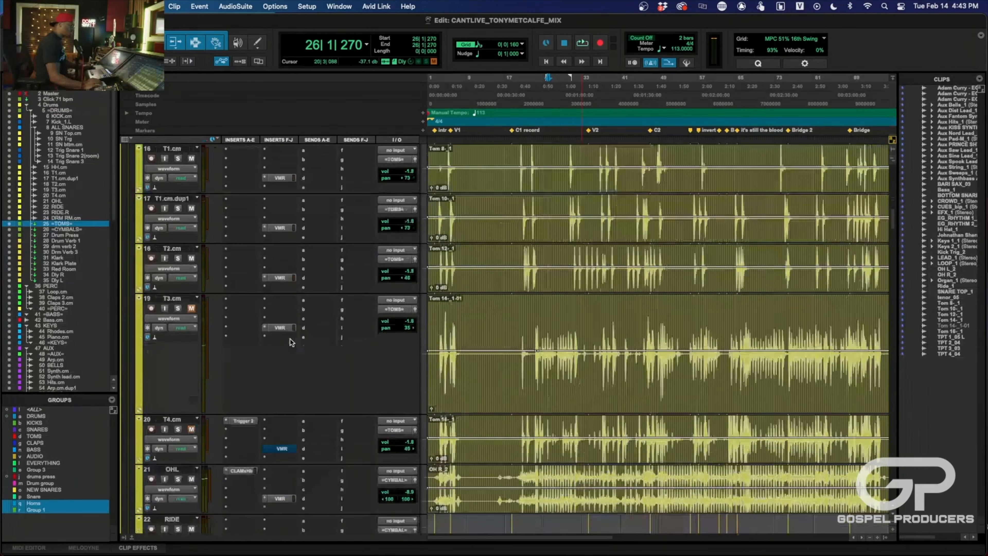
scroll(291, 342, "up", 10)
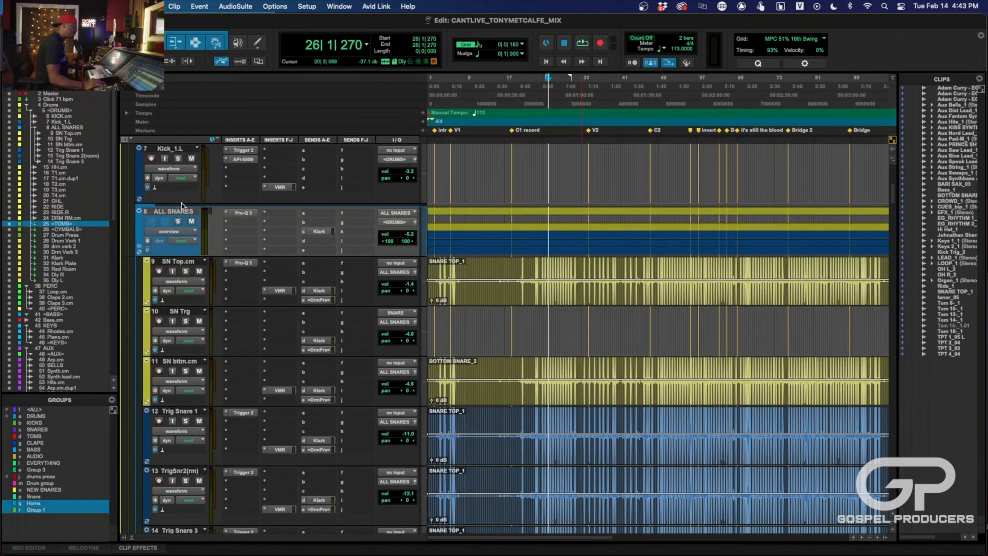
scroll(181, 195, "up", 4)
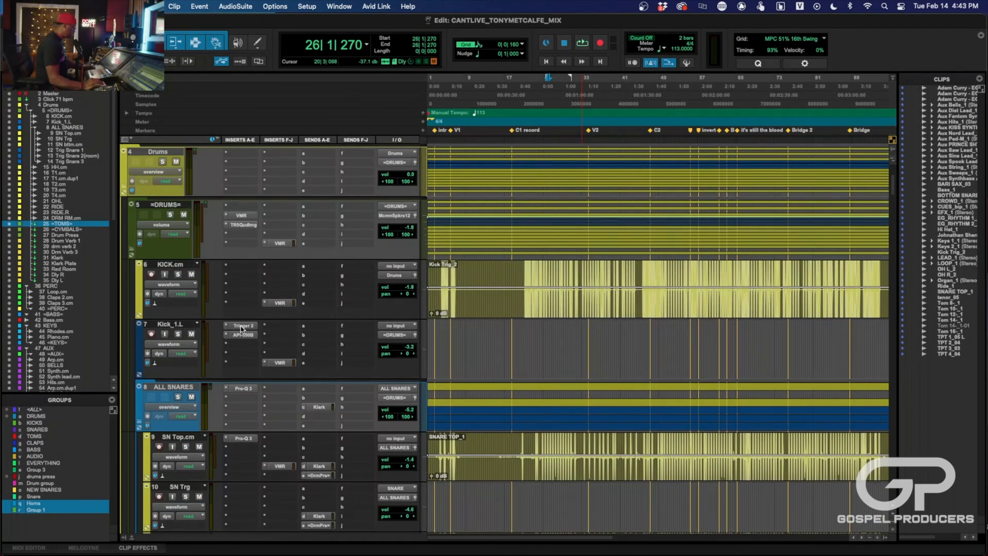
left_click(241, 334, "super")
left_click(275, 360, "super")
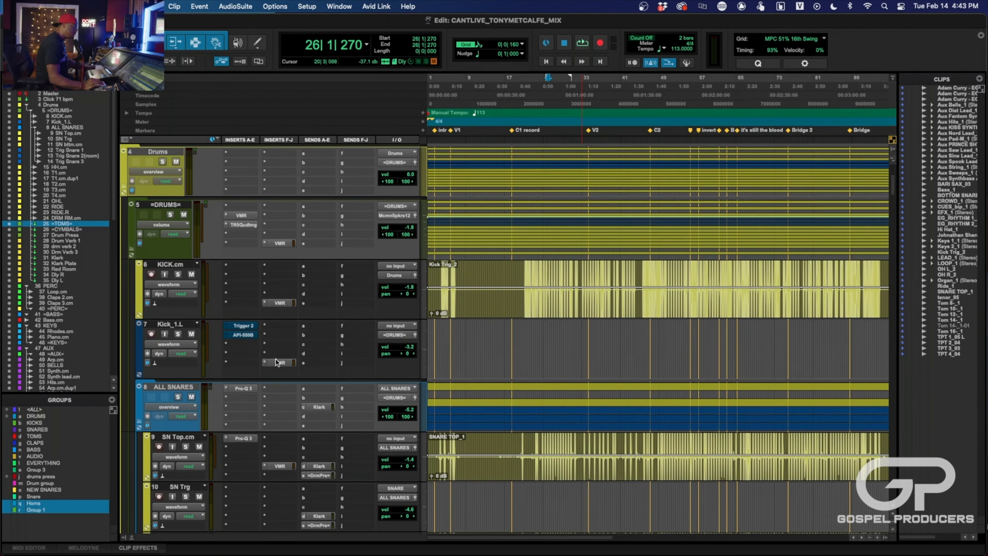
- Inspect the Virtual Mix Rack on the KICK.cm track, then close it
left_click(284, 303)
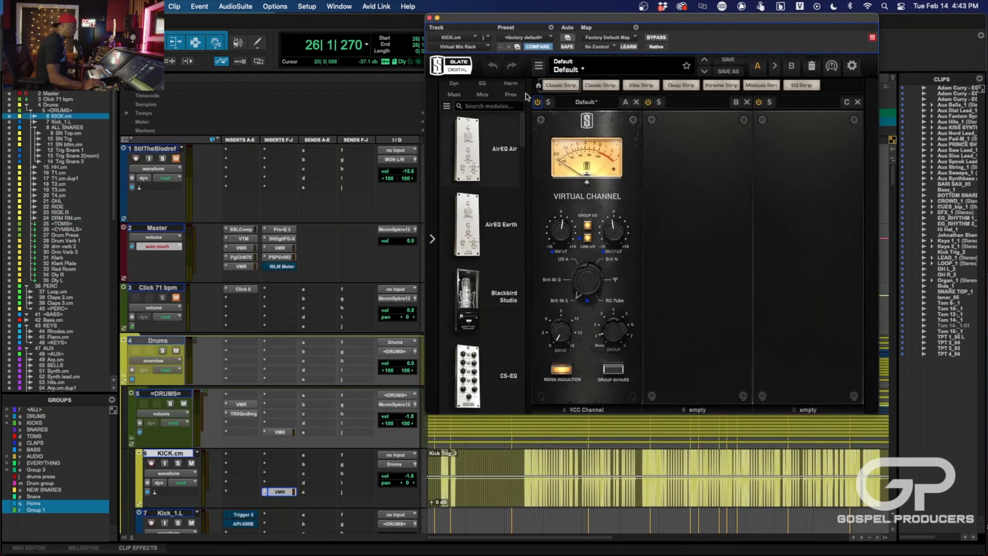
left_click(430, 18)
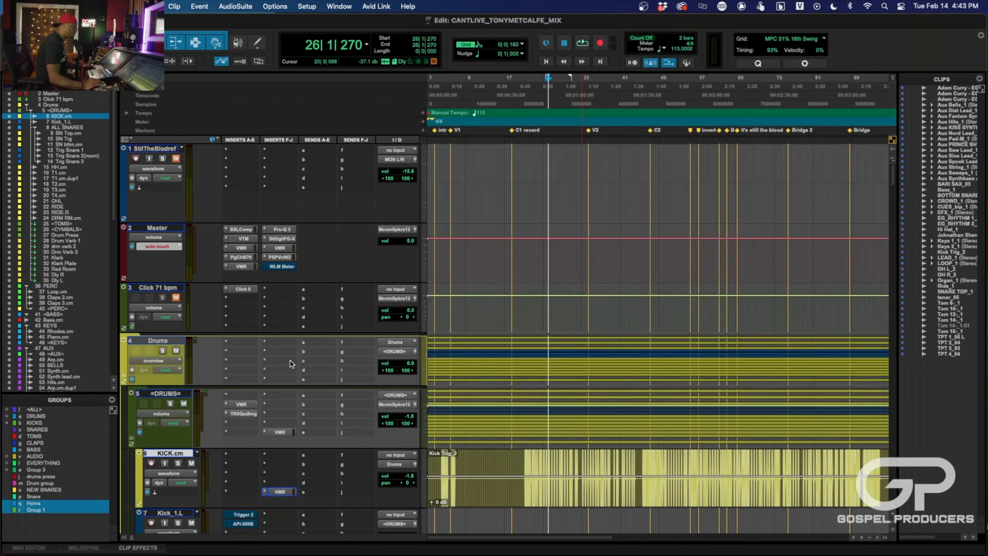
scroll(292, 357, "down", 8)
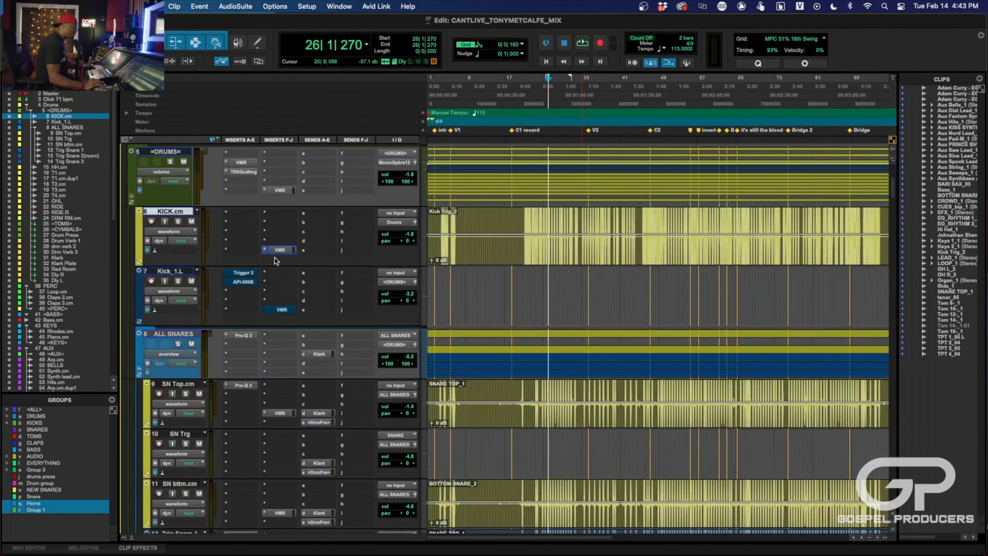
scroll(272, 318, "up", 2)
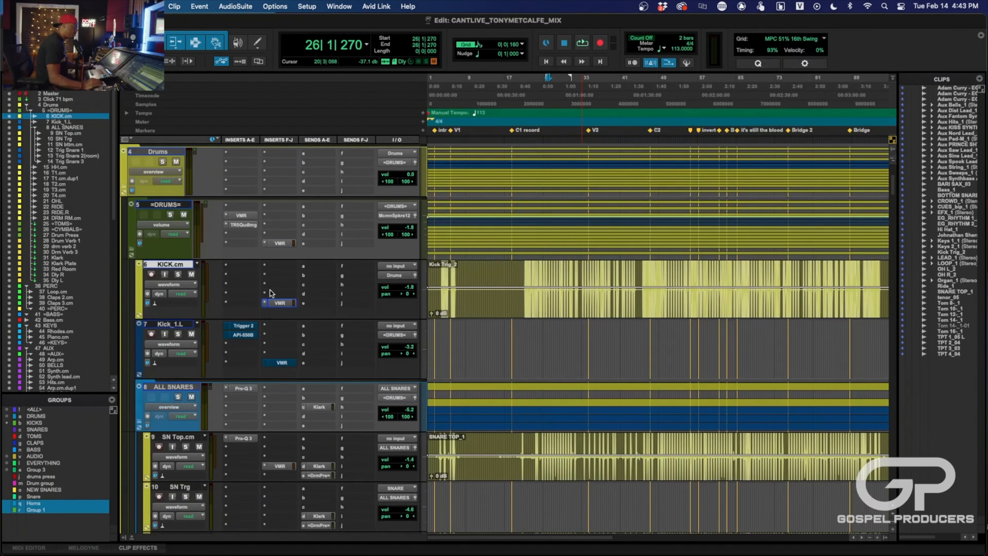
- Compare the soloed =DRUMS= track with its T-RackS Quad Image bypassed and active while playing from bar 26
left_click(244, 225)
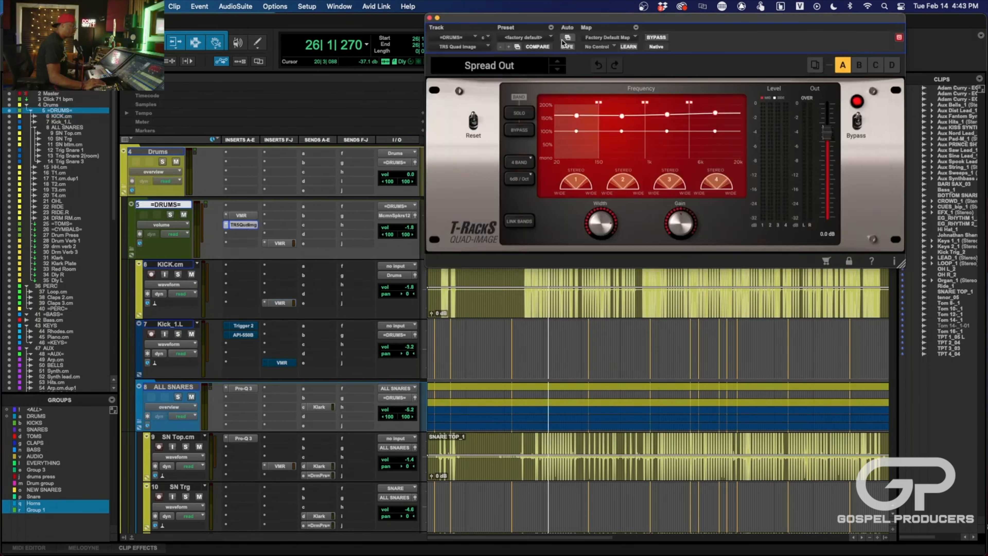
left_click_drag(556, 20, 537, 61)
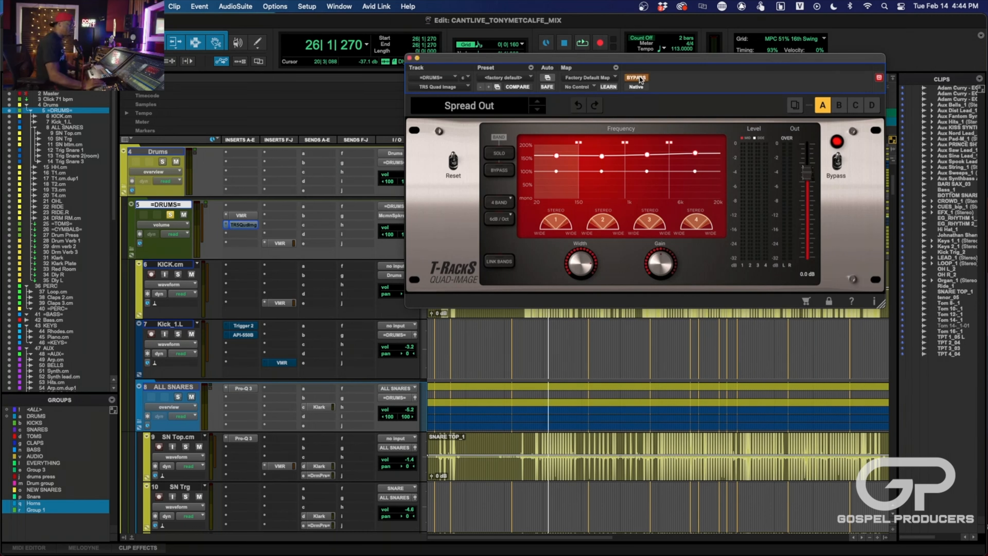
key("space")
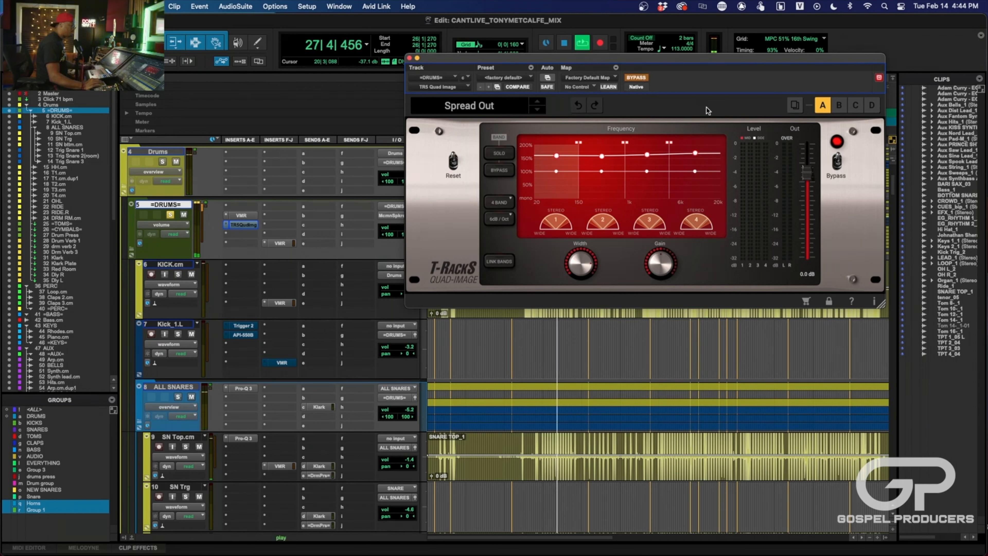
left_click(638, 77)
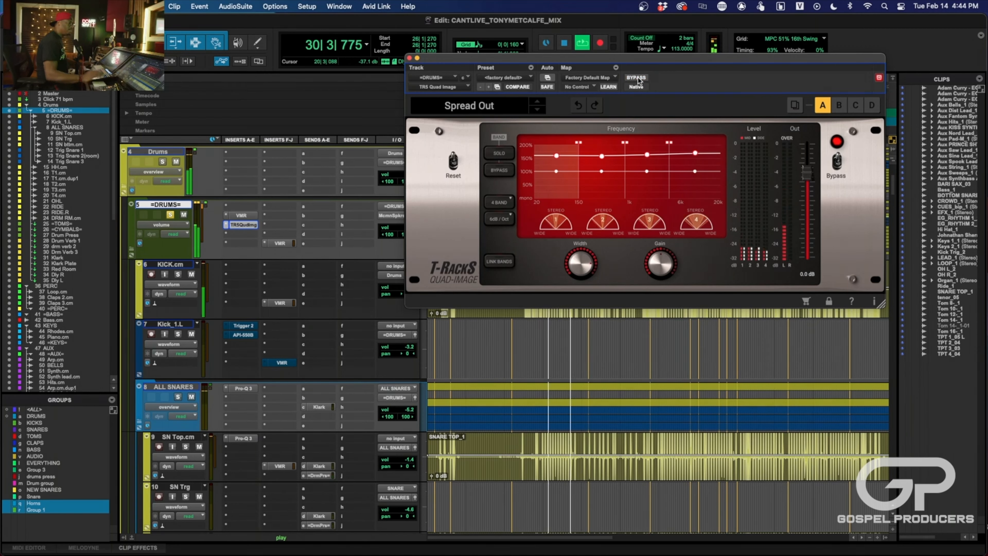
left_click(638, 77)
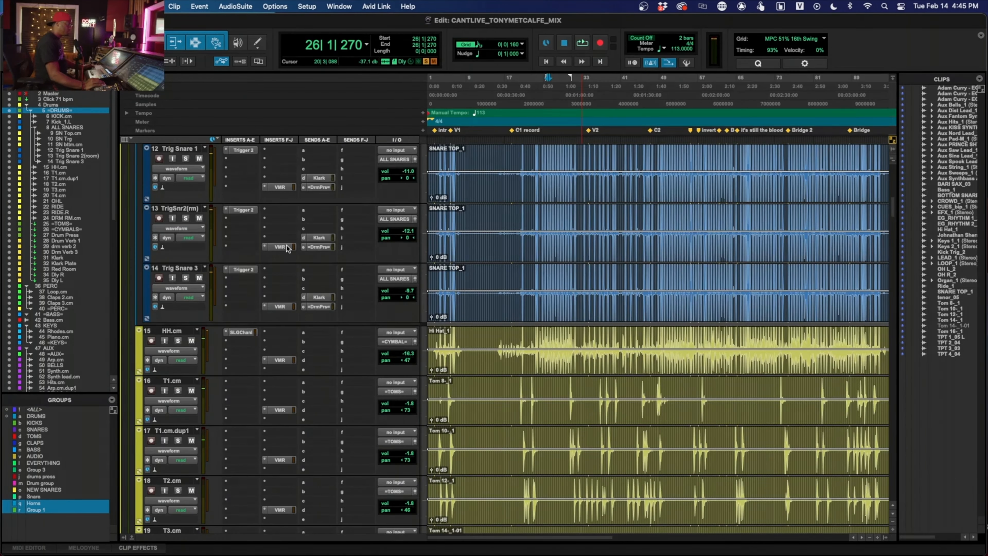
scroll(296, 260, "up", 10)
scroll(295, 257, "down", 15)
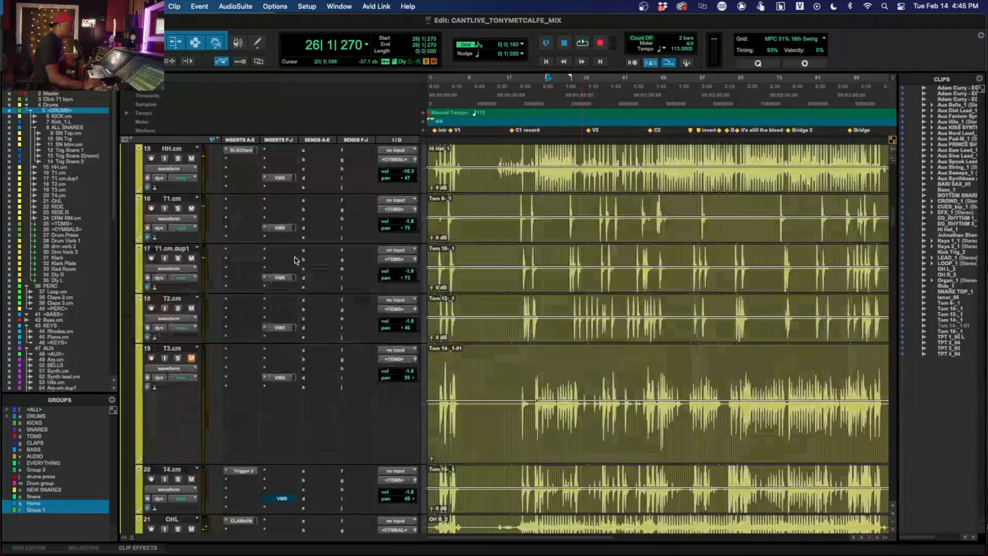
scroll(295, 257, "up", 10)
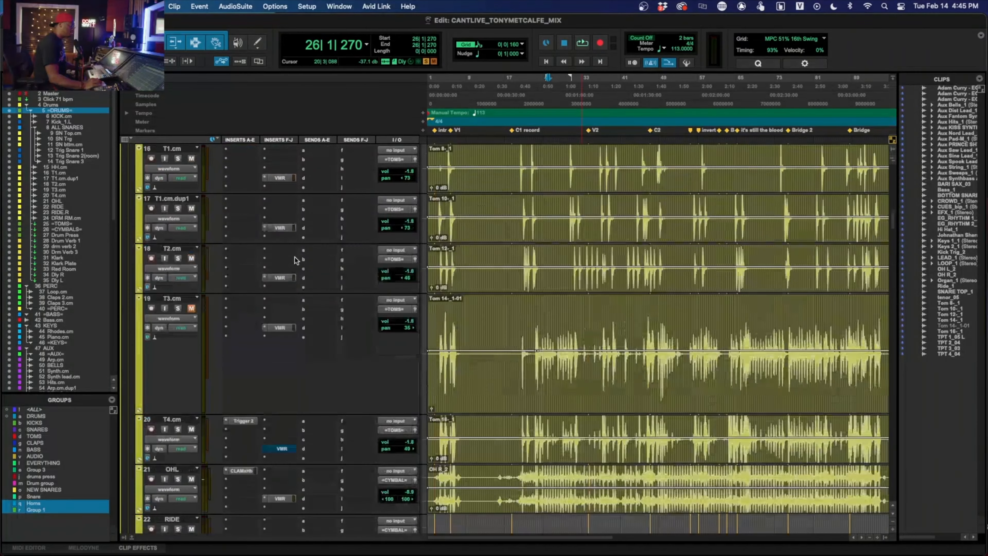
scroll(295, 260, "up", 2)
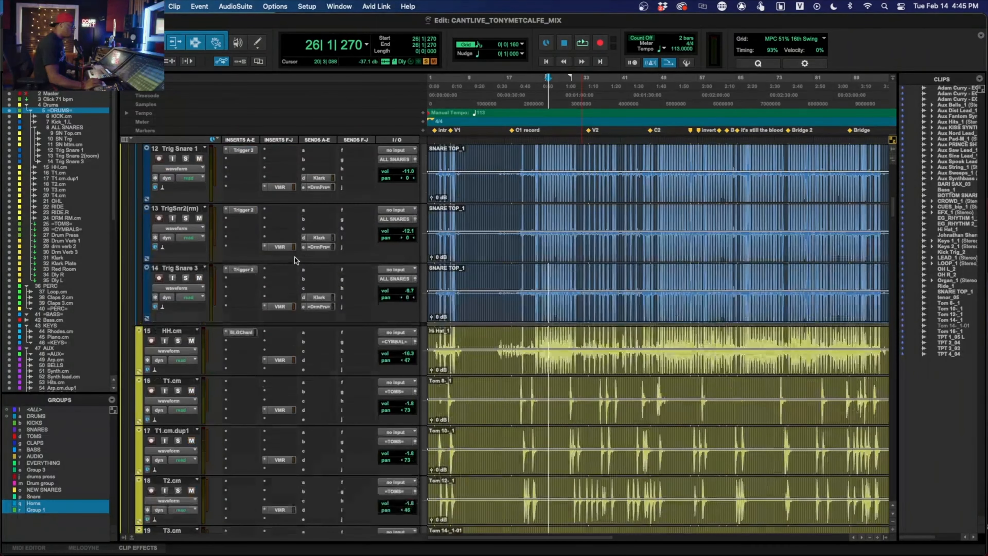